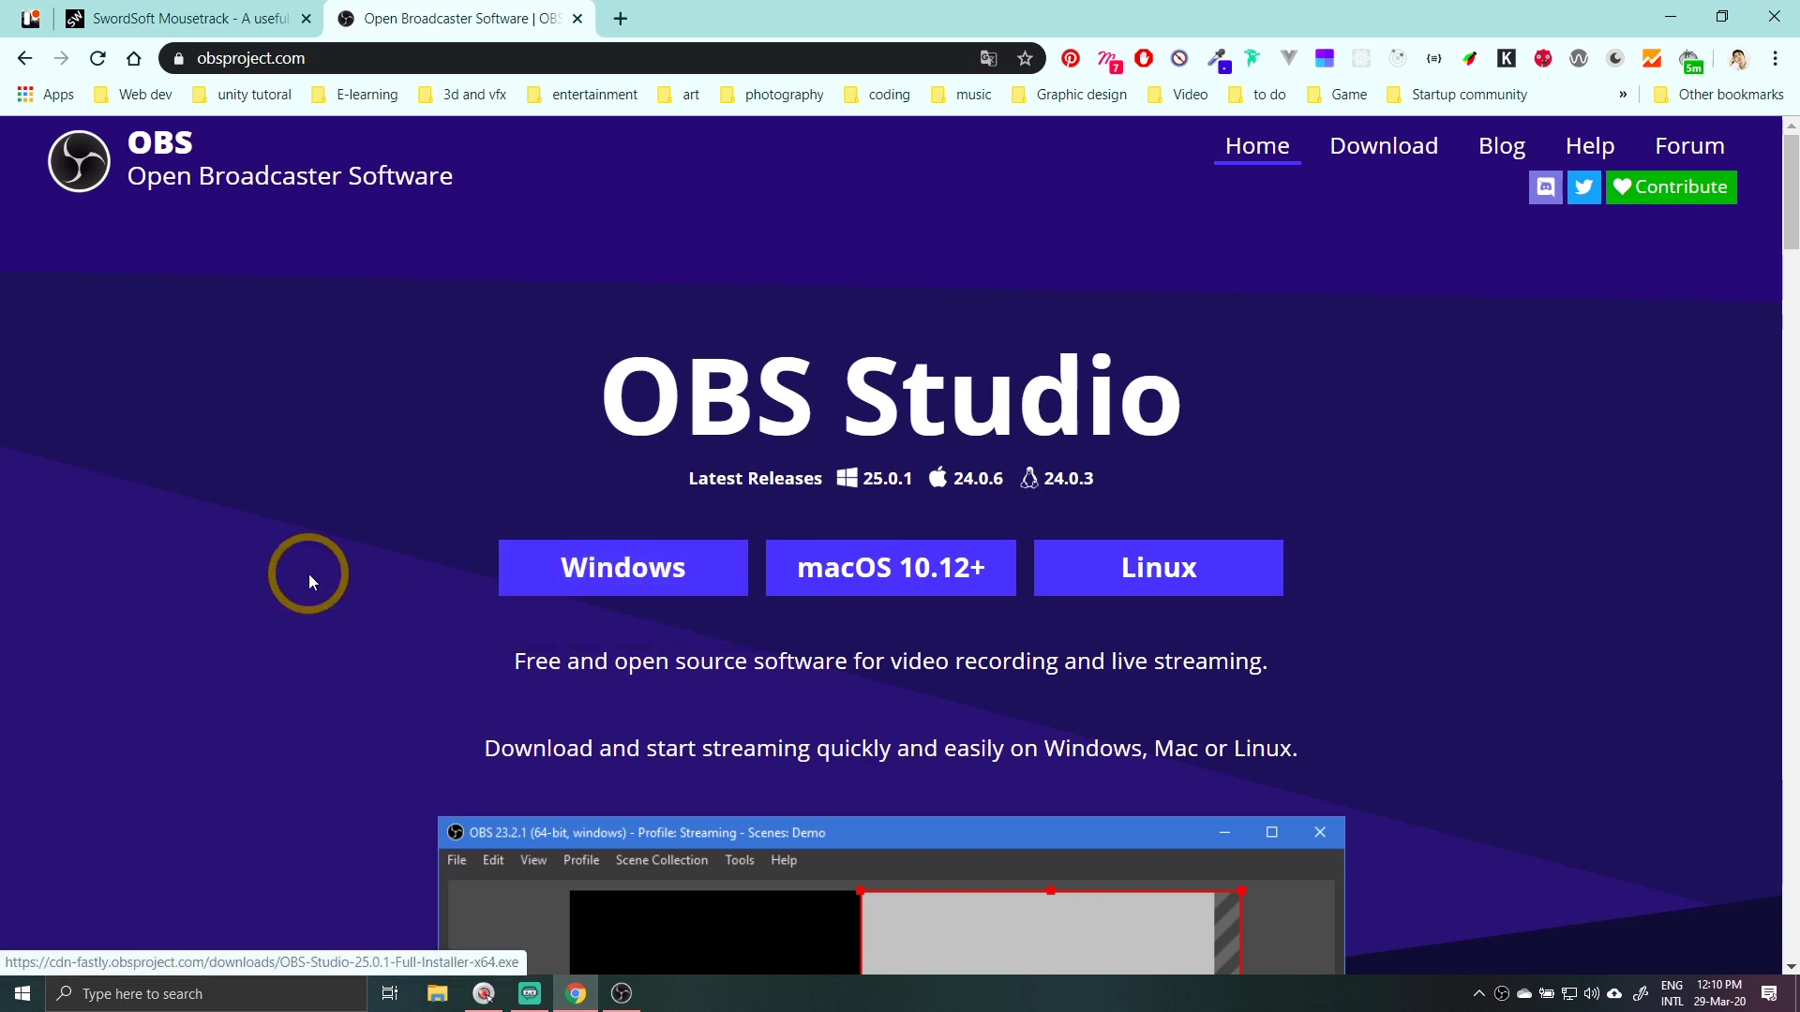
- Switch from the OBS website to OBS Studio and add a new scene with the default name
{"action": "scroll", "coordinate": [294, 563], "scroll_direction": "down", "scroll_amount": 1}
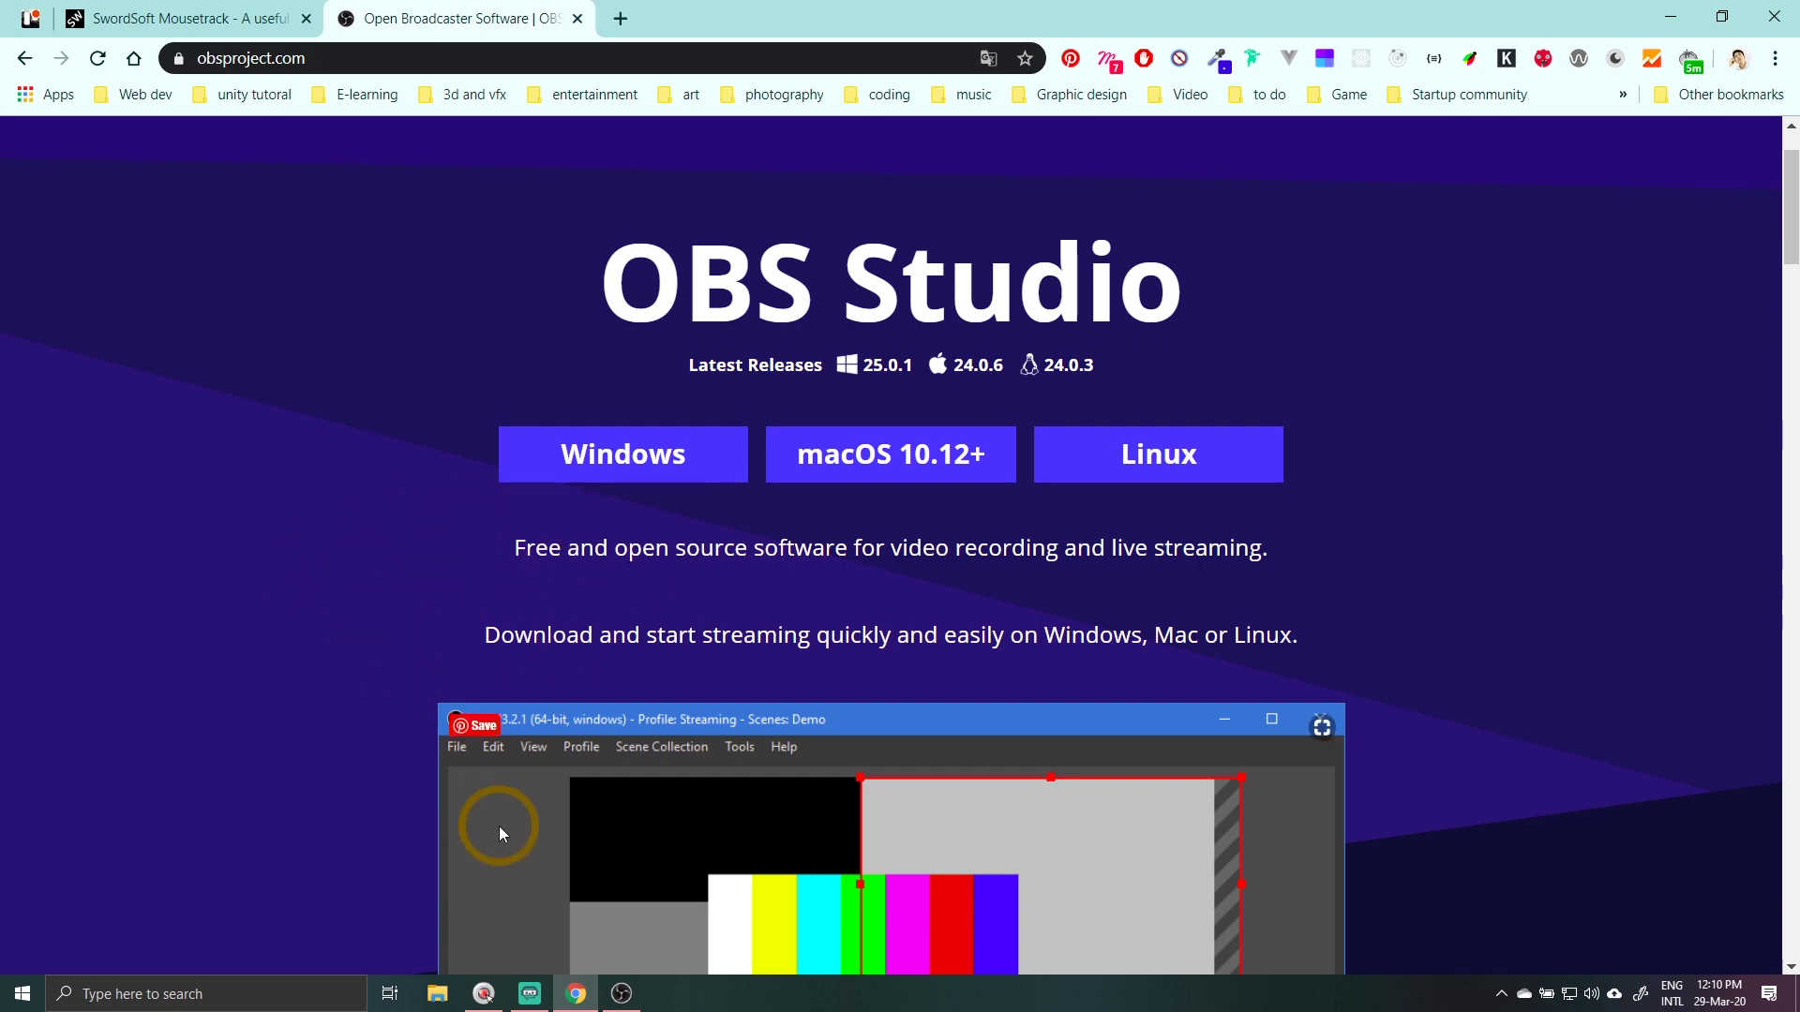
{"action": "left_click", "coordinate": [631, 996]}
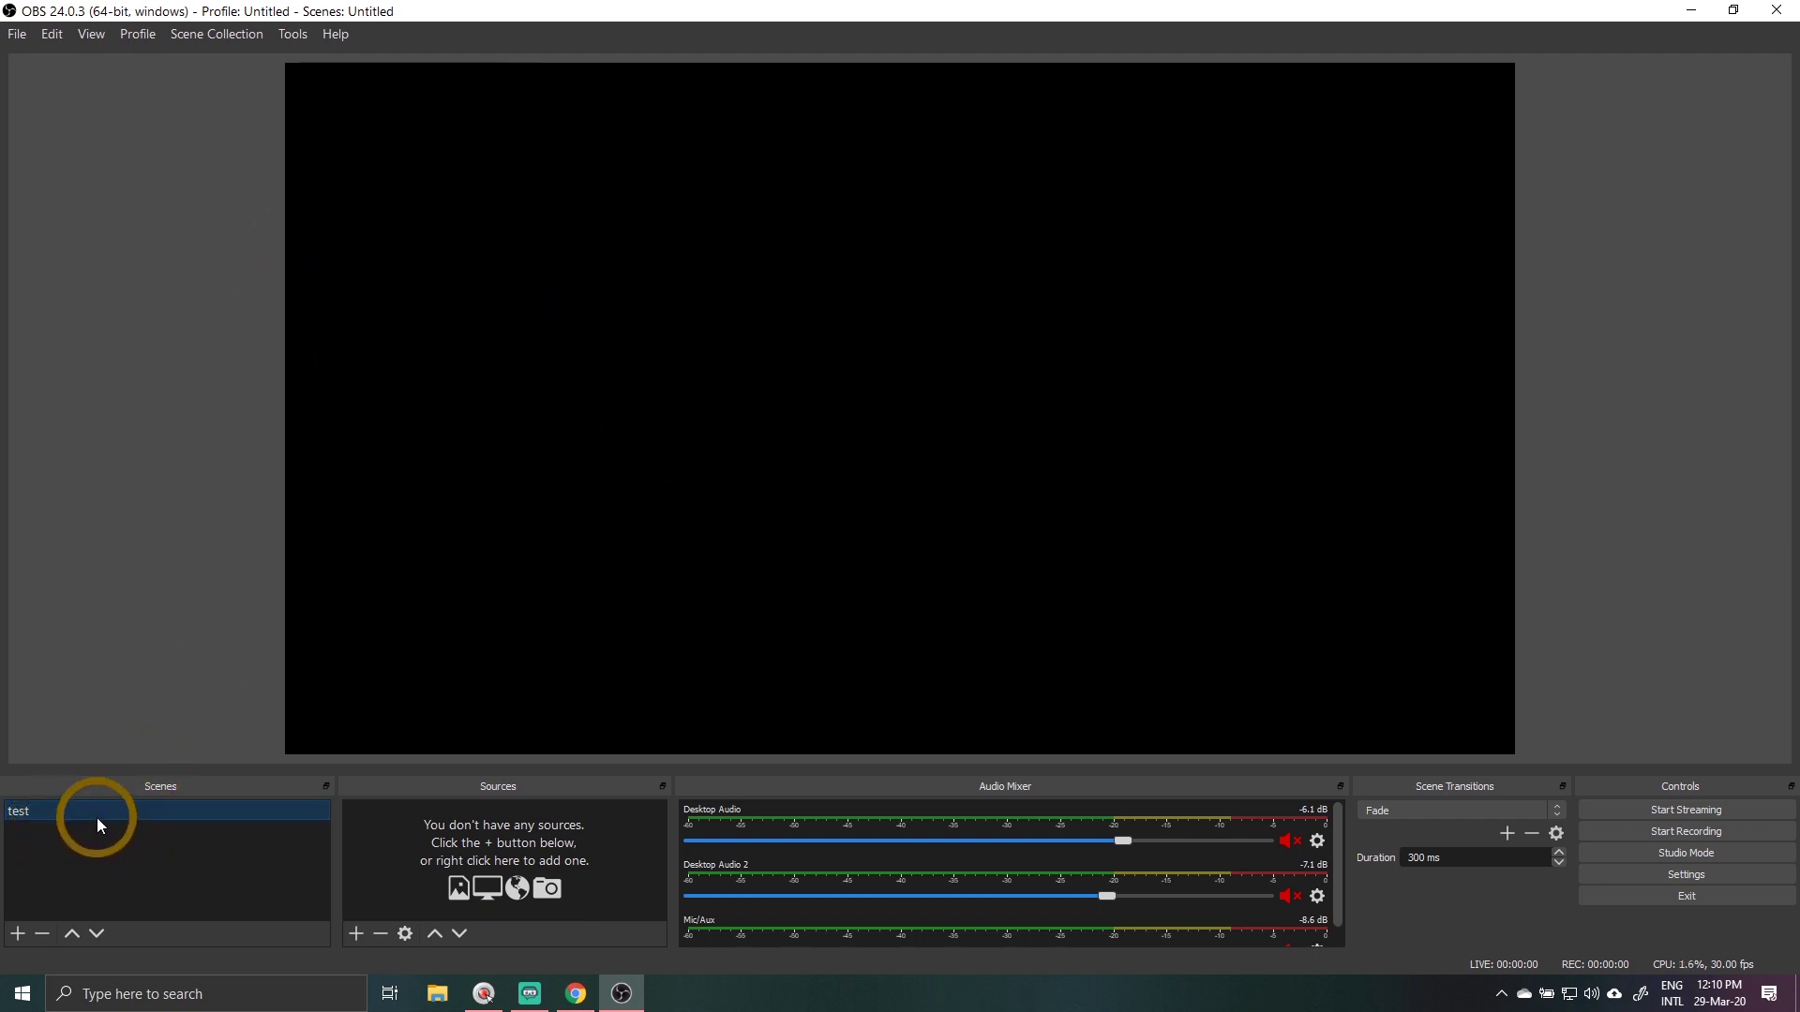
{"action": "left_click", "coordinate": [18, 934]}
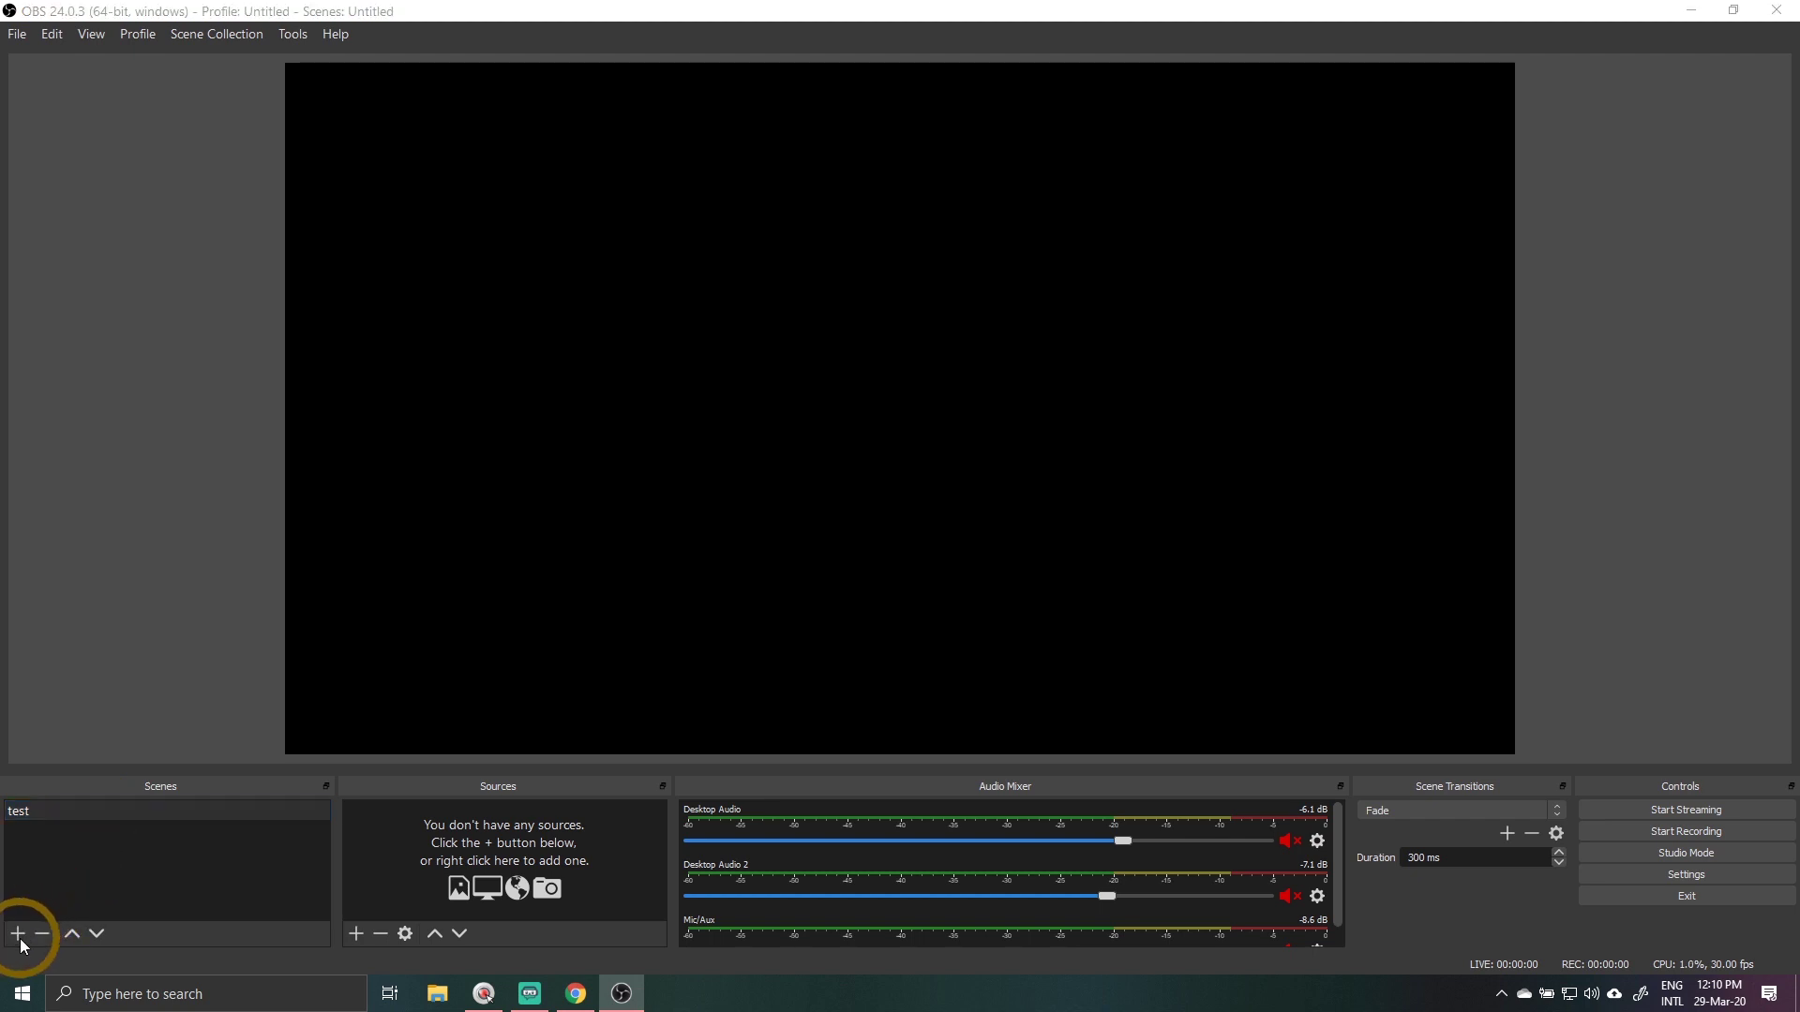
{"action": "left_click", "coordinate": [865, 525]}
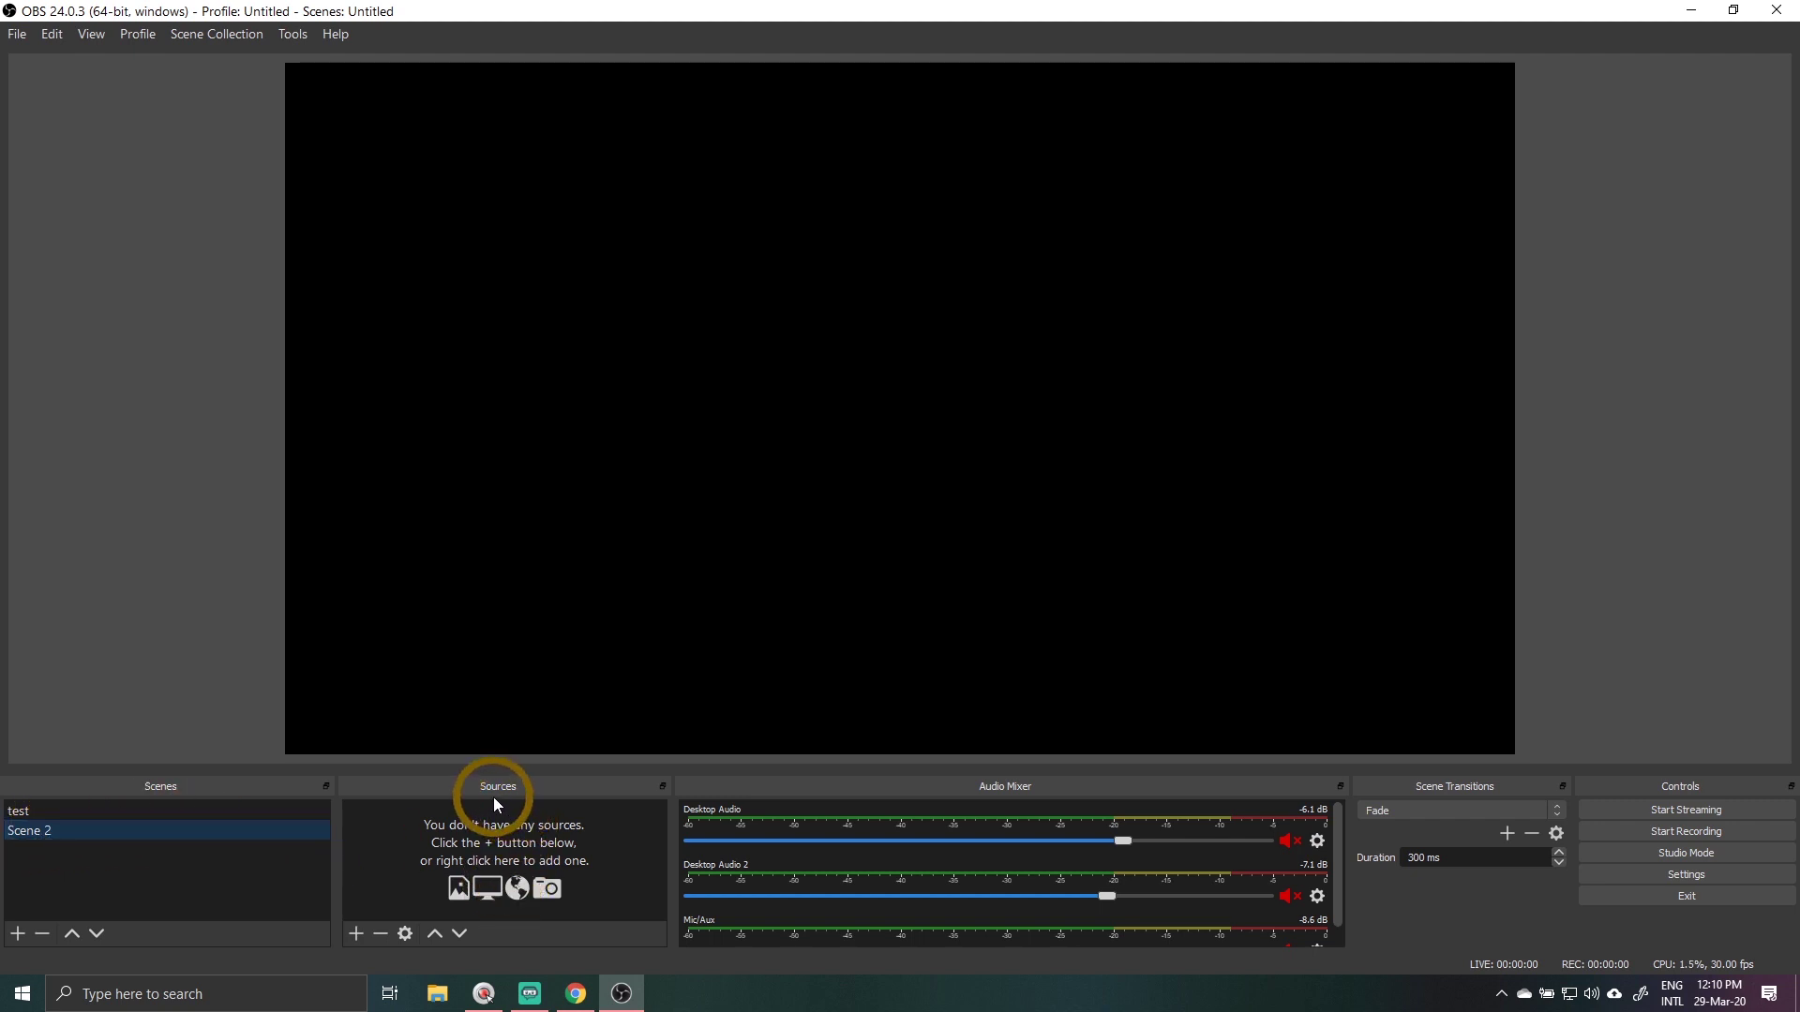
- Add a new Display Capture source for Display 1 (1920x1080) with cursor capture enabled
{"action": "left_click", "coordinate": [356, 933]}
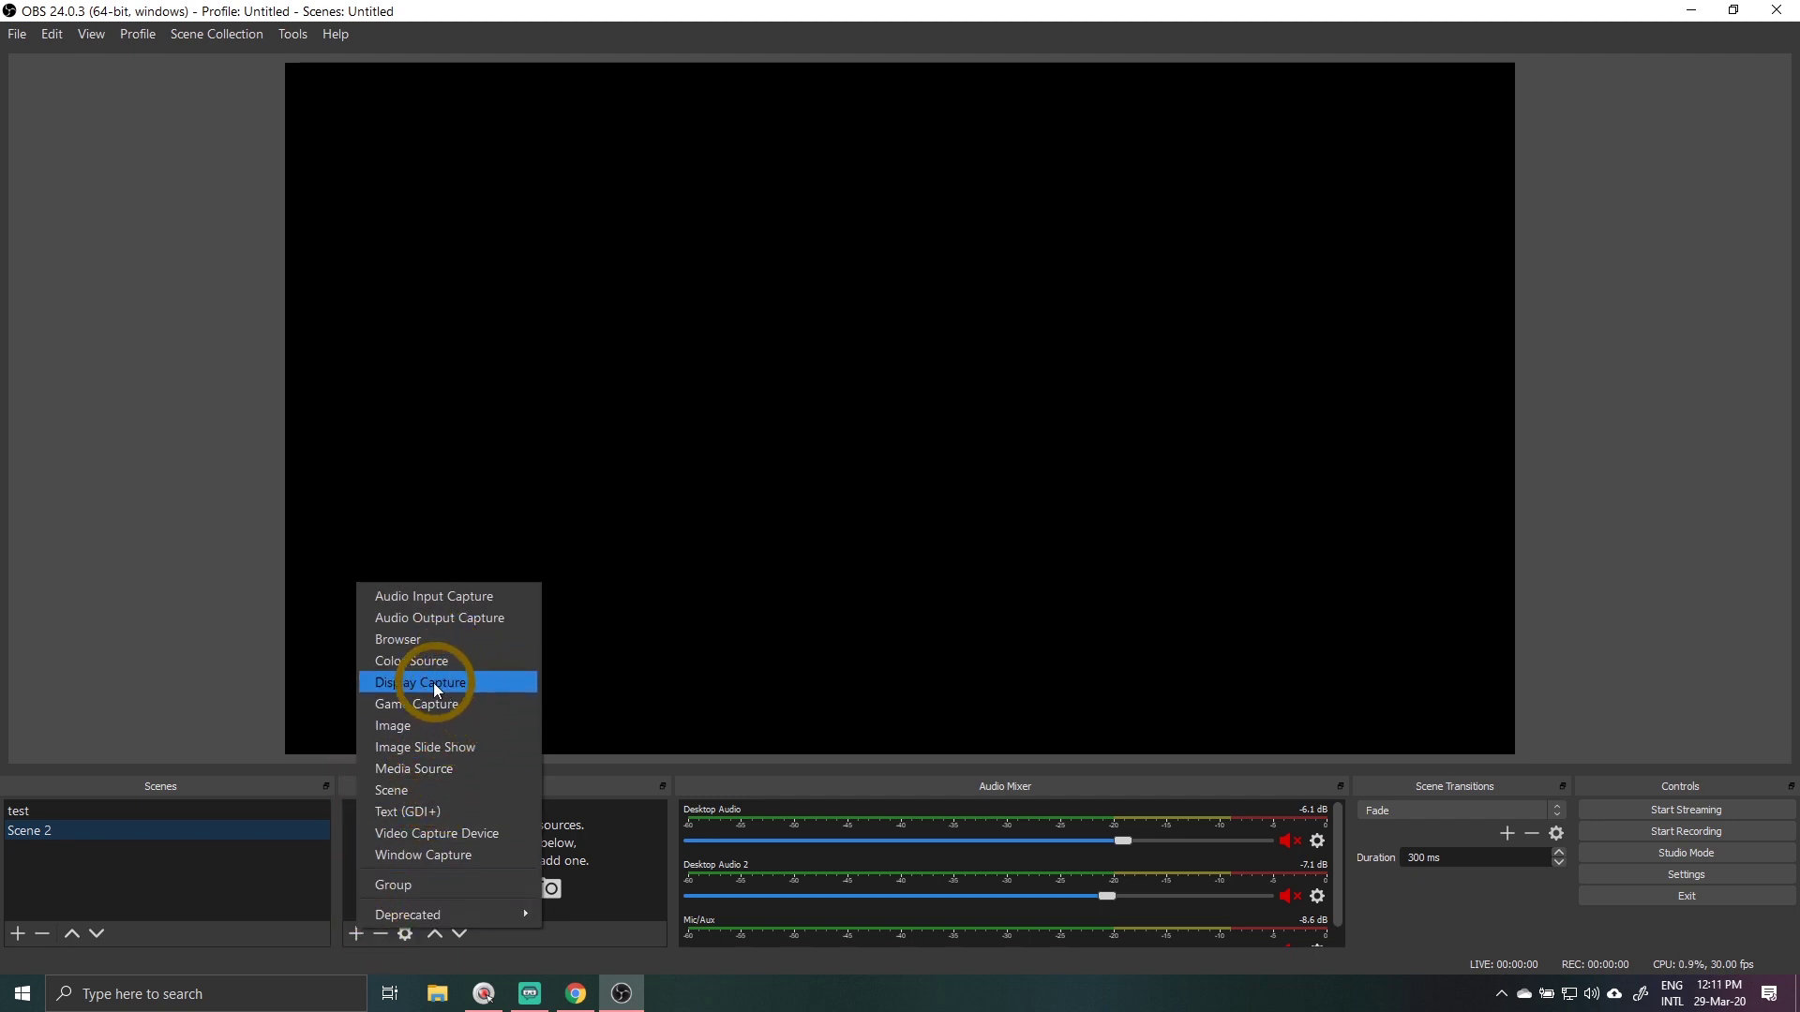
{"action": "left_click", "coordinate": [392, 682]}
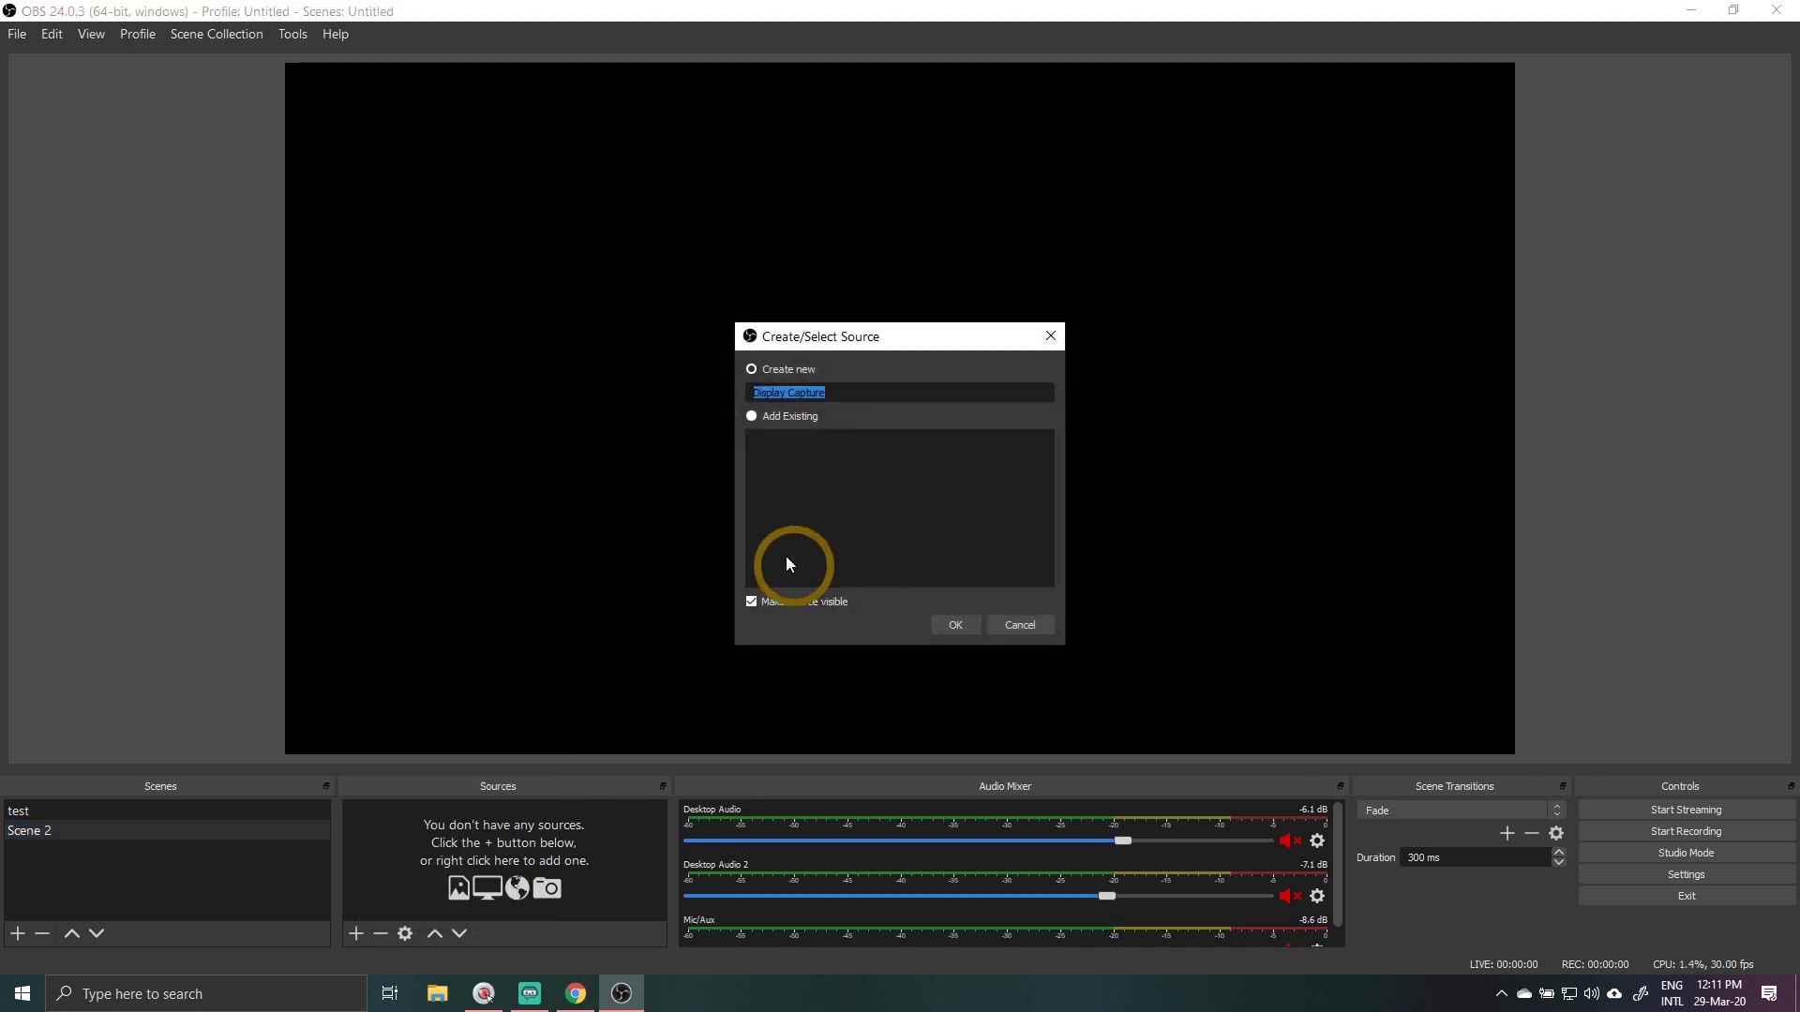
{"action": "left_click", "coordinate": [949, 622]}
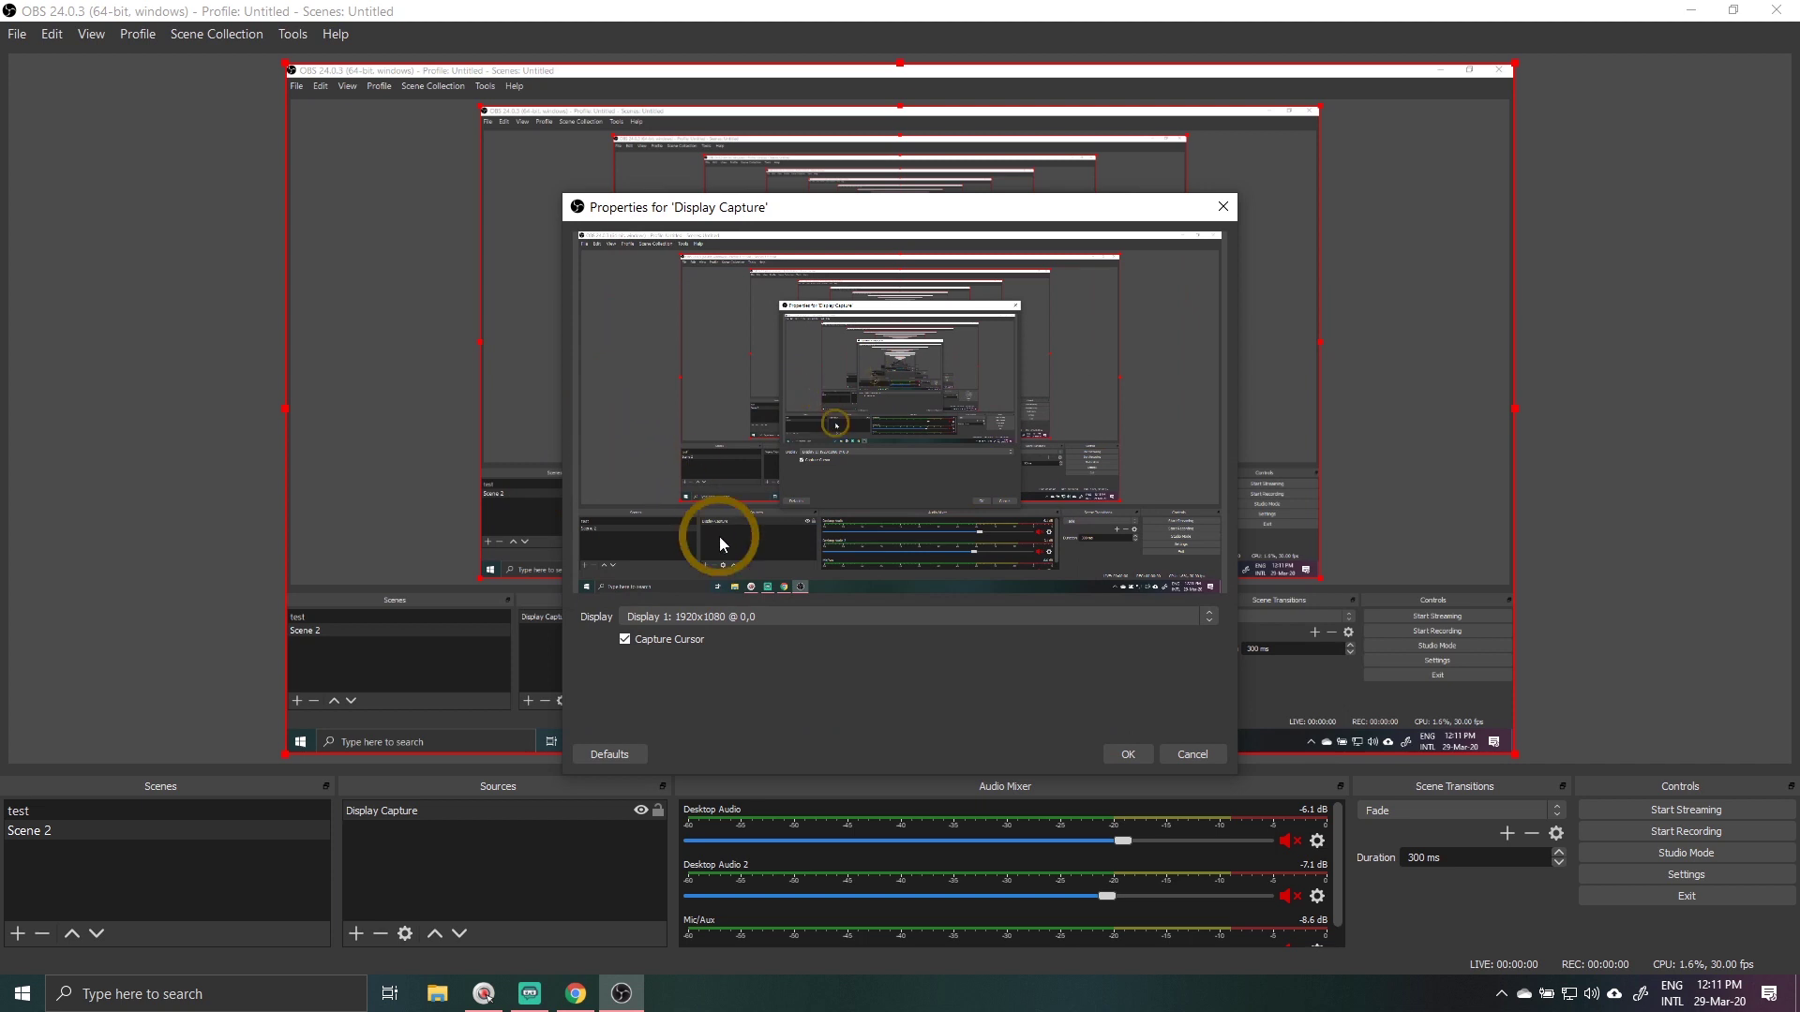
{"action": "left_click", "coordinate": [779, 607]}
{"action": "left_click", "coordinate": [779, 607]}
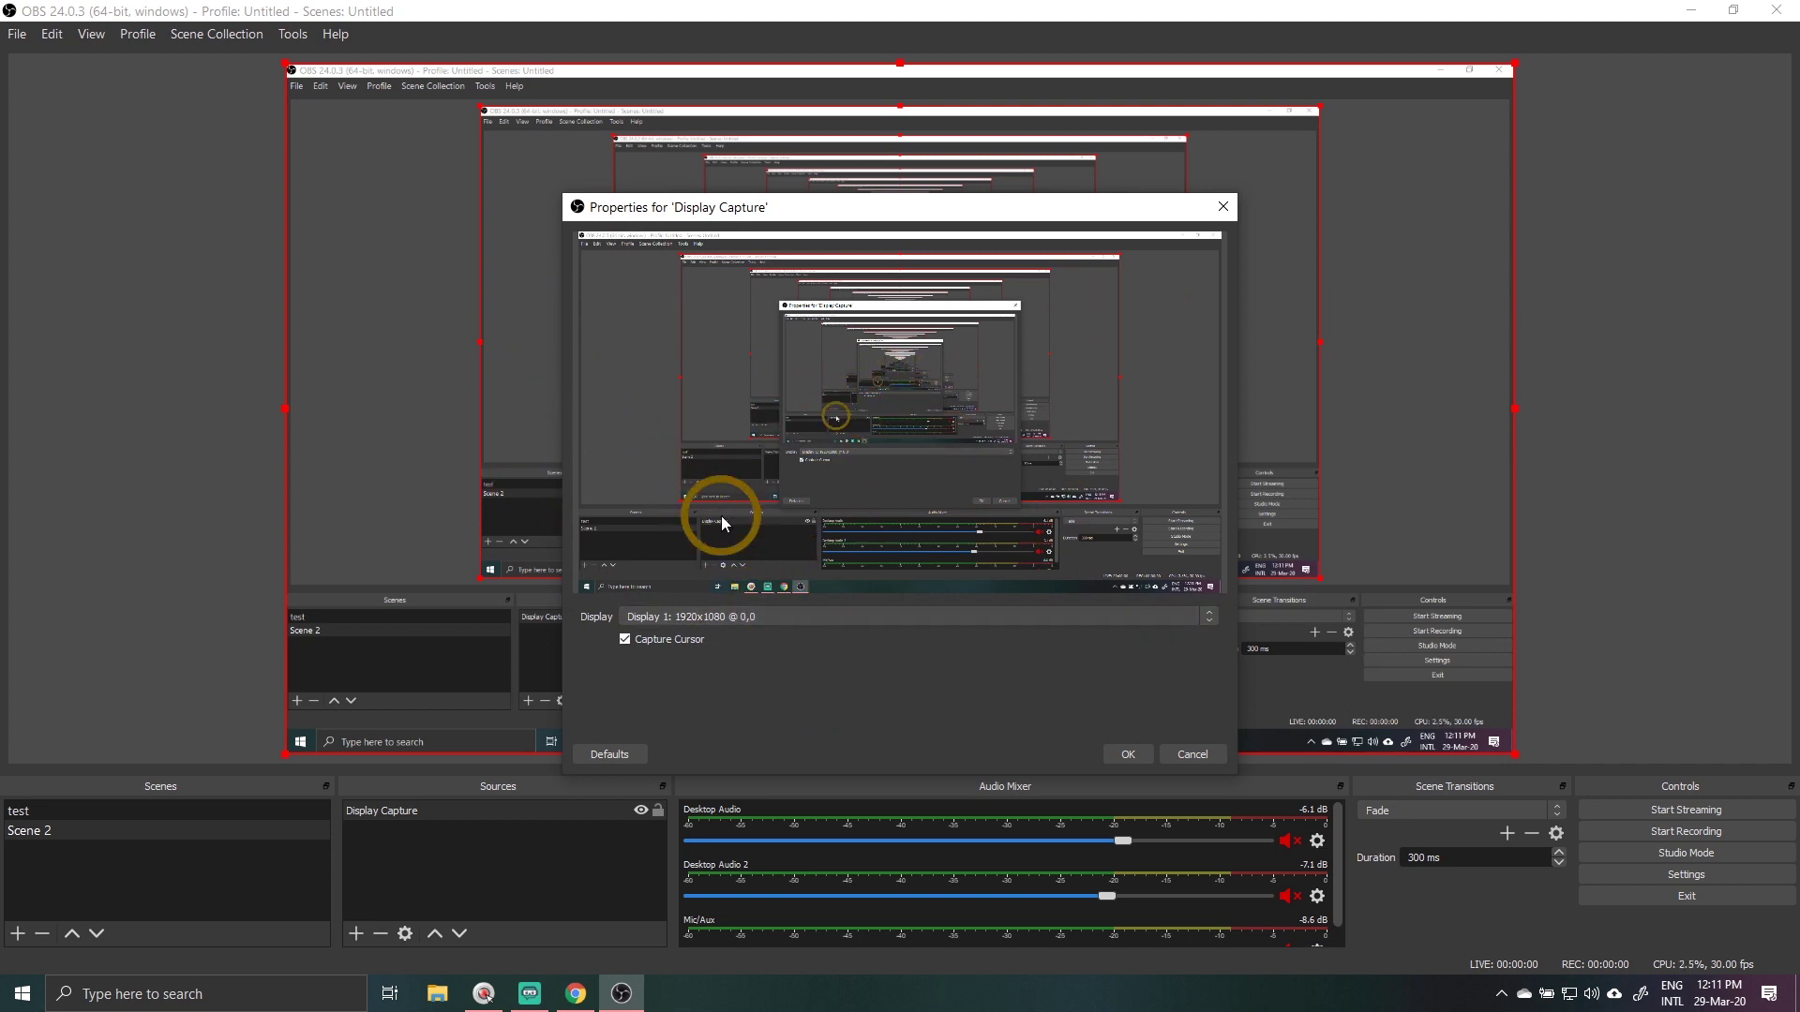
{"action": "left_click", "coordinate": [1123, 757]}
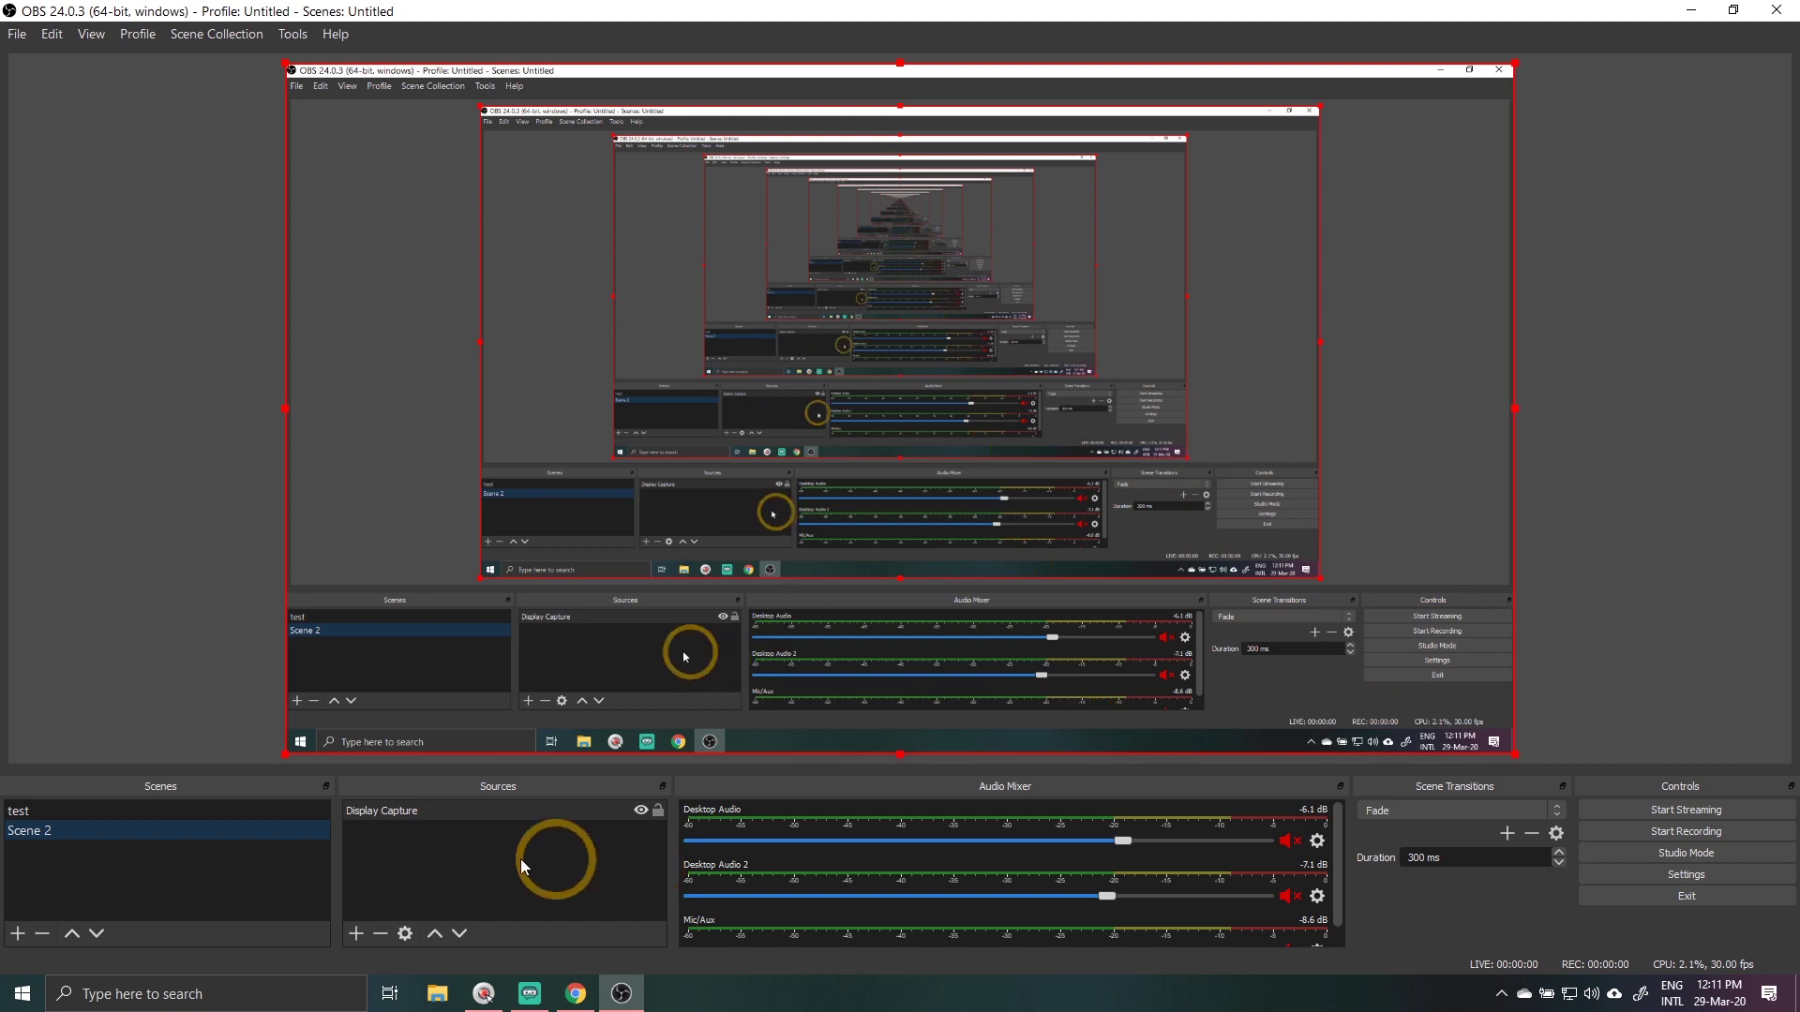
- Add a new Video Capture Device source using the USB2.0 HD UVC WebCam
{"action": "left_click", "coordinate": [354, 932]}
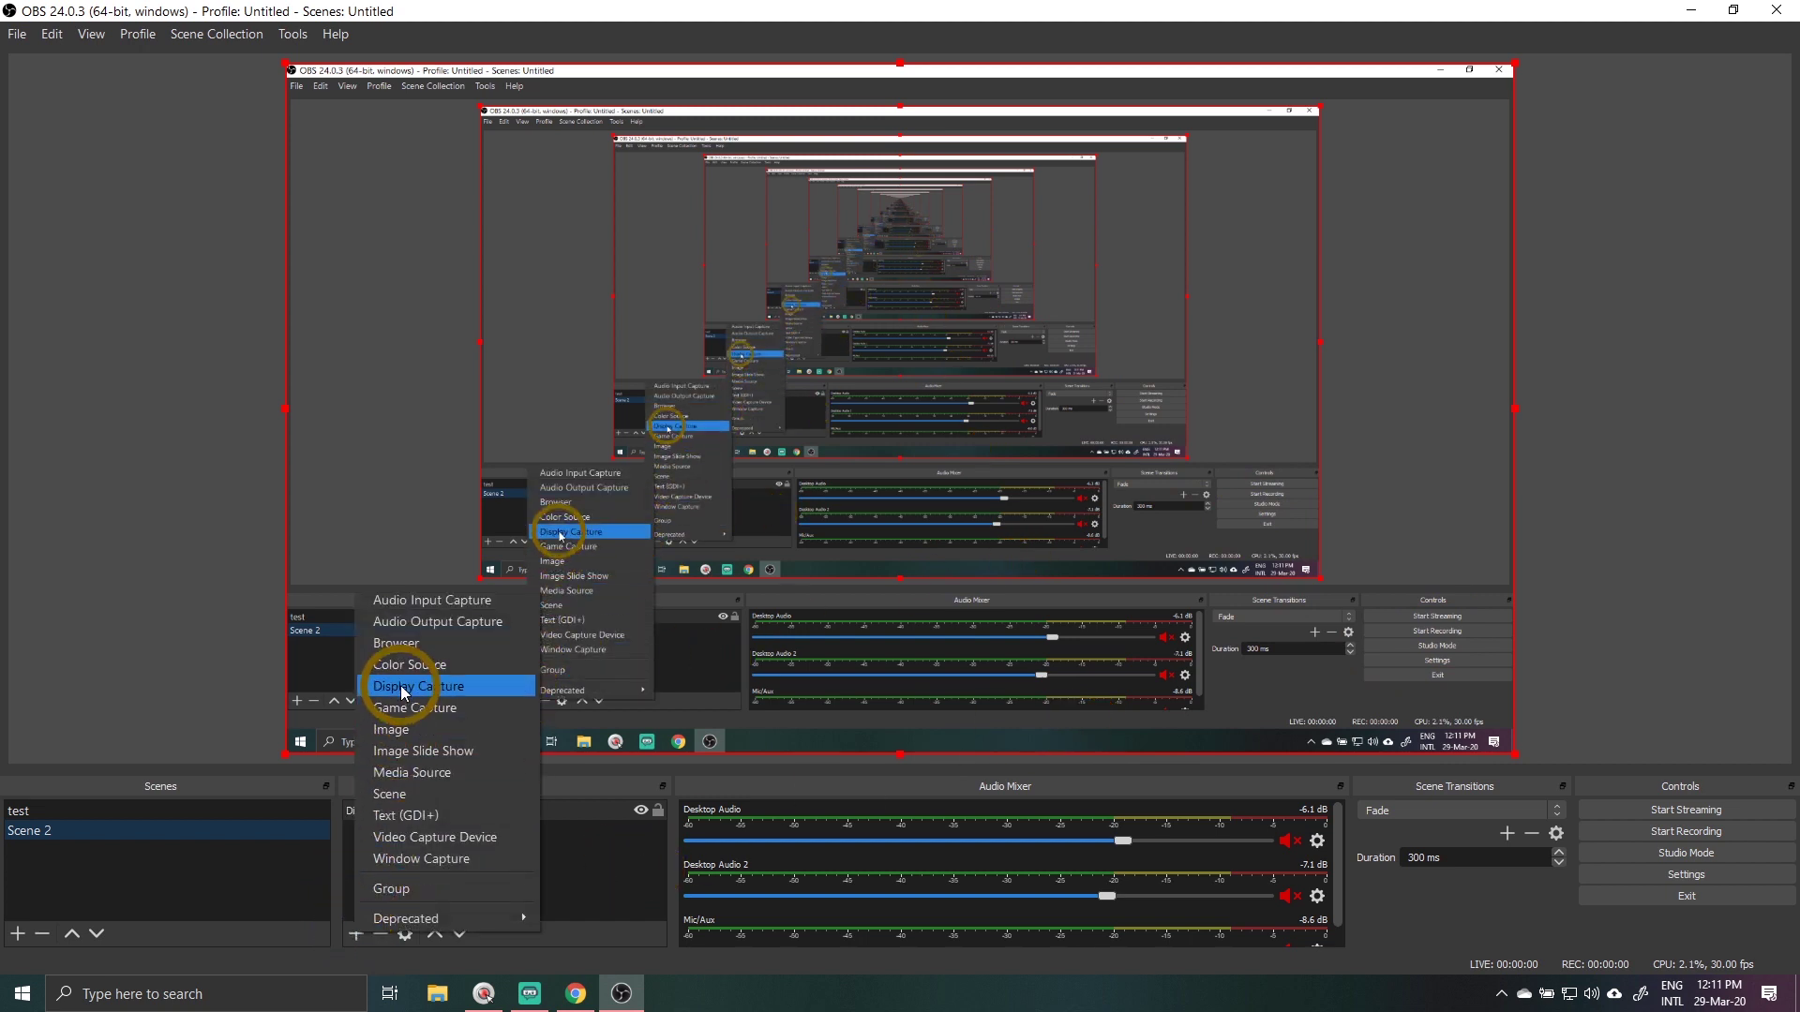
{"action": "left_click", "coordinate": [437, 837]}
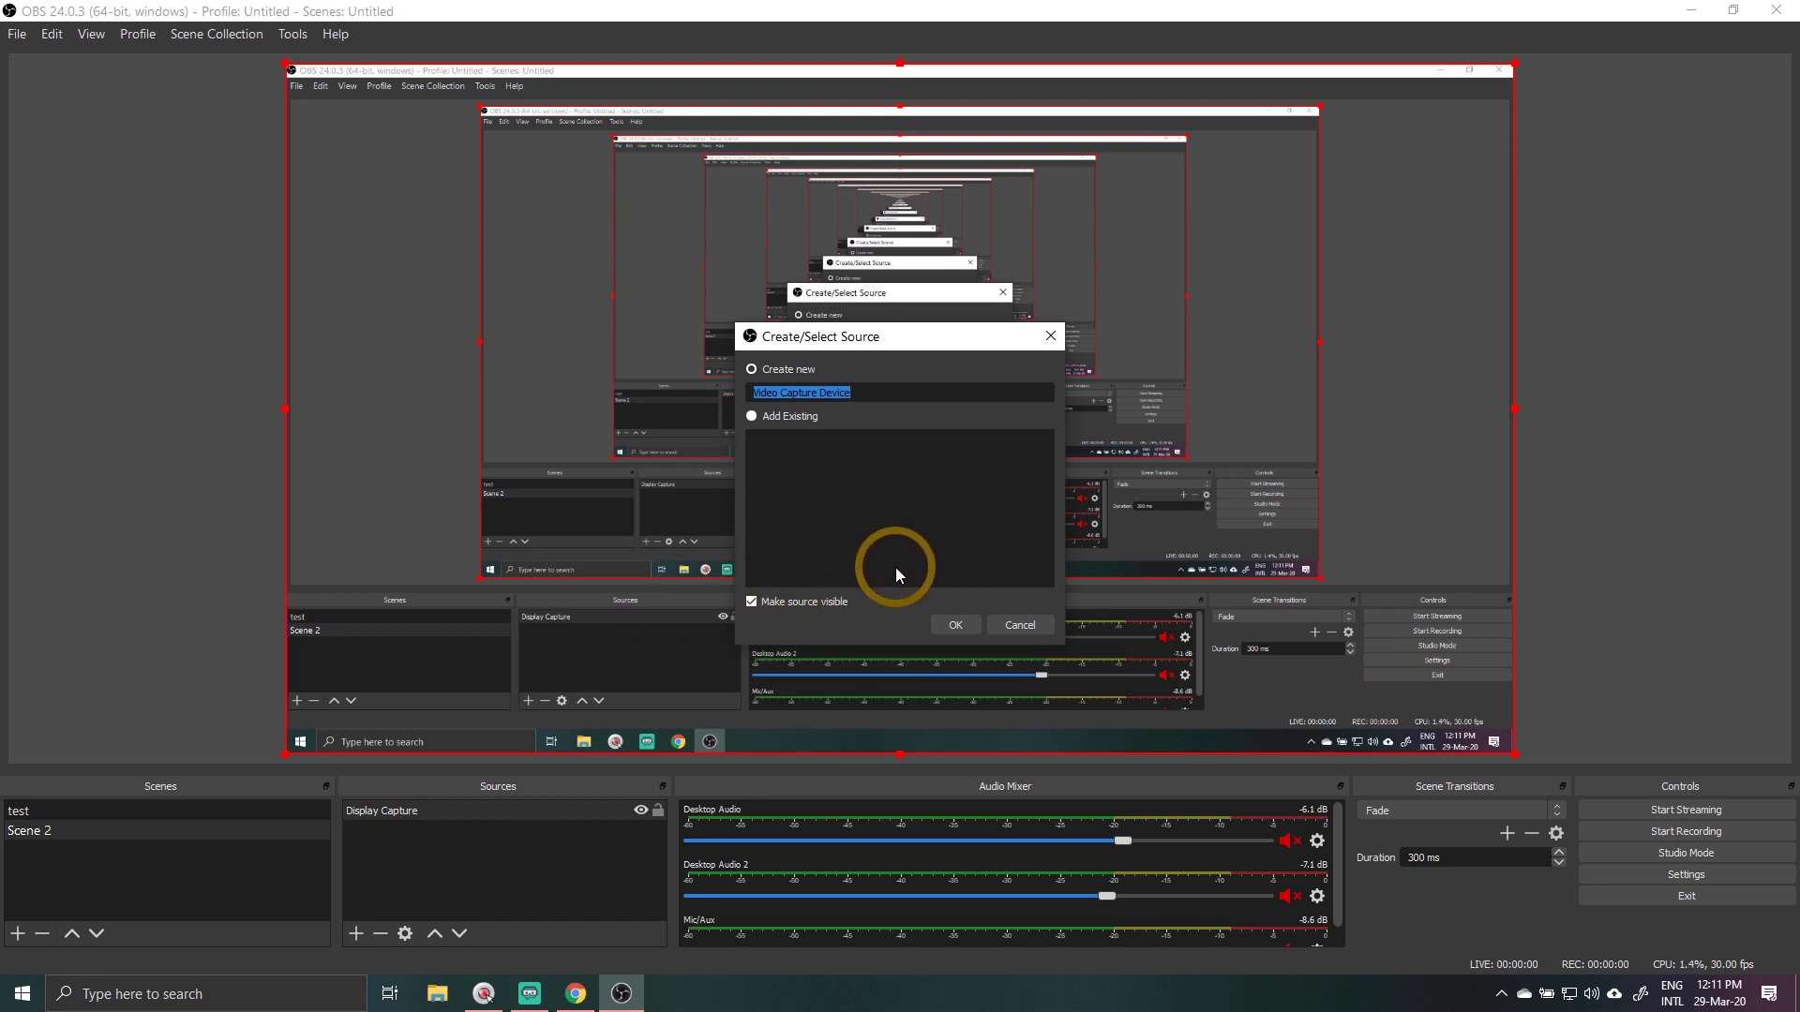
{"action": "left_click", "coordinate": [953, 622]}
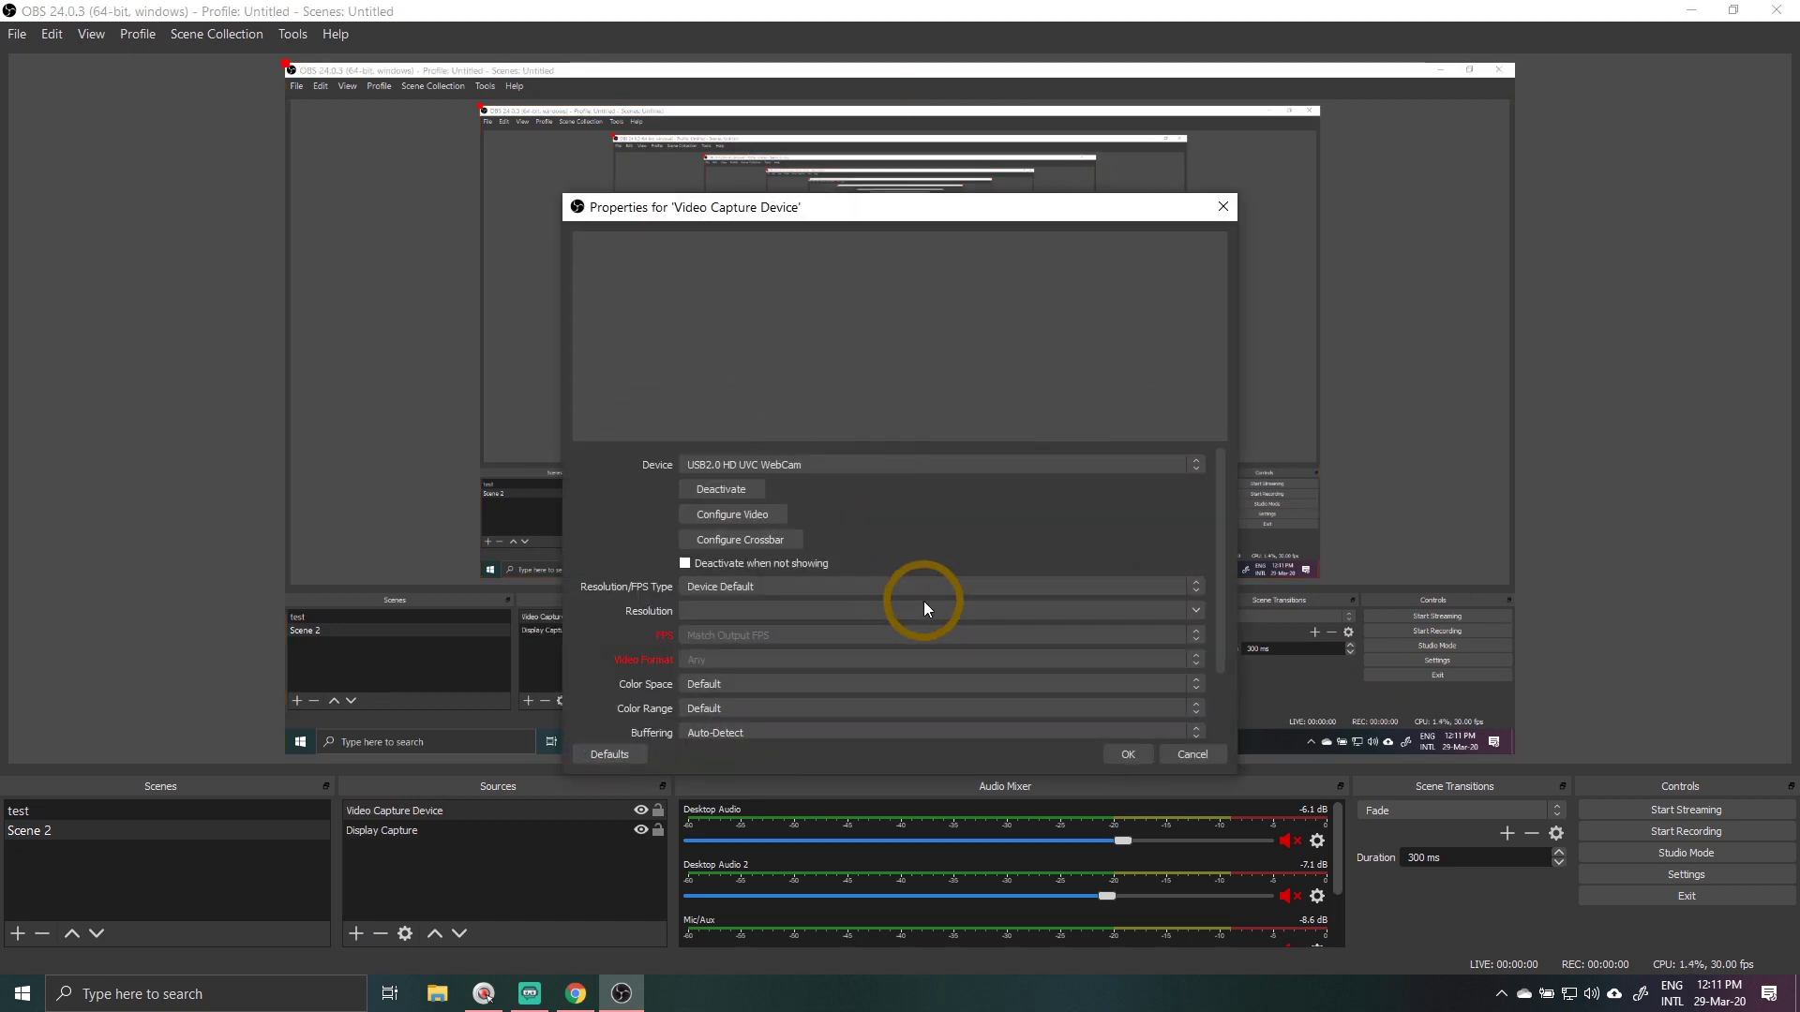
{"action": "left_click", "coordinate": [858, 464]}
{"action": "left_click", "coordinate": [854, 479]}
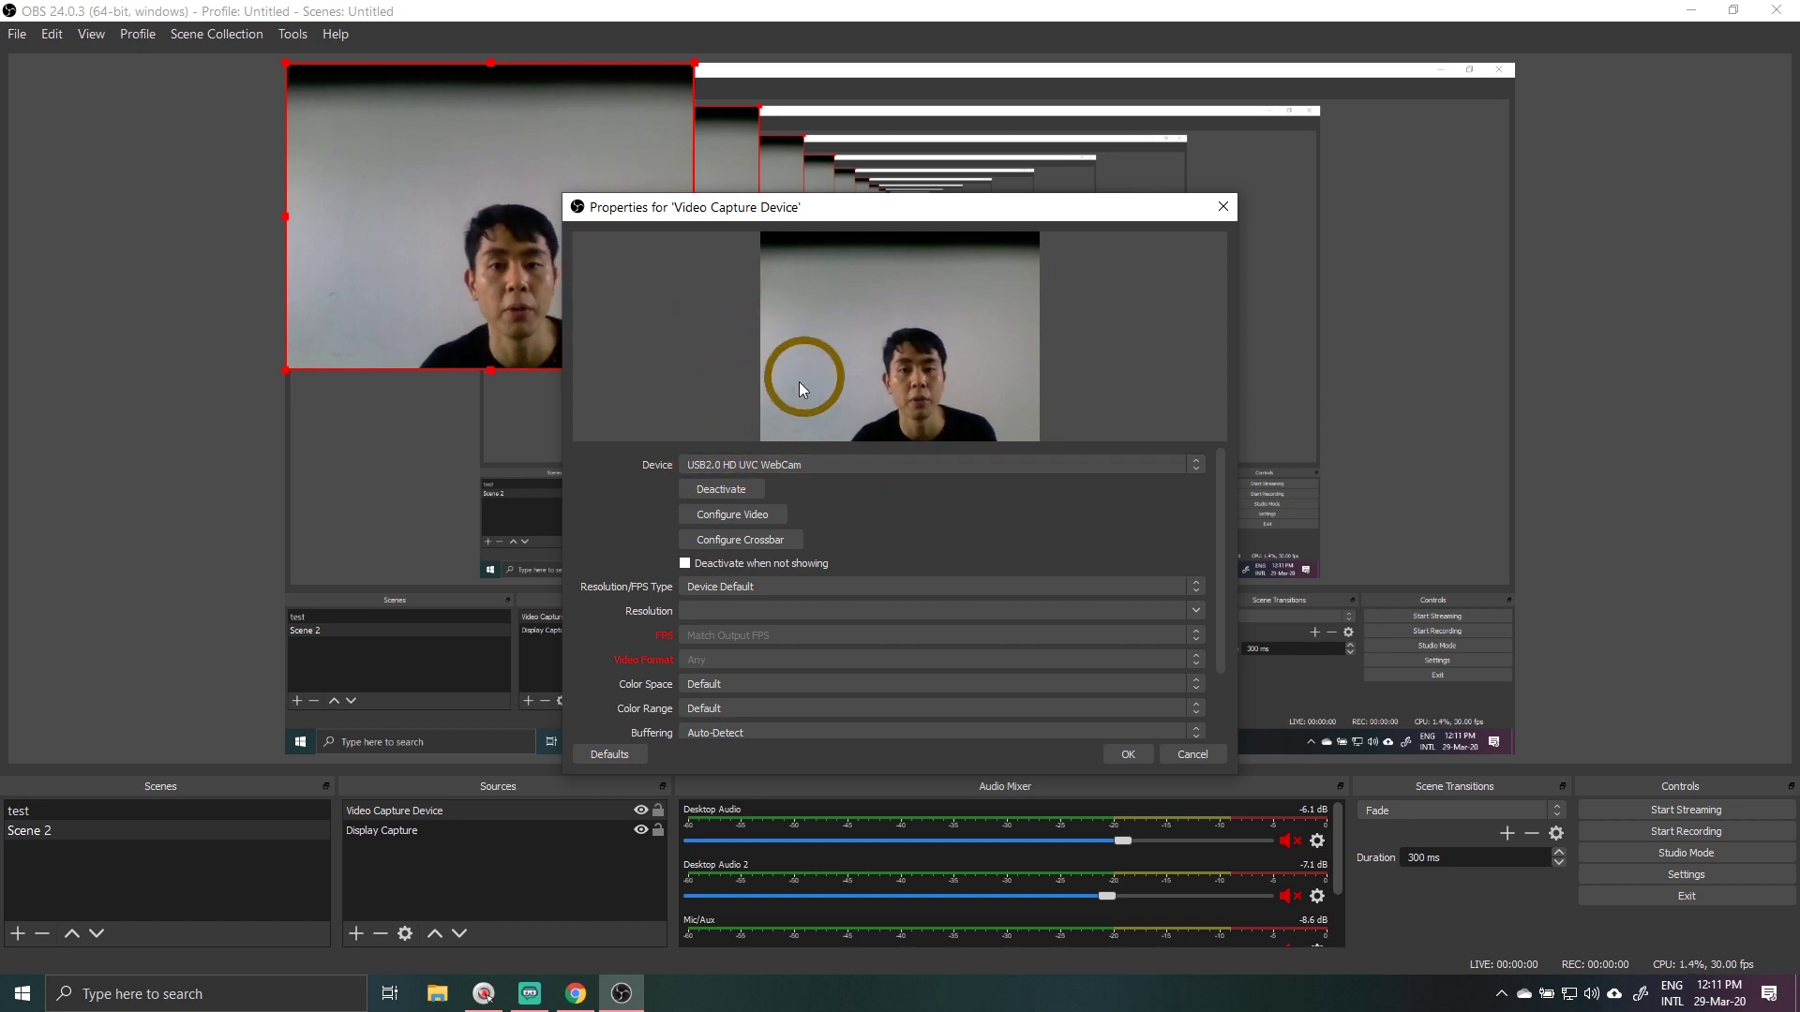
{"action": "left_click", "coordinate": [1133, 752]}
- Scale down the webcam source and place it in the lower-right corner of the preview canvas
{"action": "left_click_drag", "start_coordinate": [557, 250], "coordinate": [682, 351]}
{"action": "left_click_drag", "start_coordinate": [418, 167], "coordinate": [1291, 196]}
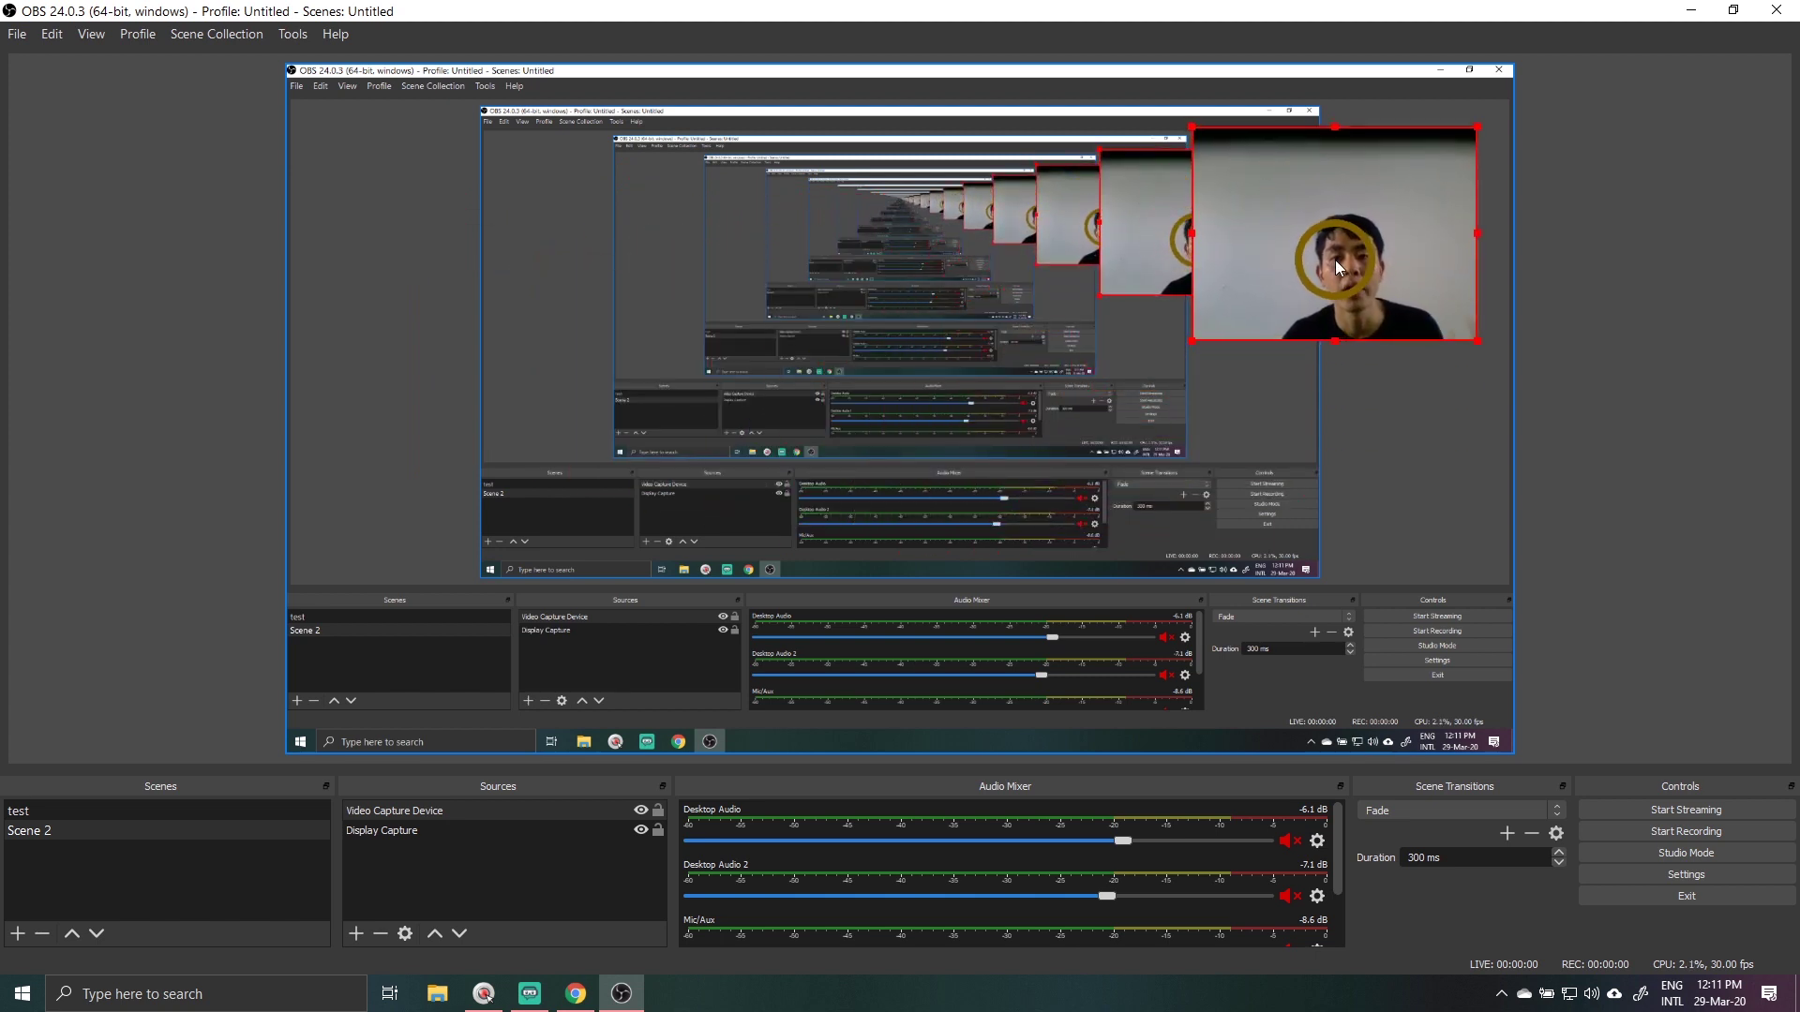
{"action": "left_click_drag", "start_coordinate": [1337, 222], "coordinate": [1358, 165]}
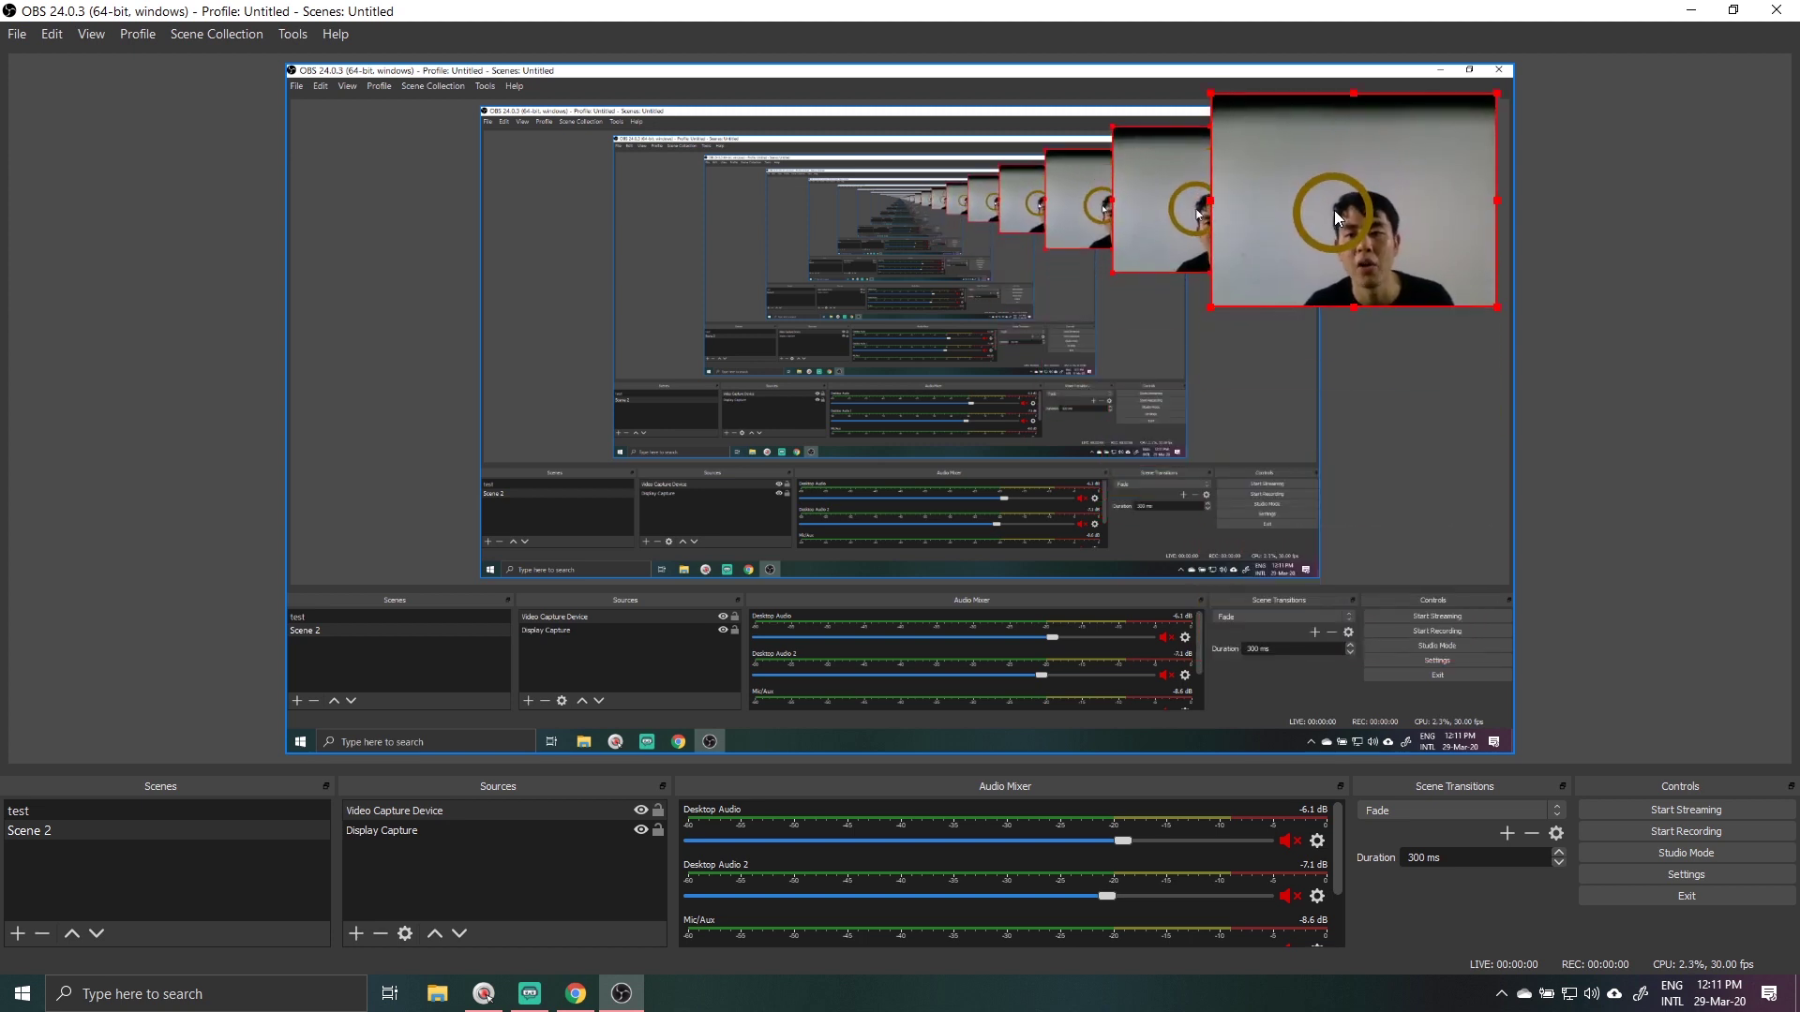
{"action": "mouse_move", "coordinate": [1210, 100]}
{"action": "left_mouse_down"}
{"action": "mouse_move", "coordinate": [1258, 127]}
{"action": "mouse_move", "coordinate": [1233, 117]}
{"action": "left_mouse_up"}
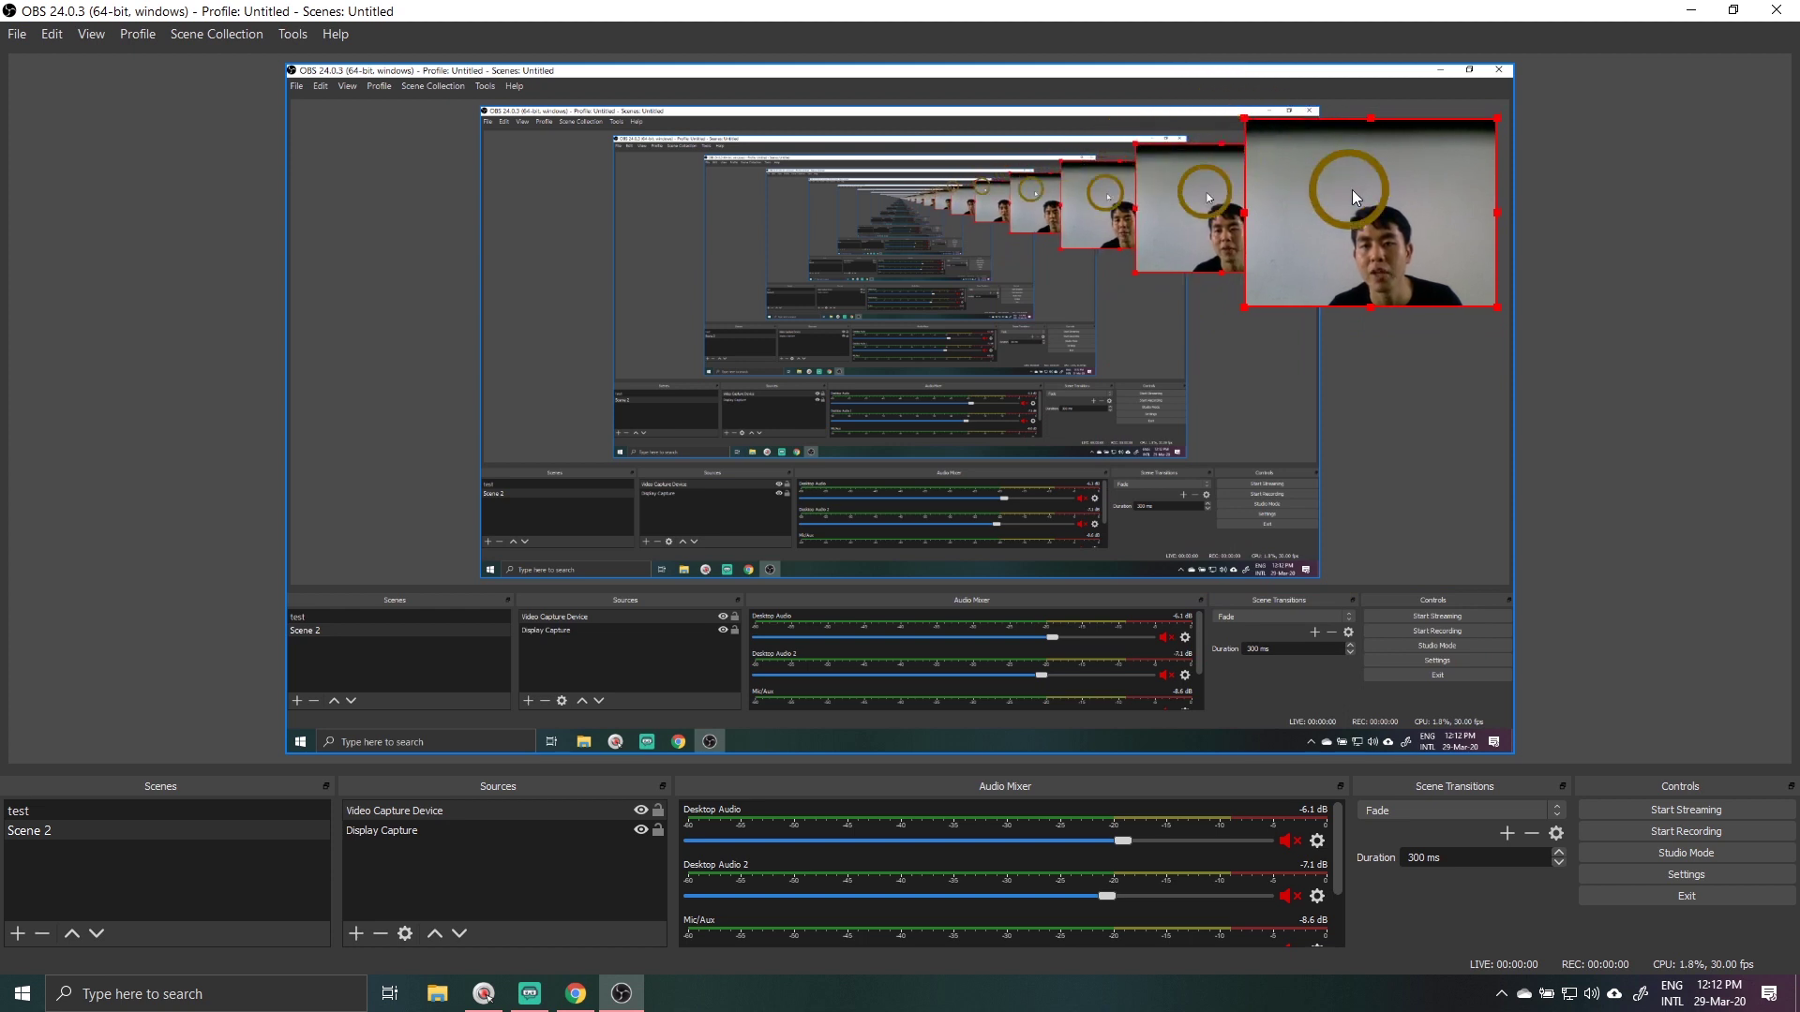
{"action": "left_click_drag", "start_coordinate": [1352, 189], "coordinate": [1350, 629]}
- Shrink the display capture in the preview and restore it with the Fit to screen transform
{"action": "left_click_drag", "start_coordinate": [1125, 516], "coordinate": [1146, 509]}
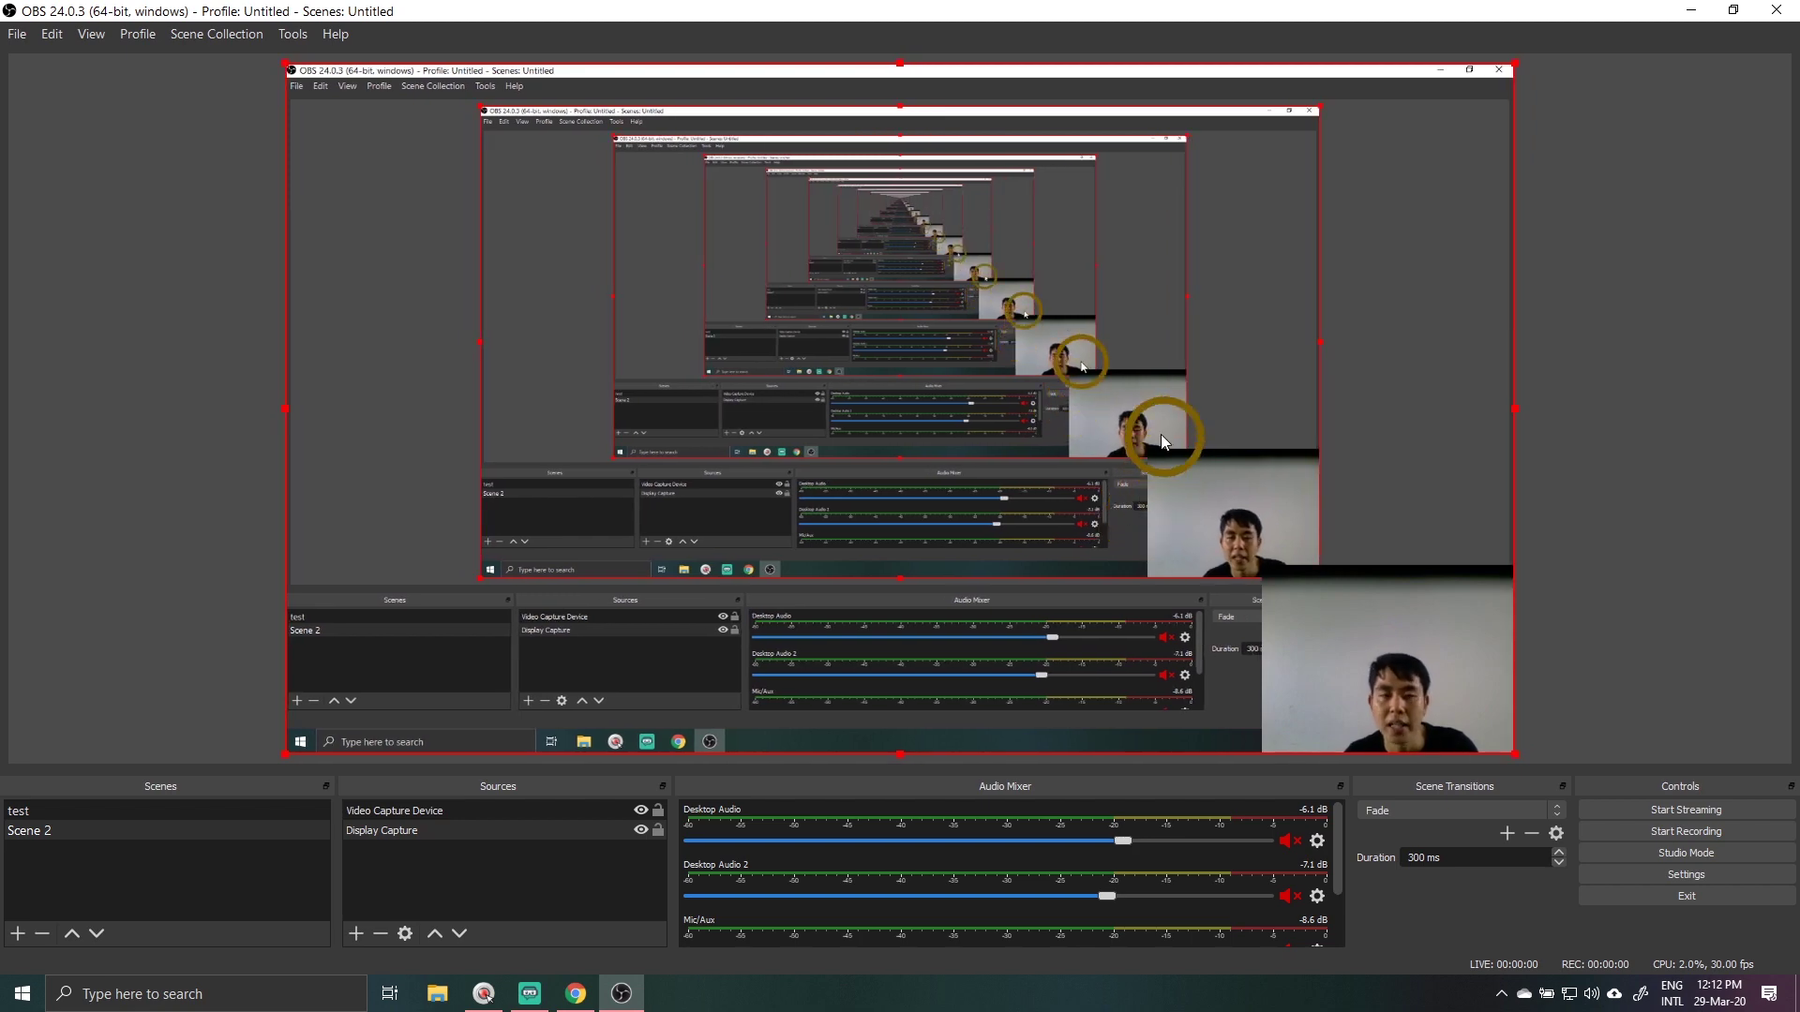
{"action": "left_click_drag", "start_coordinate": [1515, 67], "coordinate": [1385, 137]}
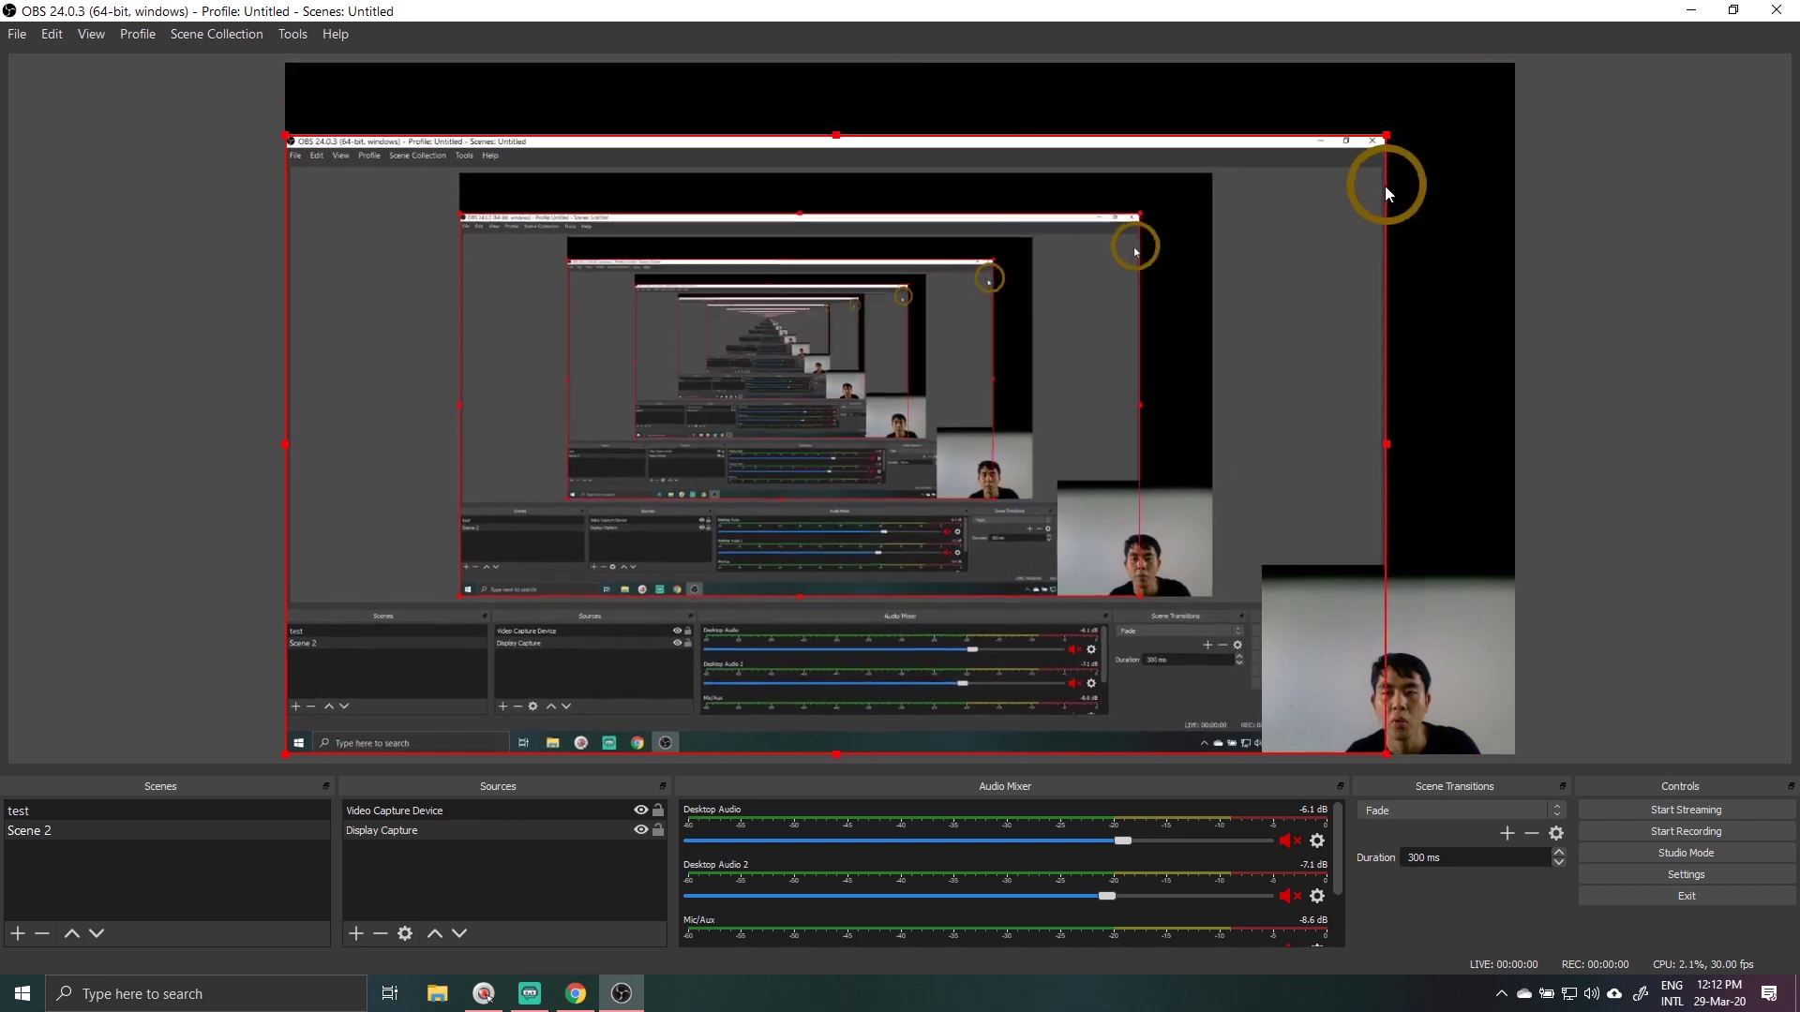
{"action": "right_click", "coordinate": [1037, 295]}
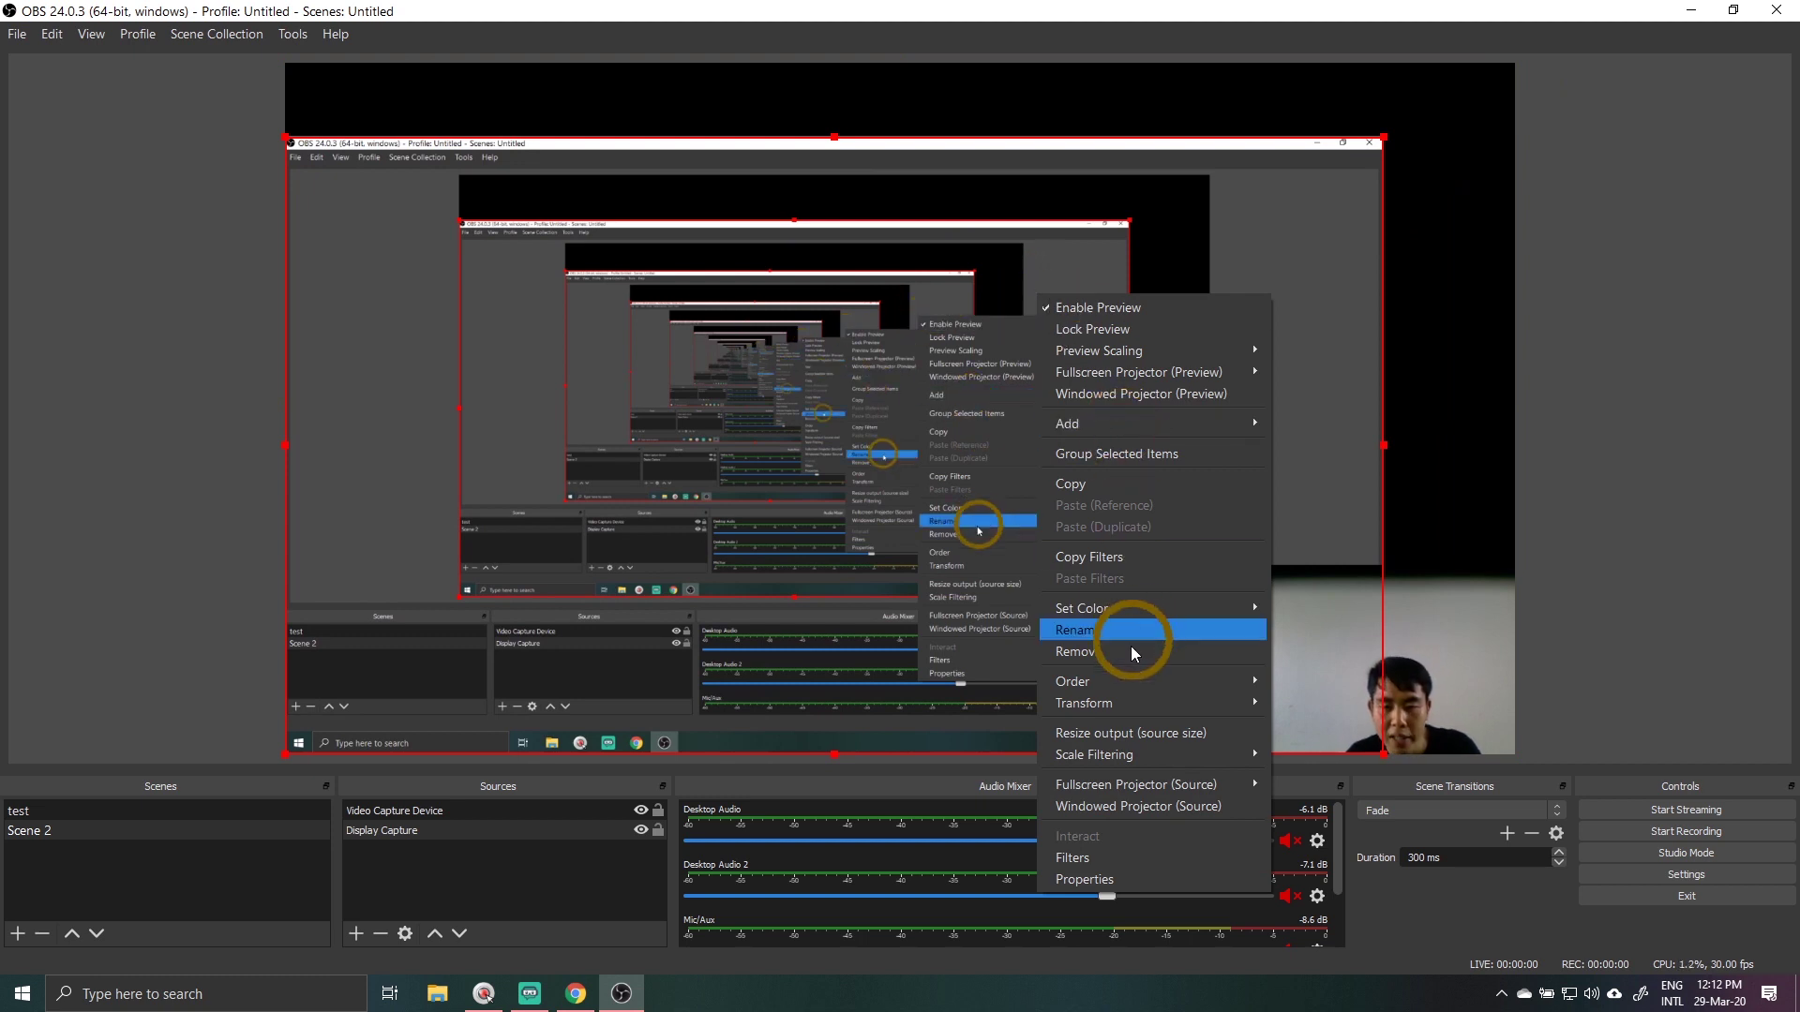
{"action": "mouse_move", "coordinate": [1139, 699]}
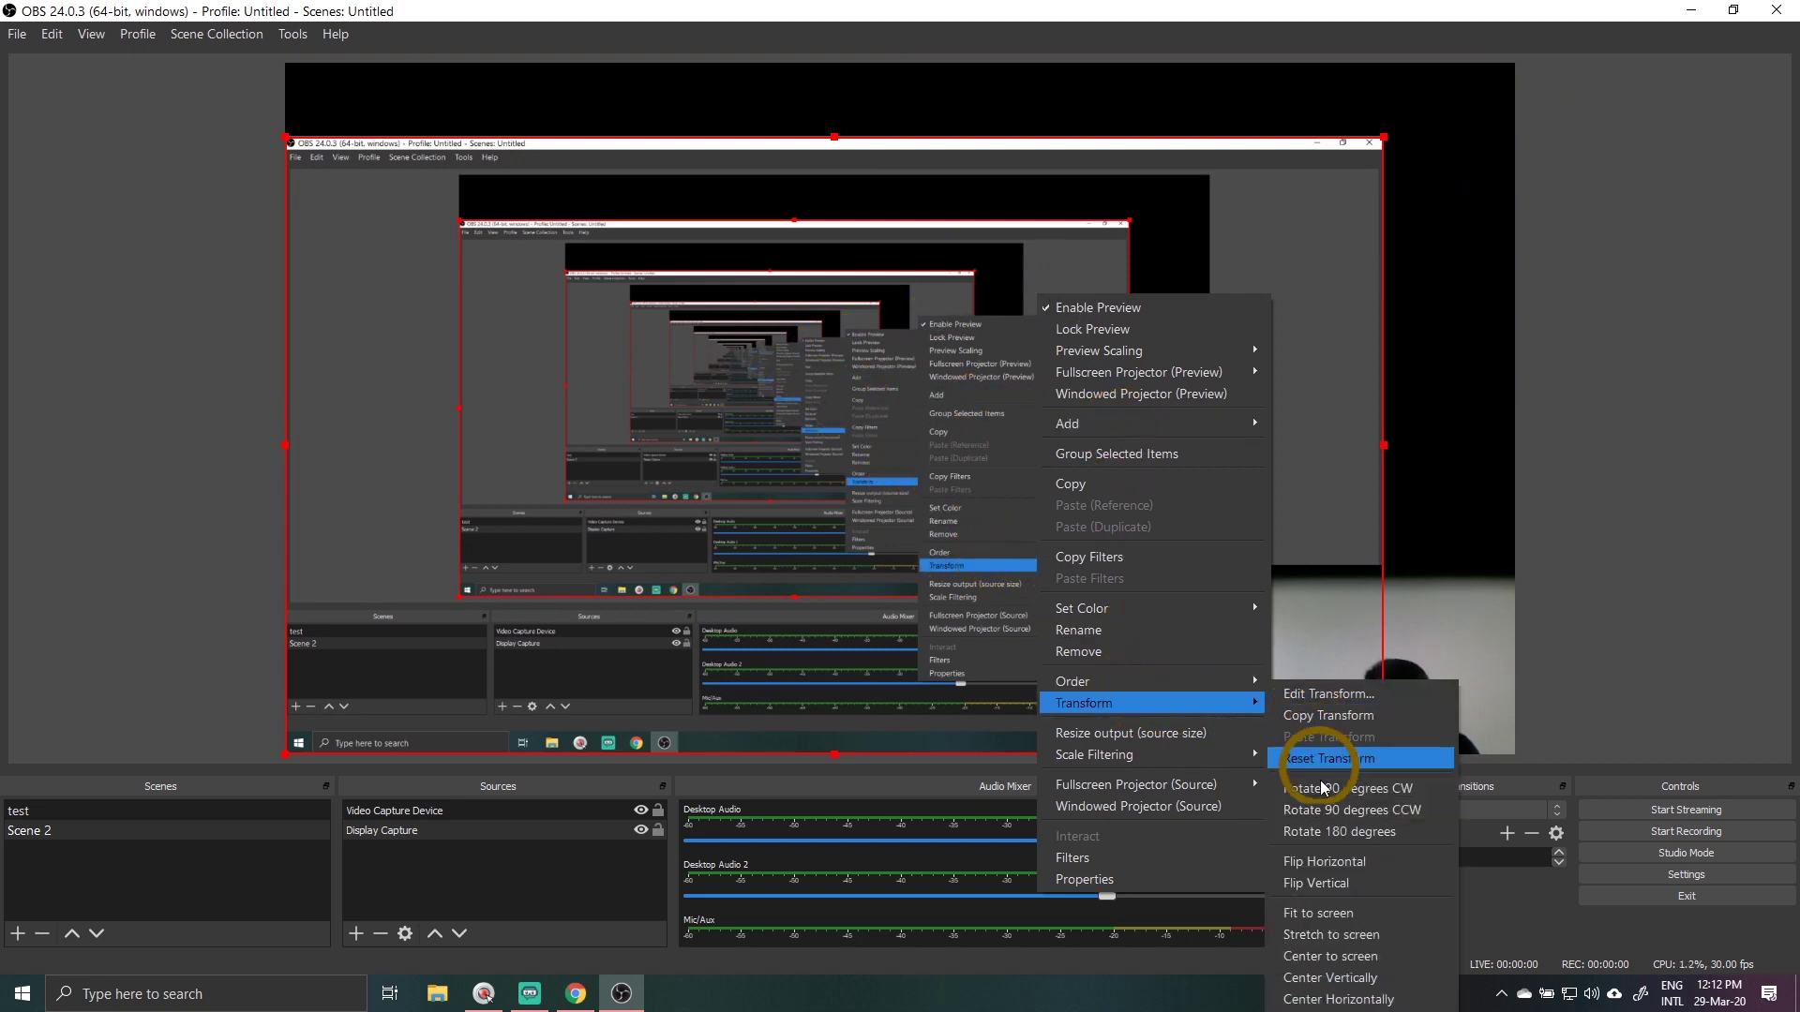
{"action": "left_click", "coordinate": [1332, 911]}
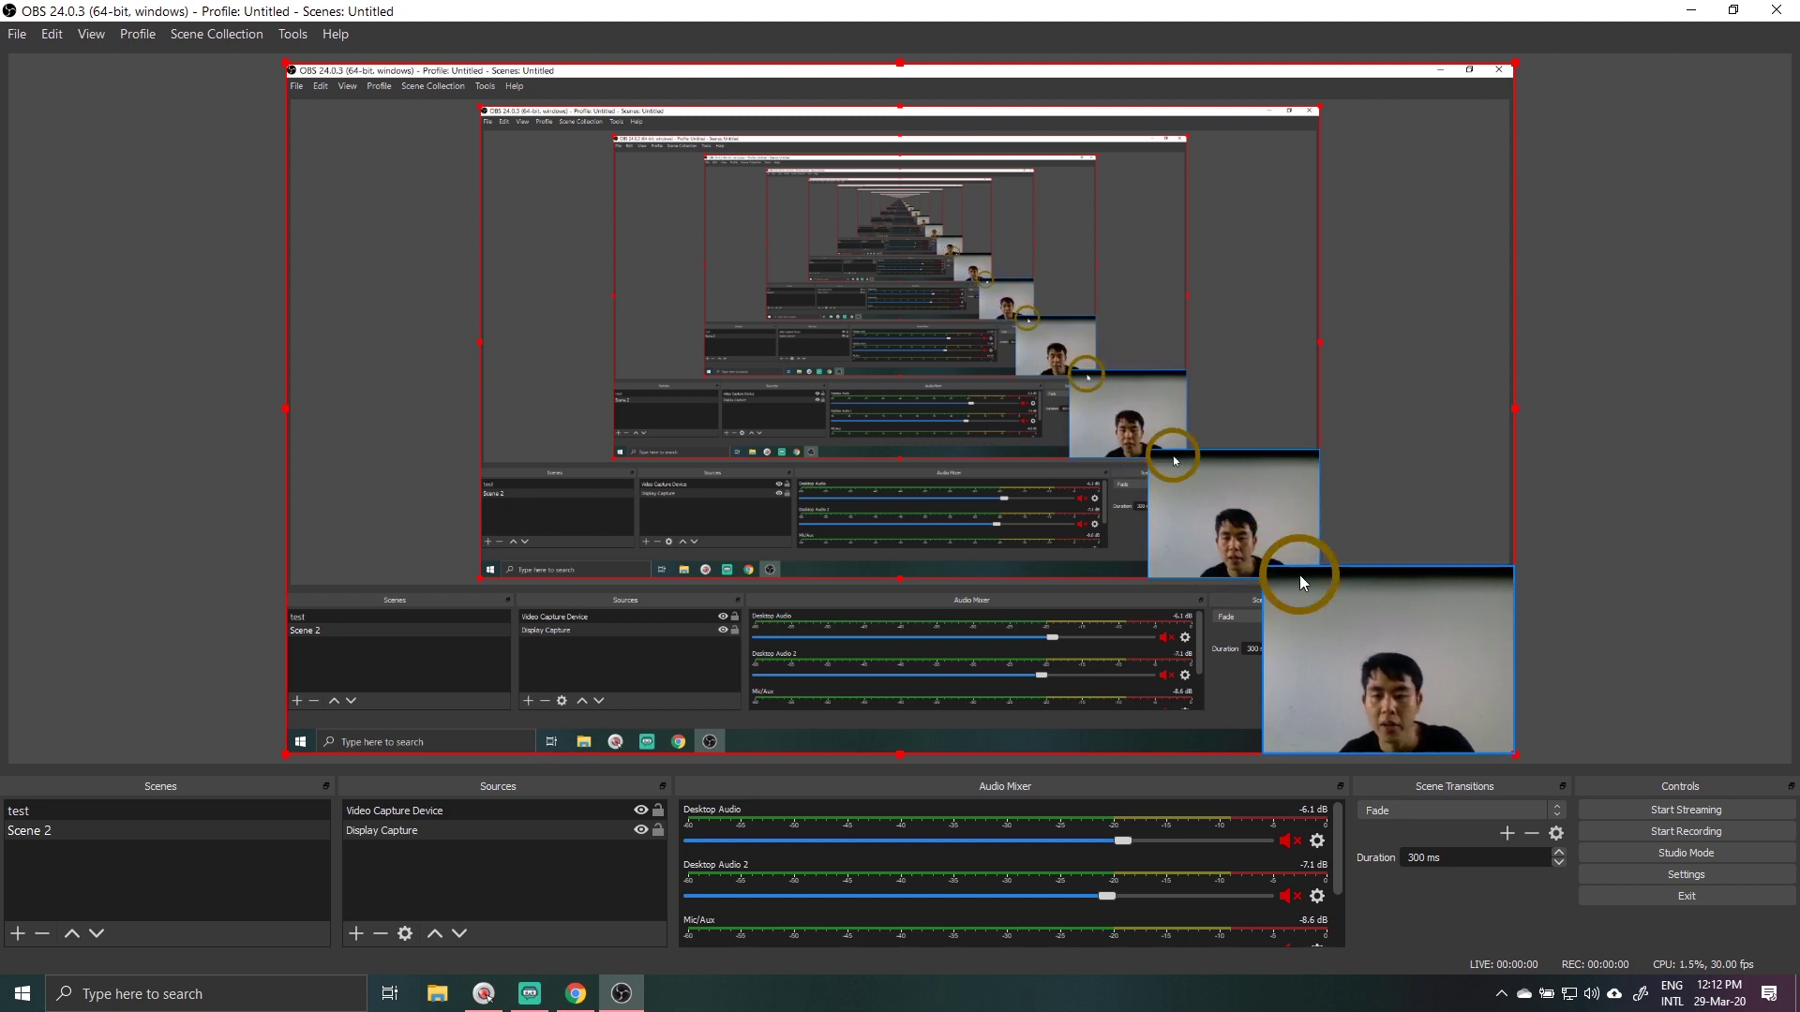
- Open the Output section of the OBS settings
{"action": "key", "text": "F11"}
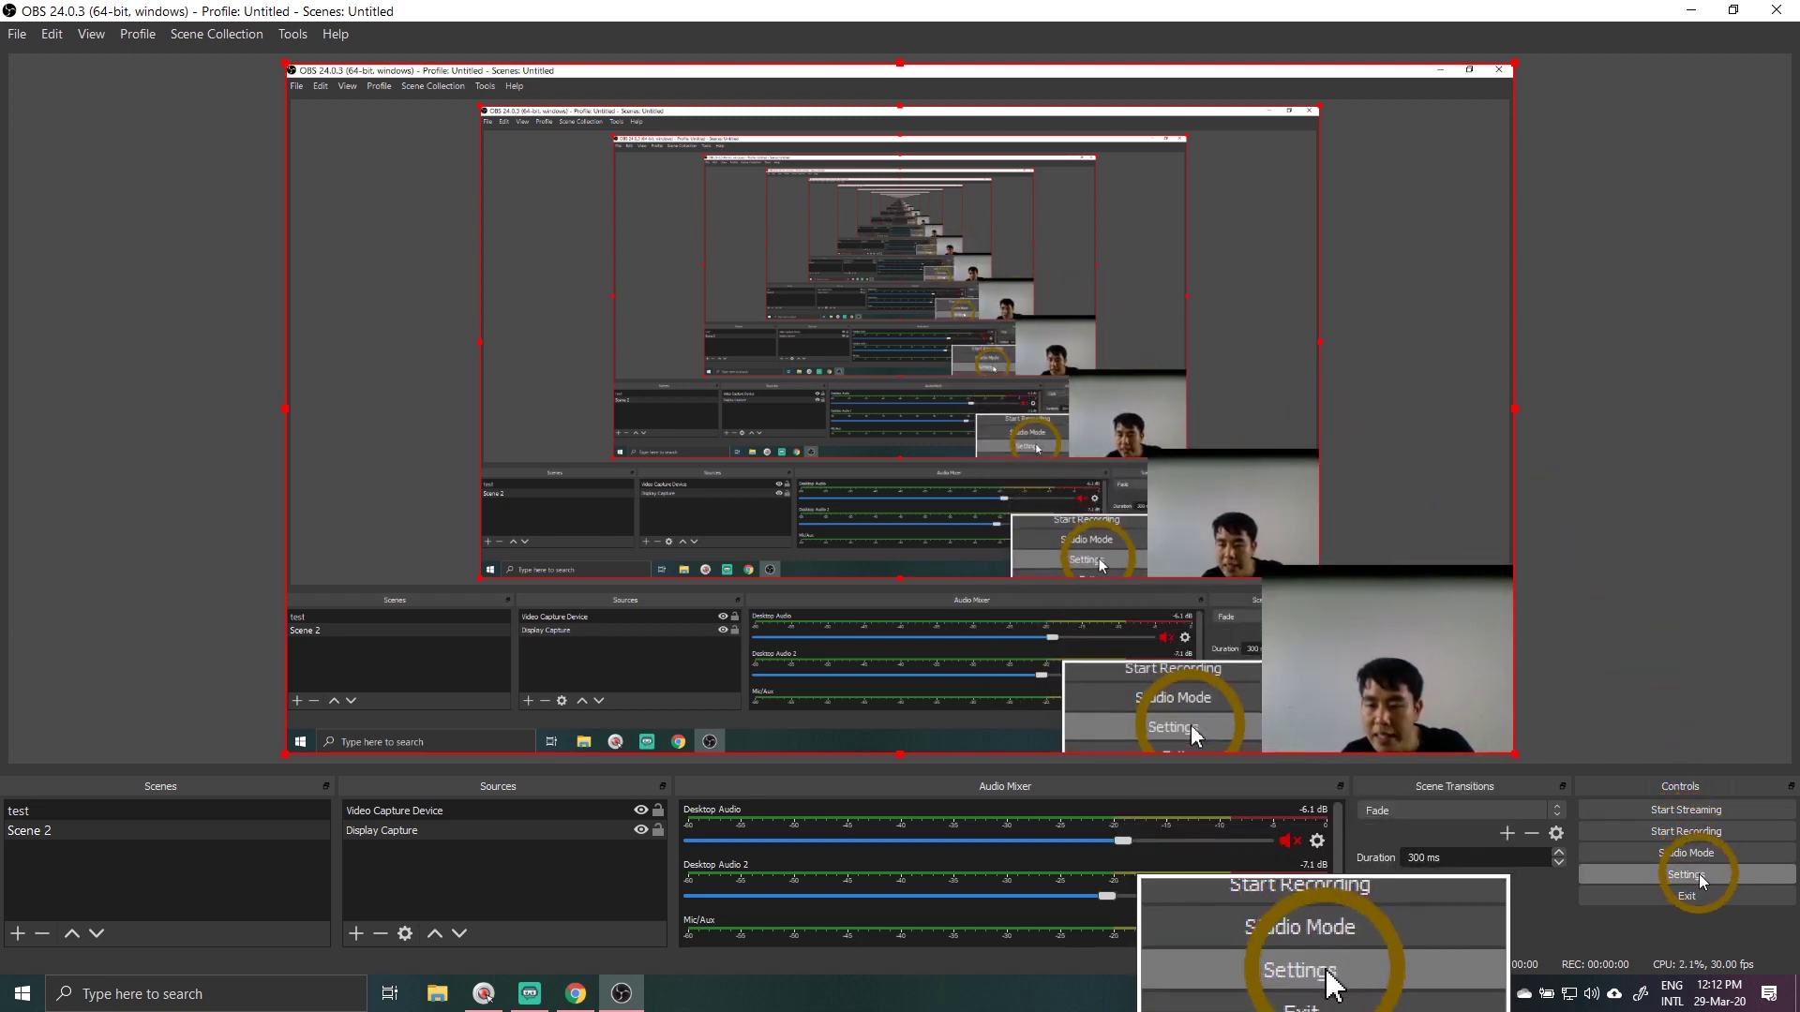
{"action": "left_click", "coordinate": [1698, 874]}
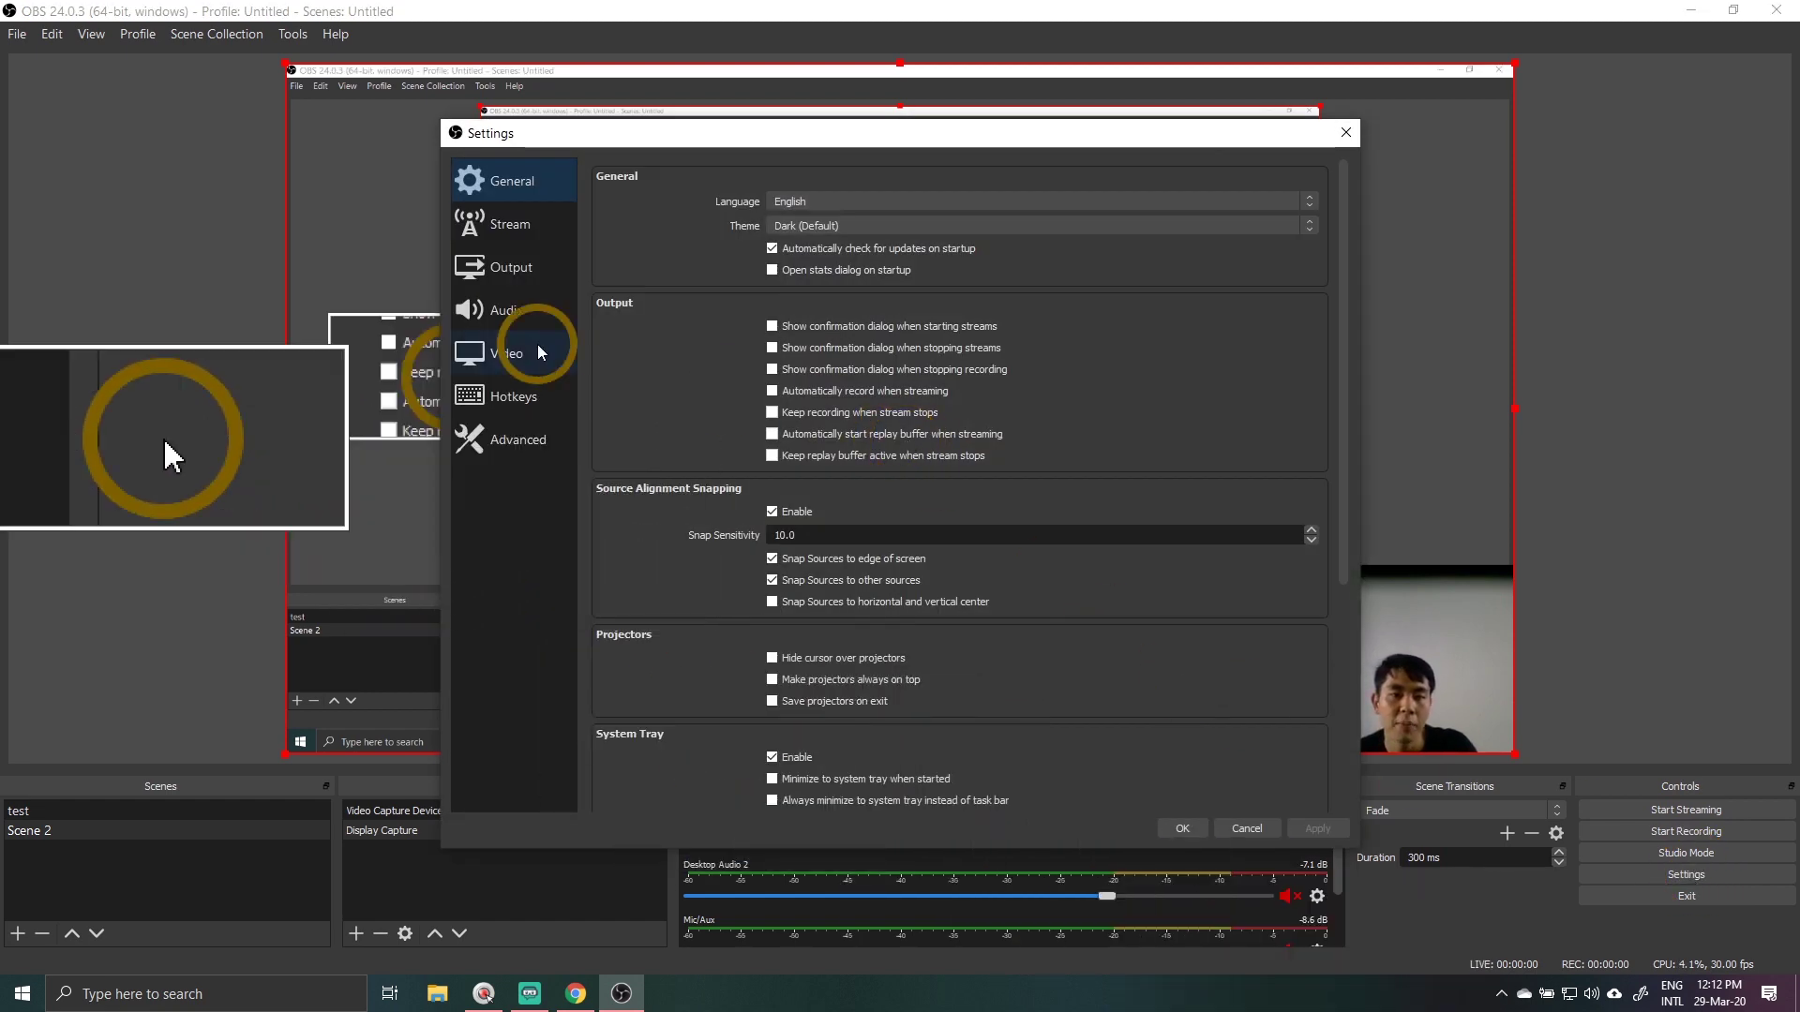
{"action": "left_click", "coordinate": [530, 271]}
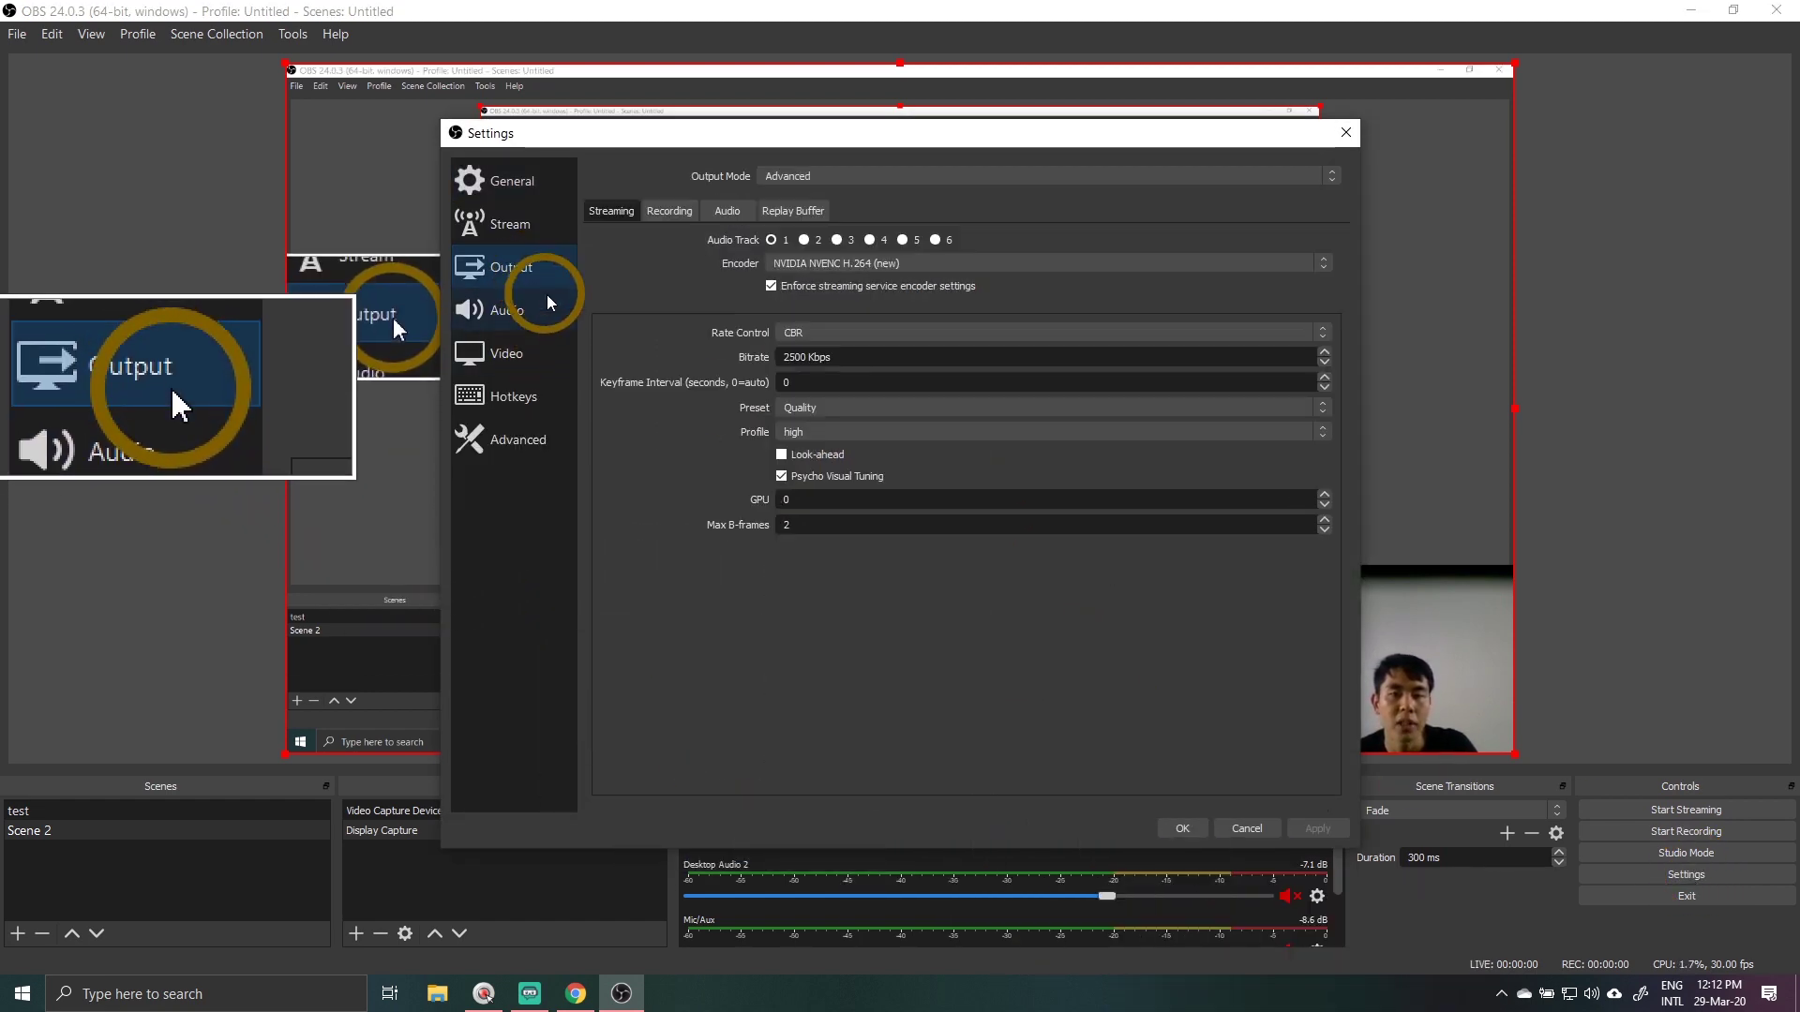
- Switch the output mode to Simple and back to Advanced
{"action": "left_click", "coordinate": [852, 173]}
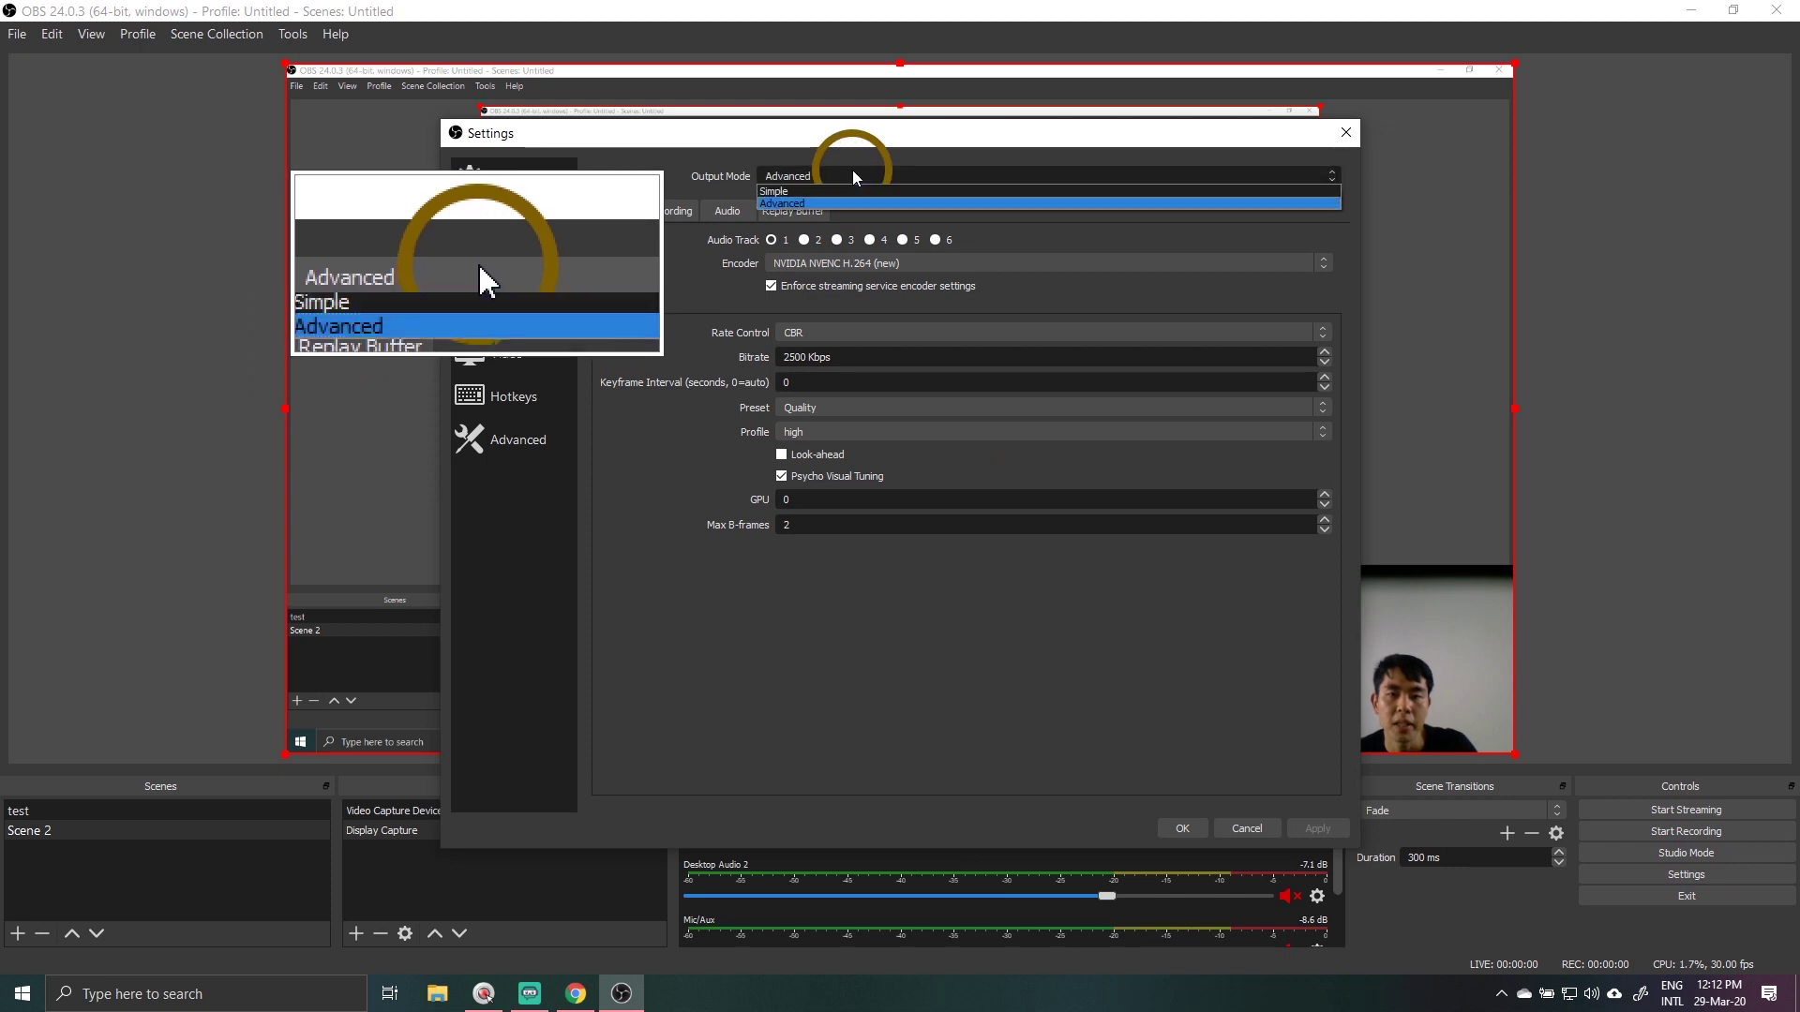
{"action": "left_click", "coordinate": [846, 190]}
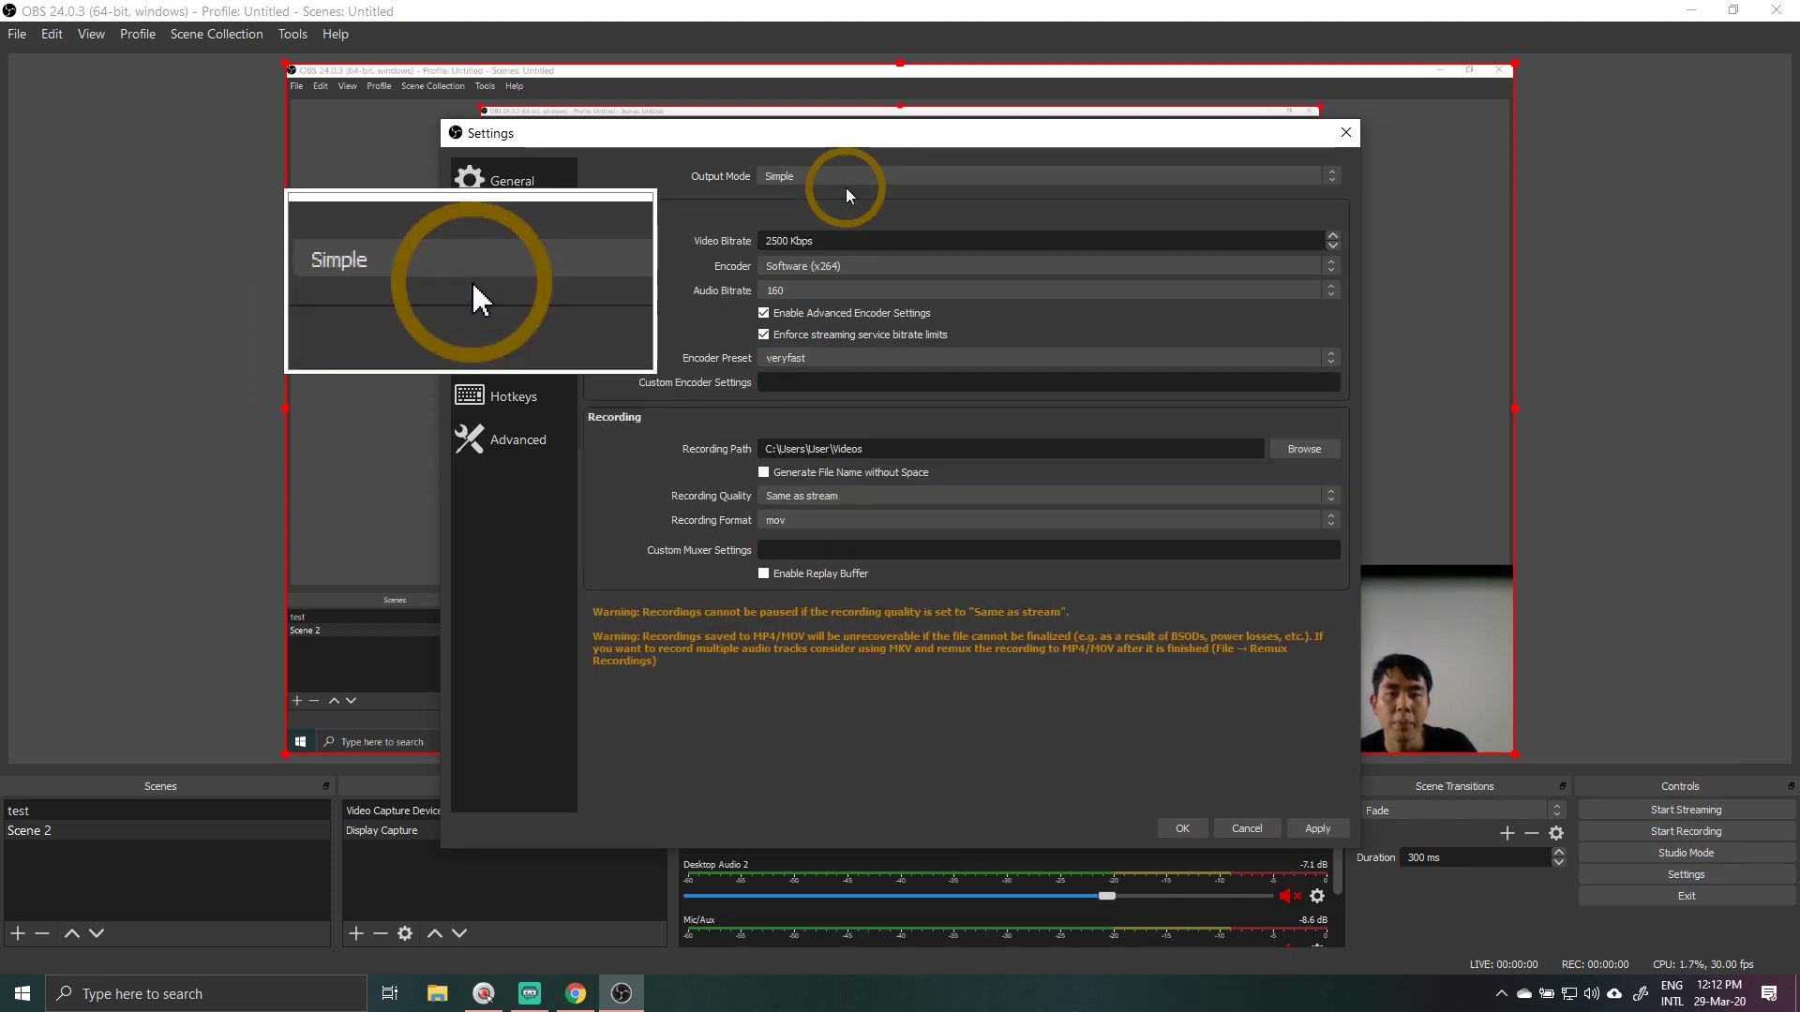
{"action": "left_click", "coordinate": [786, 177]}
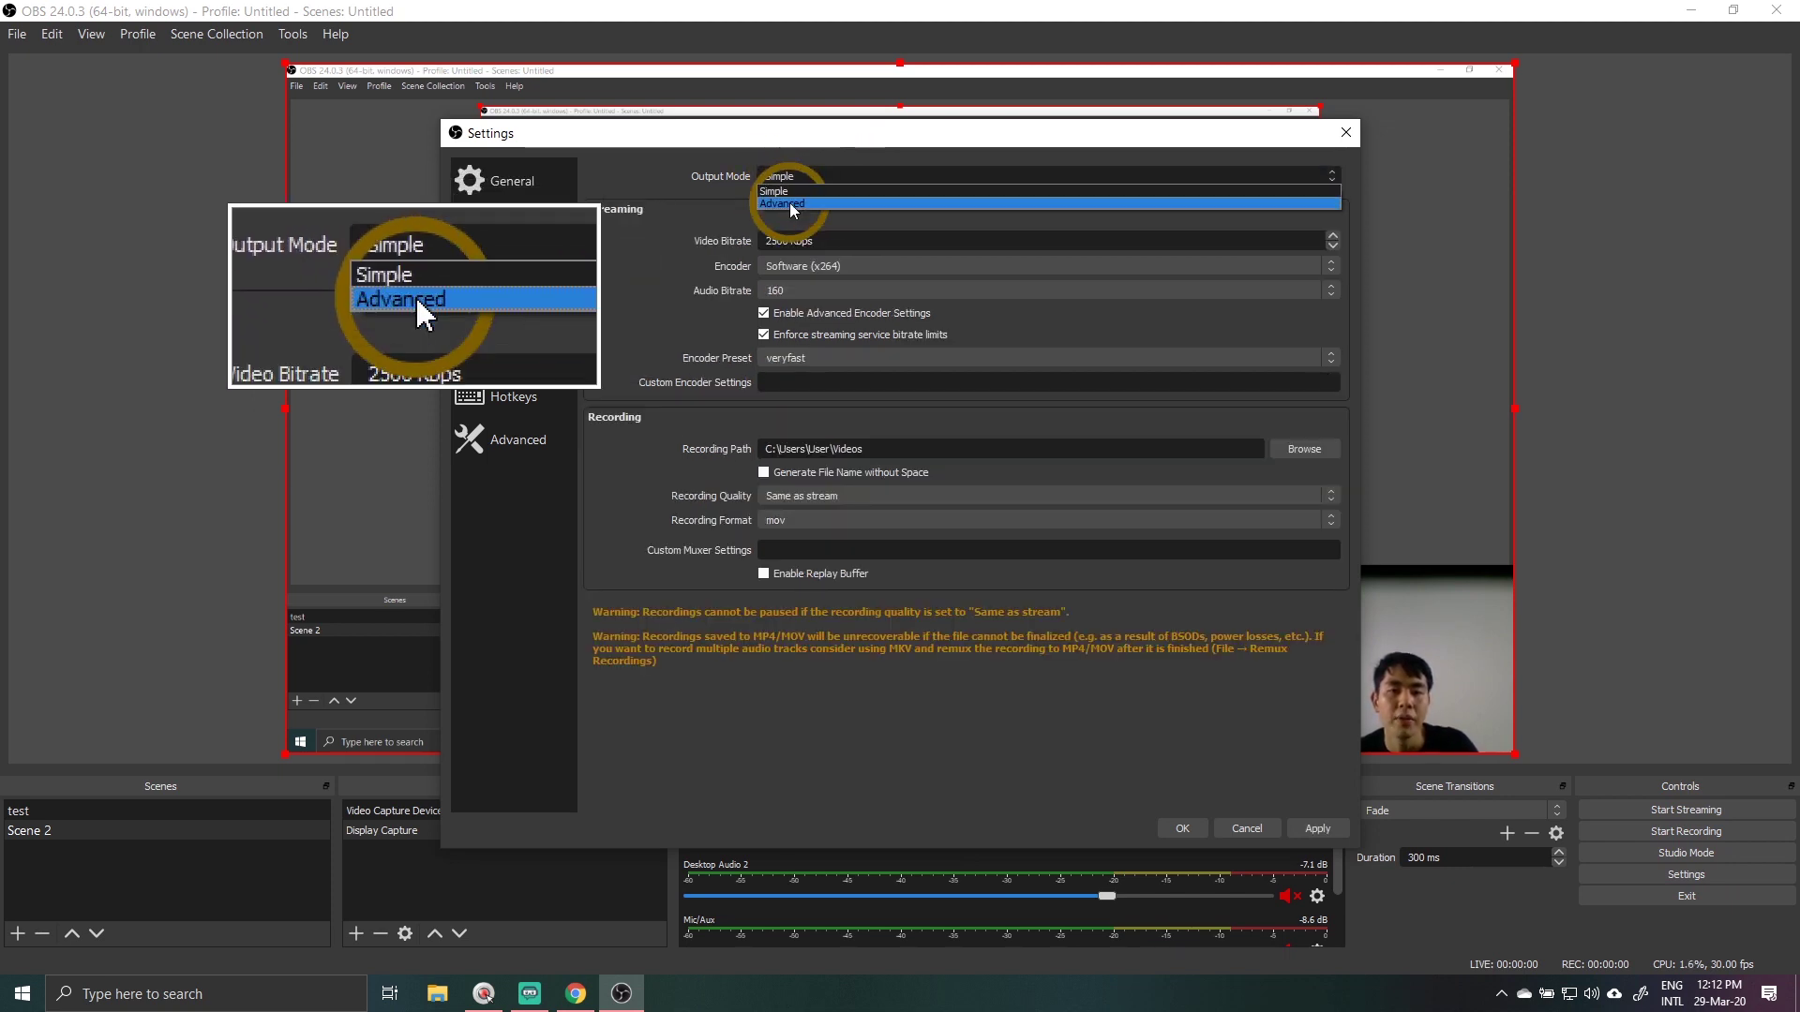
{"action": "left_click", "coordinate": [790, 190]}
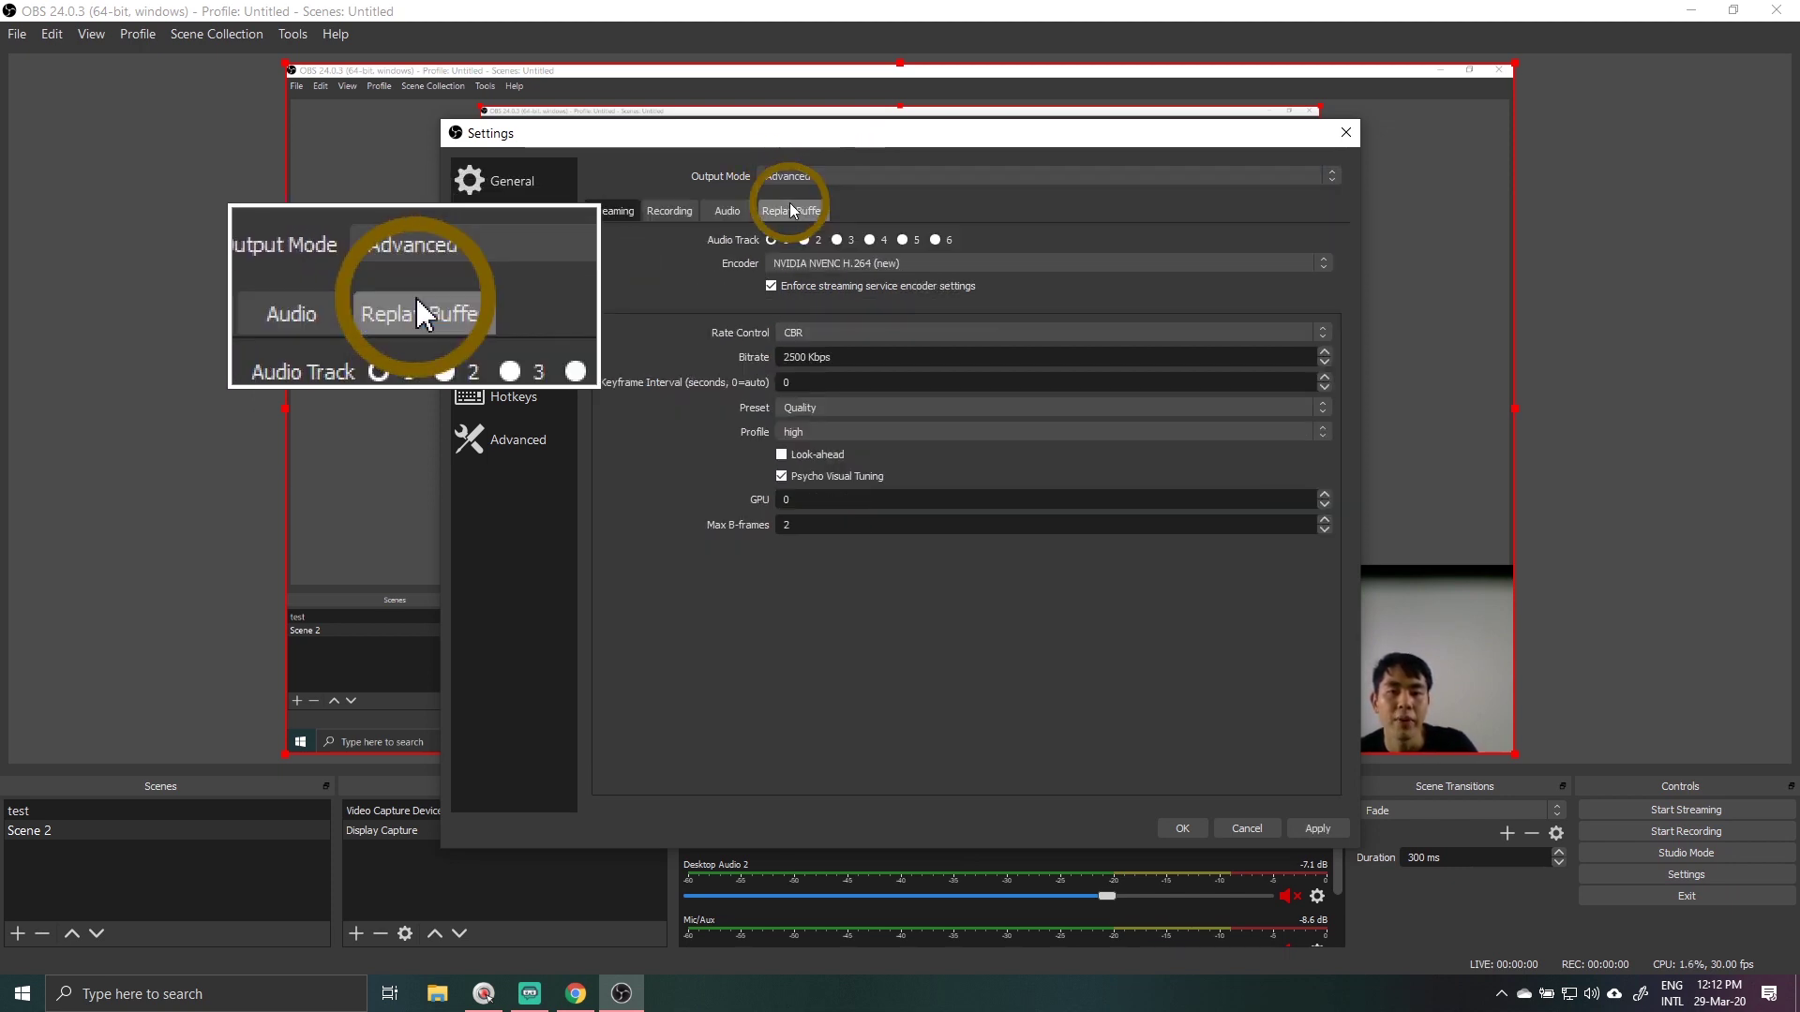
- Show the advanced recording output settings and choose Output to File as the FFmpeg output type
{"action": "left_click", "coordinate": [662, 211]}
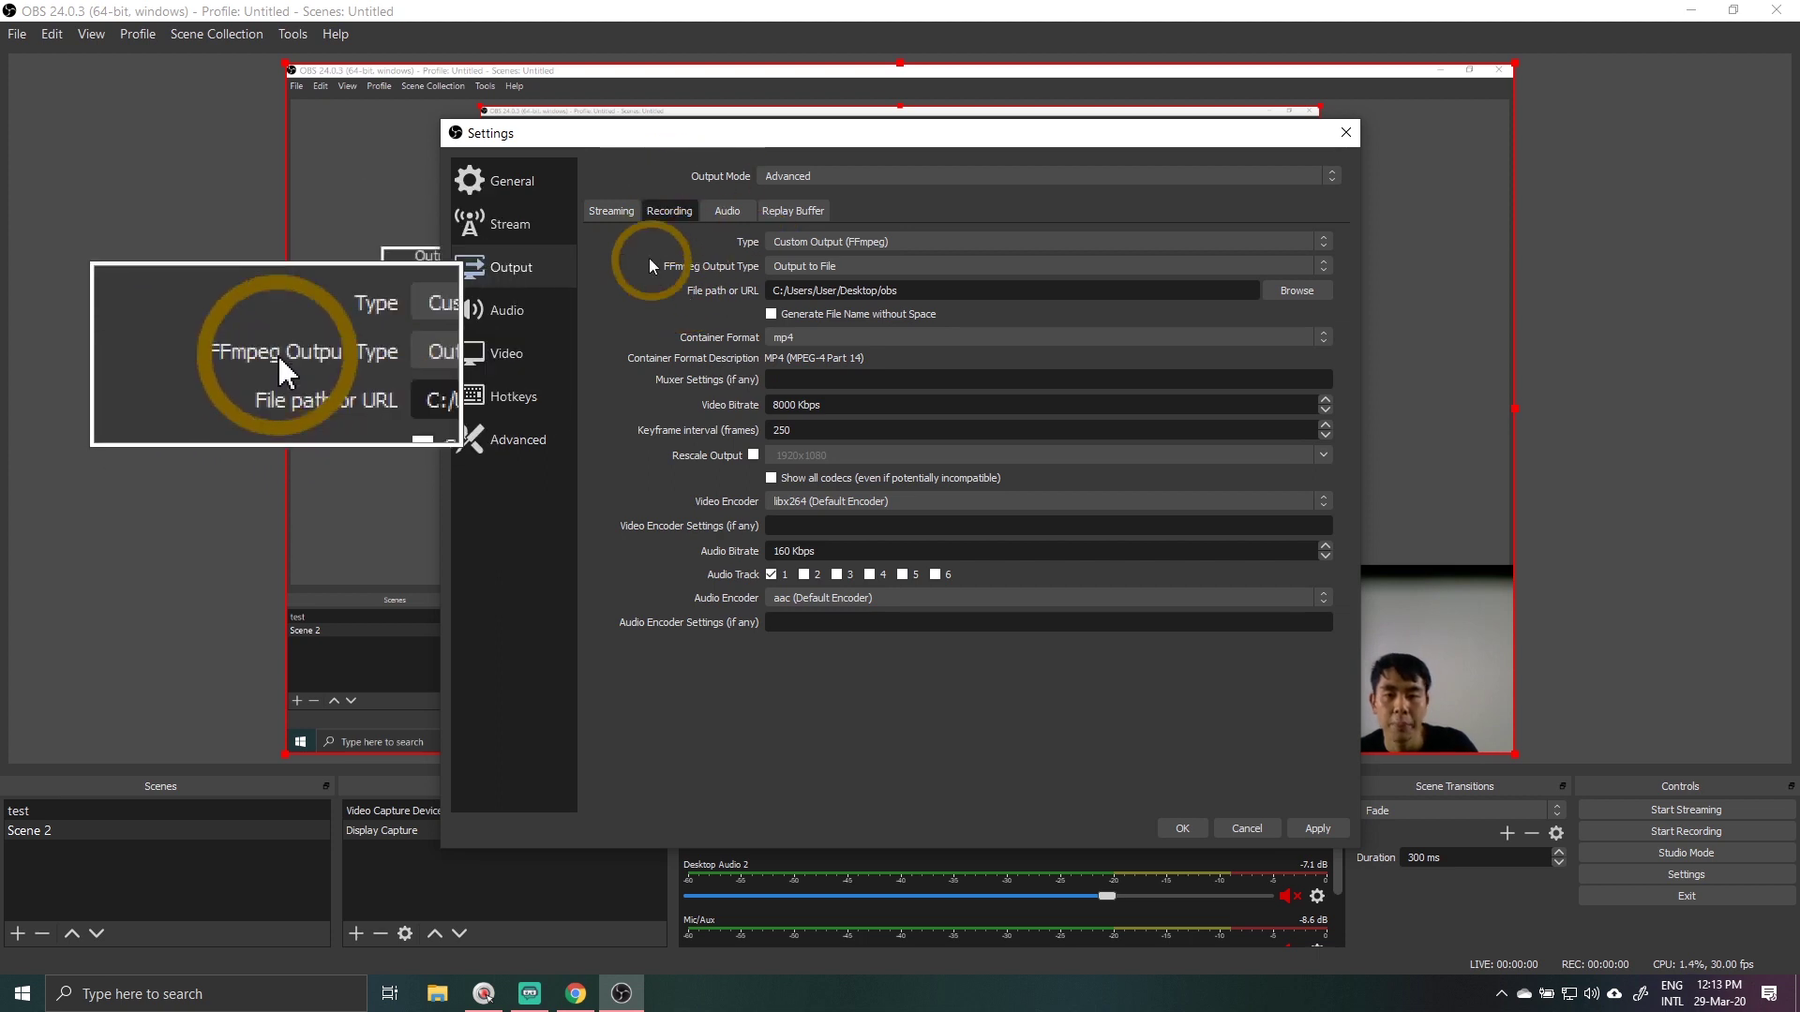
{"action": "left_click", "coordinate": [855, 268]}
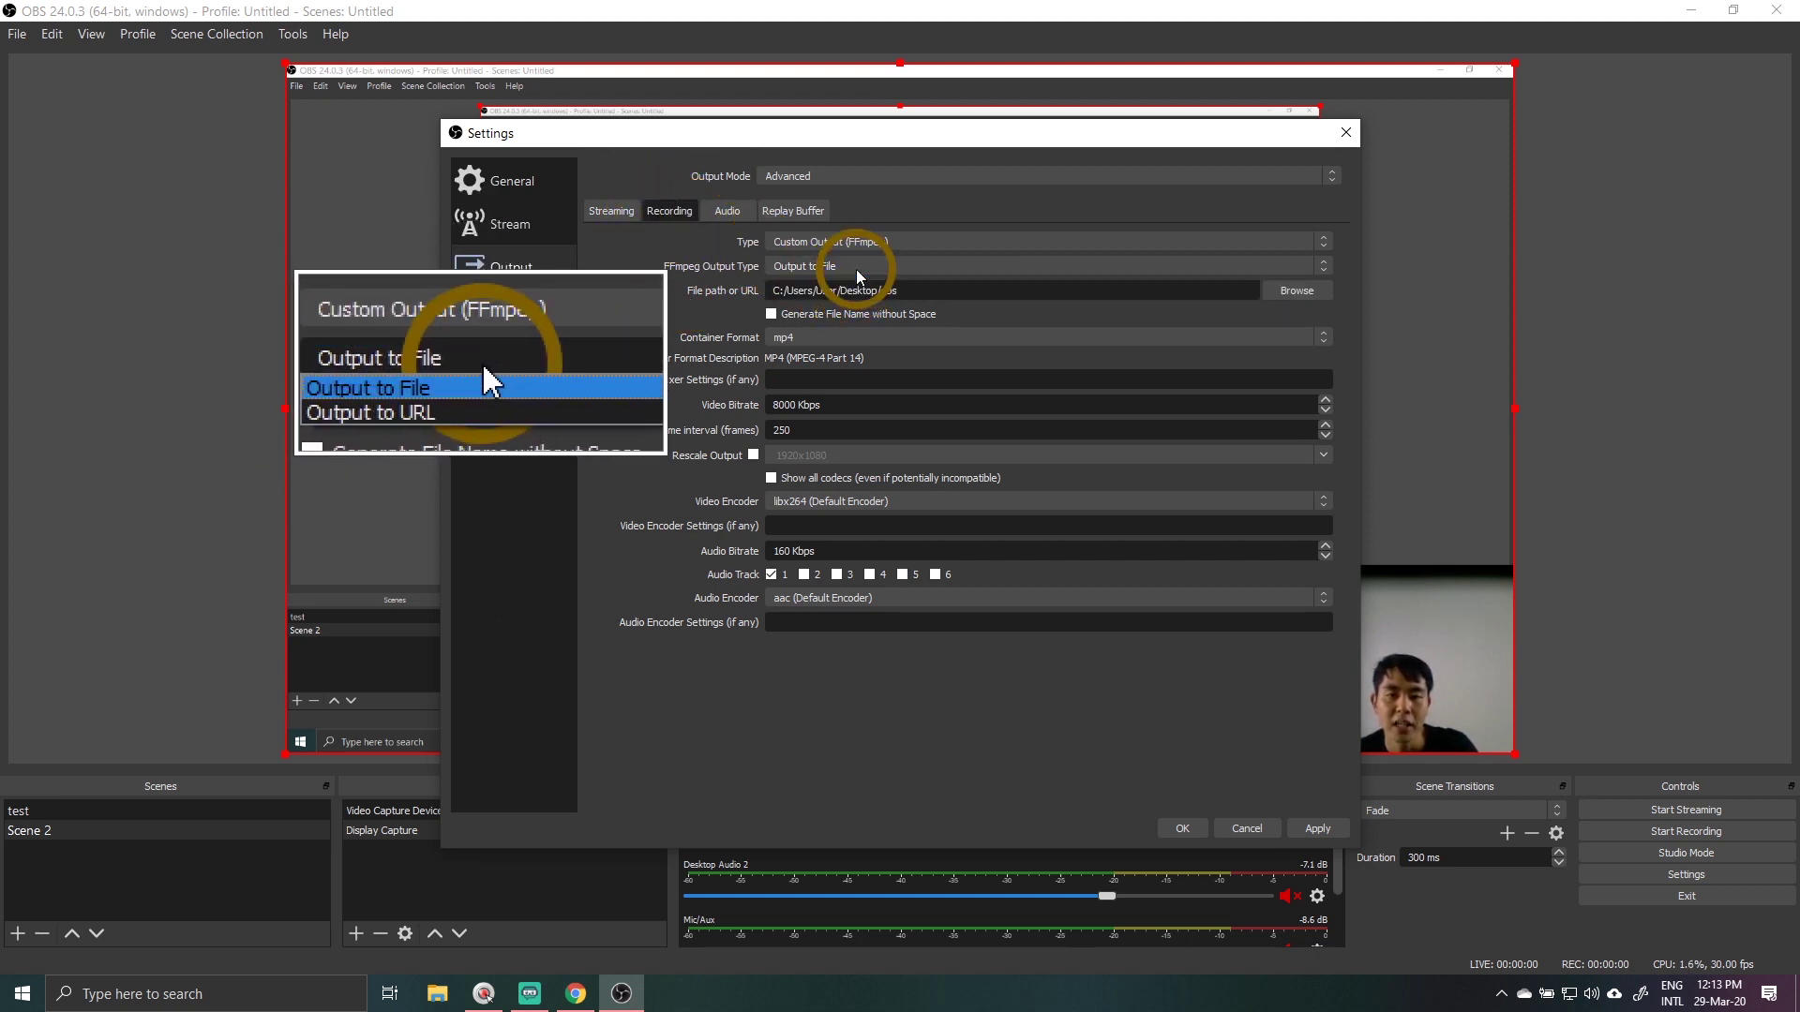
{"action": "left_click", "coordinate": [857, 268]}
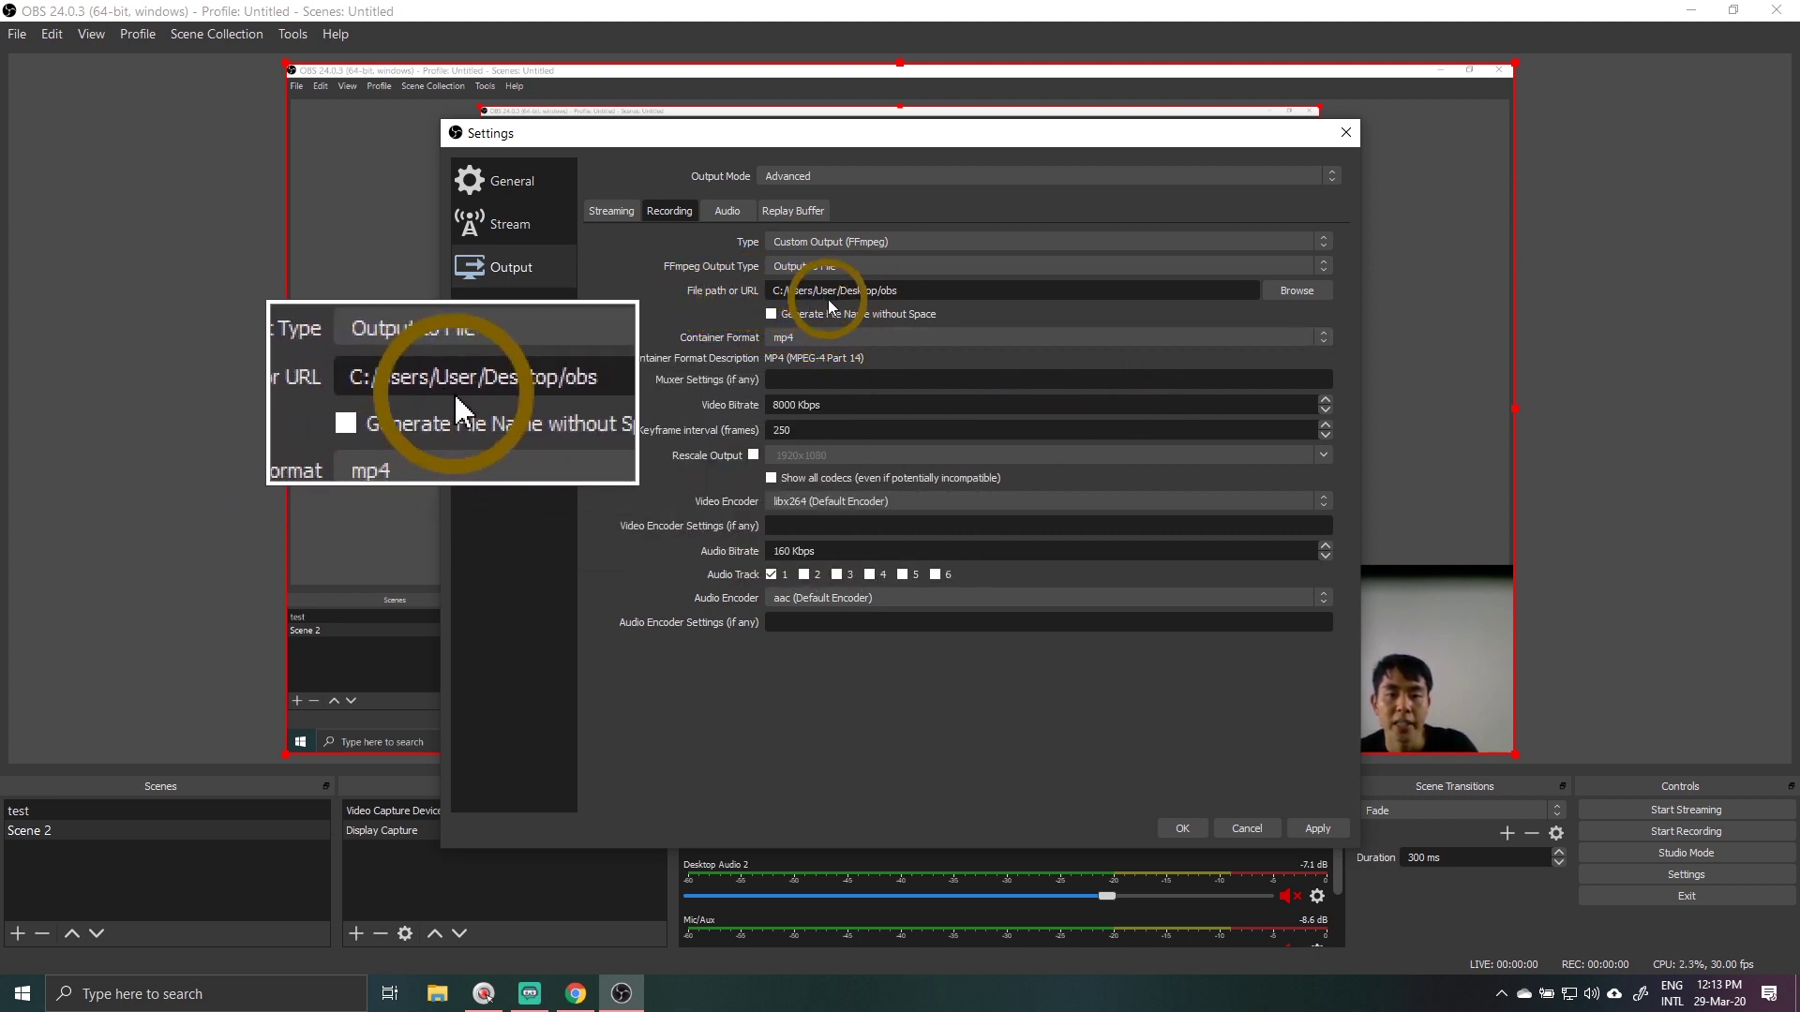
- Browse the Desktop for a recording directory, select the character folder, and cancel the folder selection
{"action": "left_click", "coordinate": [1296, 290]}
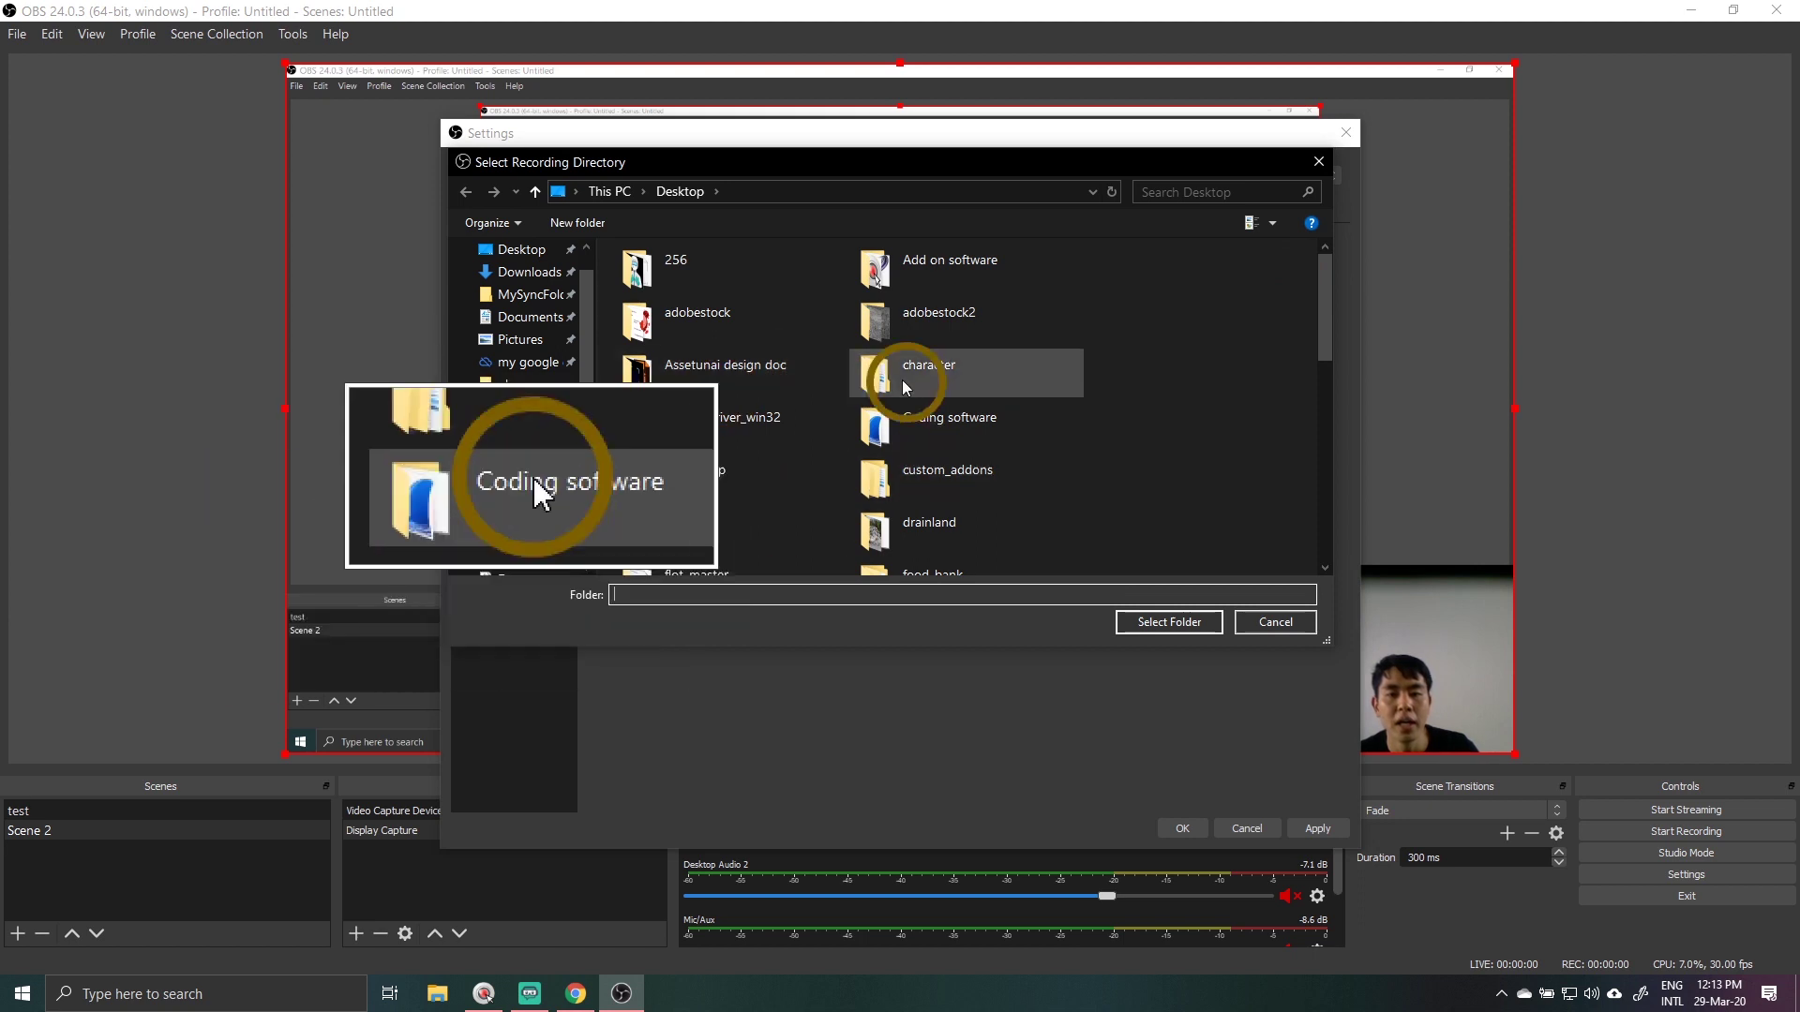
{"action": "scroll", "coordinate": [507, 353], "scroll_direction": "up", "scroll_amount": 1}
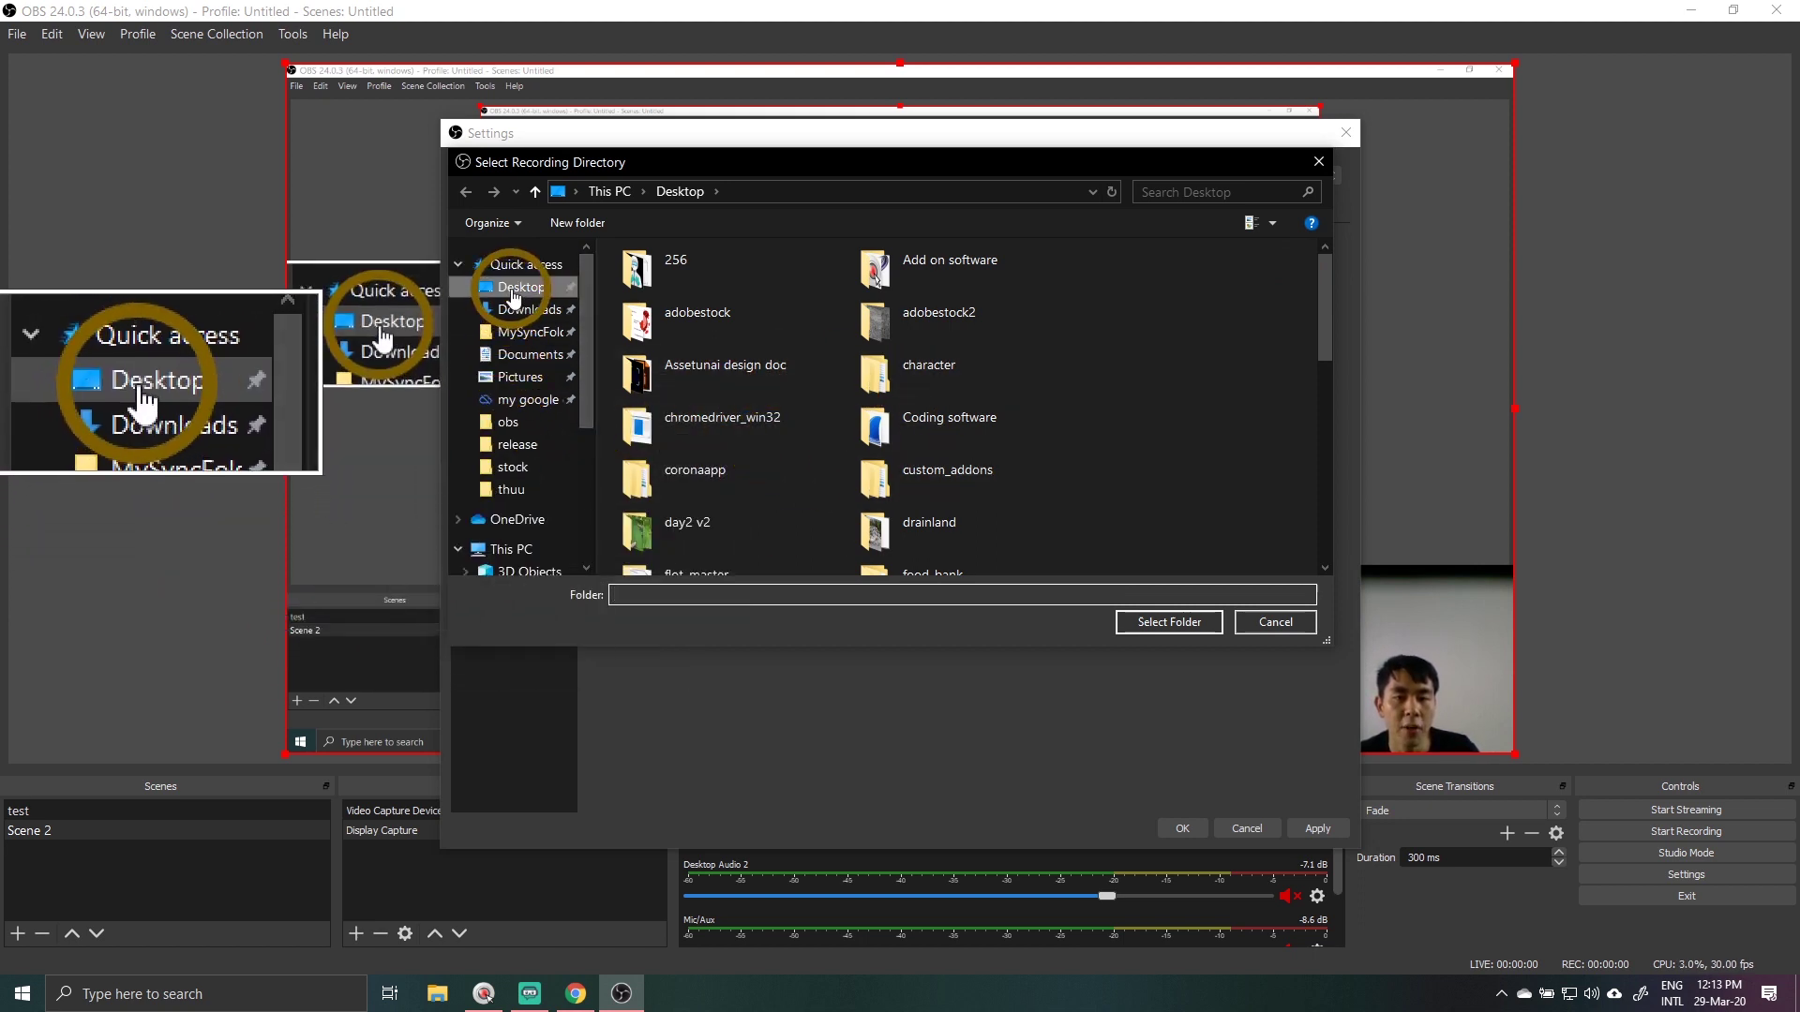
{"action": "left_click", "coordinate": [521, 287]}
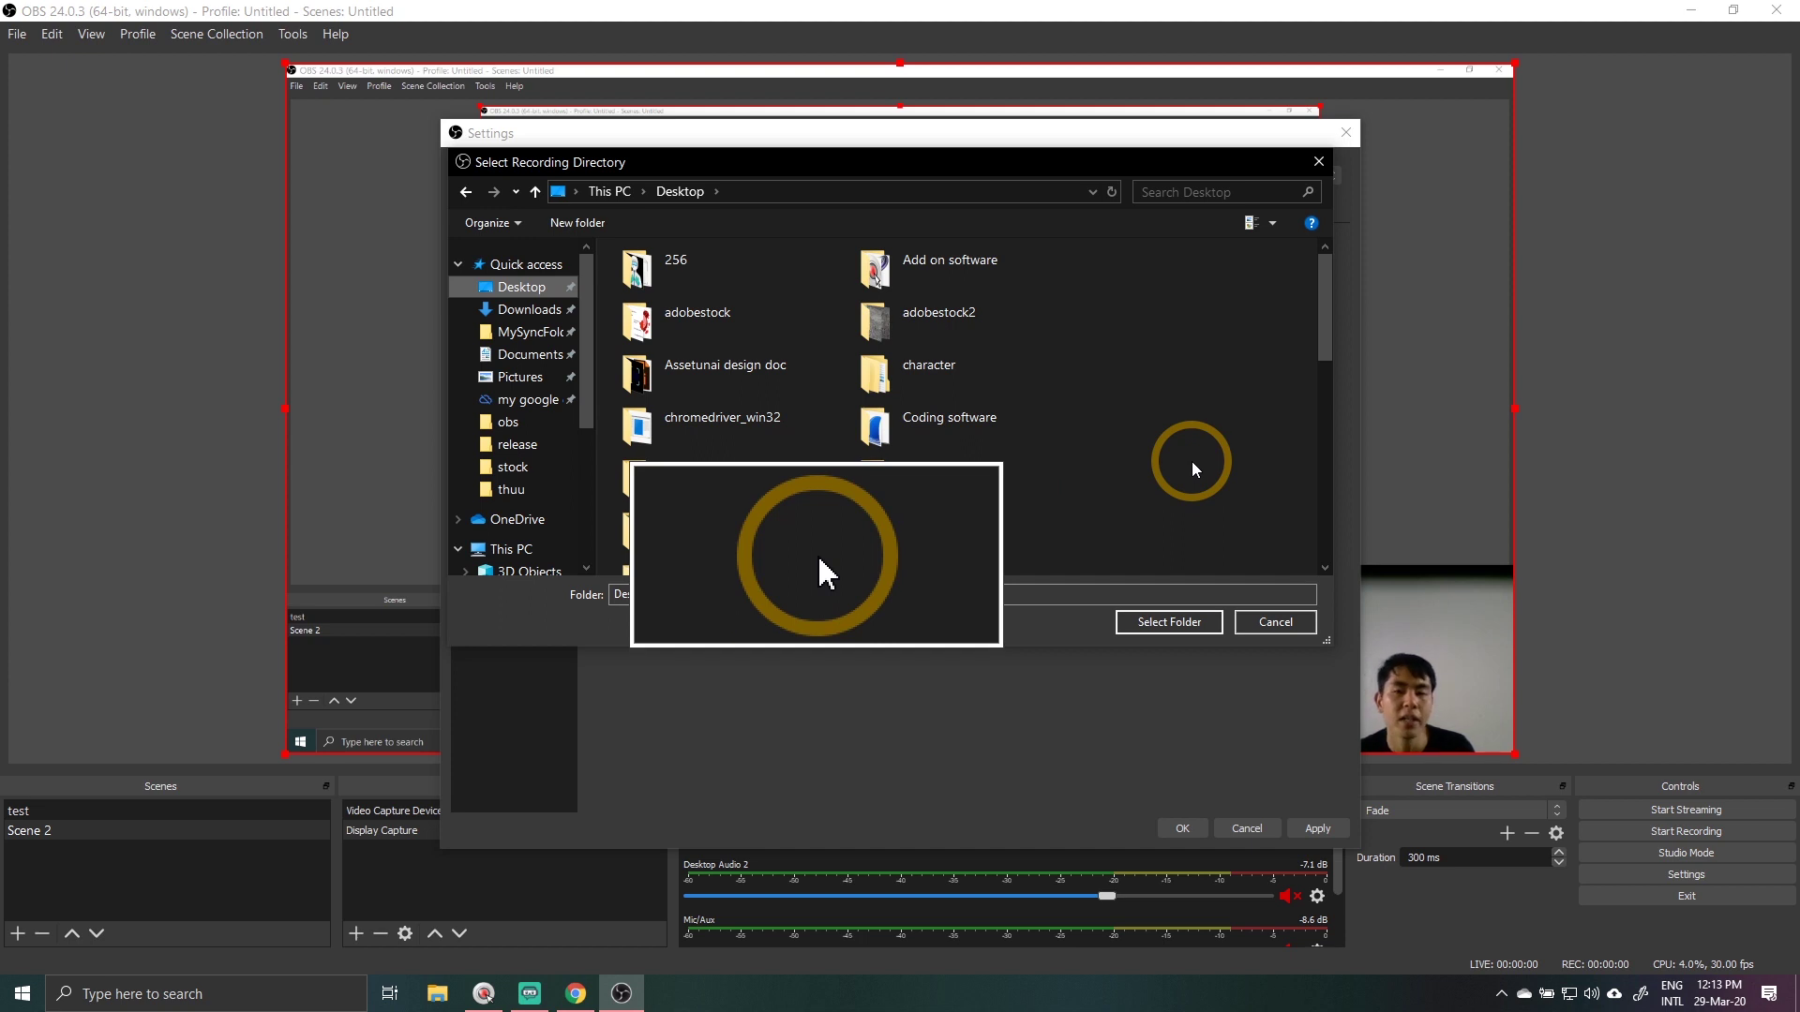
{"action": "left_click", "coordinate": [964, 381]}
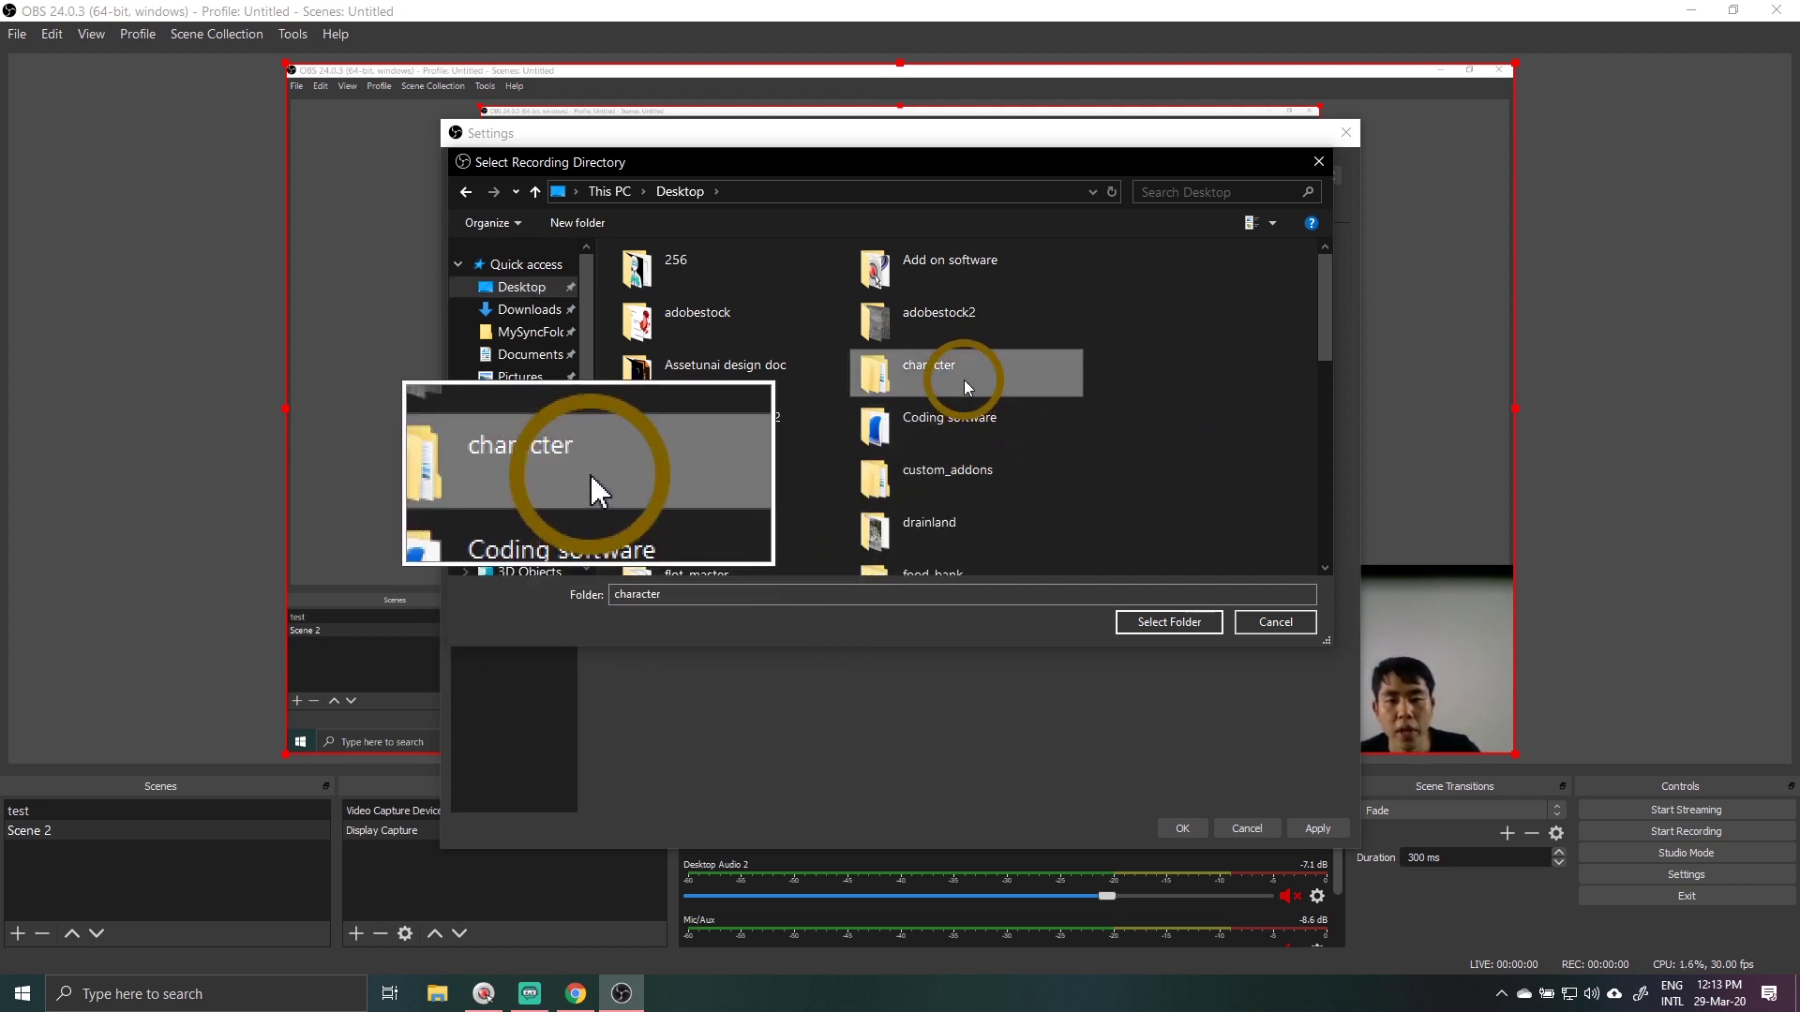
{"action": "left_click", "coordinate": [1282, 637]}
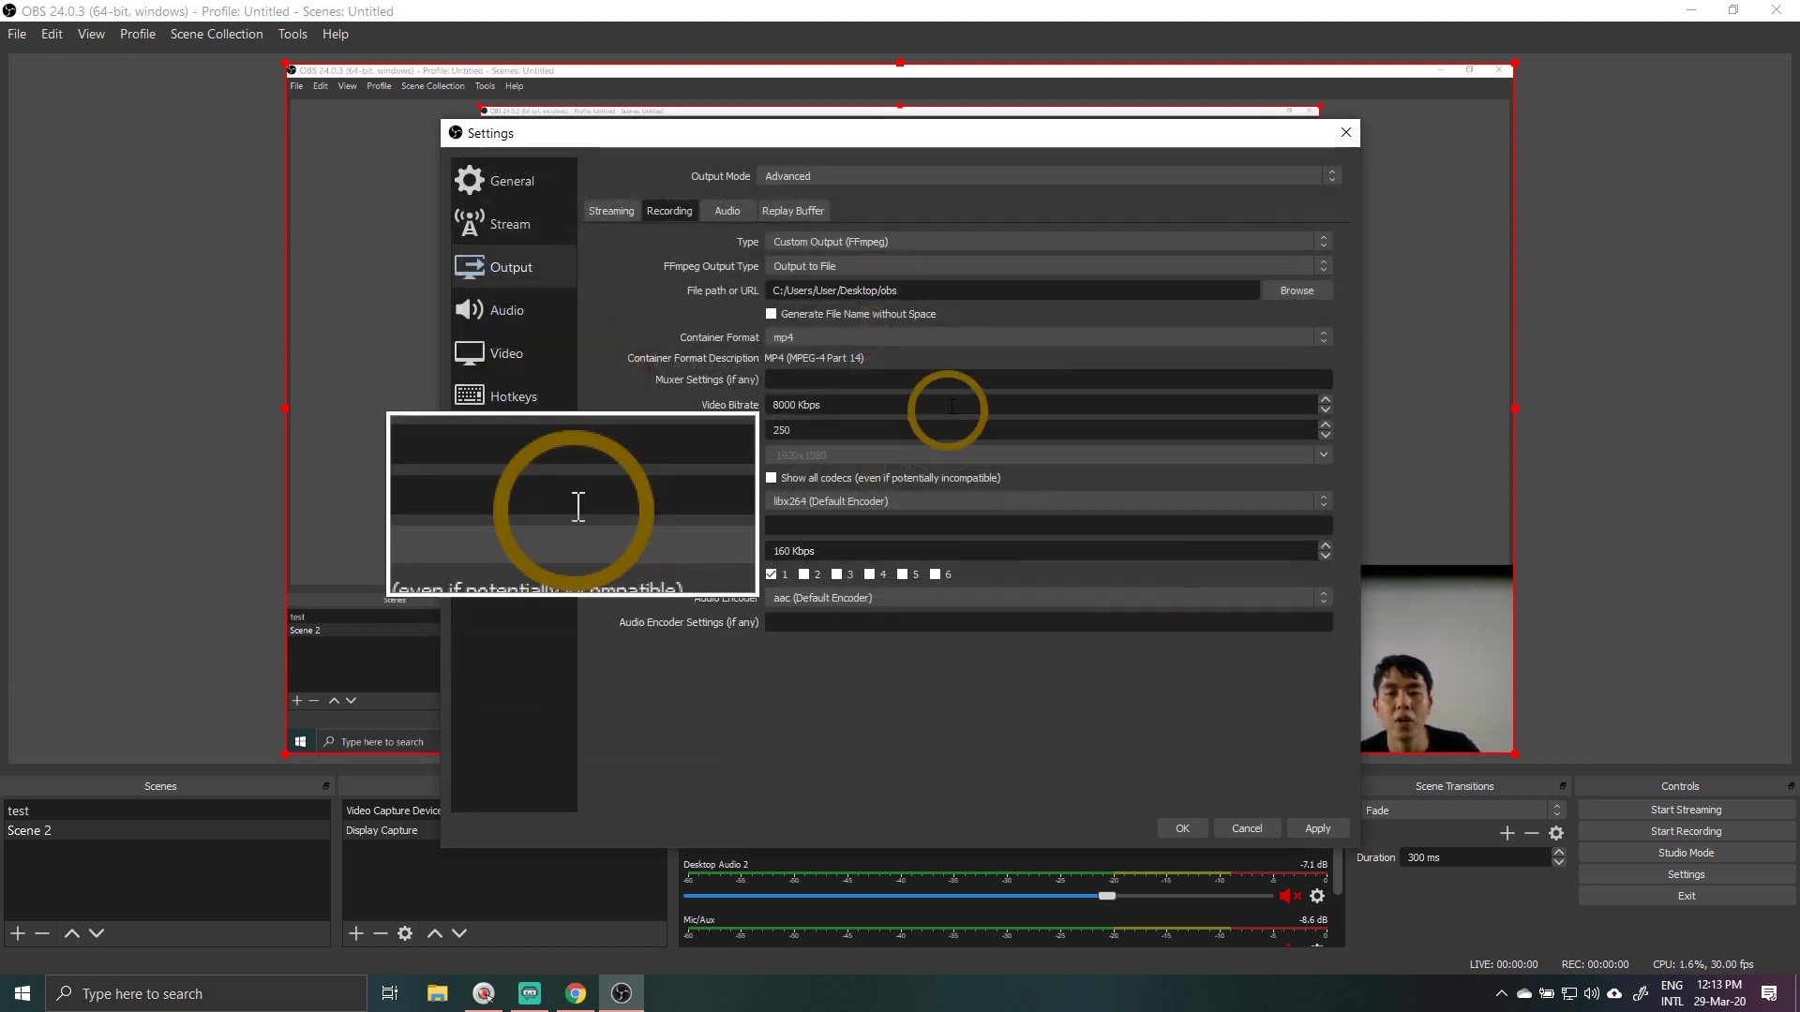
- Examine the container format choices, the video resolution and frame rate settings, and the start and stop recording hotkeys
{"action": "left_click", "coordinate": [795, 336]}
{"action": "left_click", "coordinate": [795, 336]}
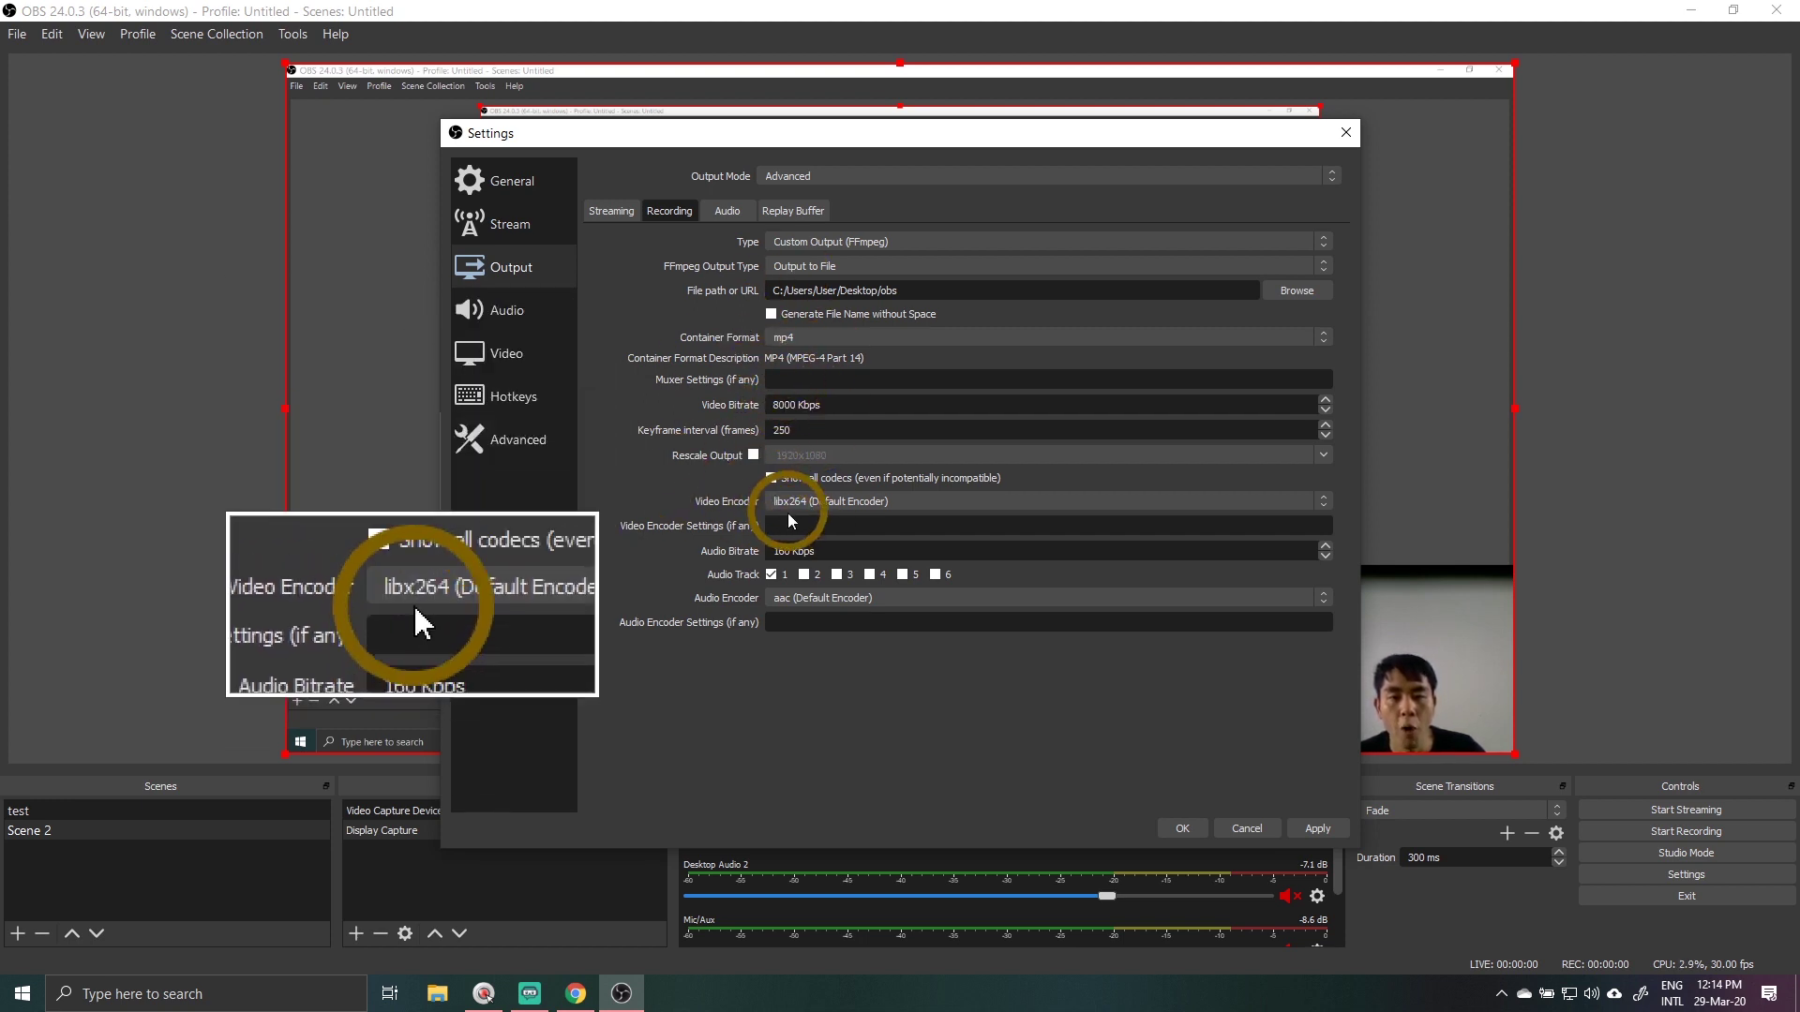
{"action": "left_click", "coordinate": [516, 360]}
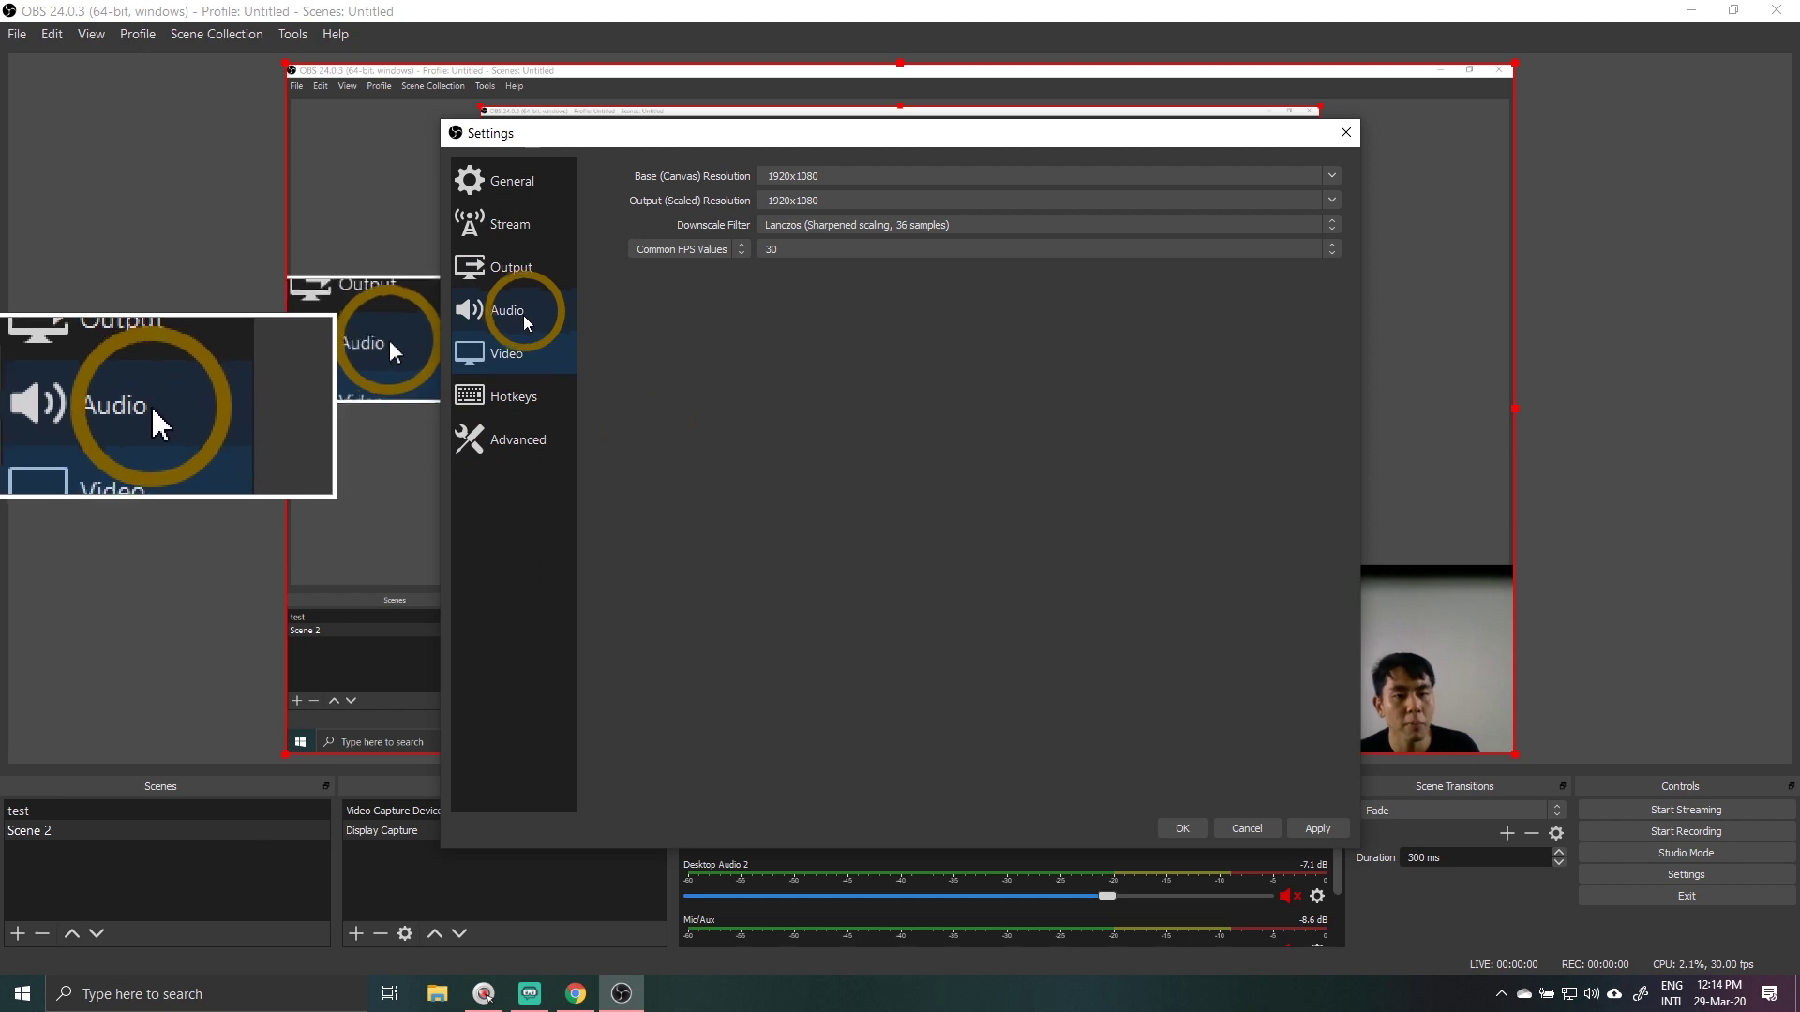
{"action": "left_click", "coordinate": [507, 395]}
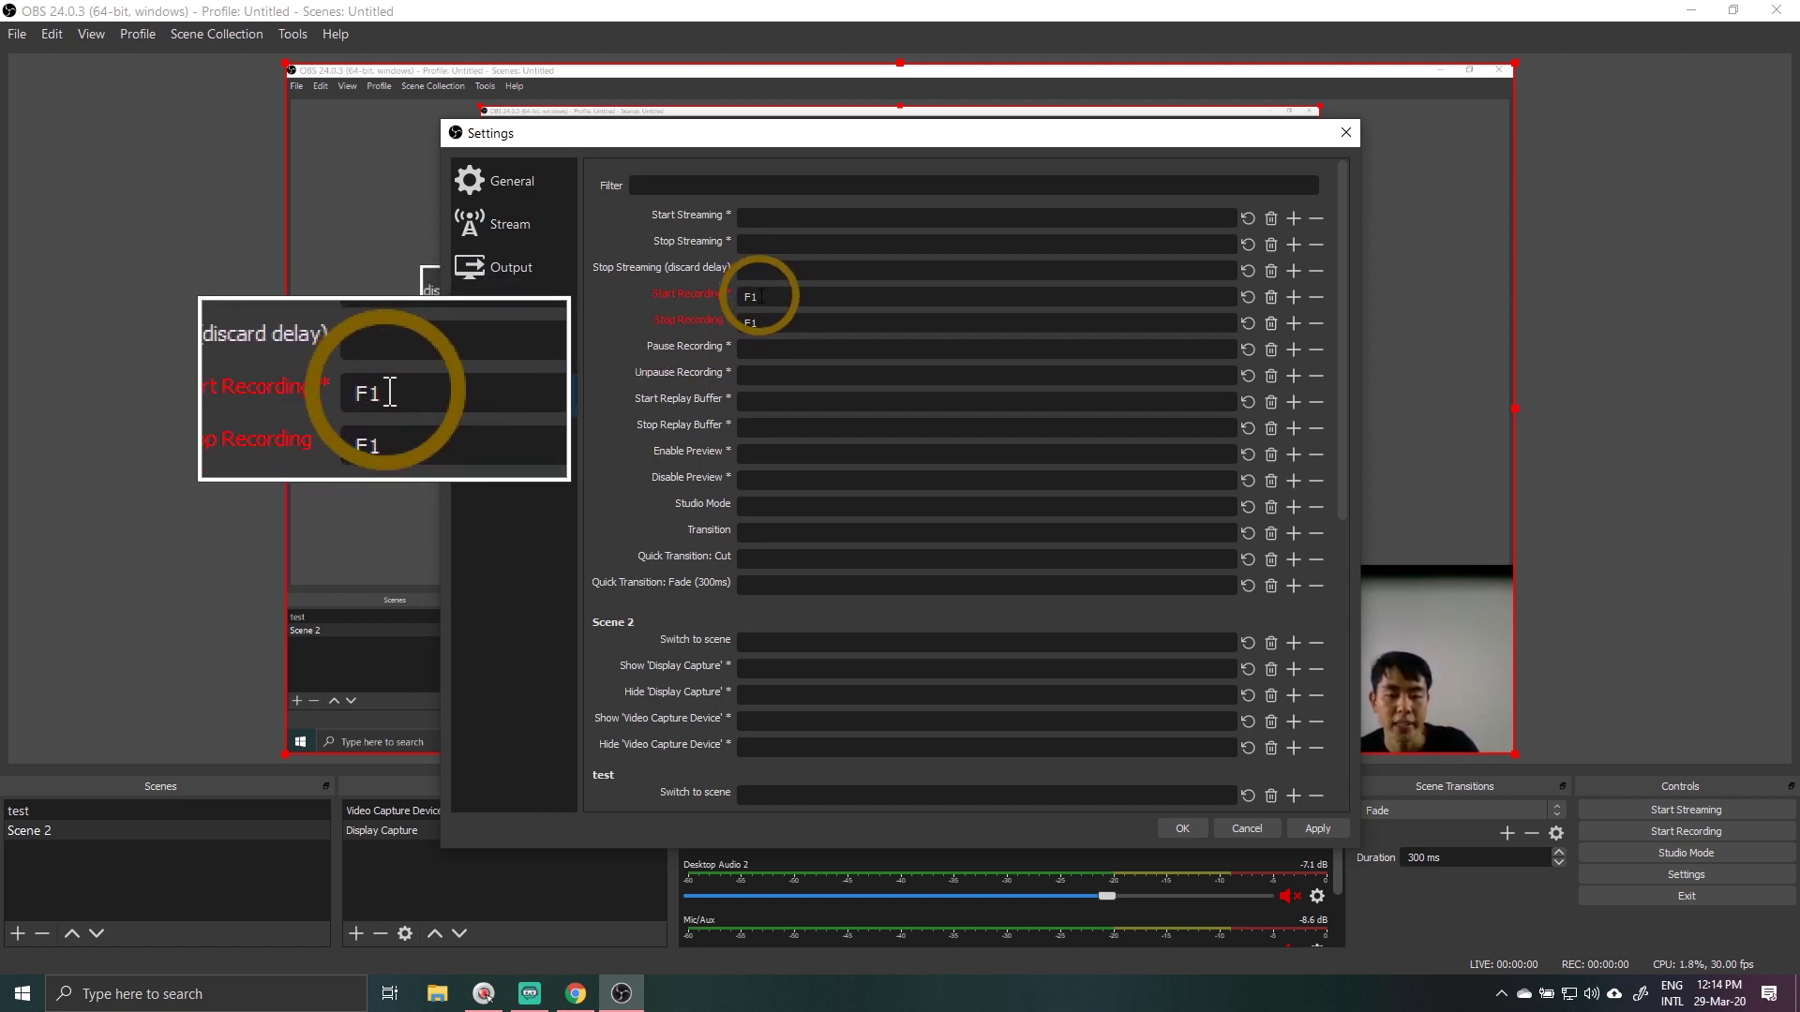
{"action": "mouse_move", "coordinate": [761, 296]}
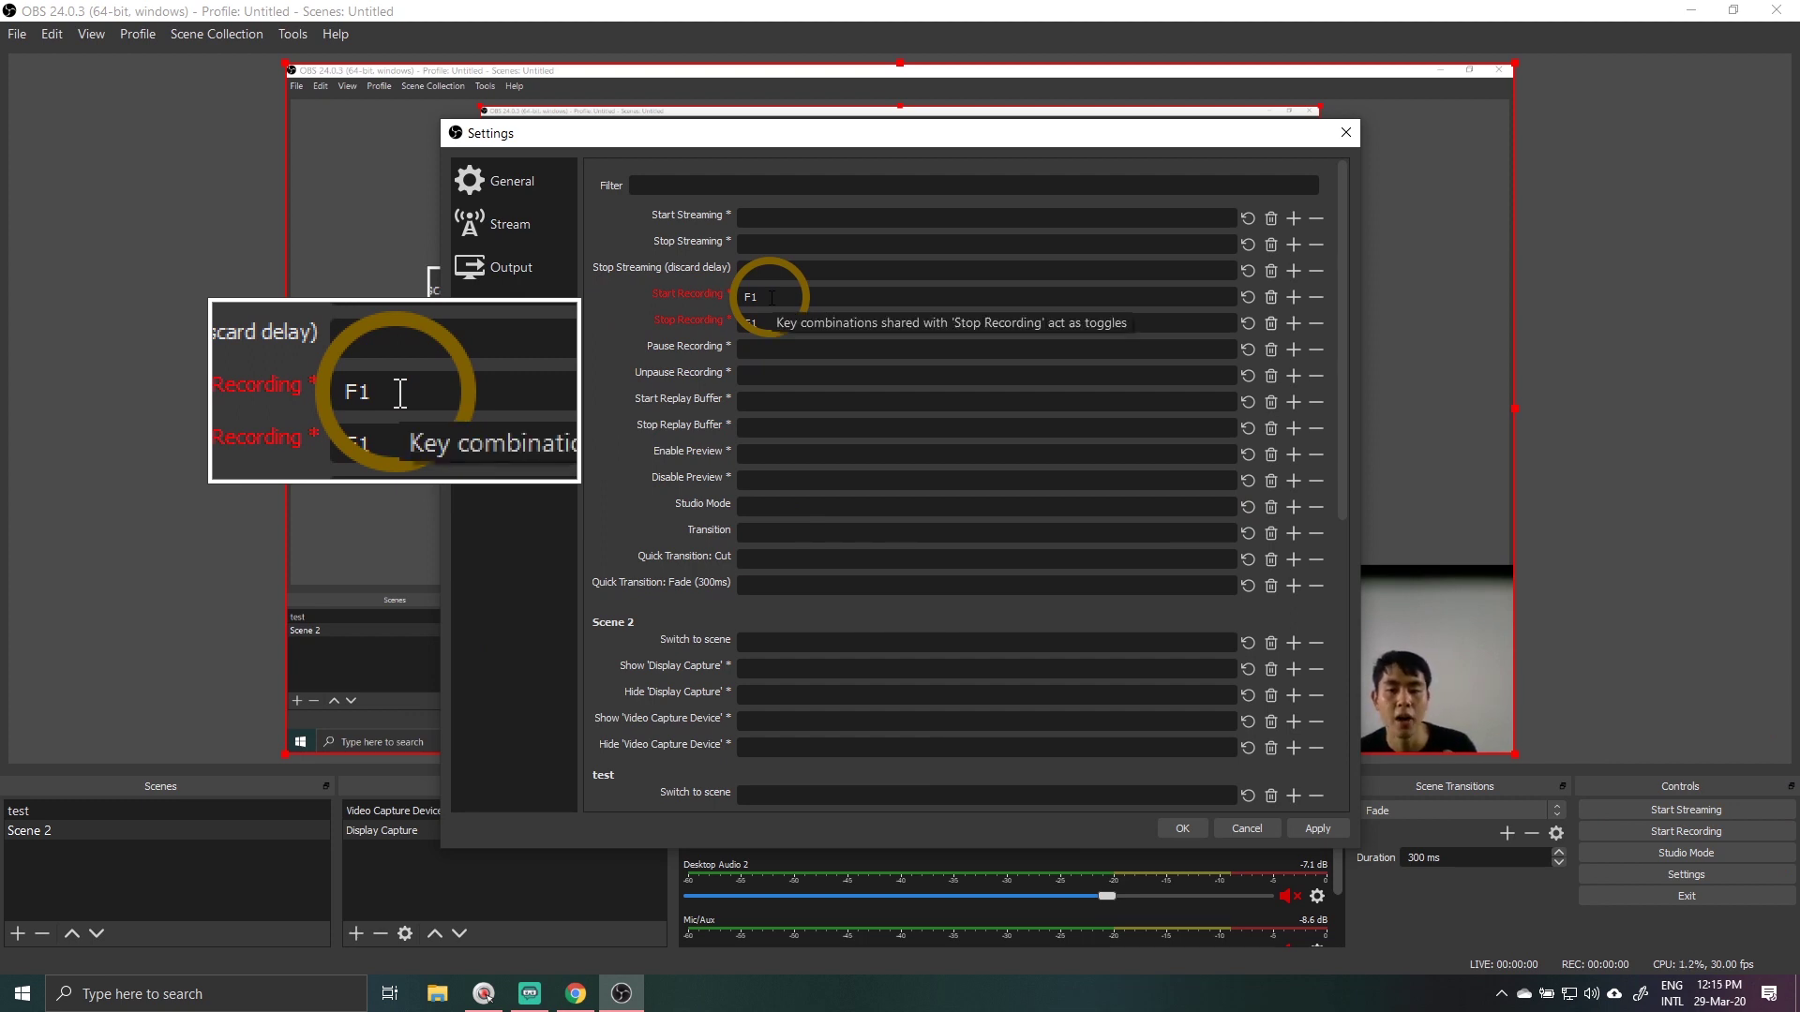
- Review the Output, Video and General settings and close the settings without saving the changes
{"action": "left_click", "coordinate": [523, 278]}
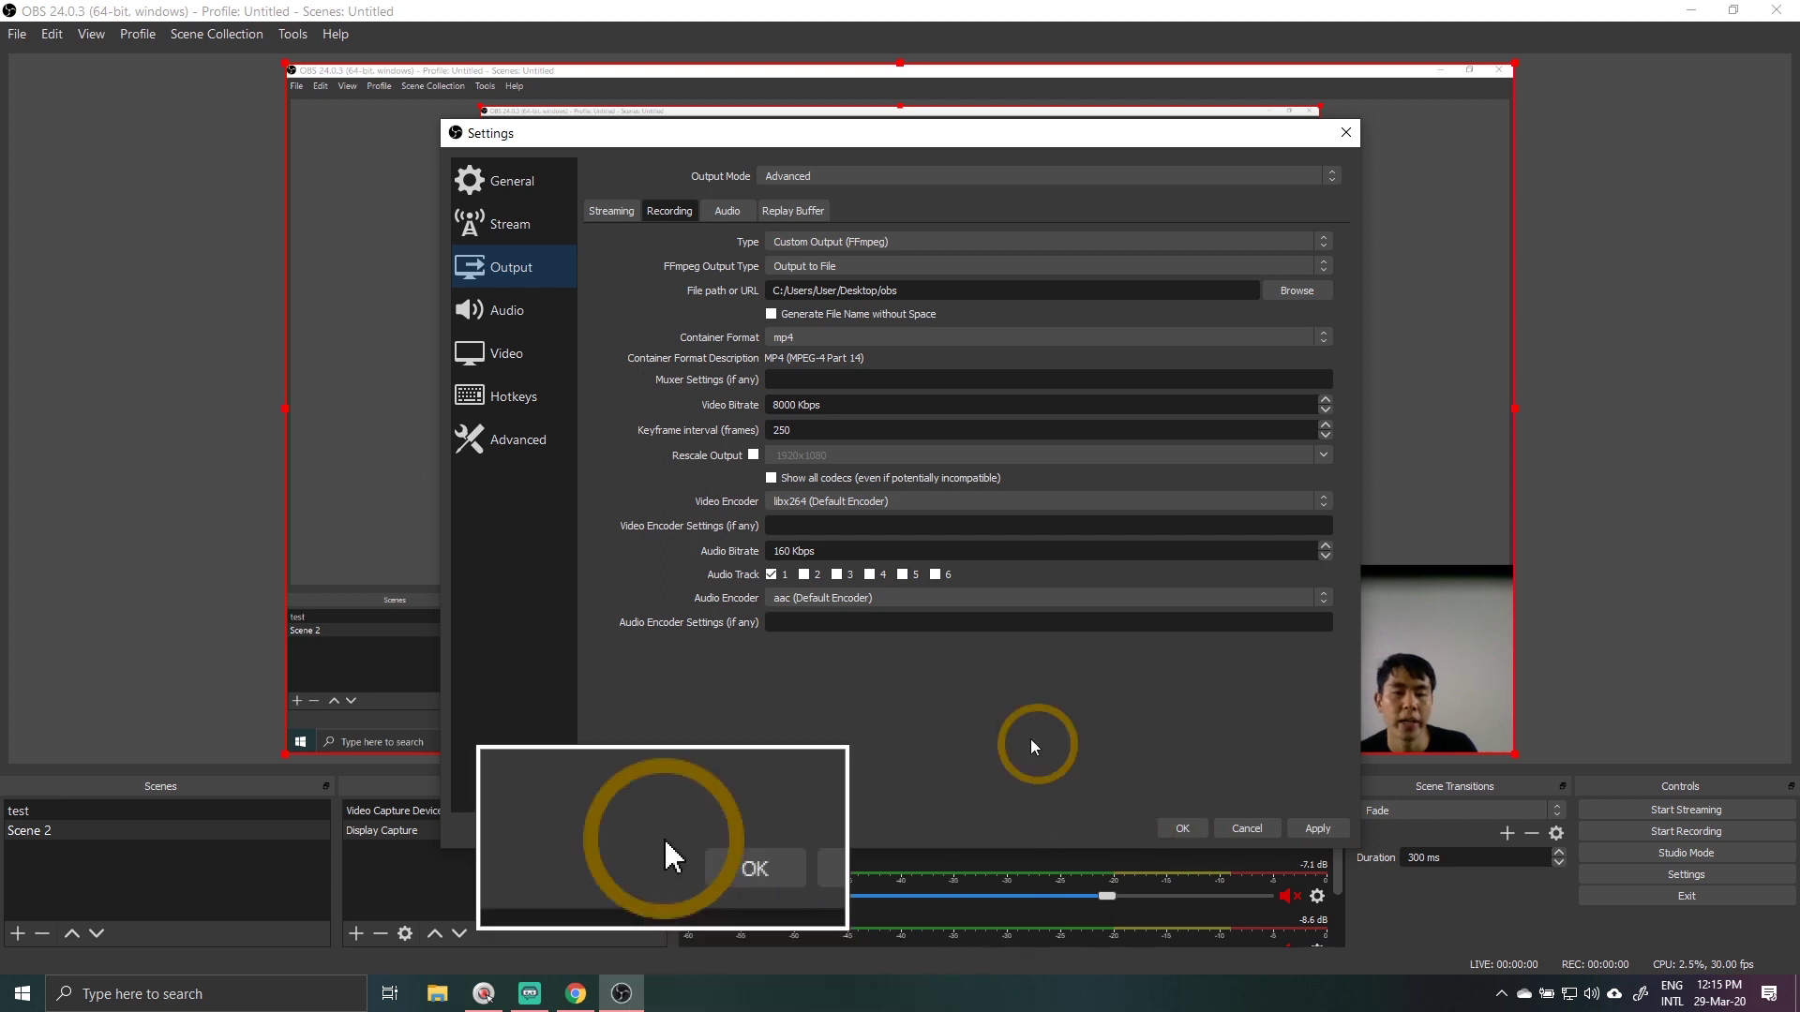
{"action": "left_click", "coordinate": [521, 351]}
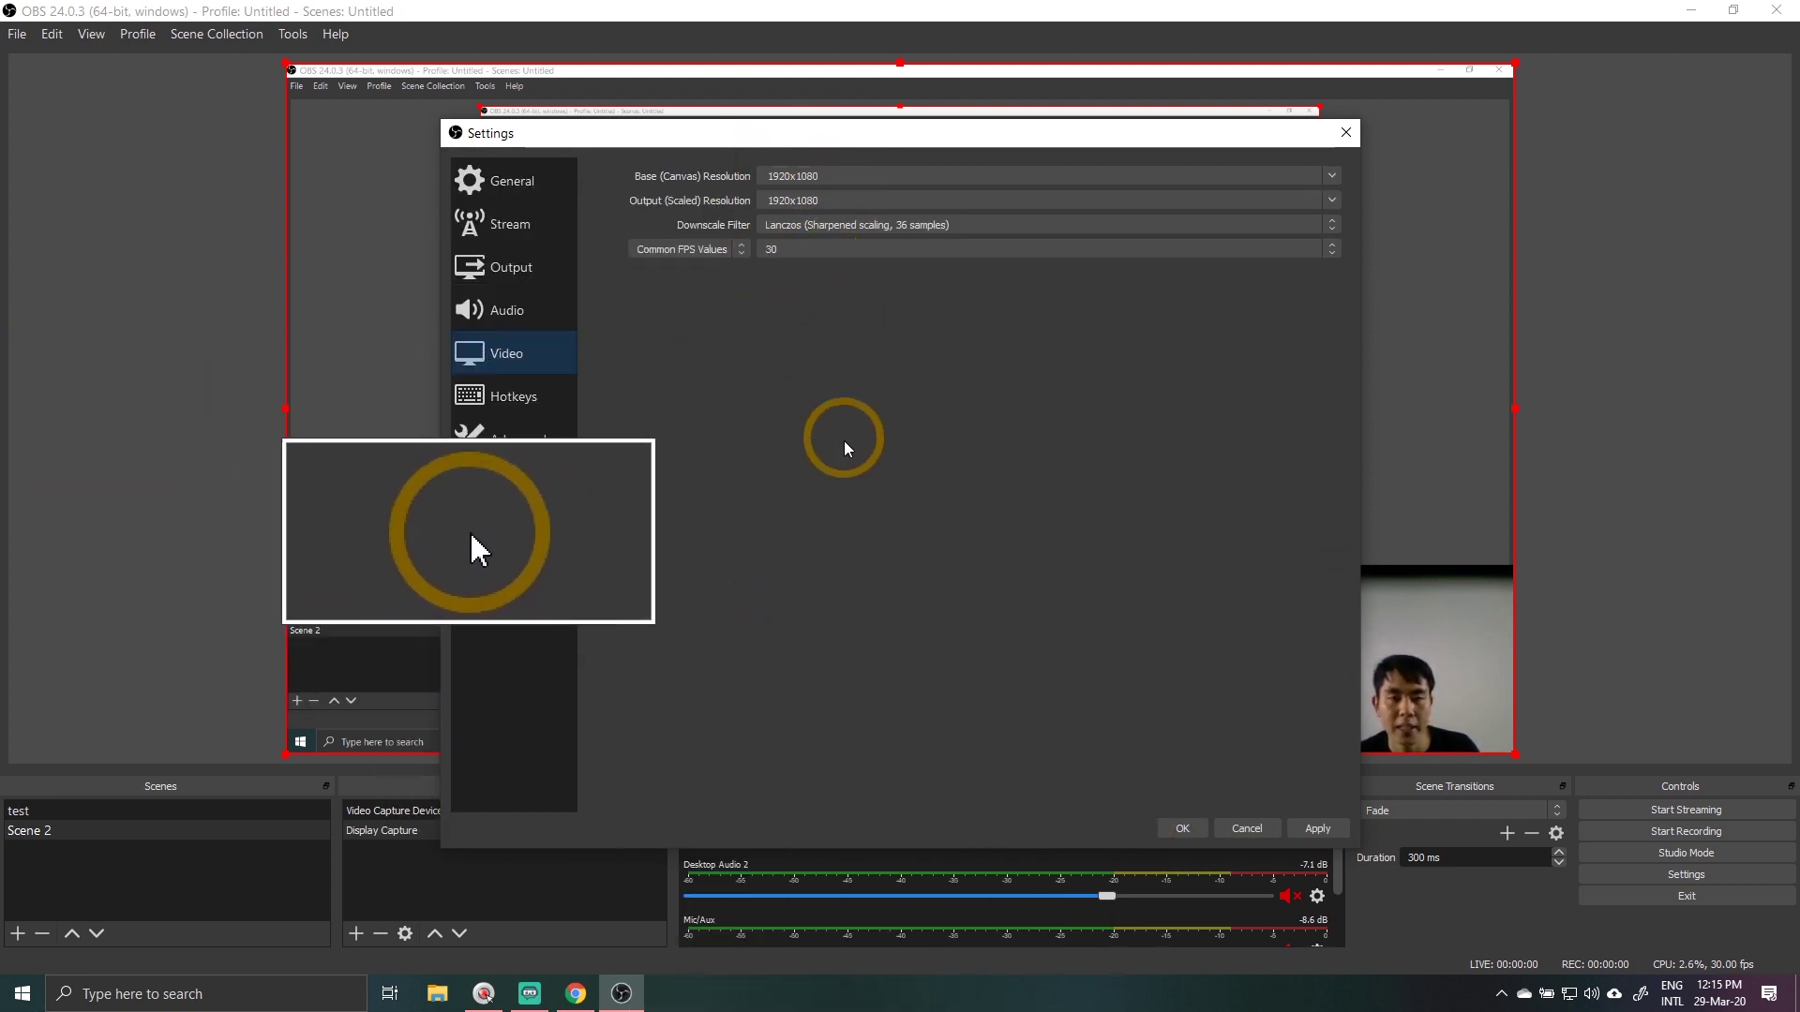
{"action": "left_click", "coordinate": [537, 183]}
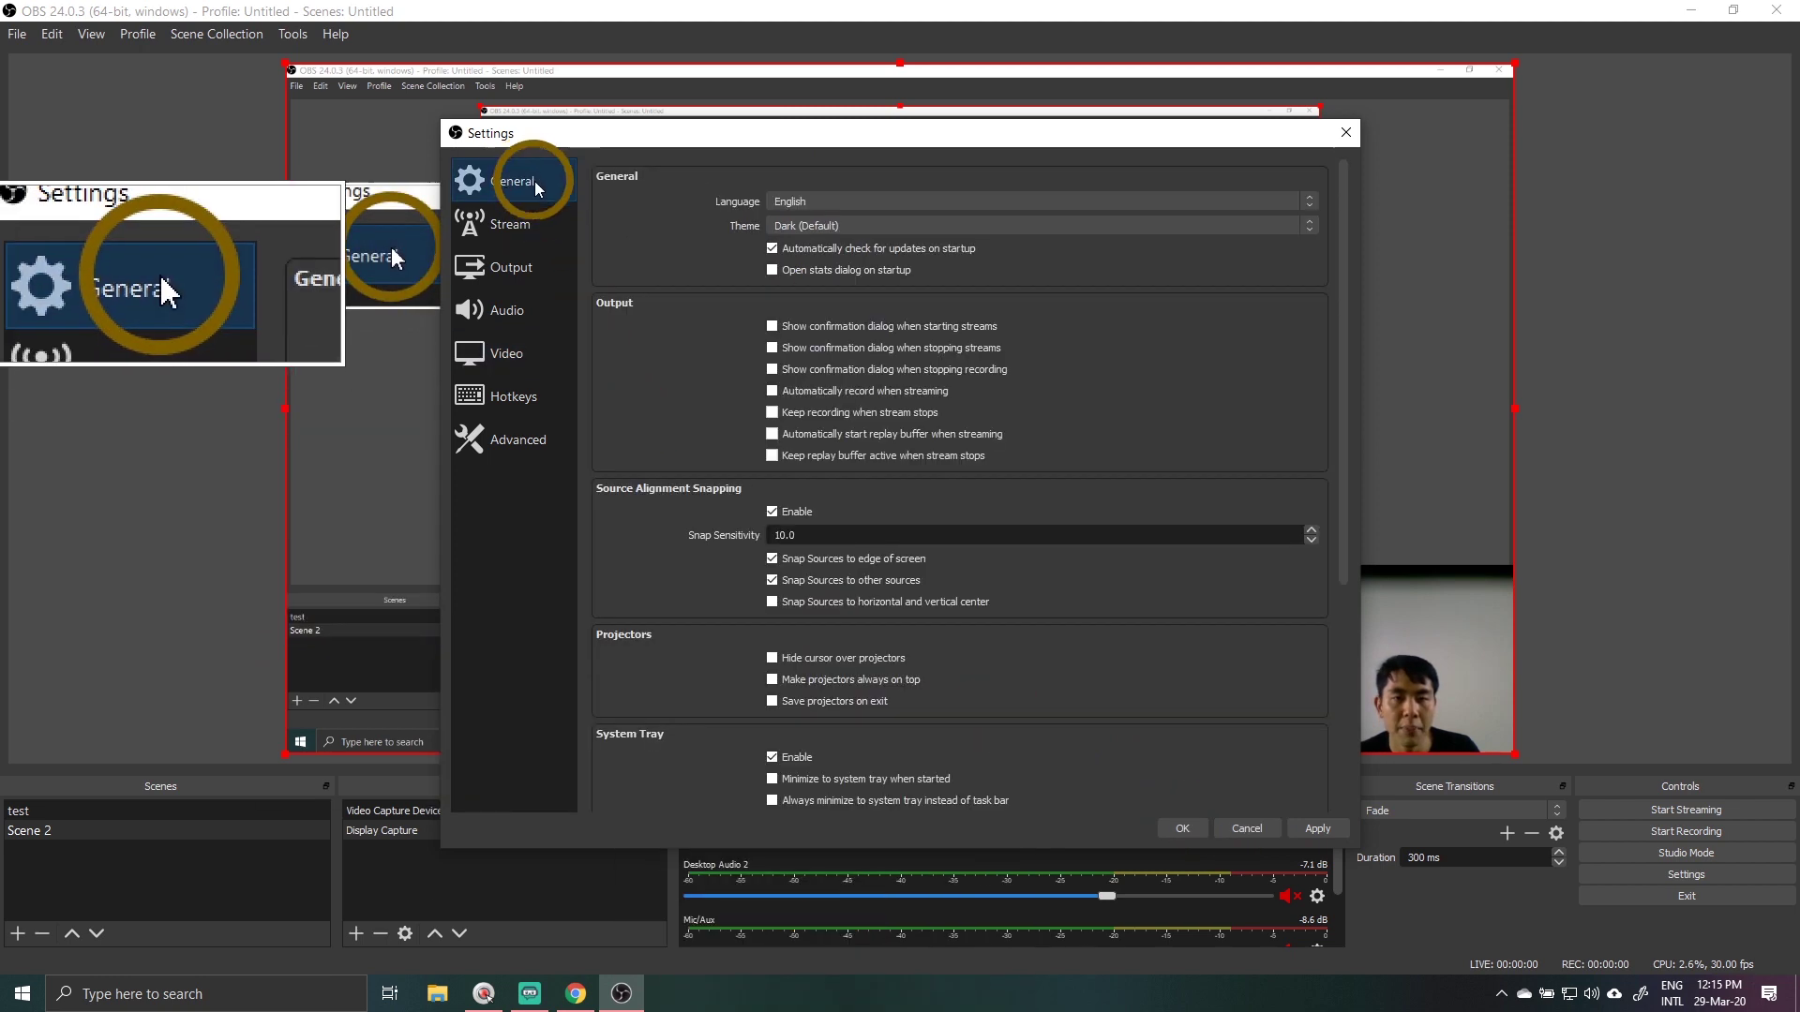
{"action": "left_click", "coordinate": [1345, 134]}
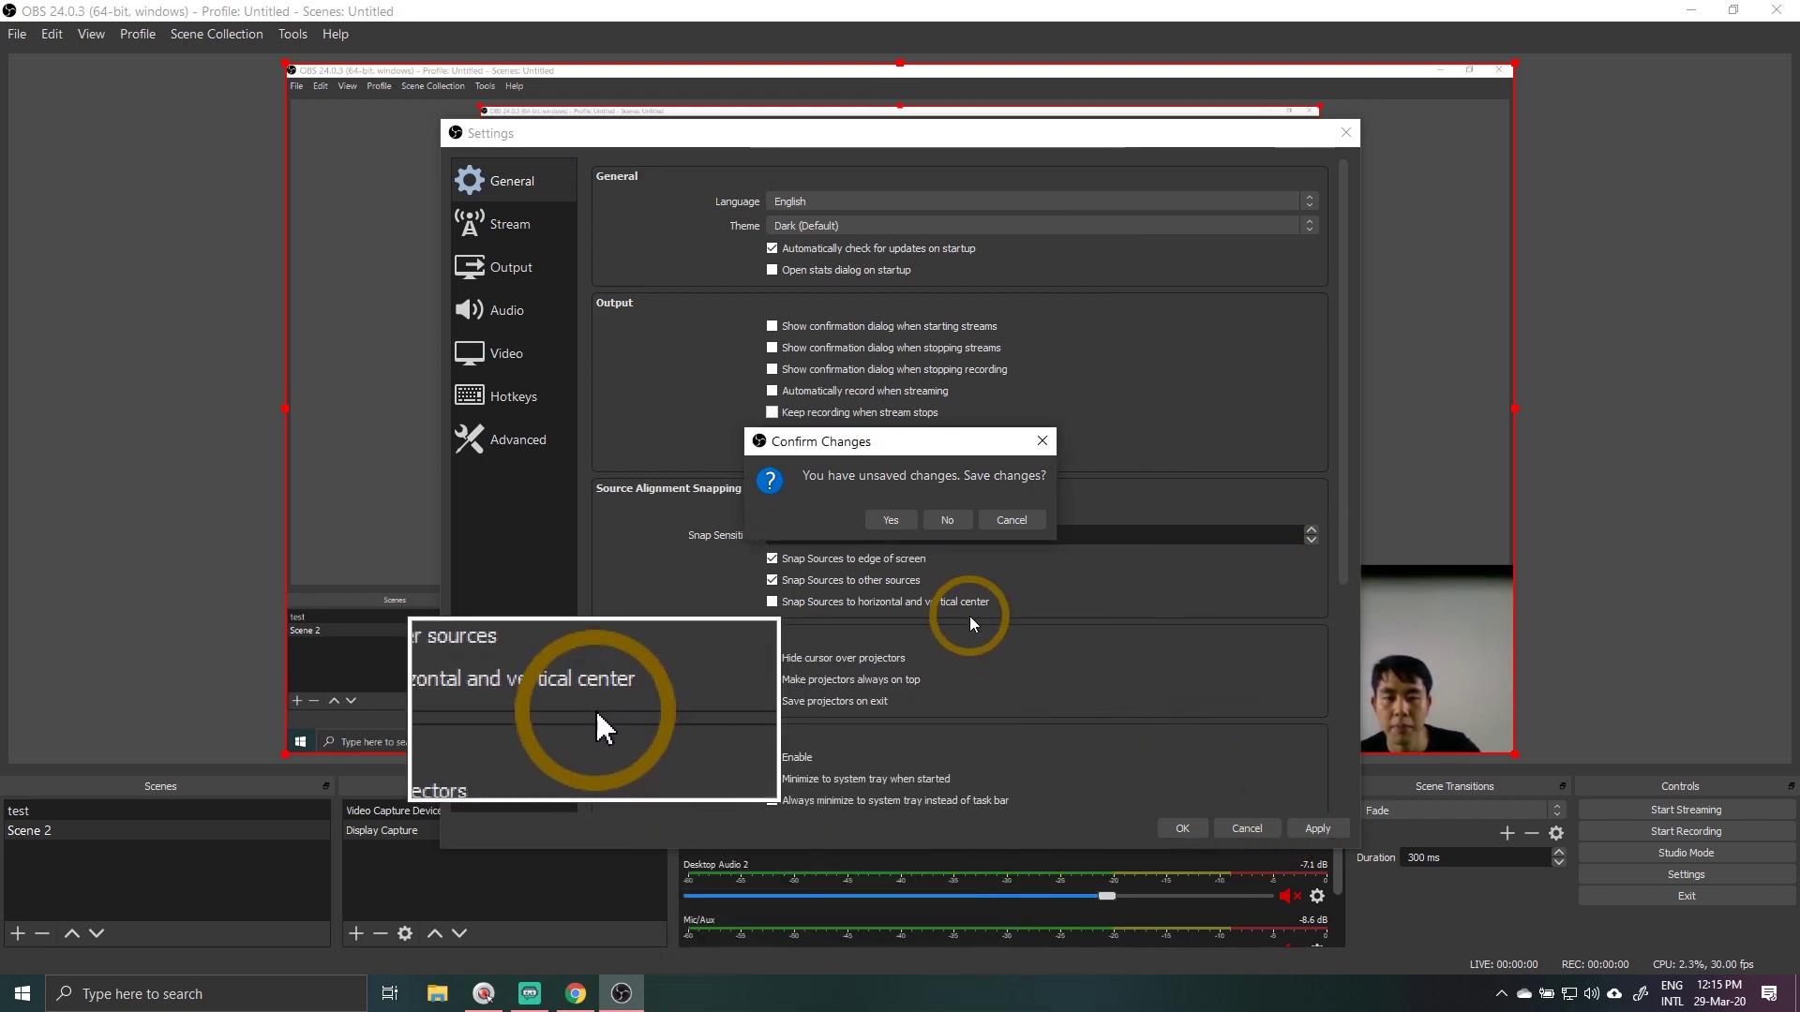
{"action": "left_click", "coordinate": [947, 520]}
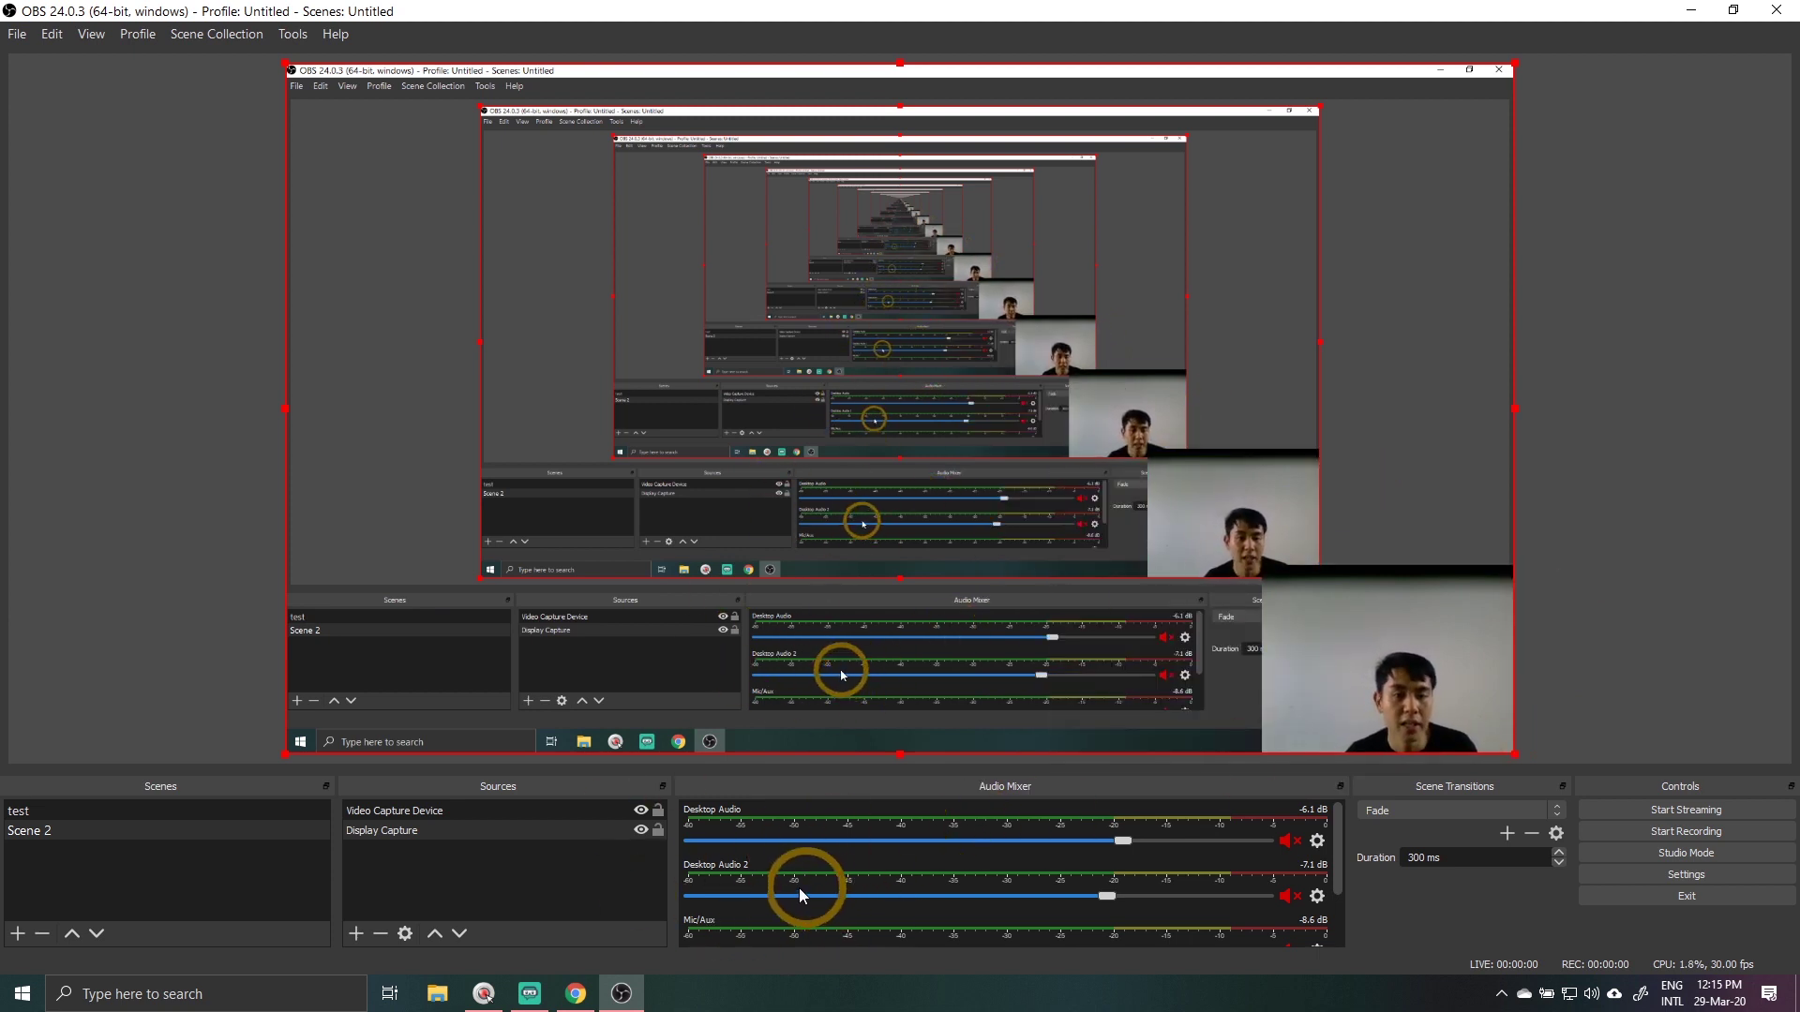
- Check the Video Capture Device source and look through the channels of the audio mixer
{"action": "left_click", "coordinate": [450, 814]}
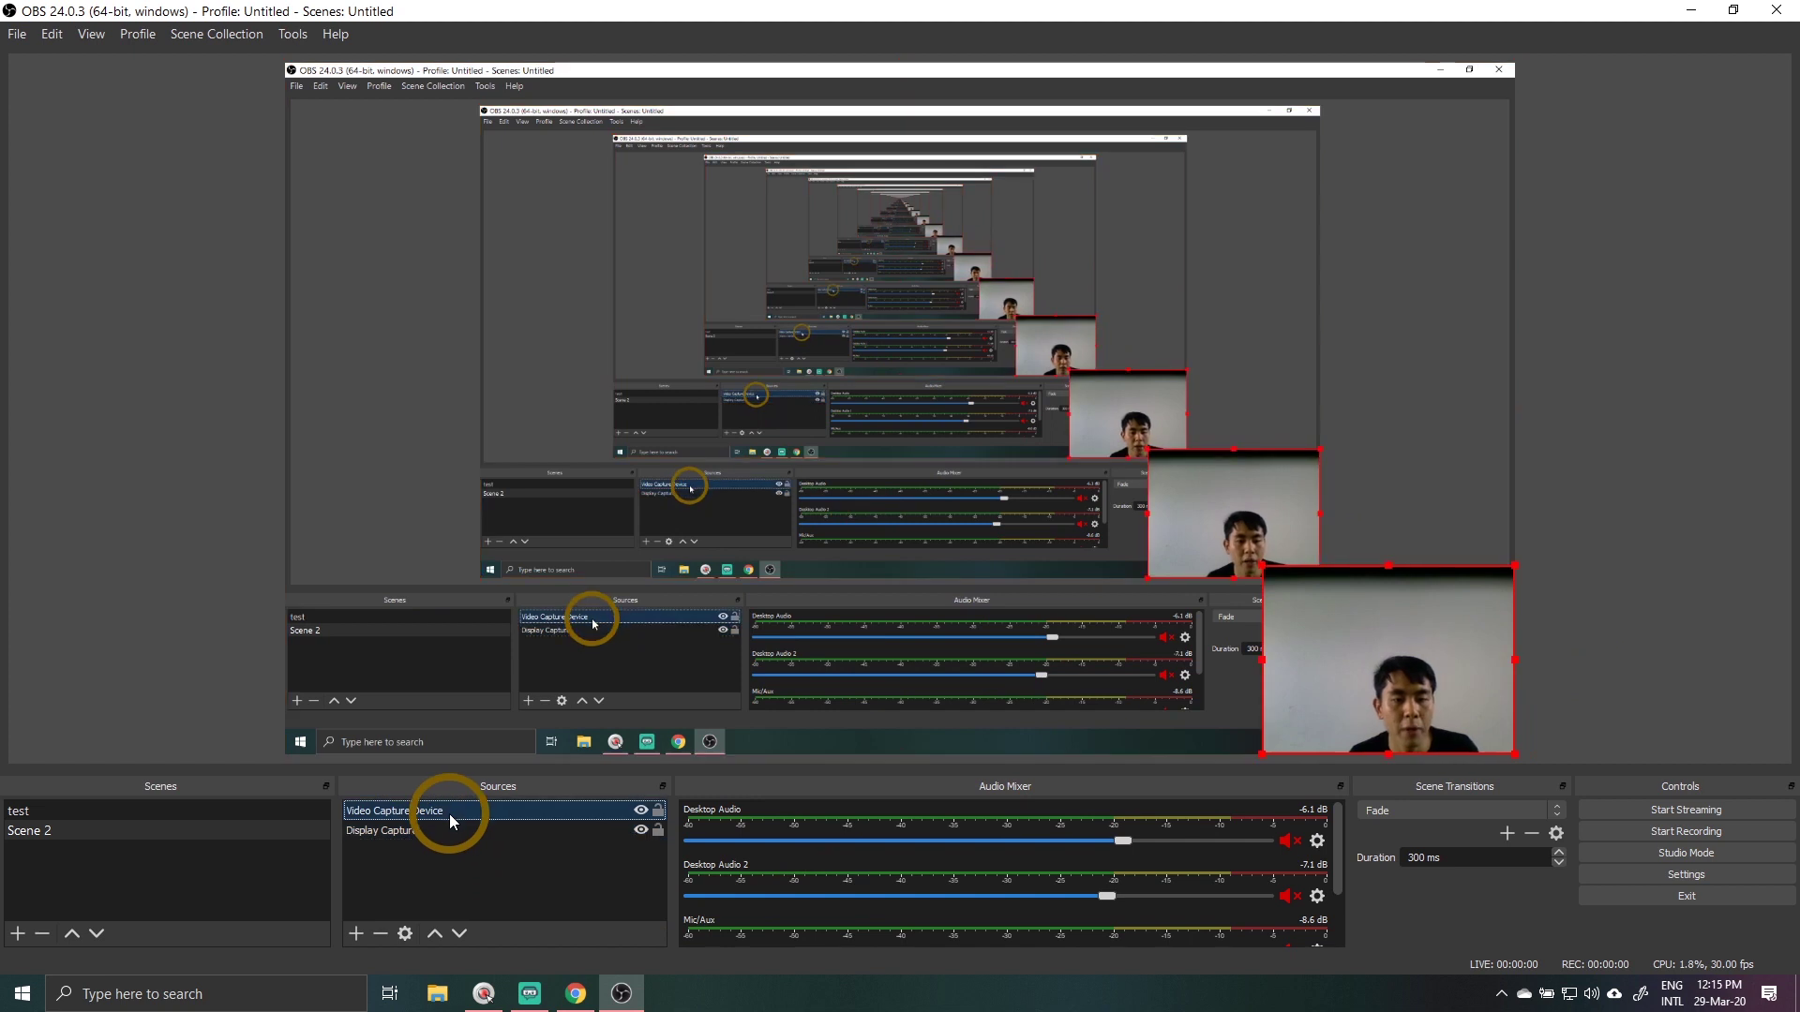
{"action": "left_click", "coordinate": [509, 892]}
{"action": "scroll", "coordinate": [1238, 882], "scroll_direction": "down", "scroll_amount": 2}
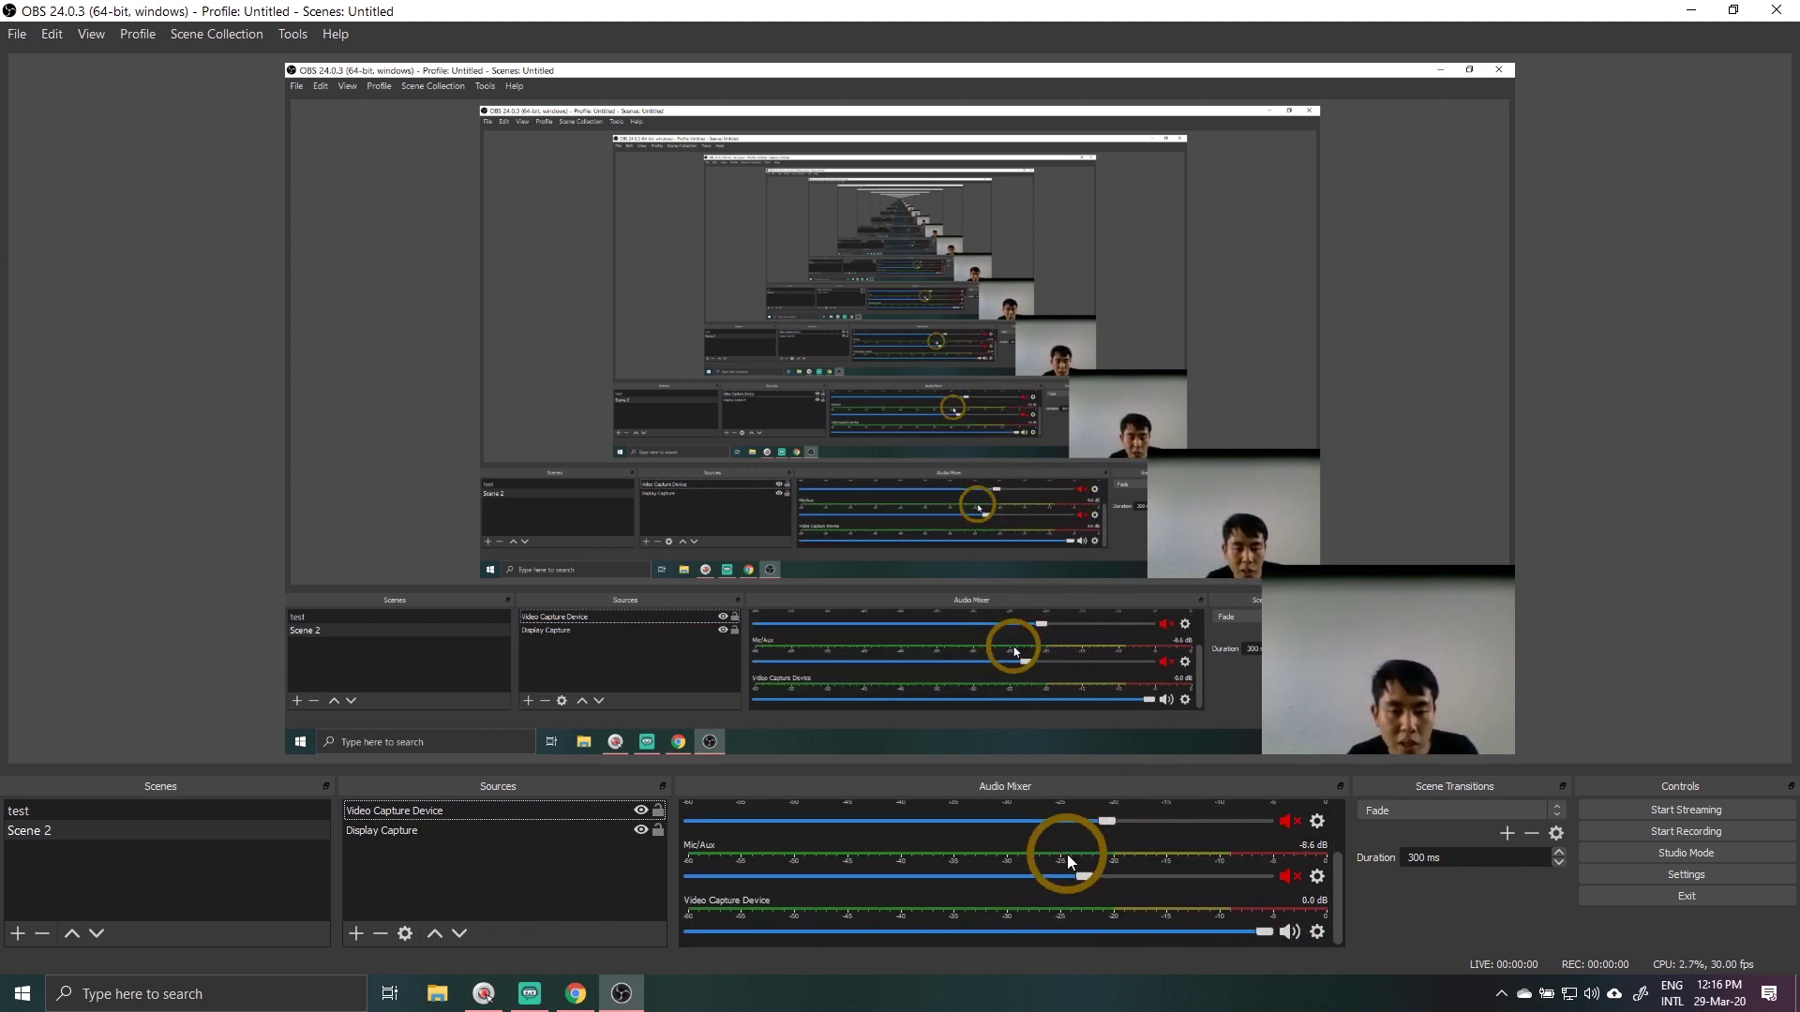
{"action": "scroll", "coordinate": [1067, 855], "scroll_direction": "up", "scroll_amount": 2}
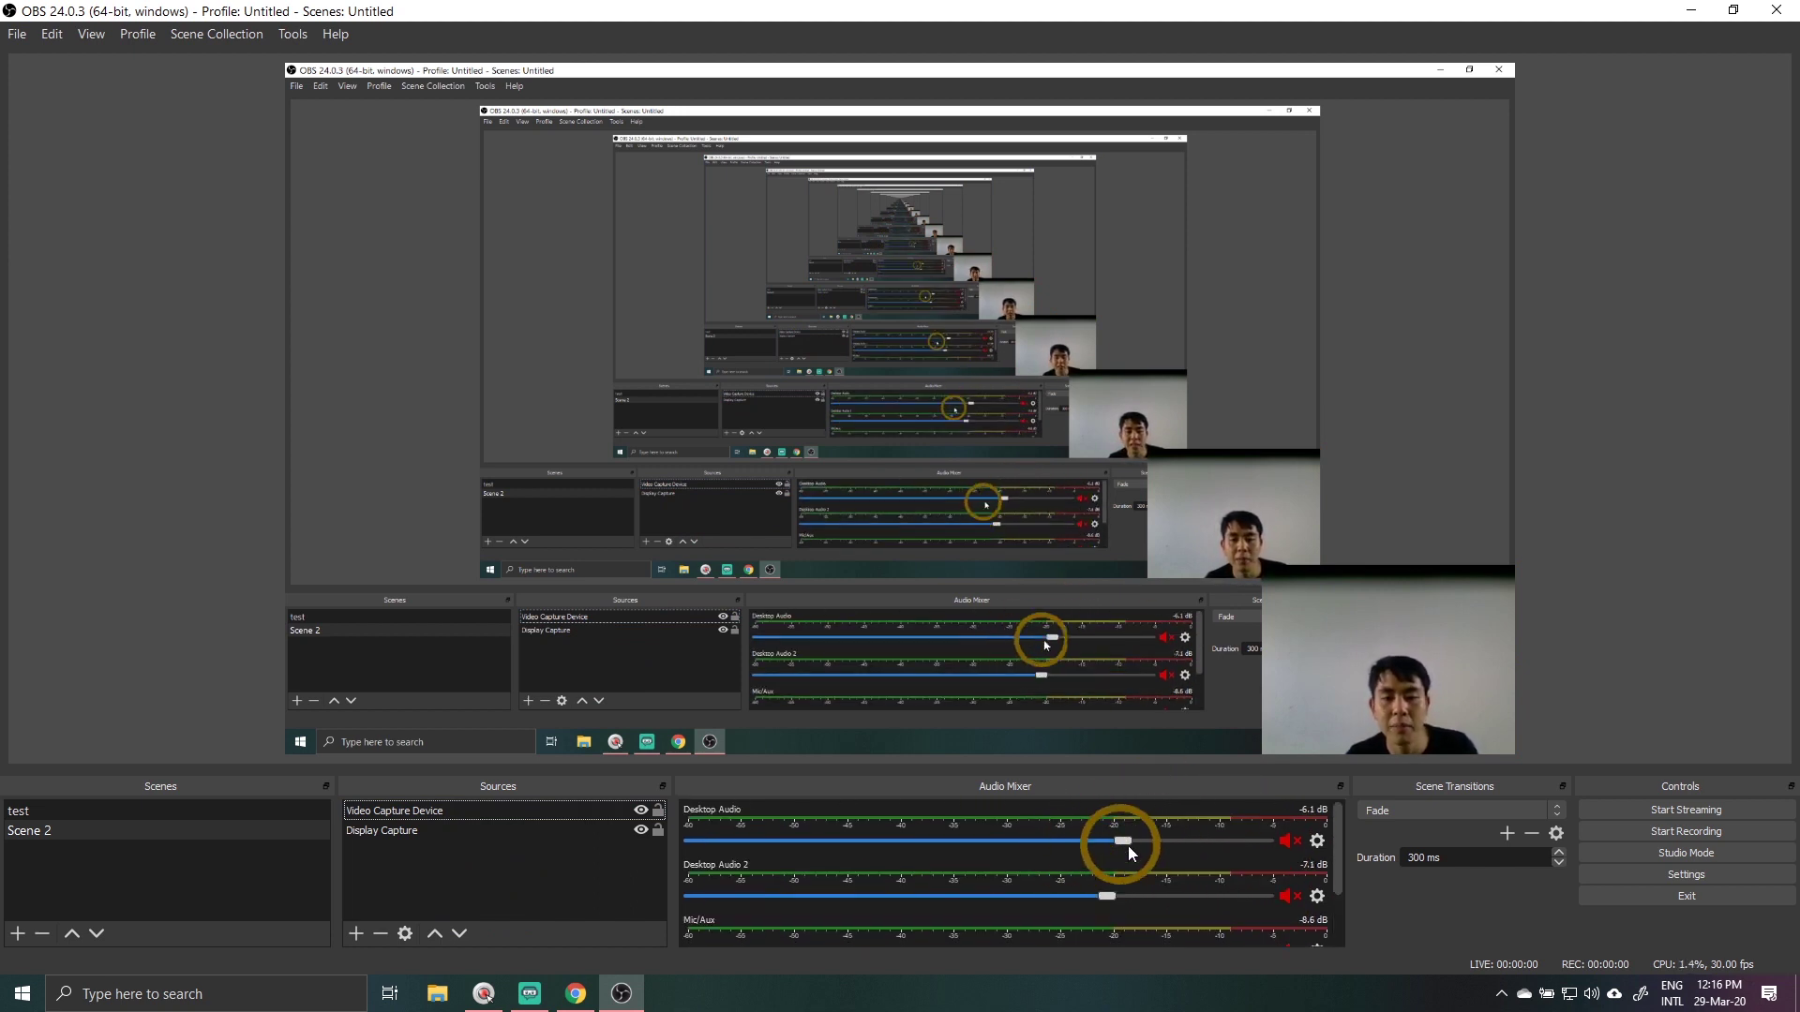
- Unmute the Desktop Audio channel, mute it again, and check the remaining mixer channels
{"action": "left_click", "coordinate": [1286, 840]}
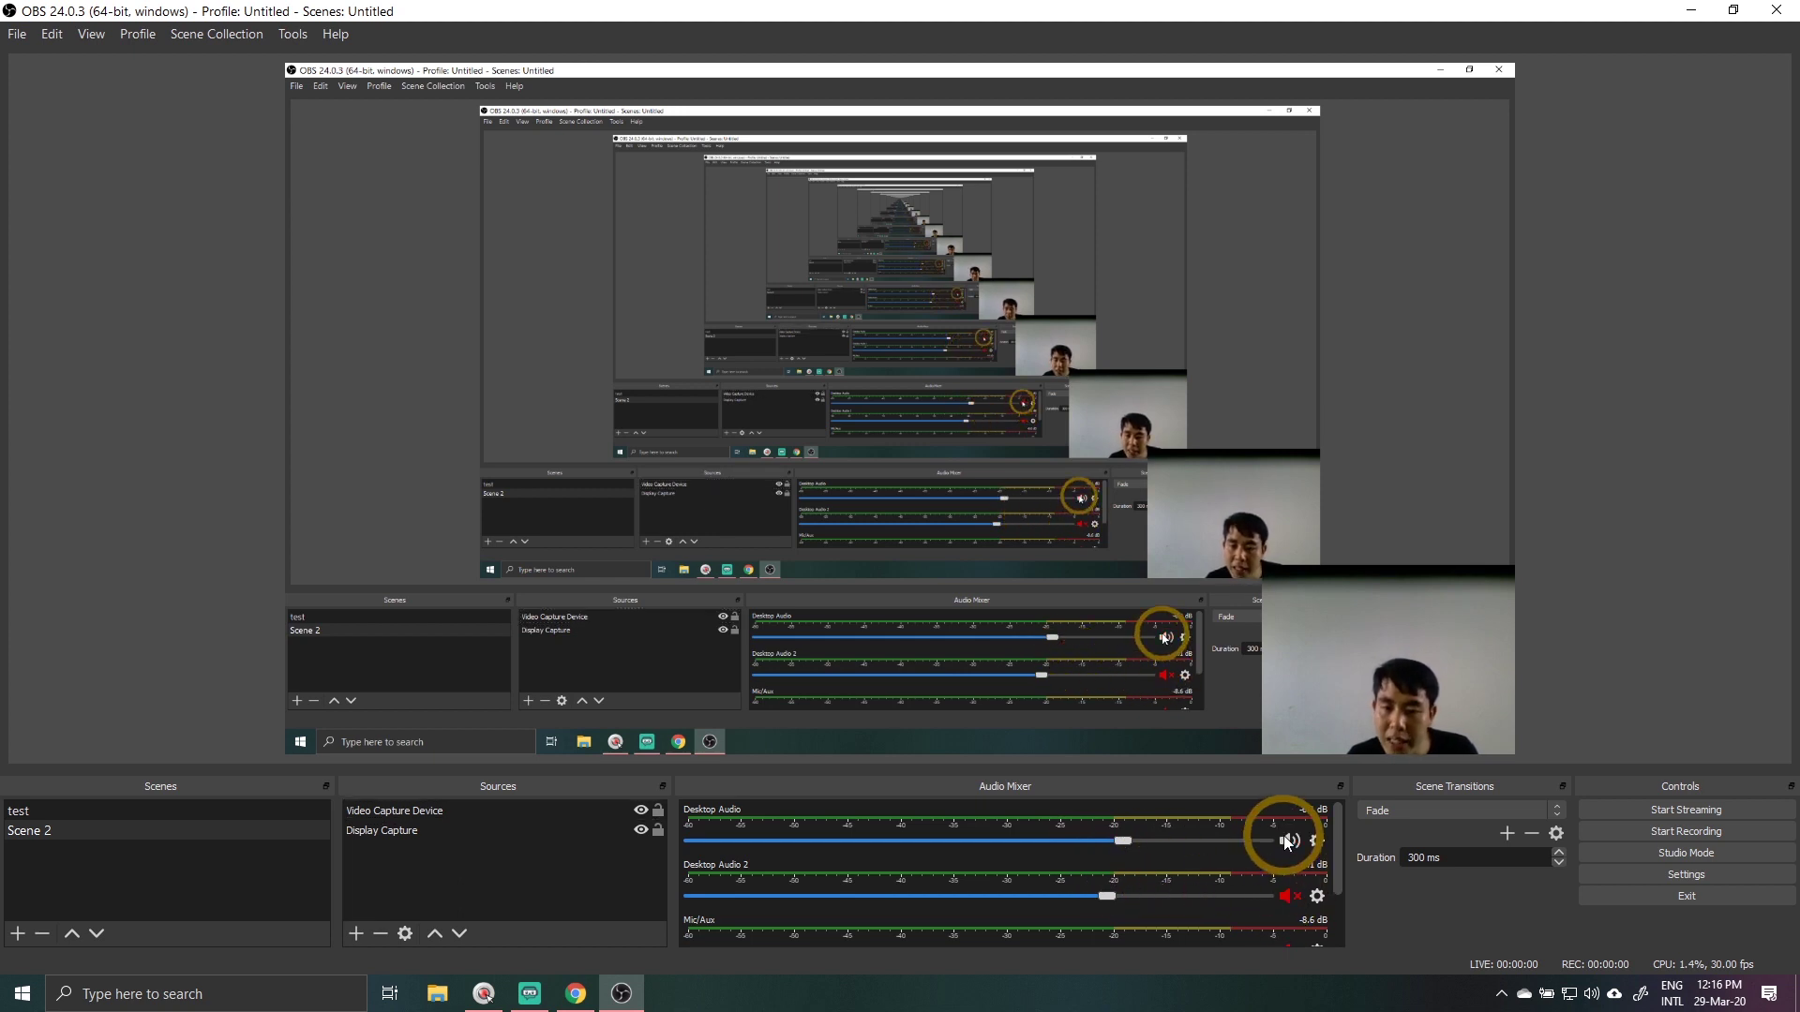
{"action": "left_click", "coordinate": [1287, 841]}
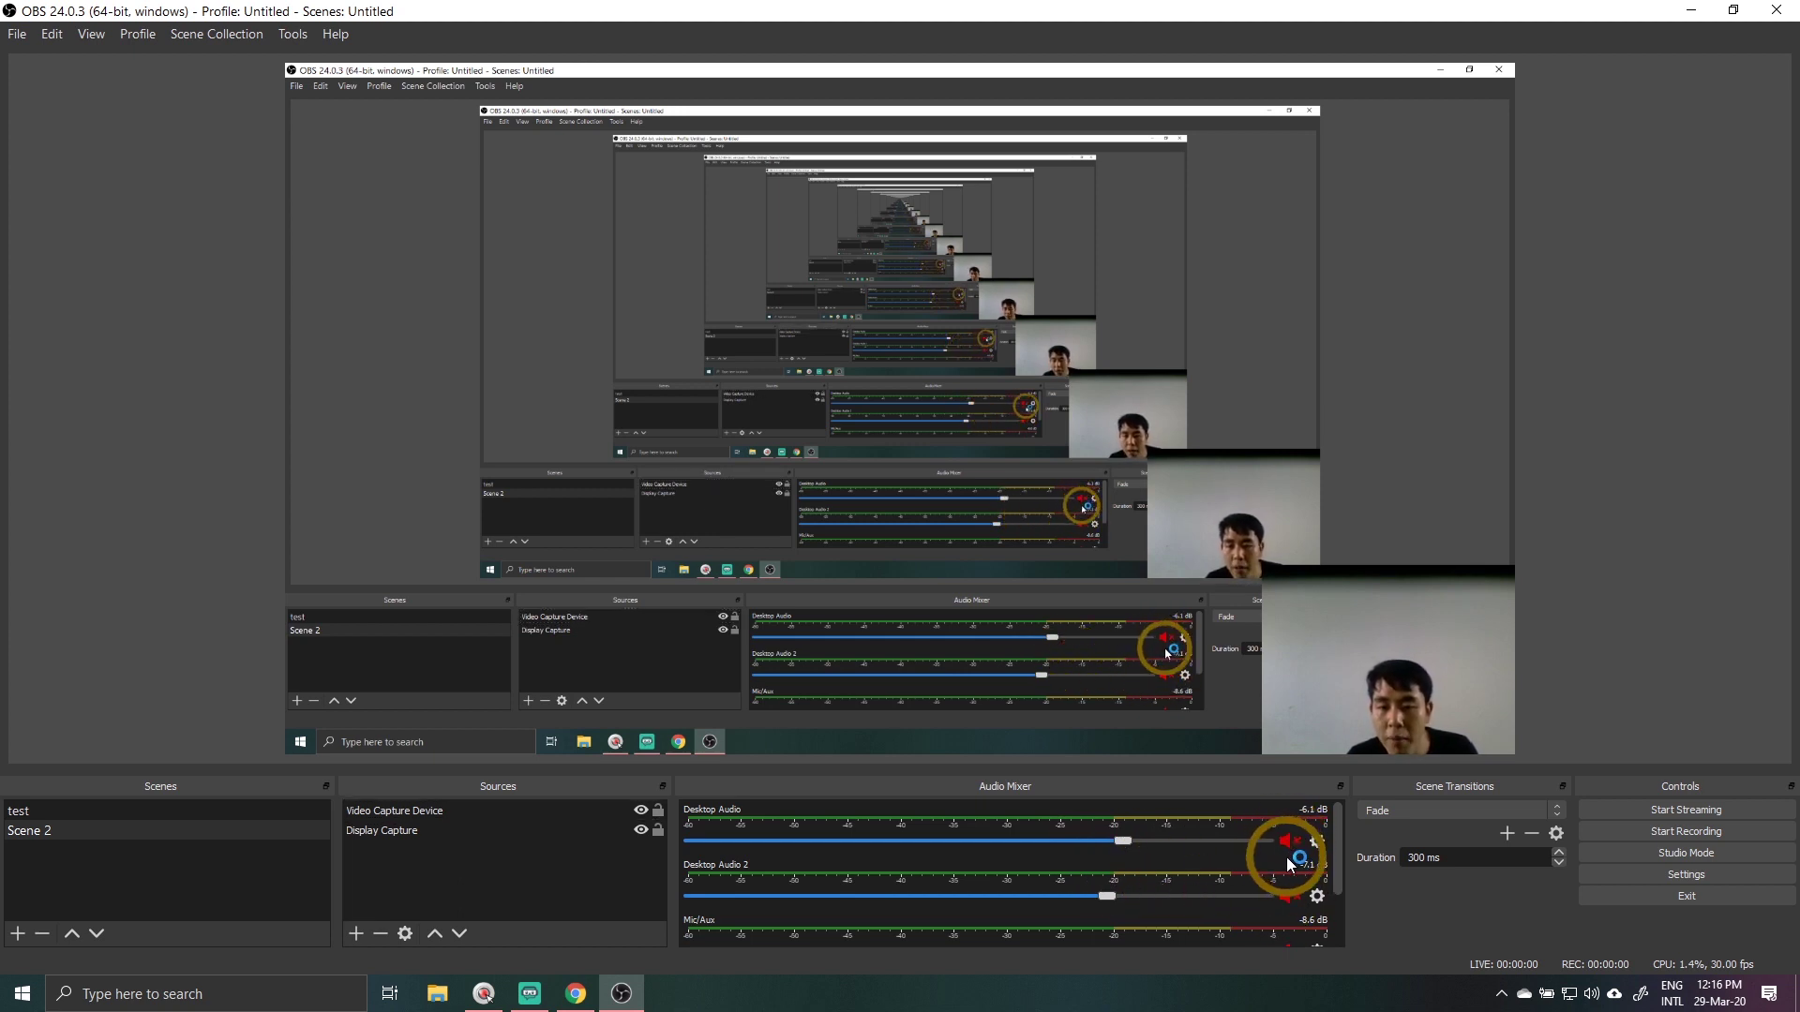
{"action": "scroll", "coordinate": [1290, 850], "scroll_direction": "down", "scroll_amount": 2}
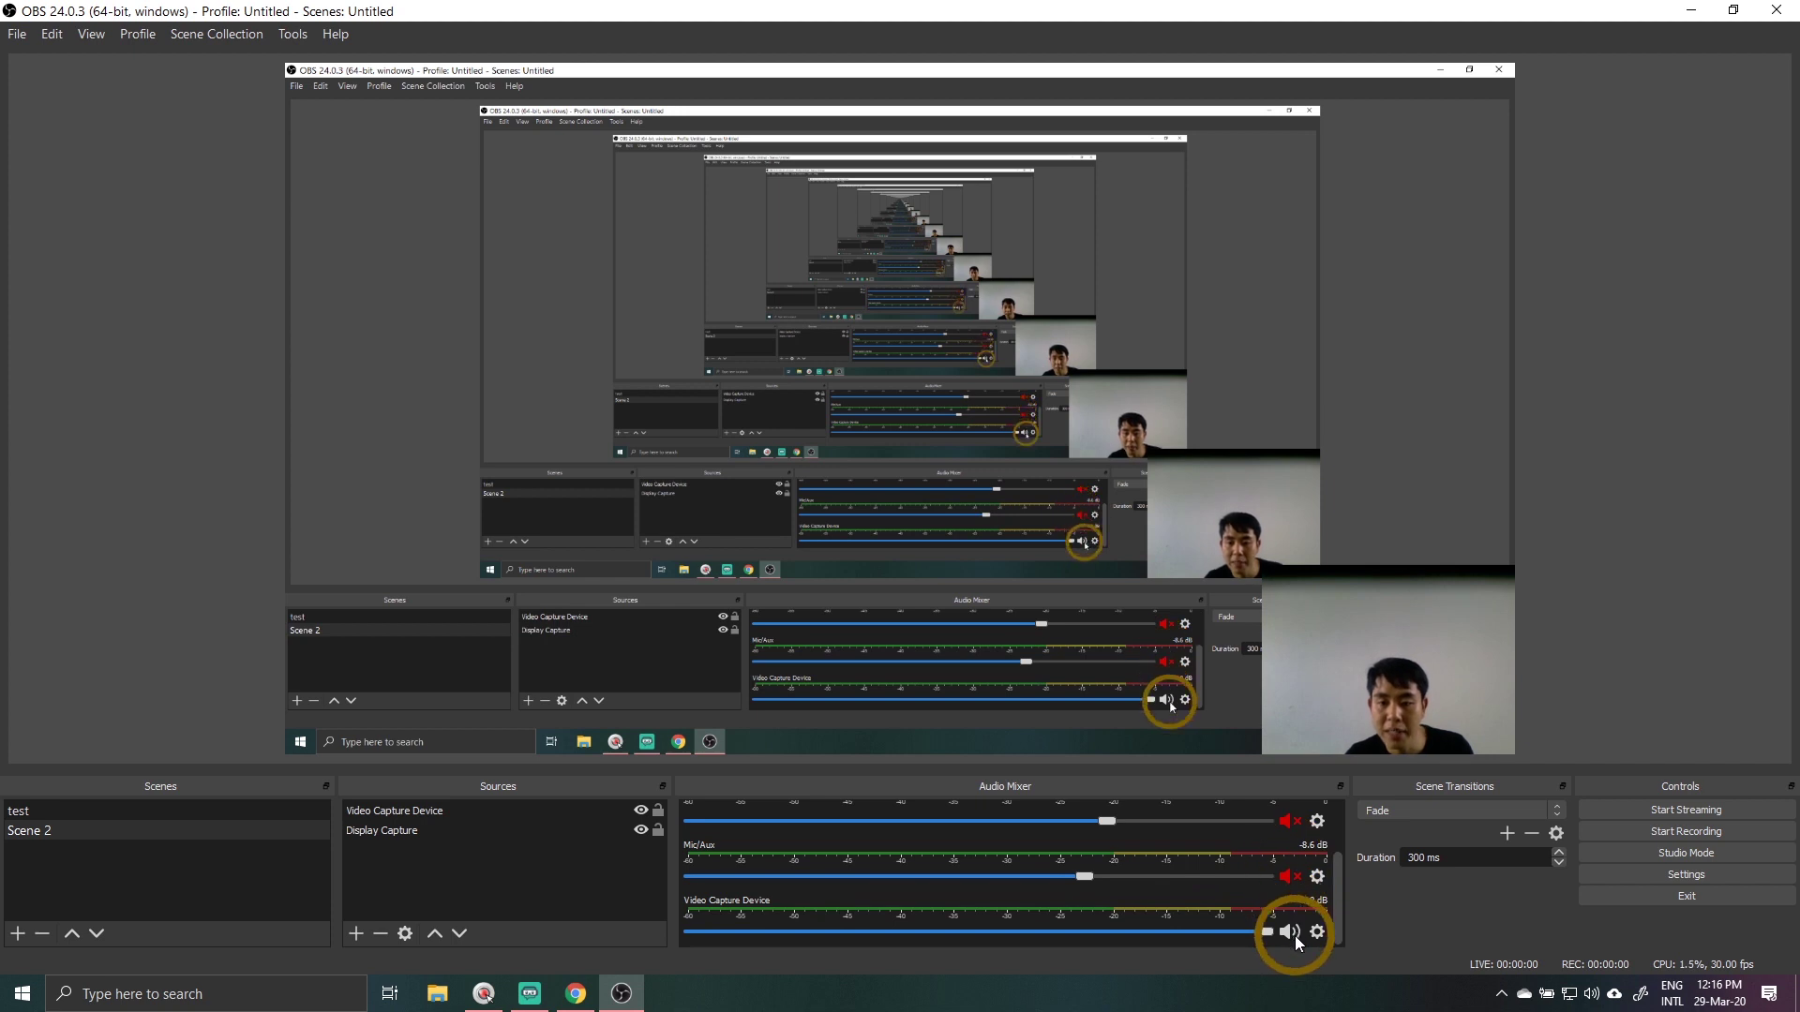
{"action": "scroll", "coordinate": [1228, 888], "scroll_direction": "up", "scroll_amount": 2}
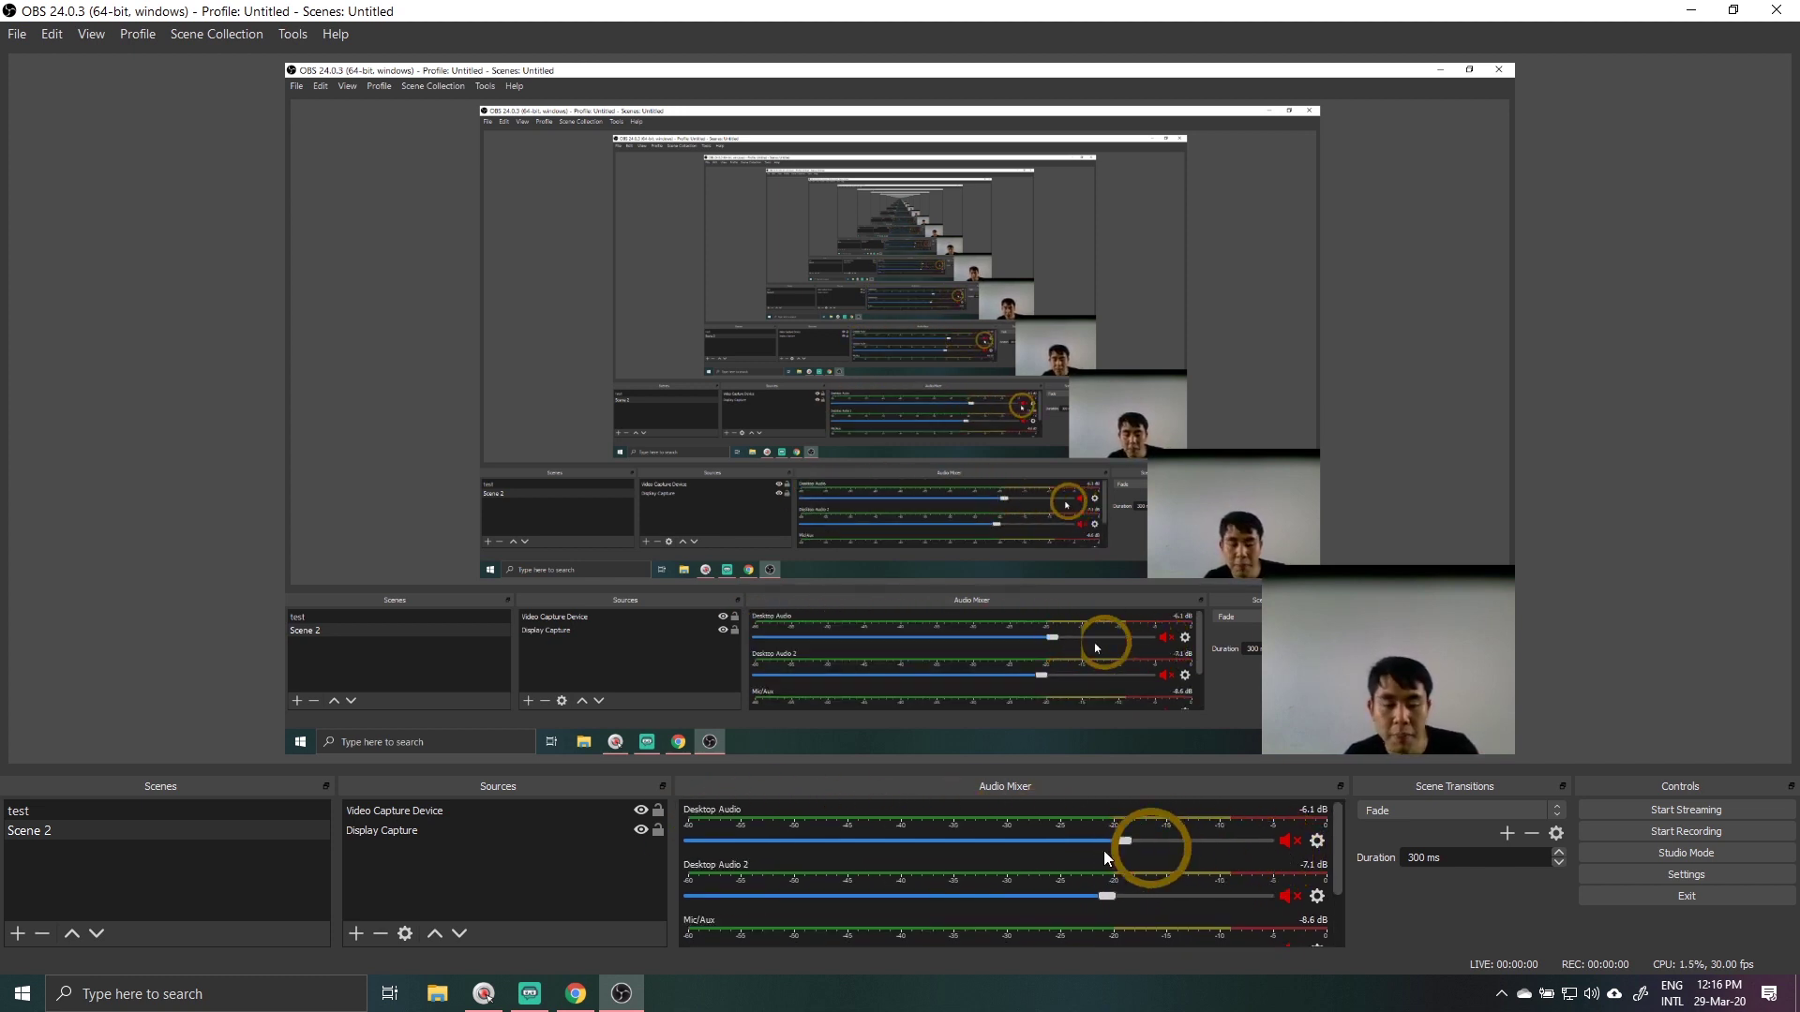
- Add a new Audio Input Capture source under its default name
{"action": "left_click", "coordinate": [356, 933]}
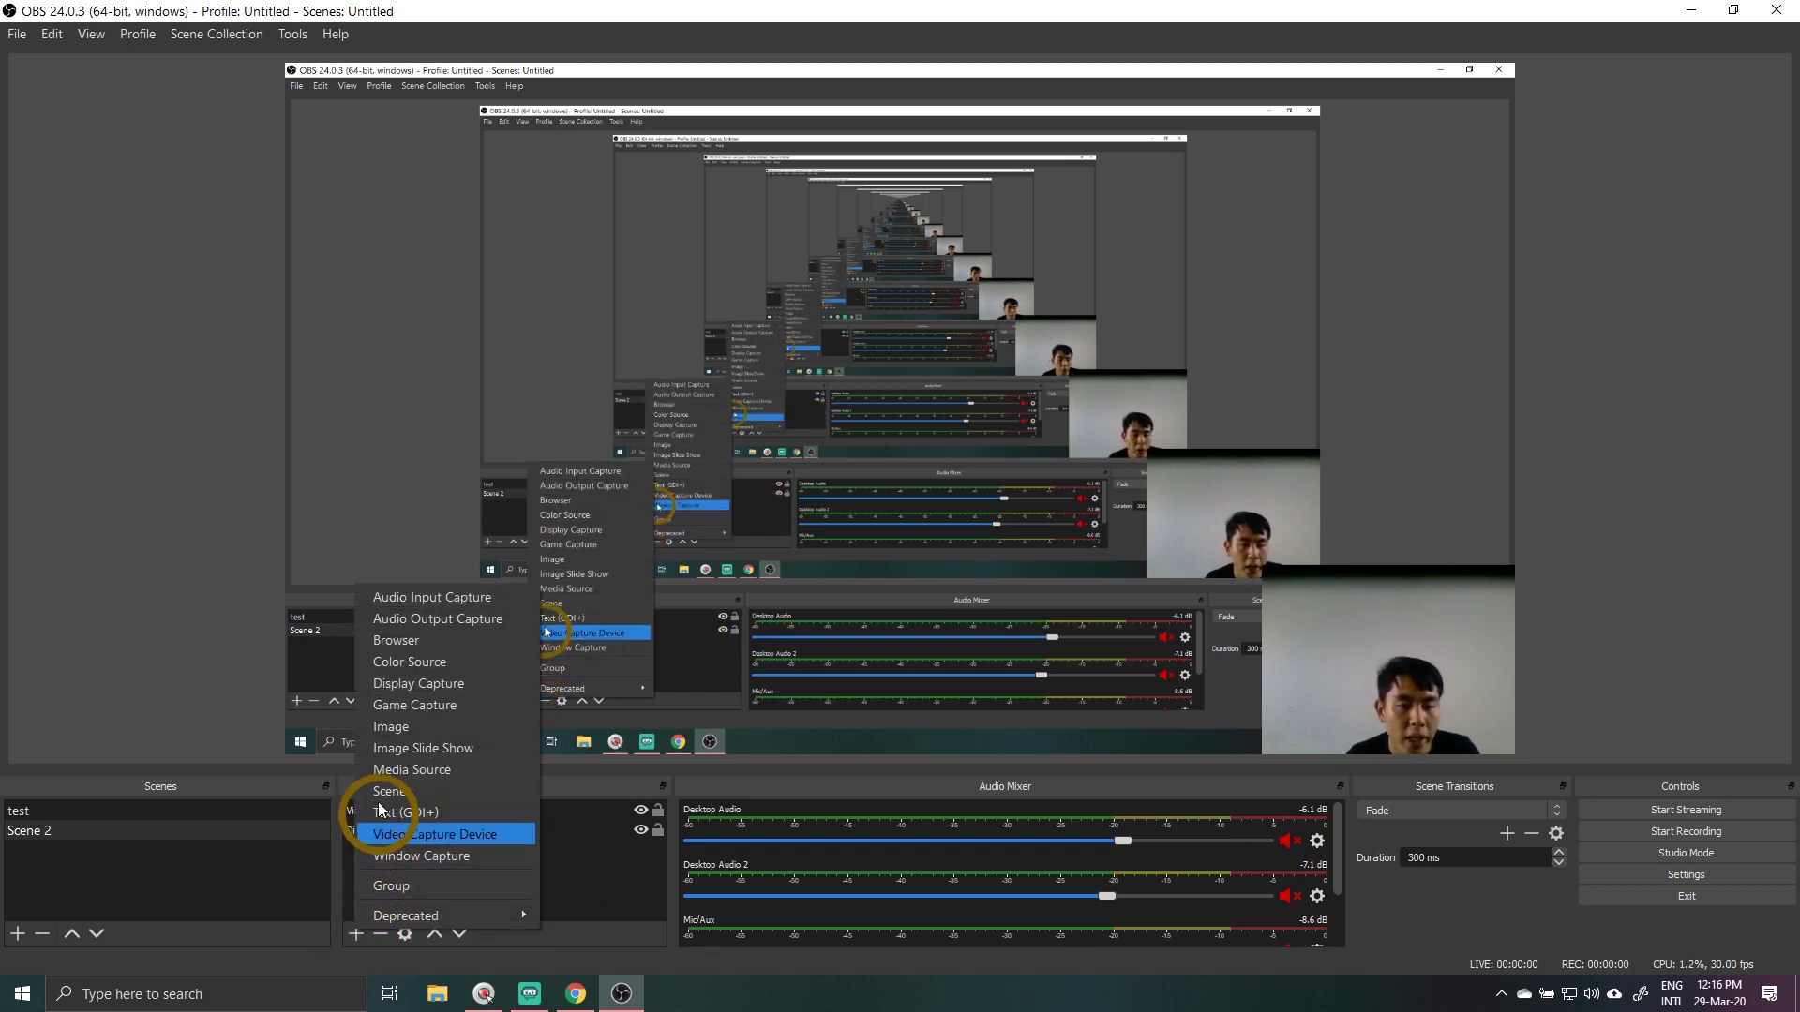
{"action": "left_click", "coordinate": [418, 600]}
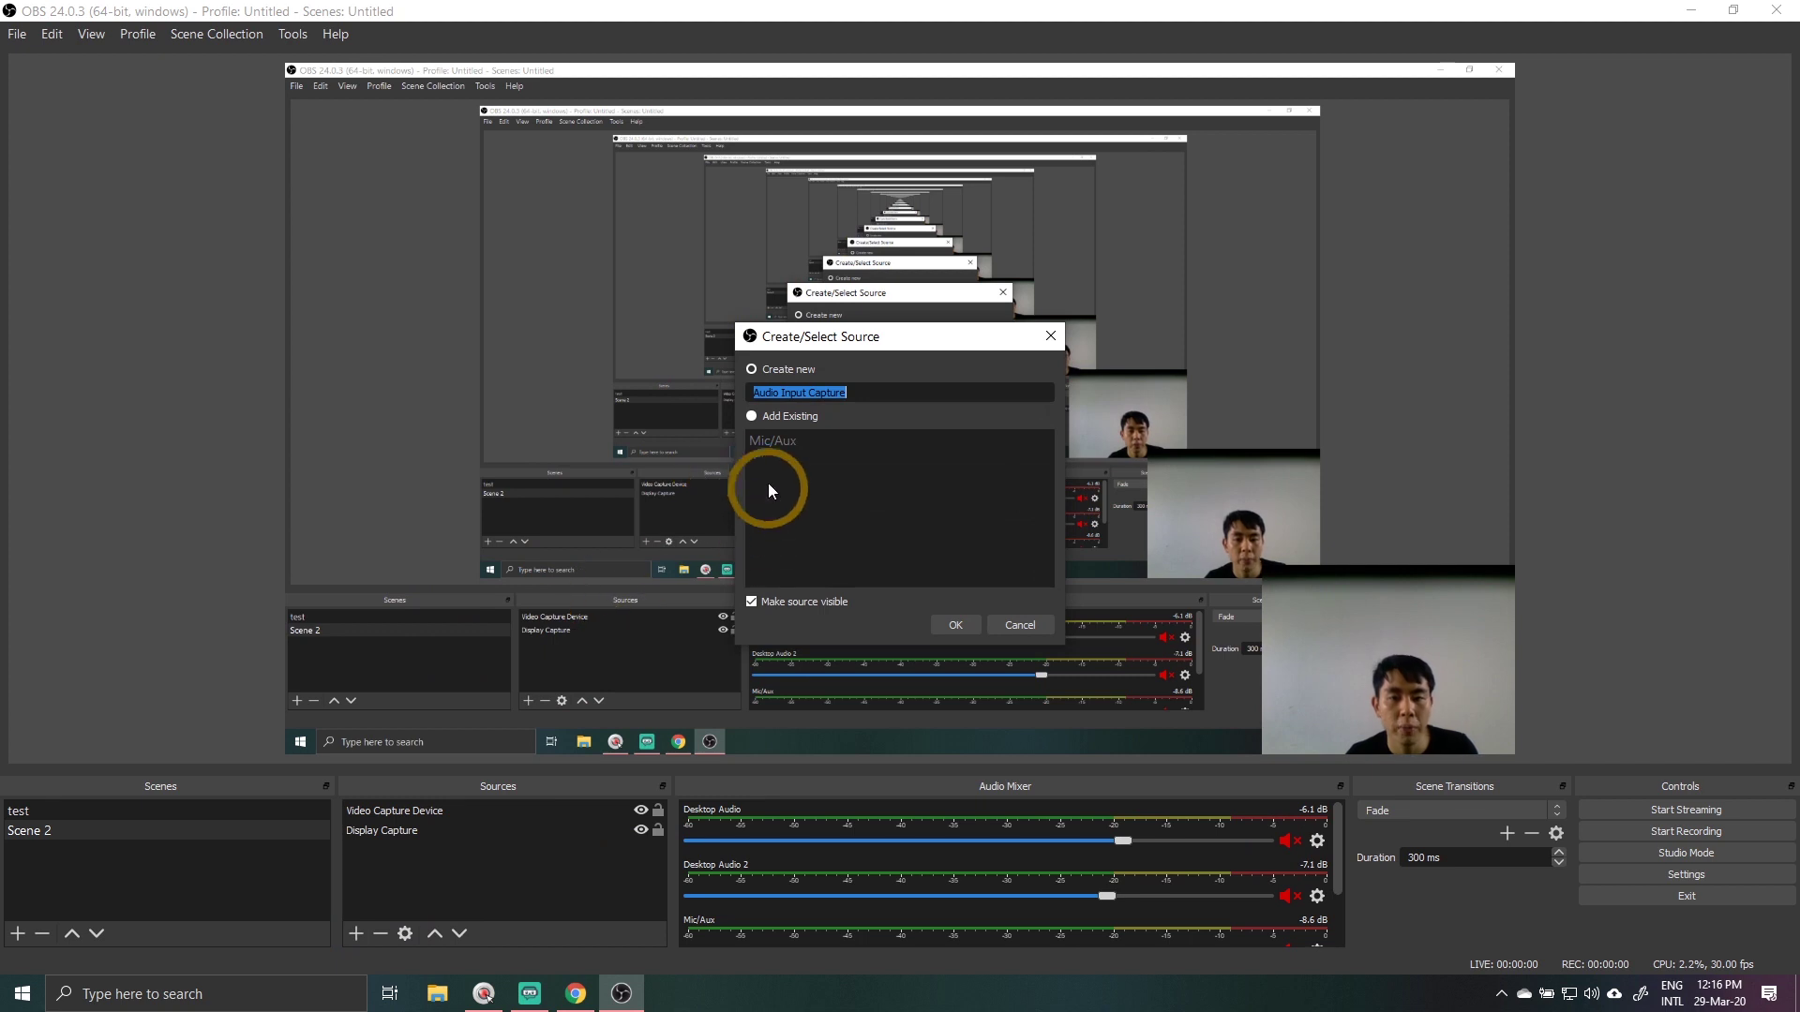
{"action": "left_click", "coordinate": [971, 625]}
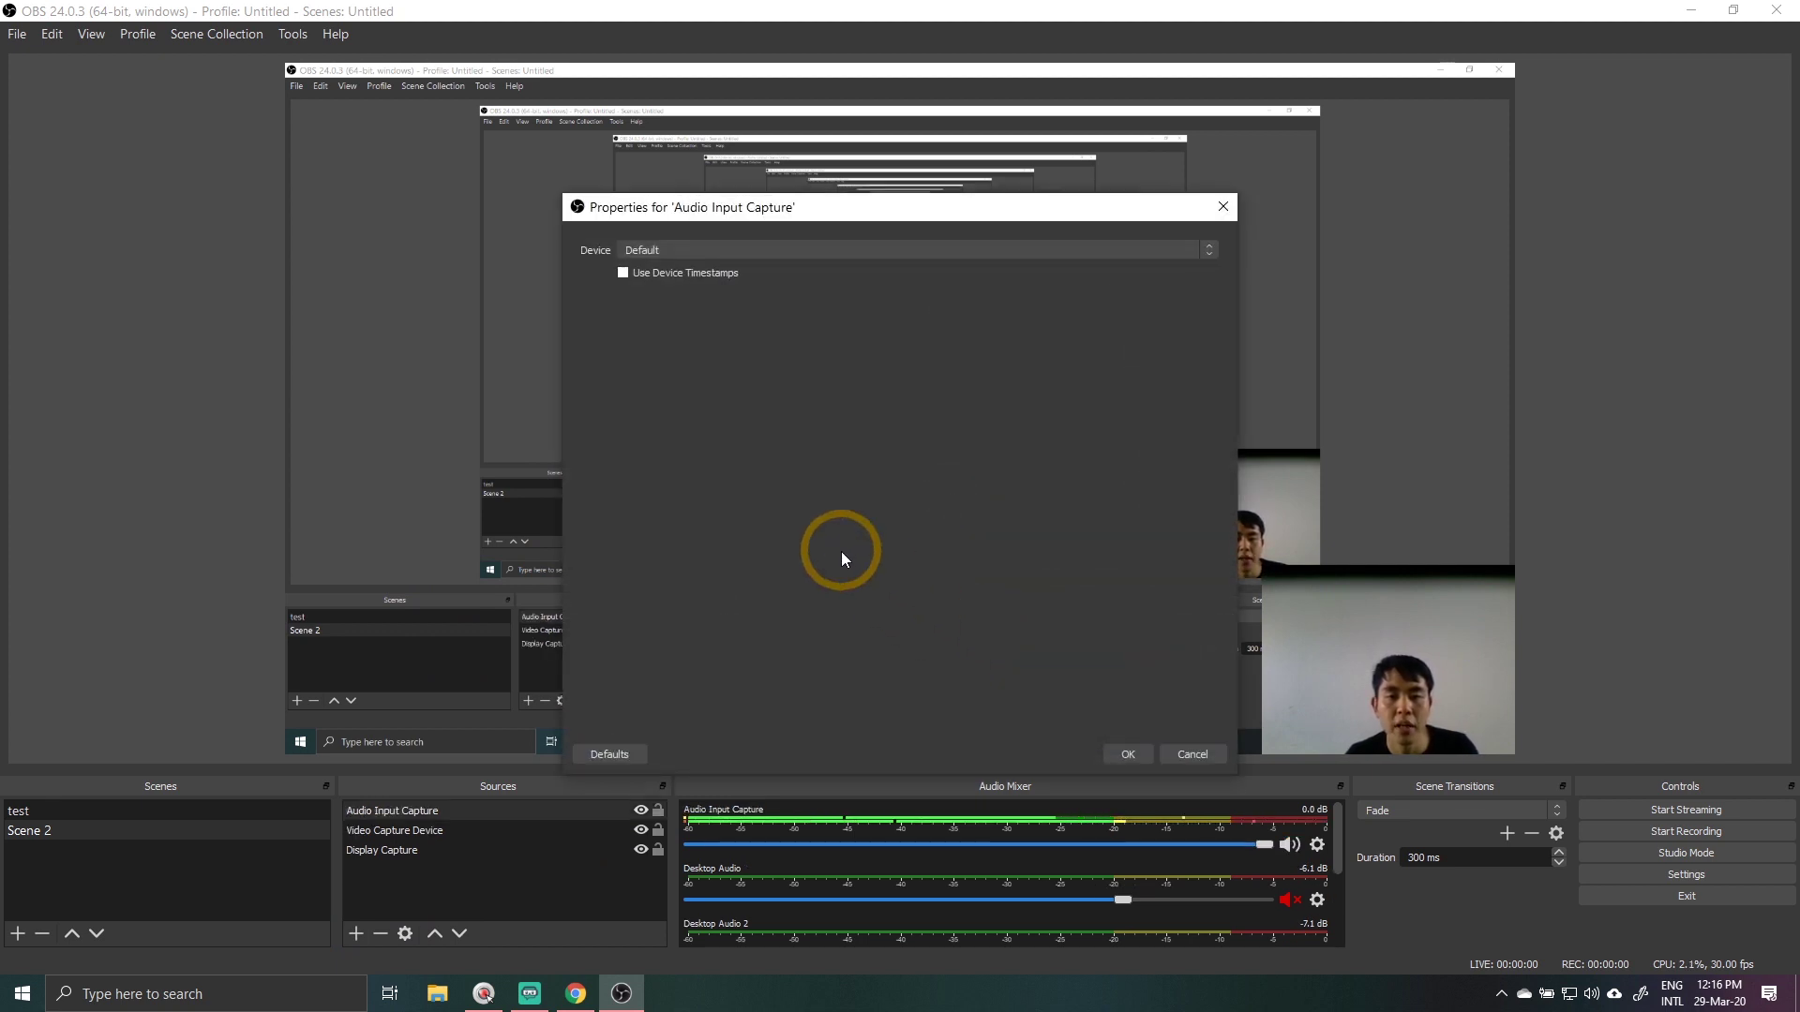
- Try Microphone (High Definition Audio Device) as the audio input device, and set it to Microphone (C922 Pro Stream Webcam)
{"action": "left_click", "coordinate": [838, 249]}
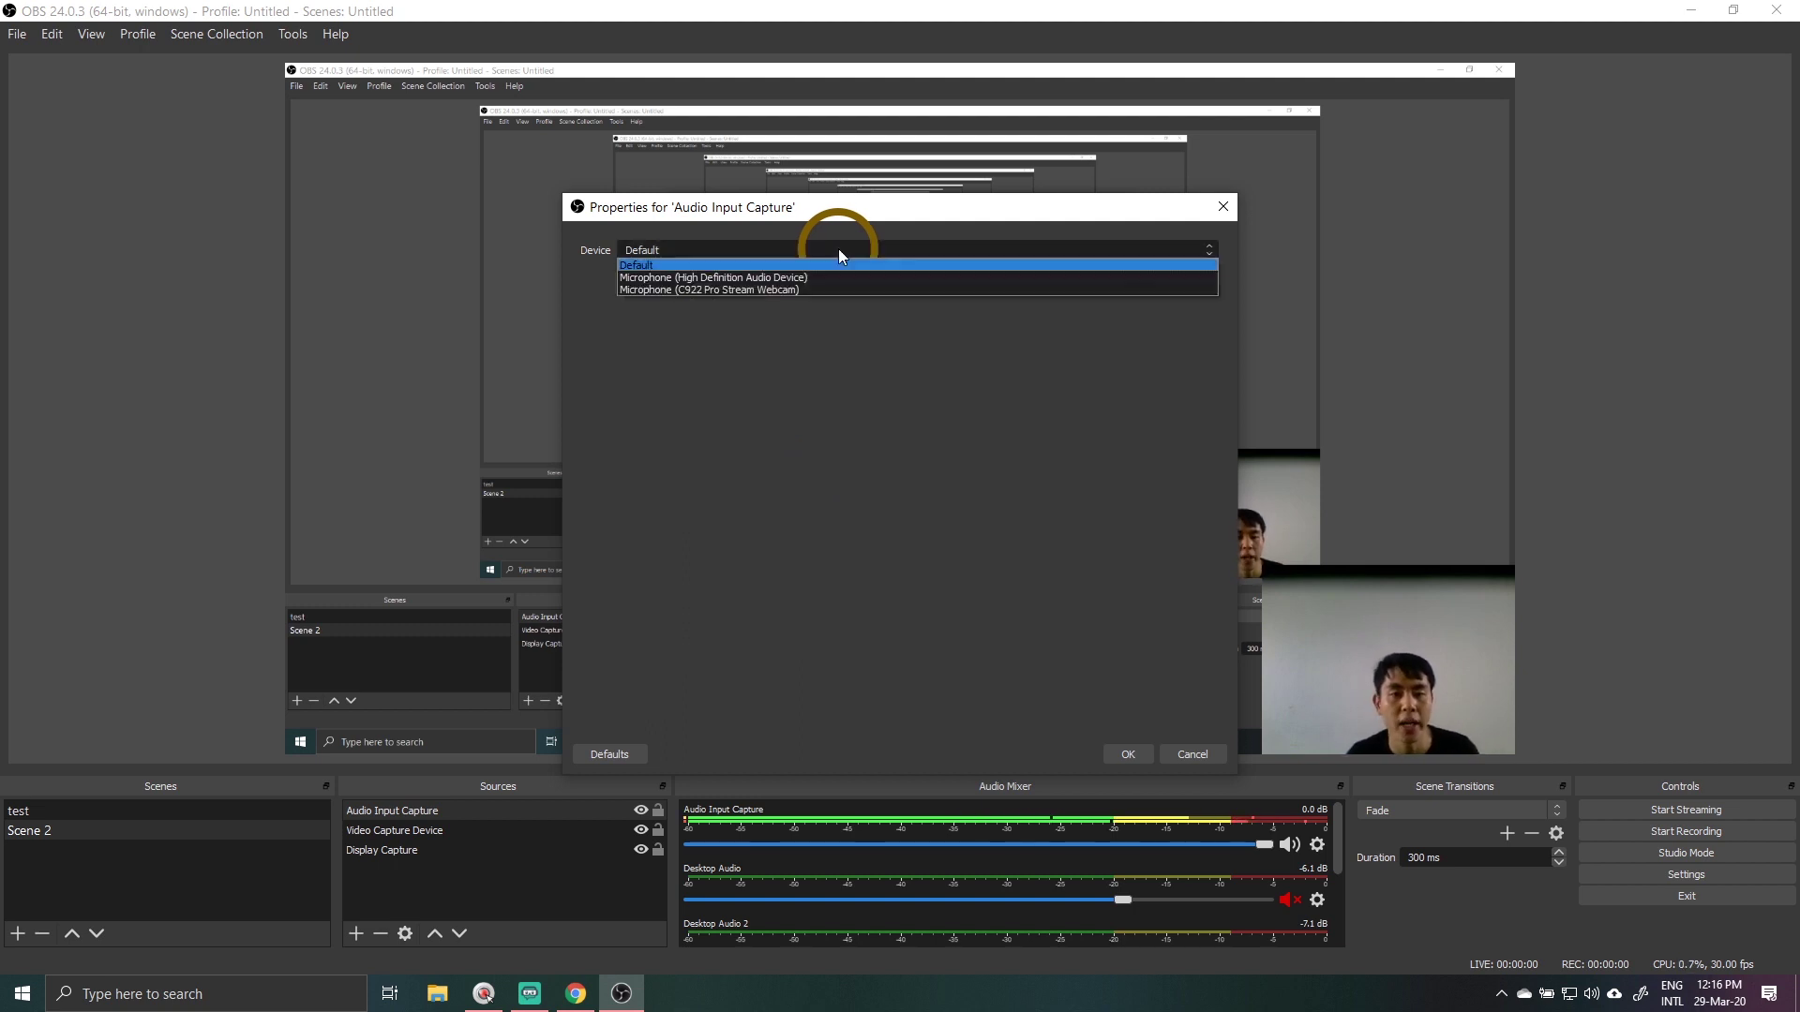
{"action": "left_click", "coordinate": [814, 274]}
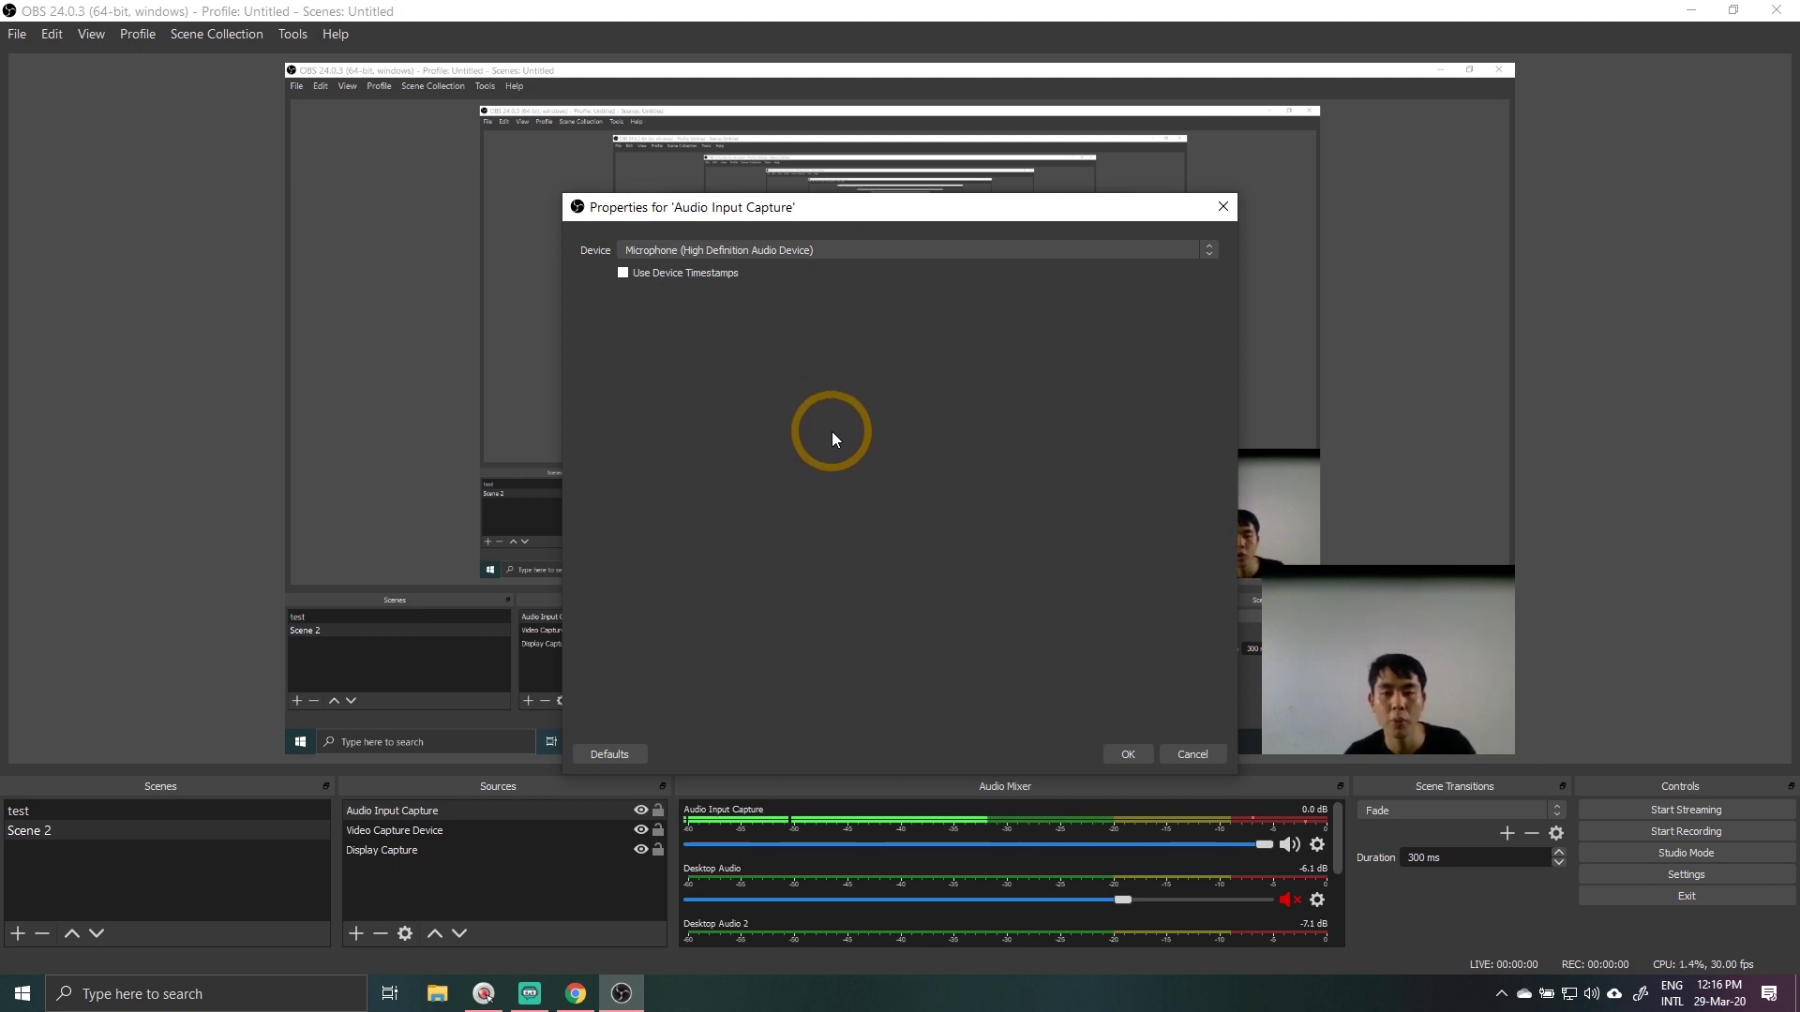
{"action": "left_click", "coordinate": [841, 249]}
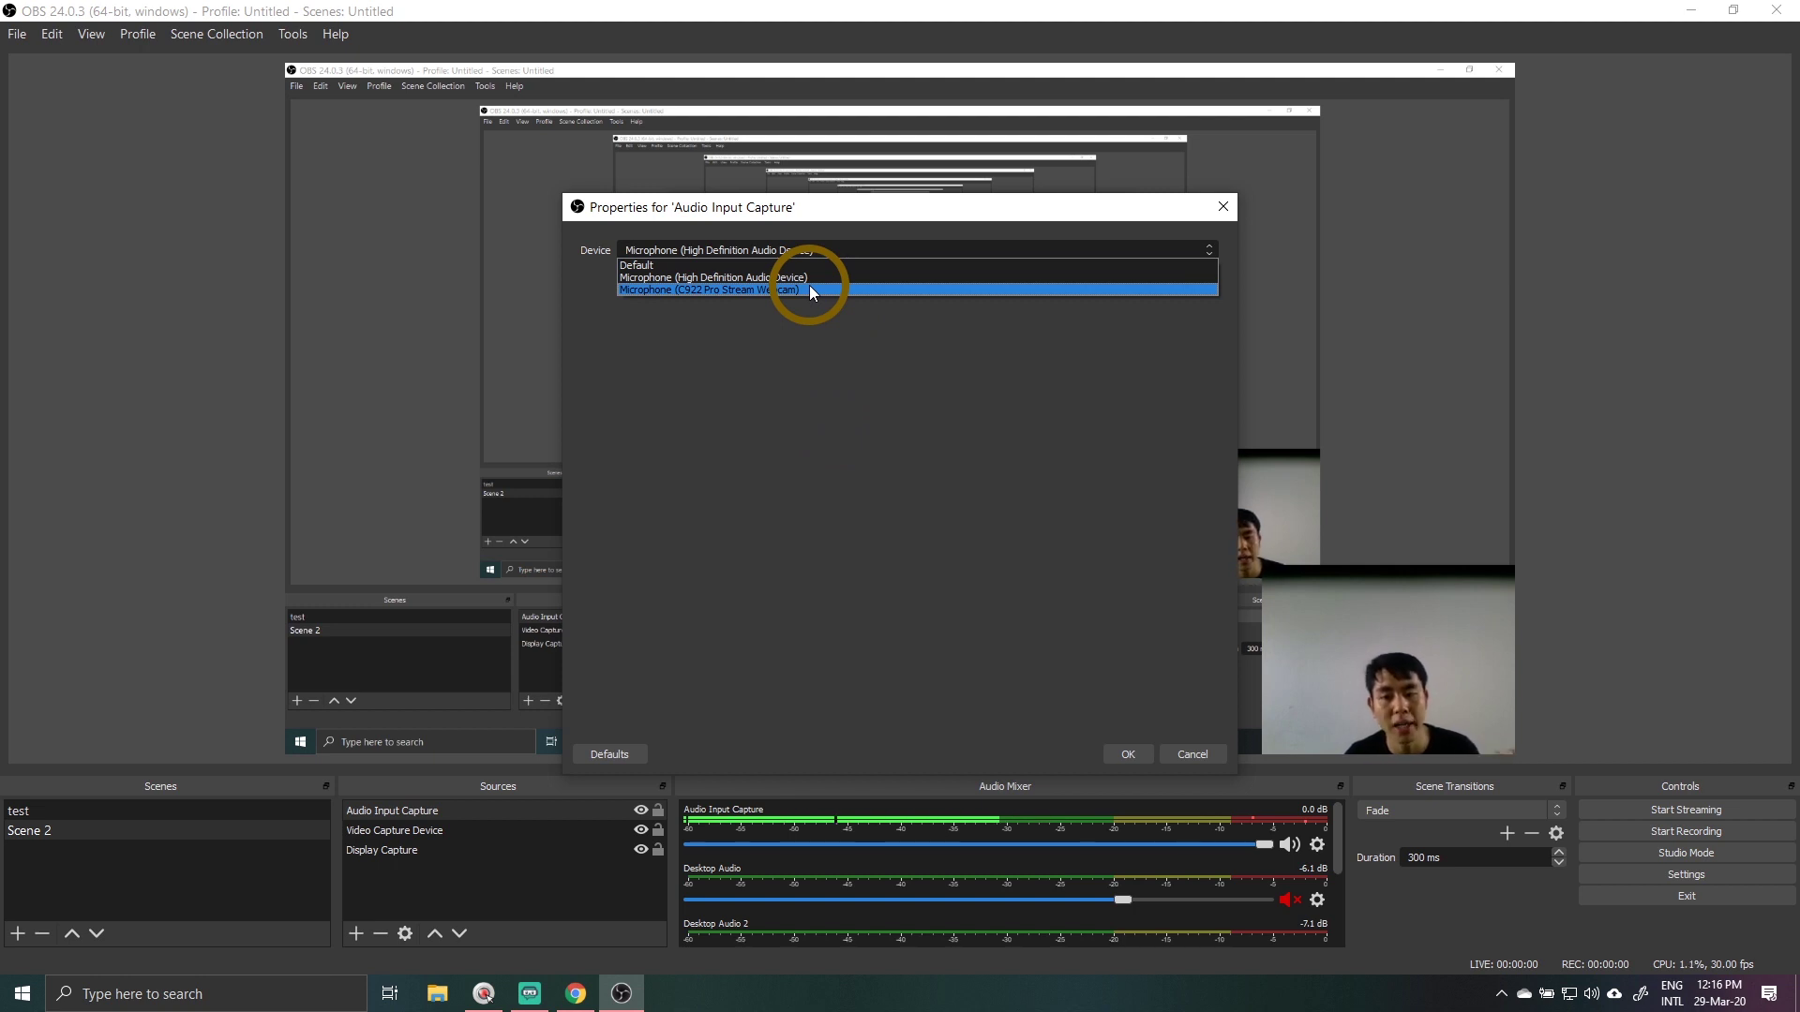
{"action": "left_click", "coordinate": [810, 289]}
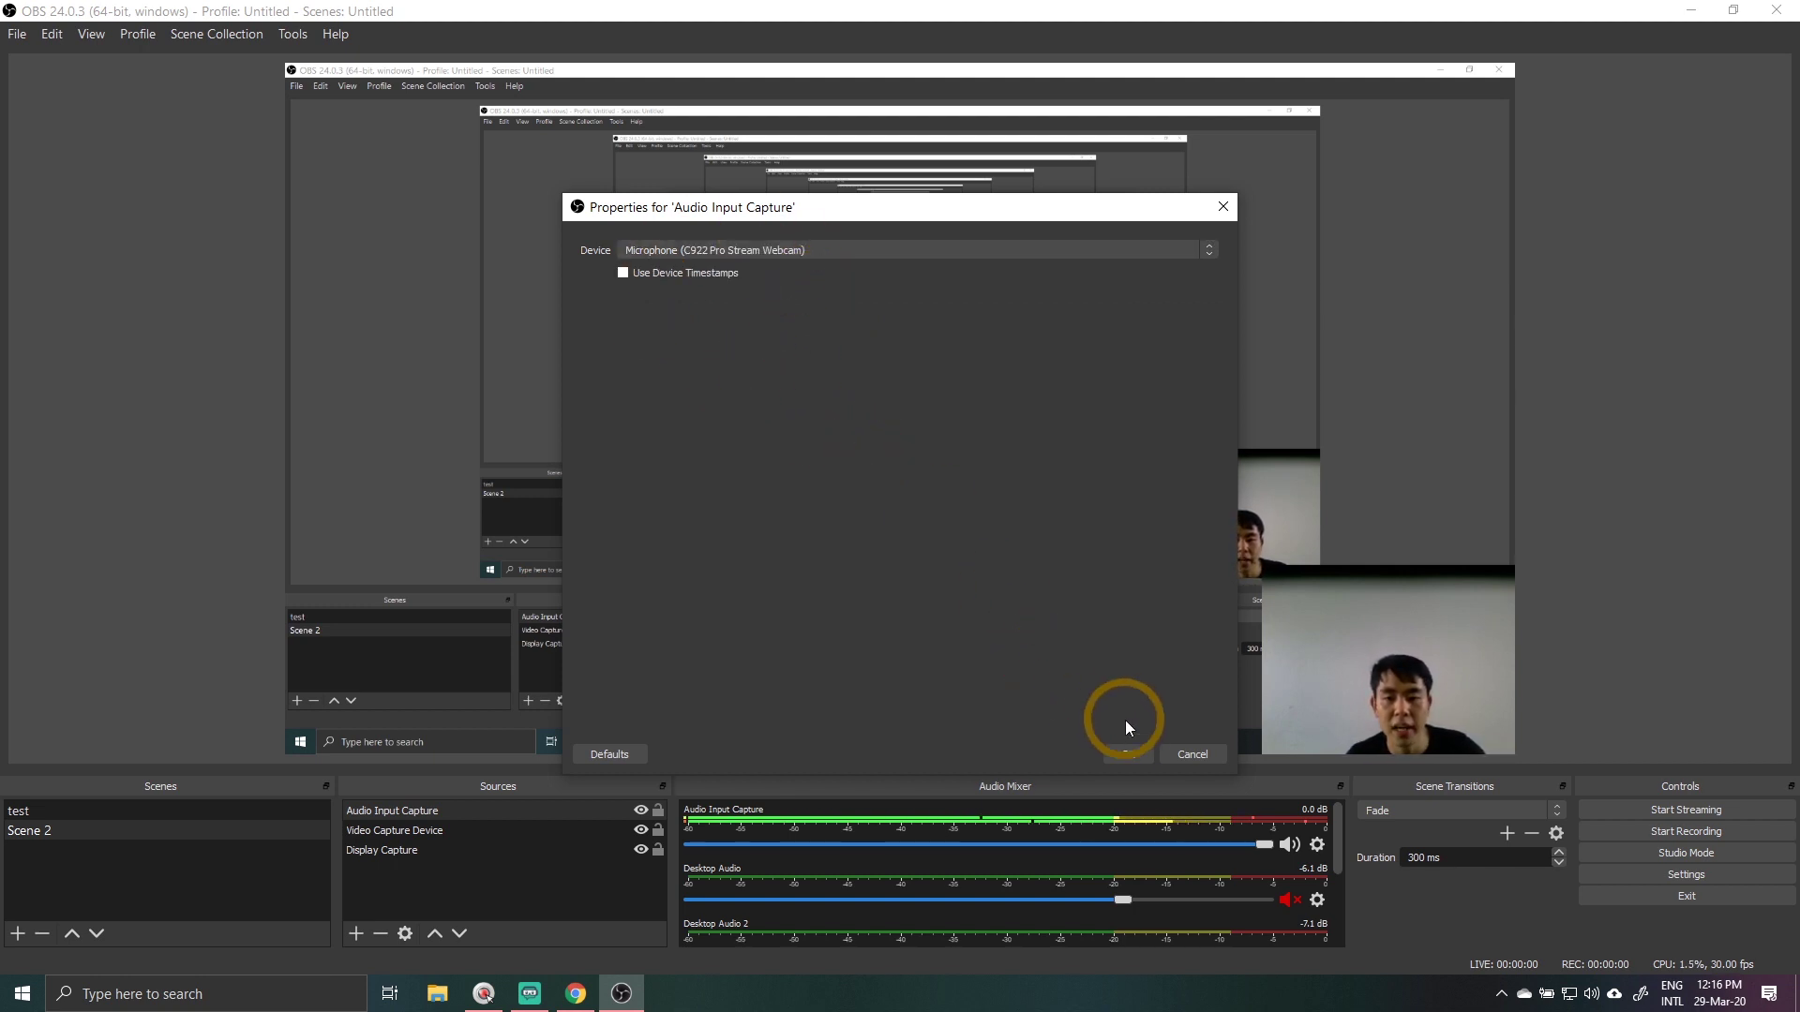
{"action": "left_click", "coordinate": [1127, 755]}
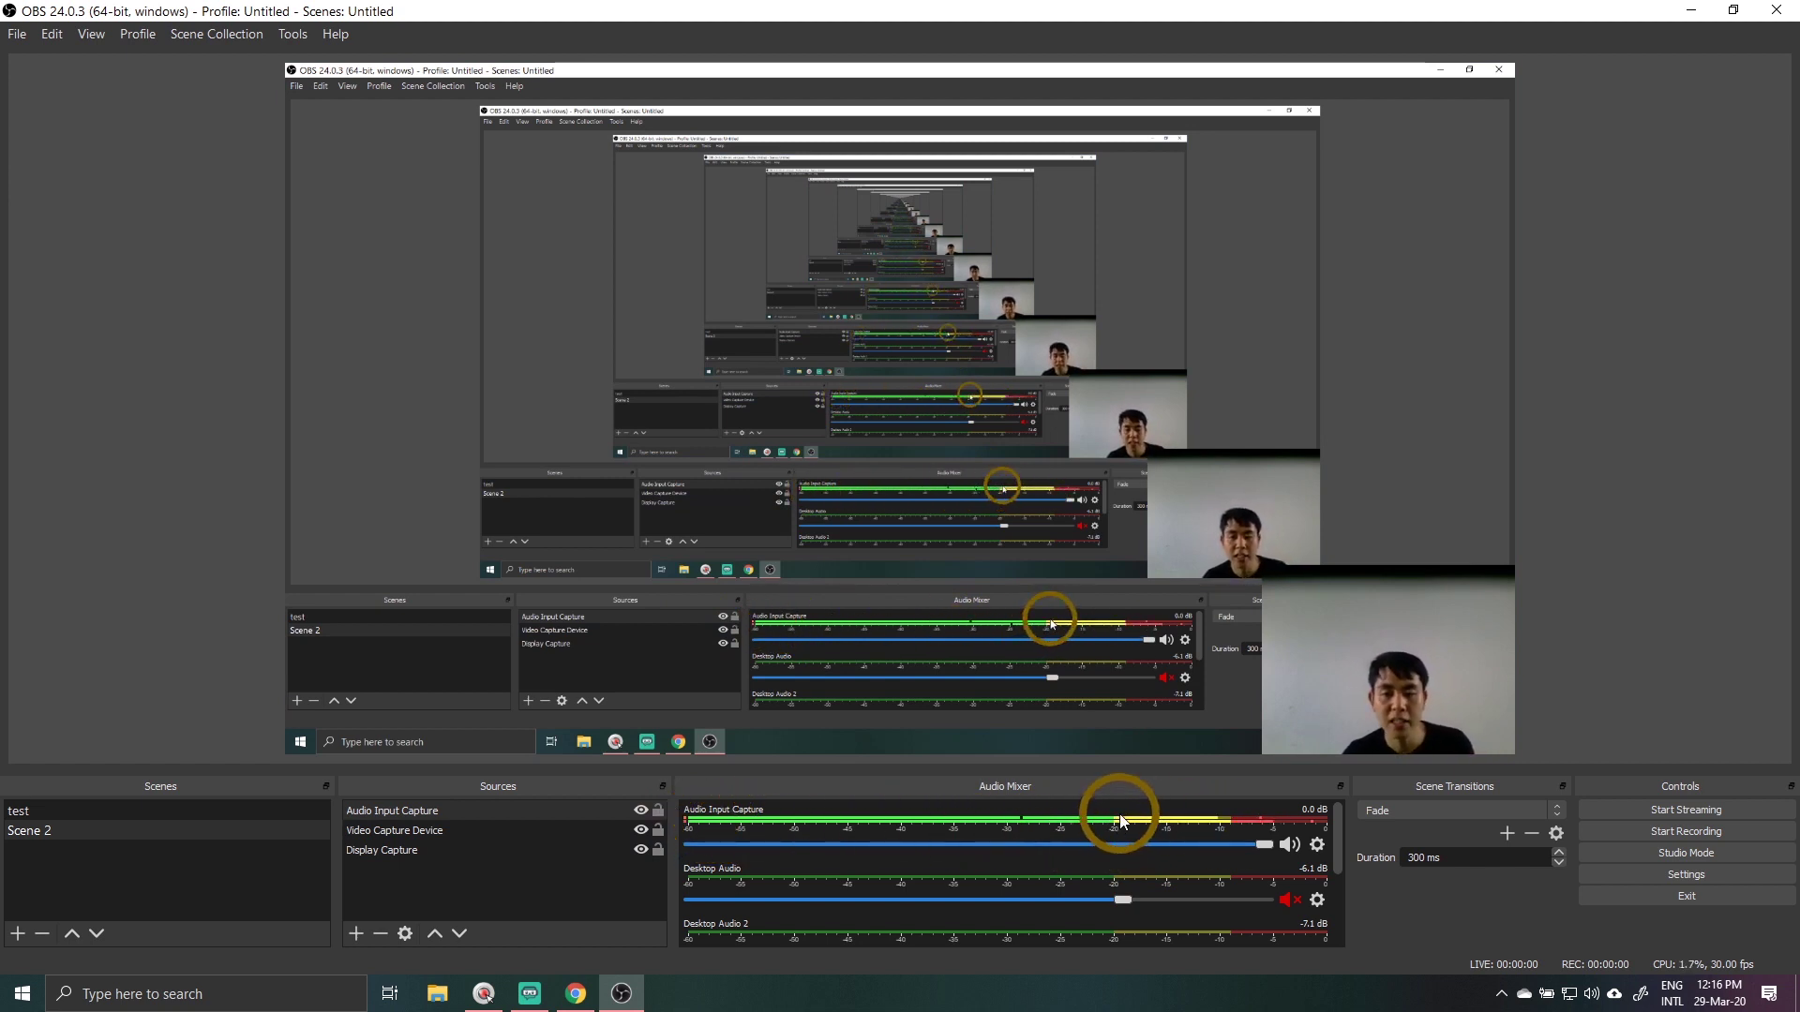
- Check the audio mixer channels and slightly lower the volume of Audio Input Capture
{"action": "scroll", "coordinate": [1087, 853], "scroll_direction": "down", "scroll_amount": 1}
{"action": "scroll", "coordinate": [1086, 862], "scroll_direction": "down", "scroll_amount": 1}
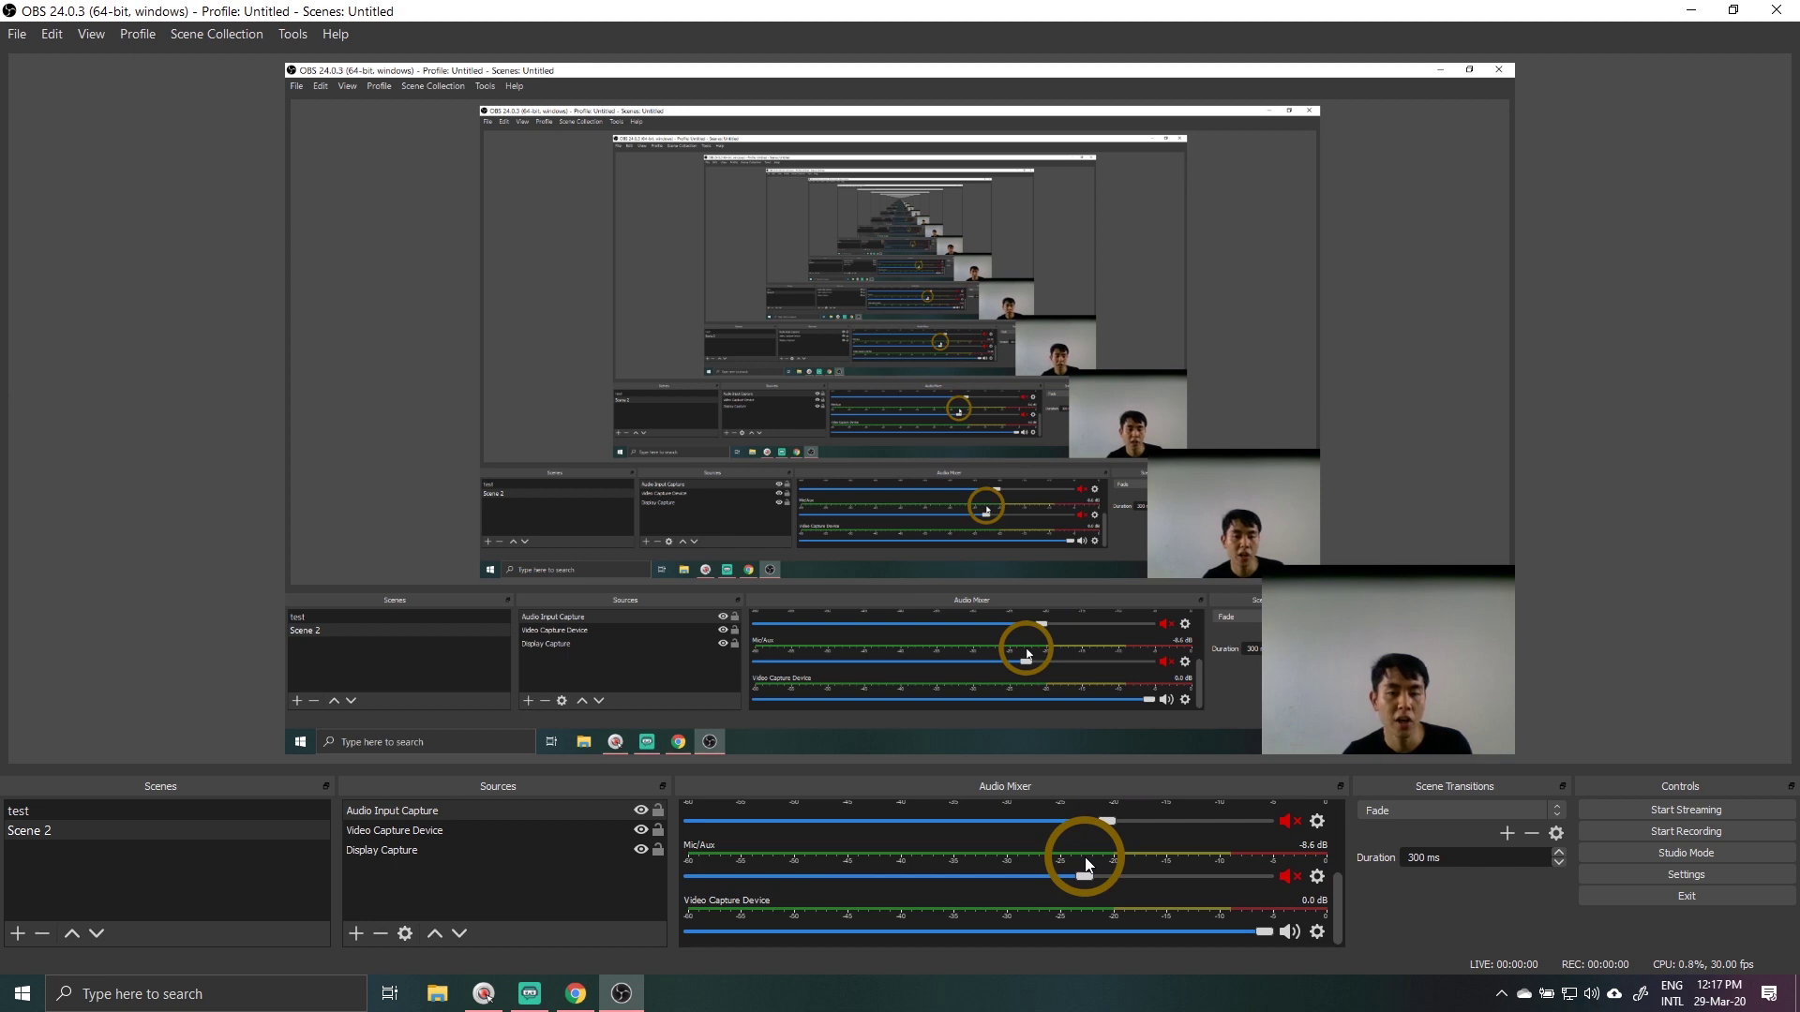
{"action": "scroll", "coordinate": [1086, 864], "scroll_direction": "up", "scroll_amount": 5}
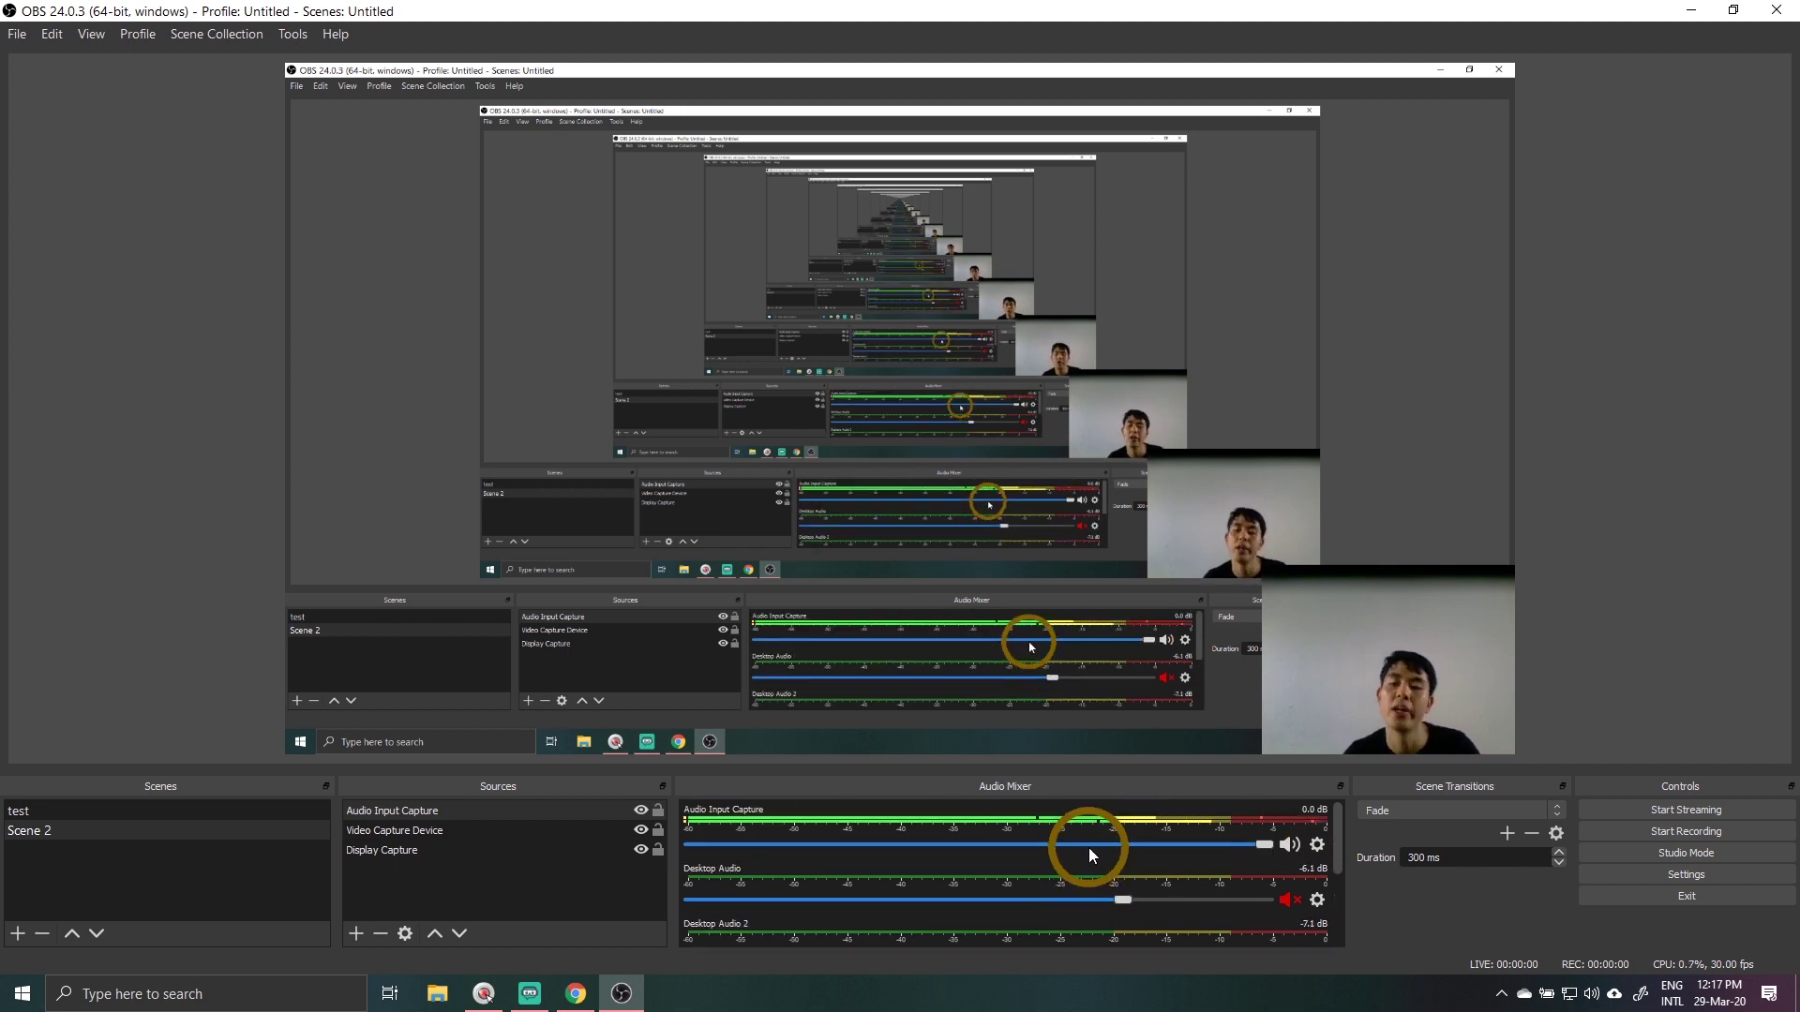
{"action": "scroll", "coordinate": [1088, 848], "scroll_direction": "down", "scroll_amount": 5}
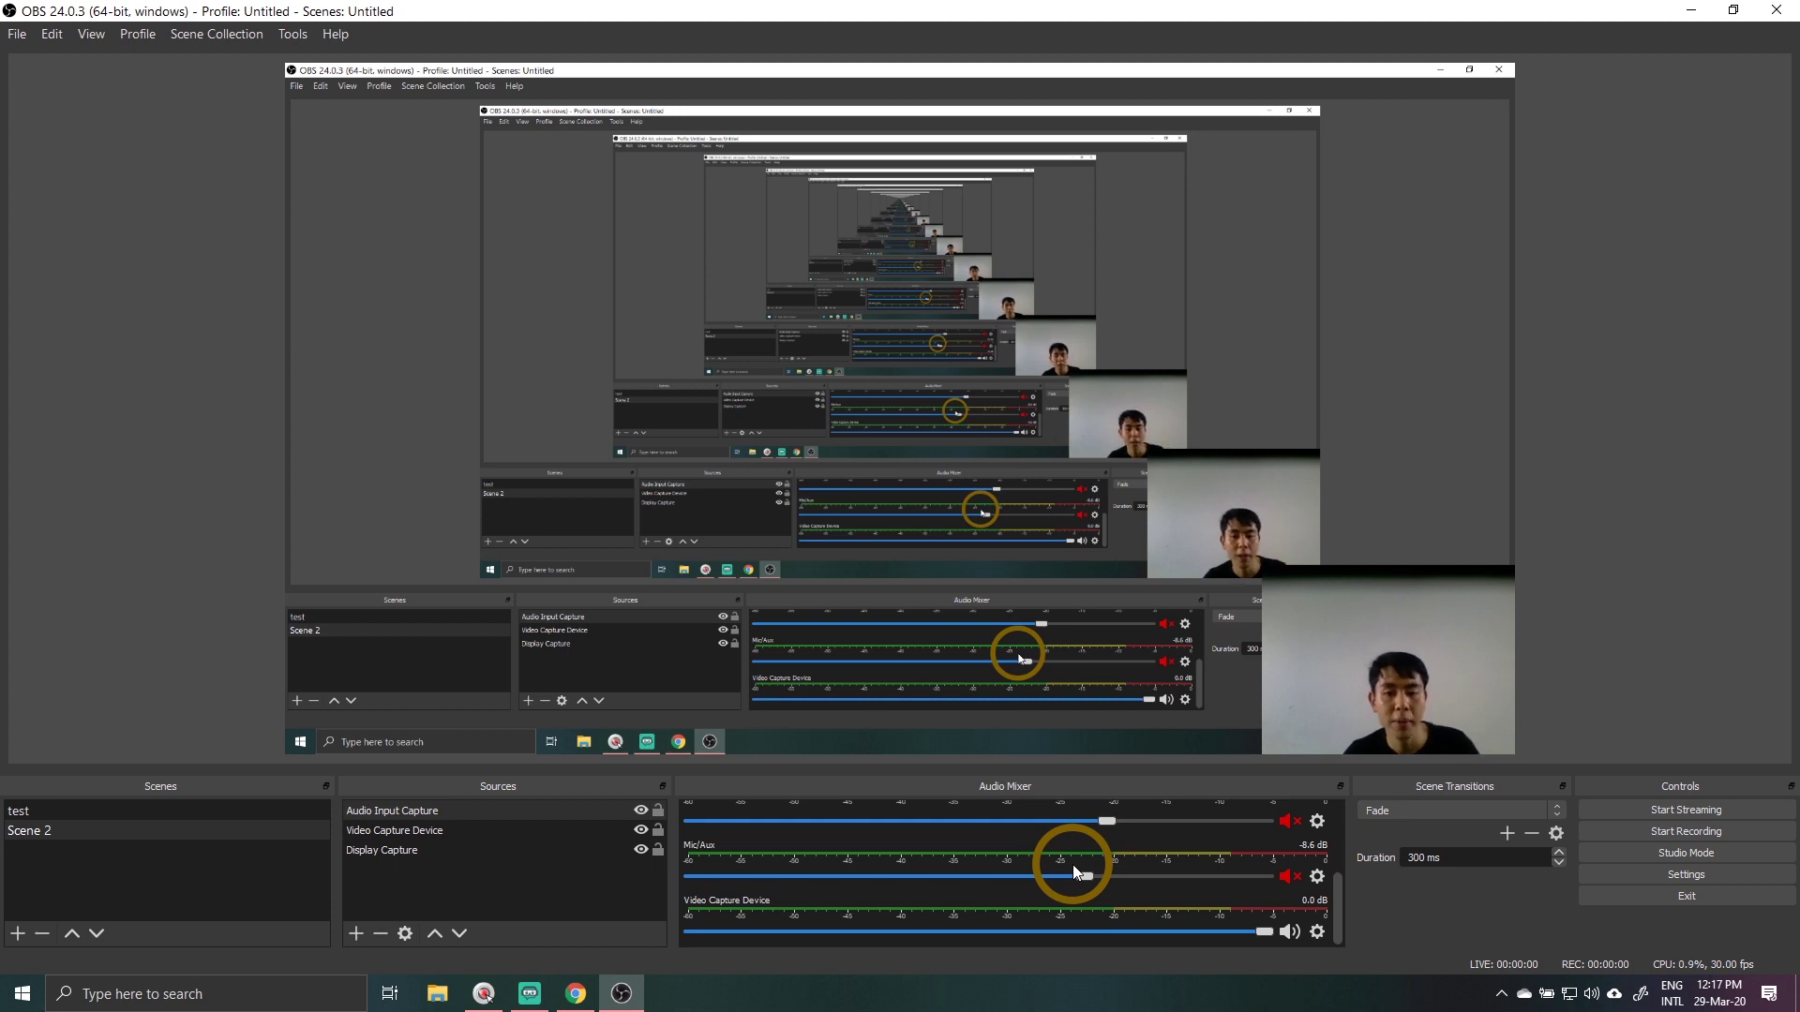
{"action": "scroll", "coordinate": [1291, 881], "scroll_direction": "up", "scroll_amount": 2}
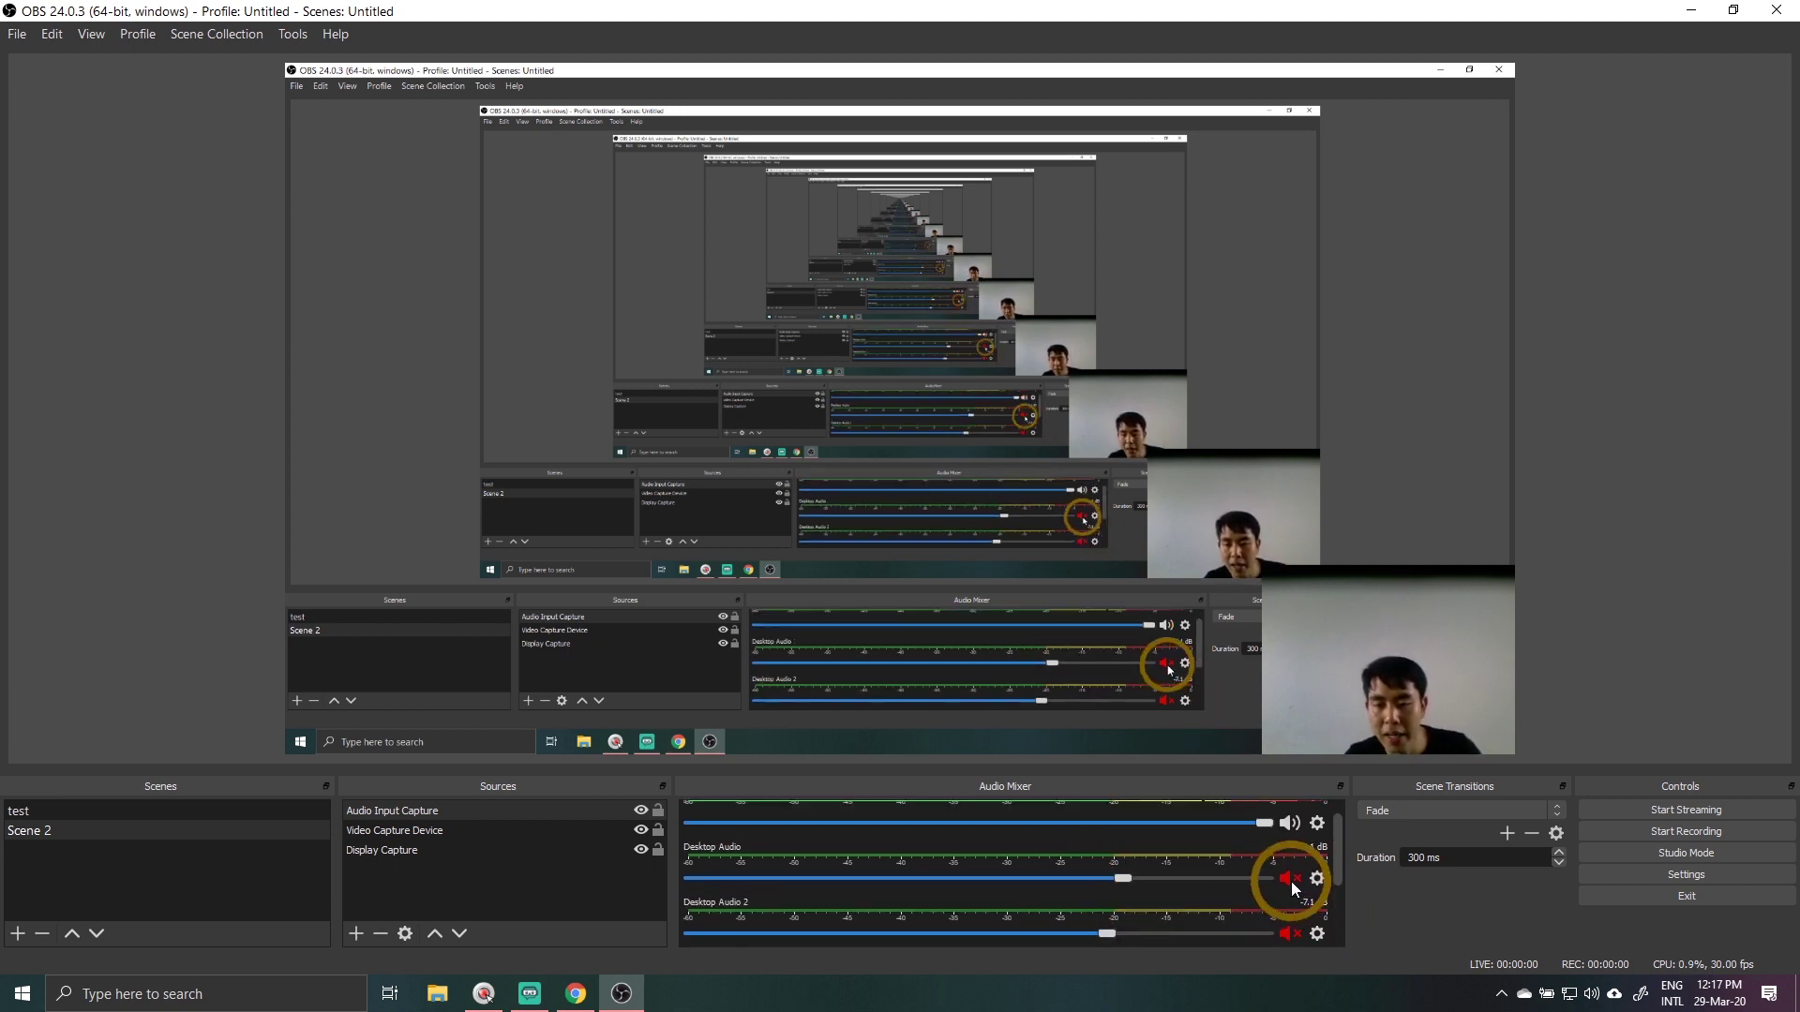
{"action": "scroll", "coordinate": [1173, 903], "scroll_direction": "up", "scroll_amount": 1}
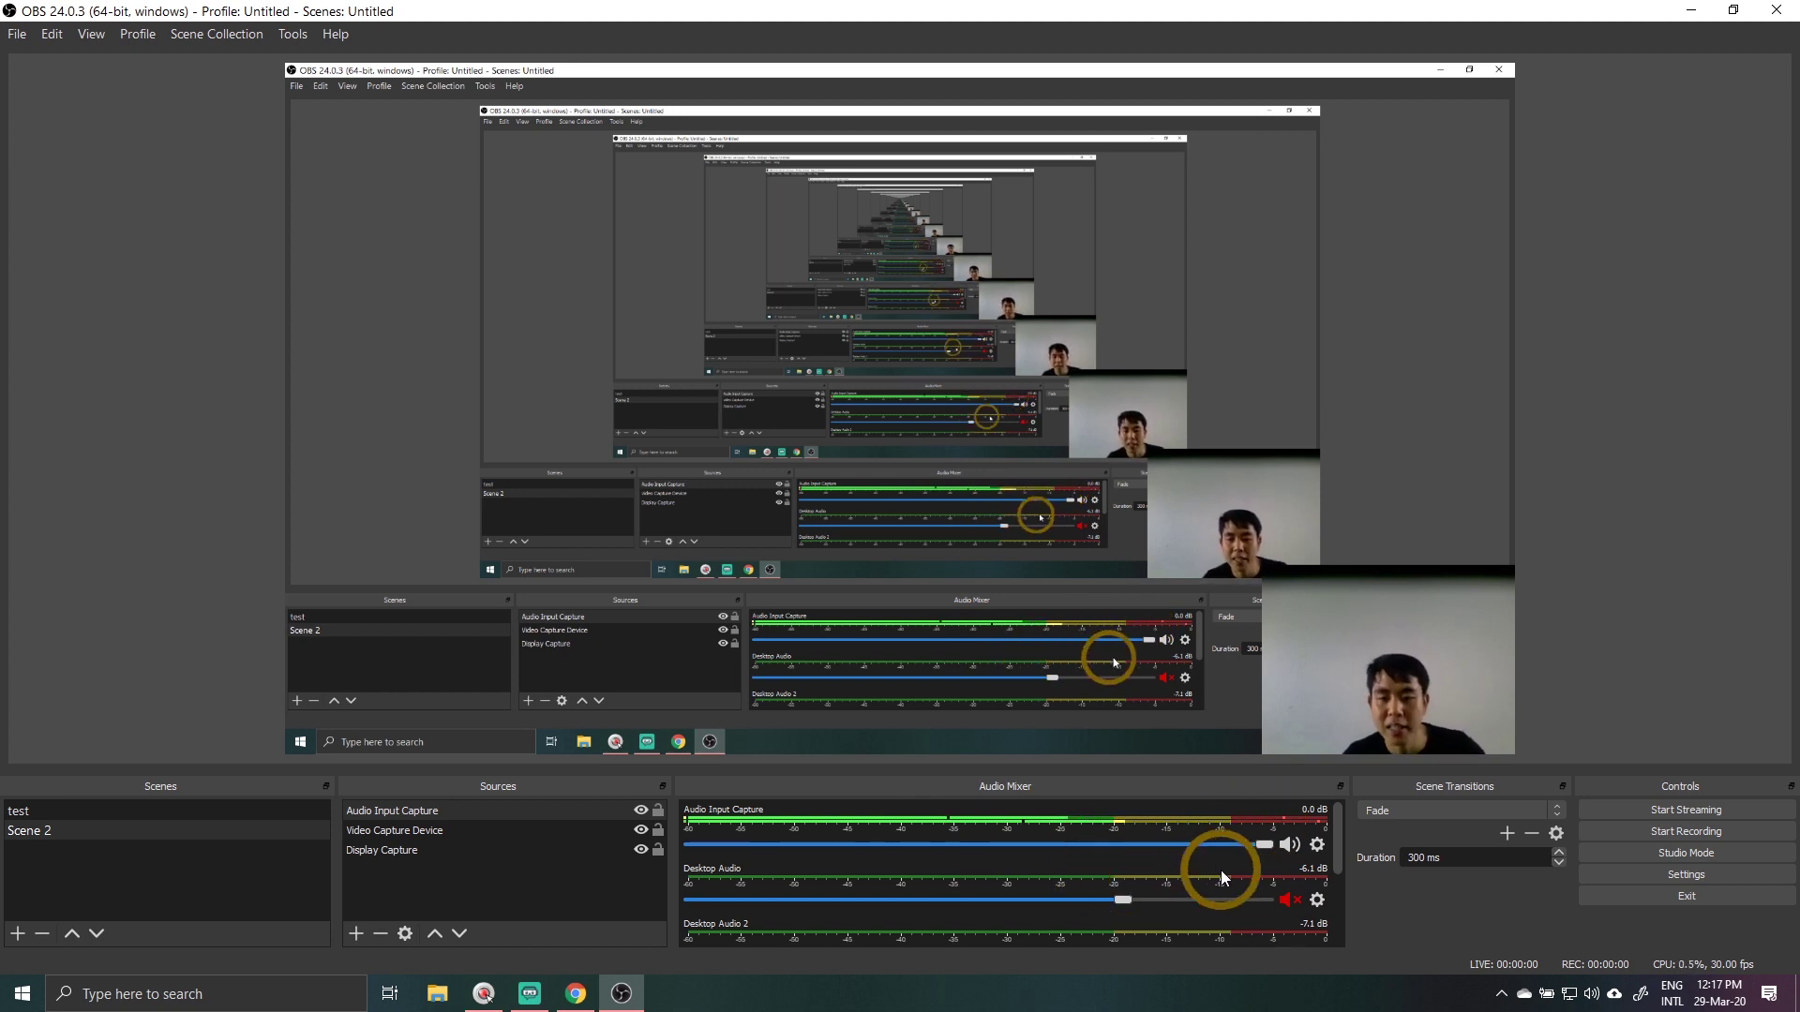
{"action": "left_click_drag", "start_coordinate": [1258, 845], "coordinate": [1200, 844]}
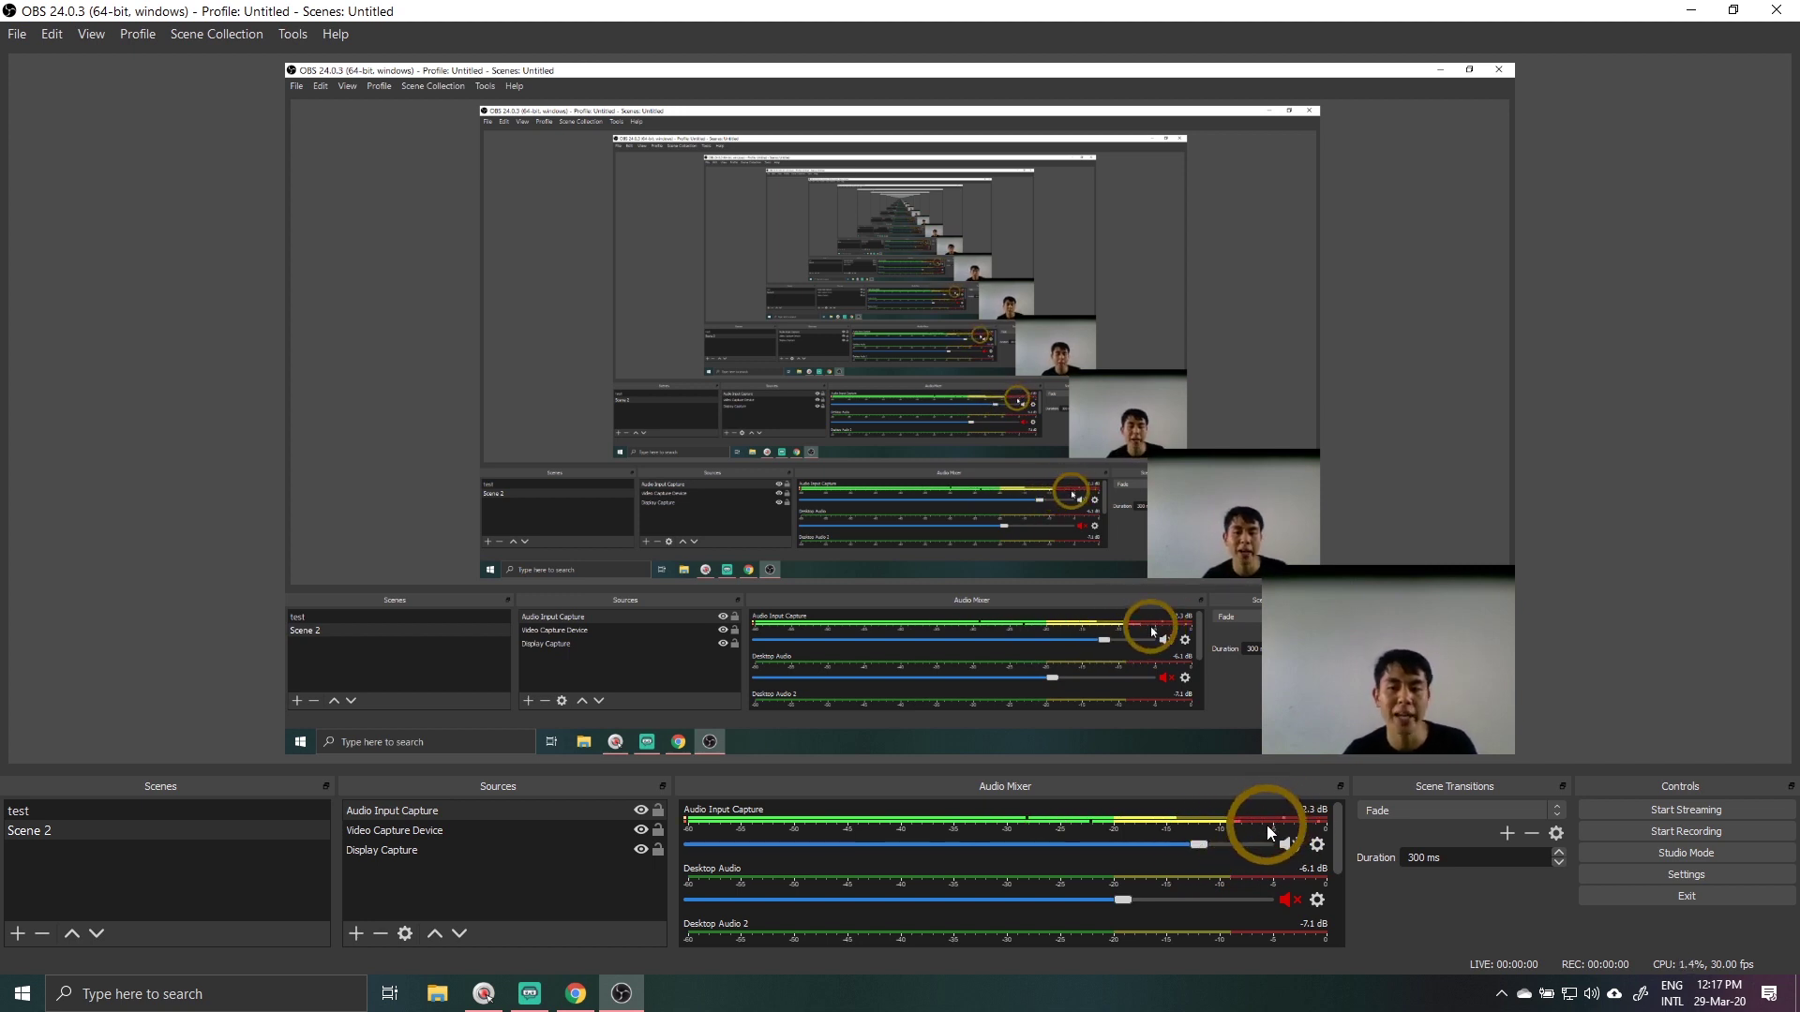
- Lower the Audio Input Capture volume to -2.8 dB and record a short test clip
{"action": "left_click_drag", "start_coordinate": [1206, 844], "coordinate": [1187, 842]}
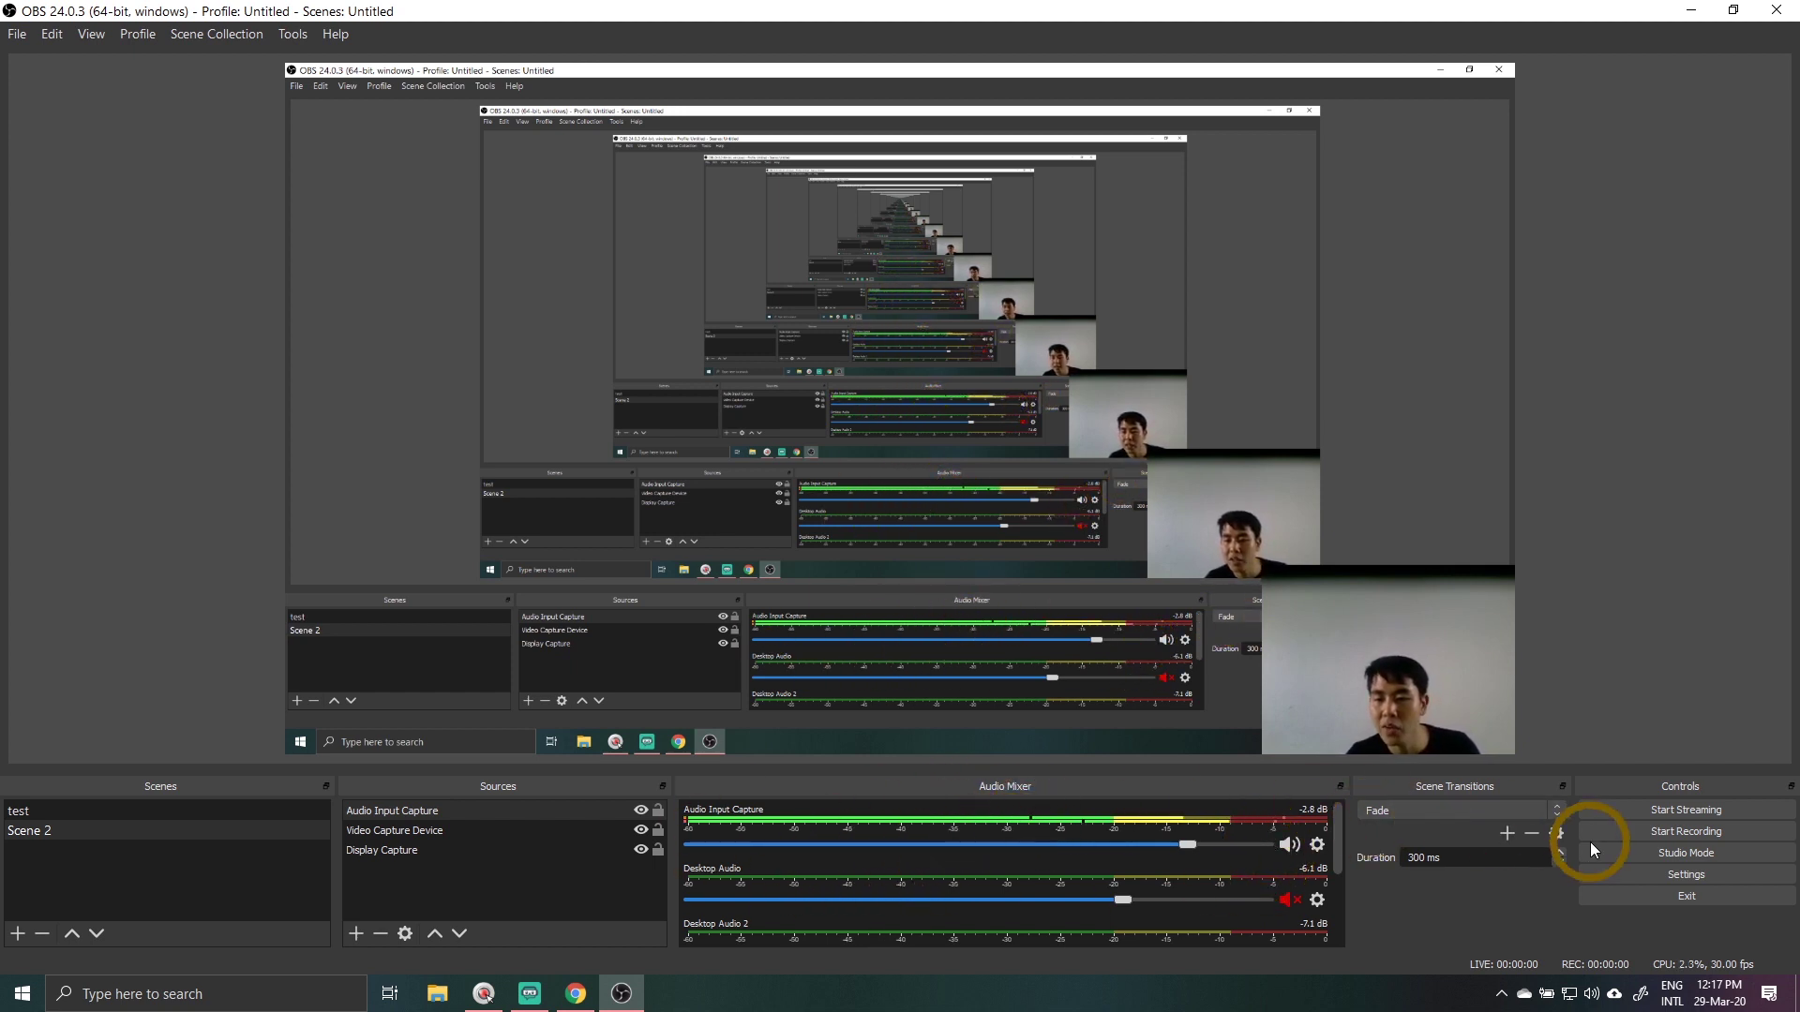
{"action": "left_click", "coordinate": [1681, 835]}
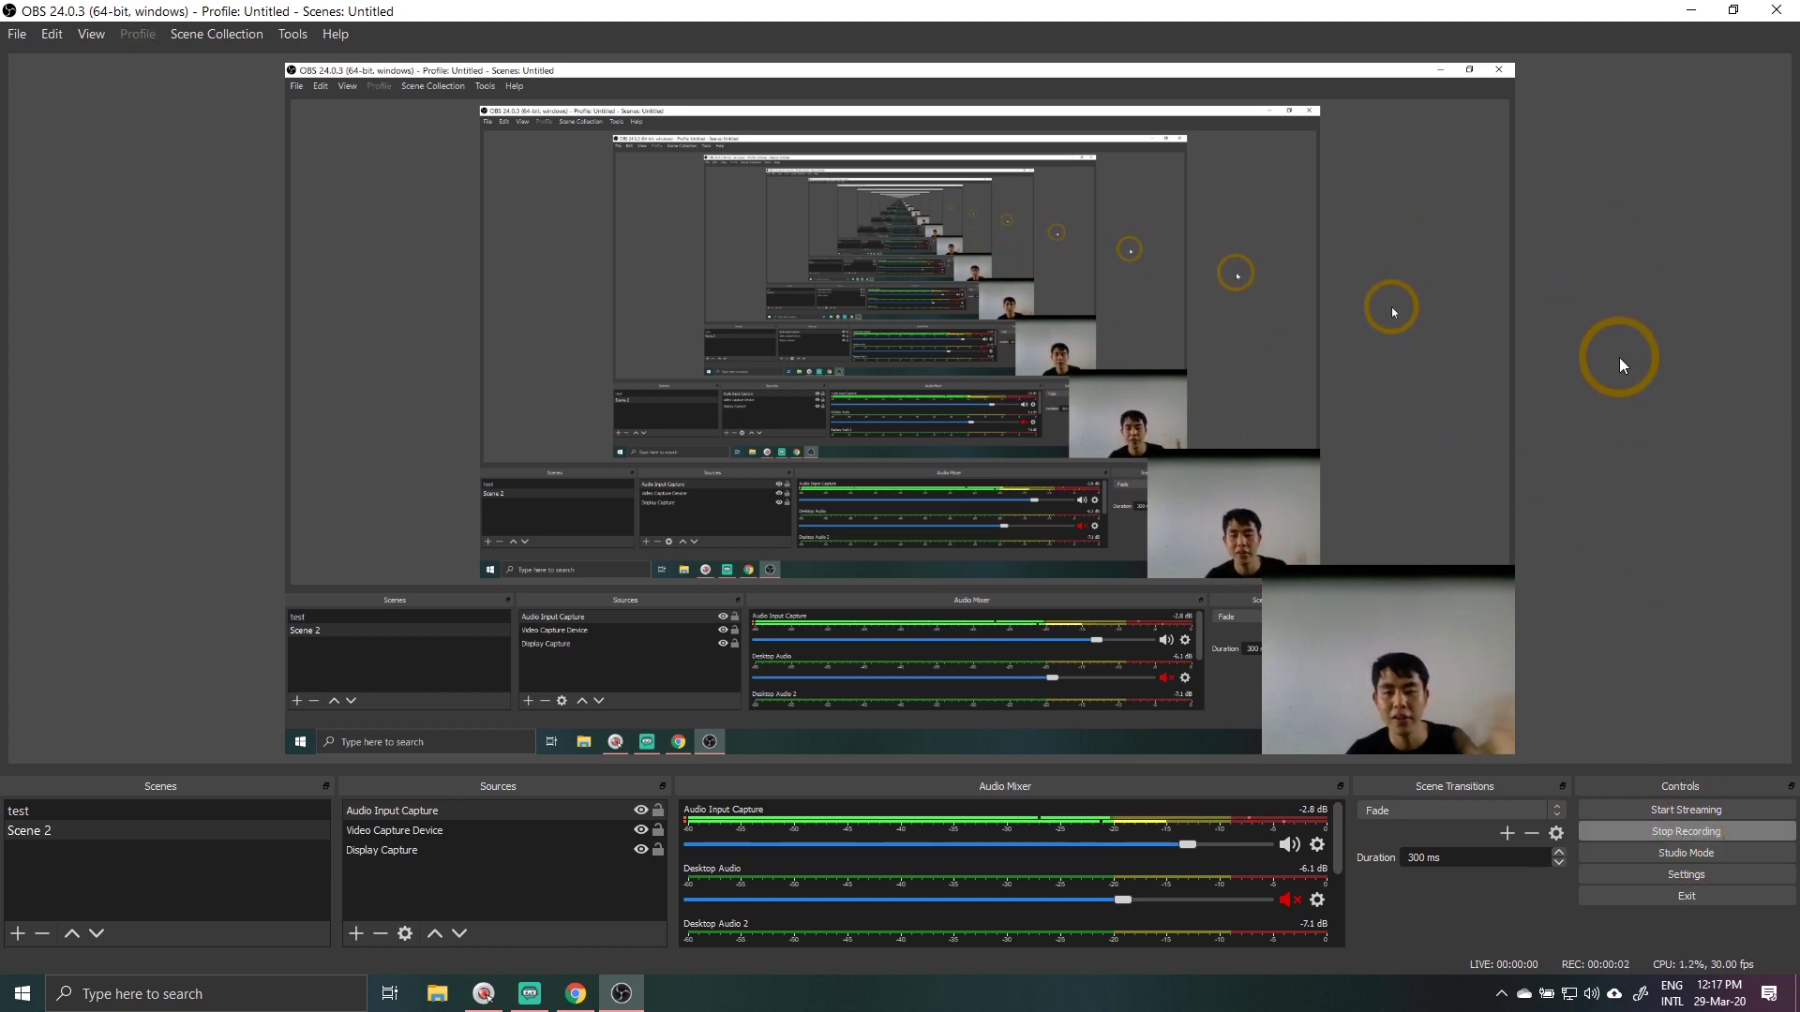
{"action": "left_click", "coordinate": [1650, 831]}
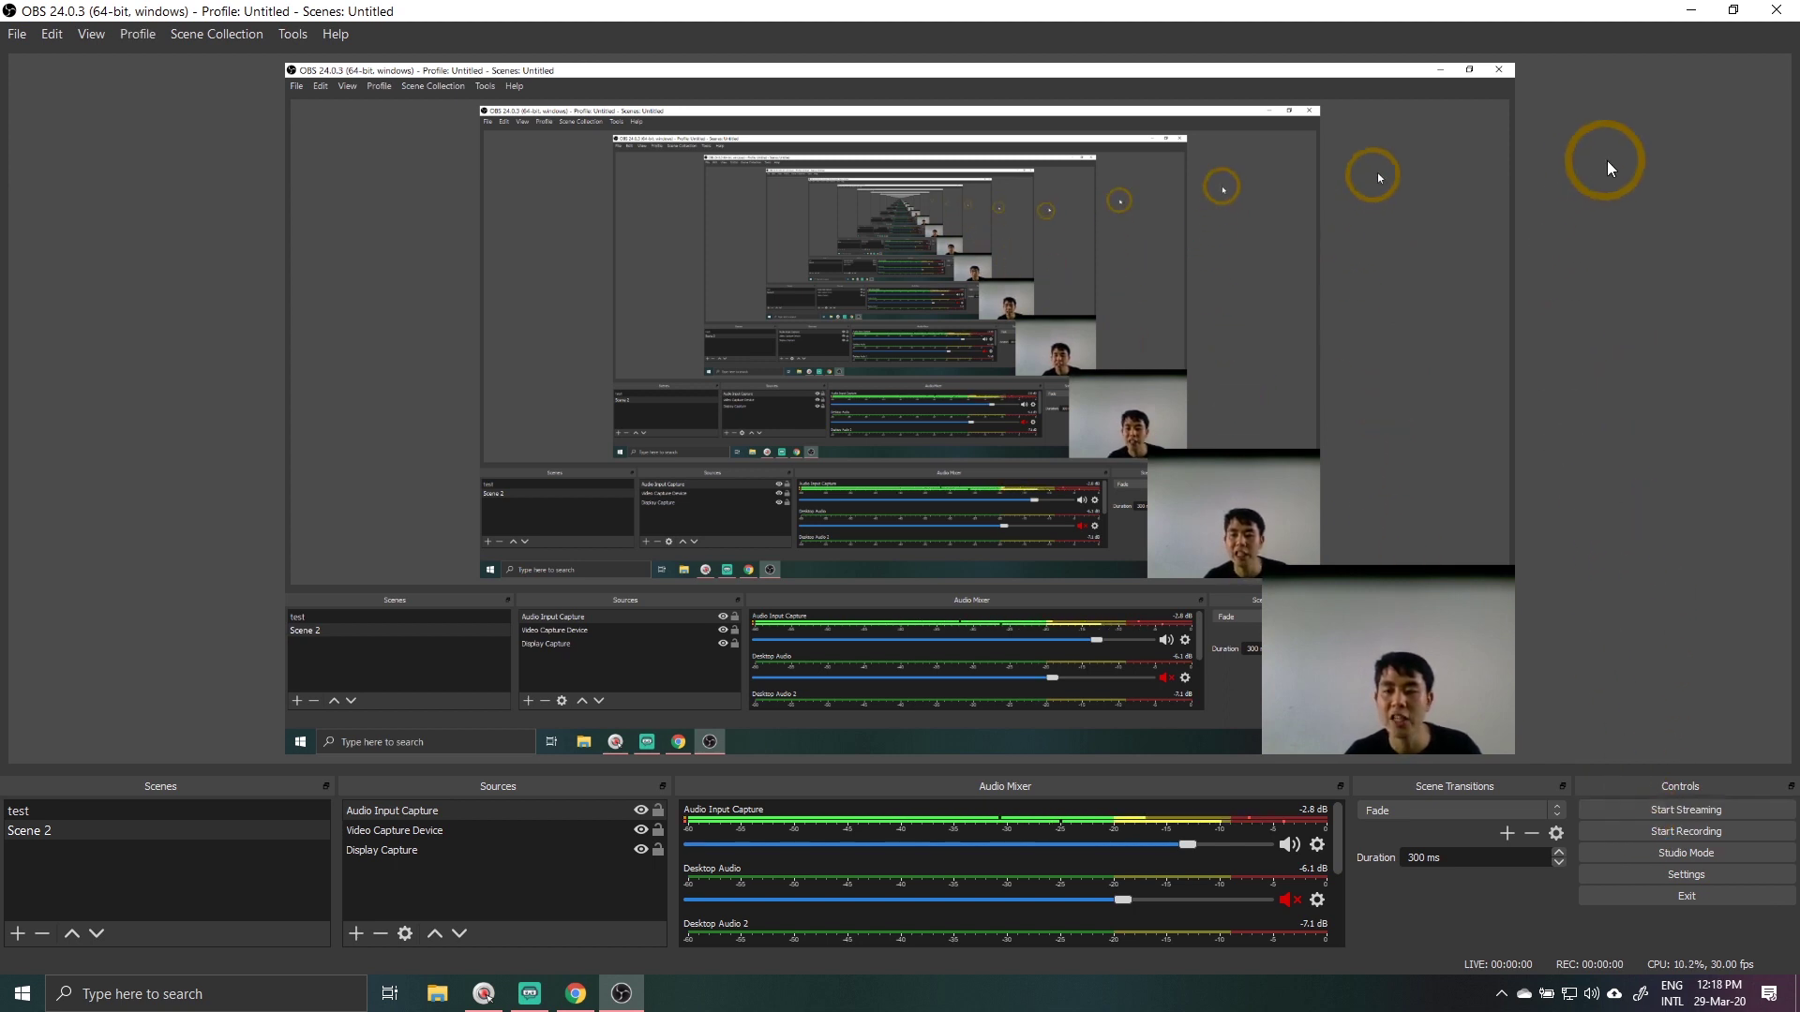
{"action": "left_click", "coordinate": [1699, 17]}
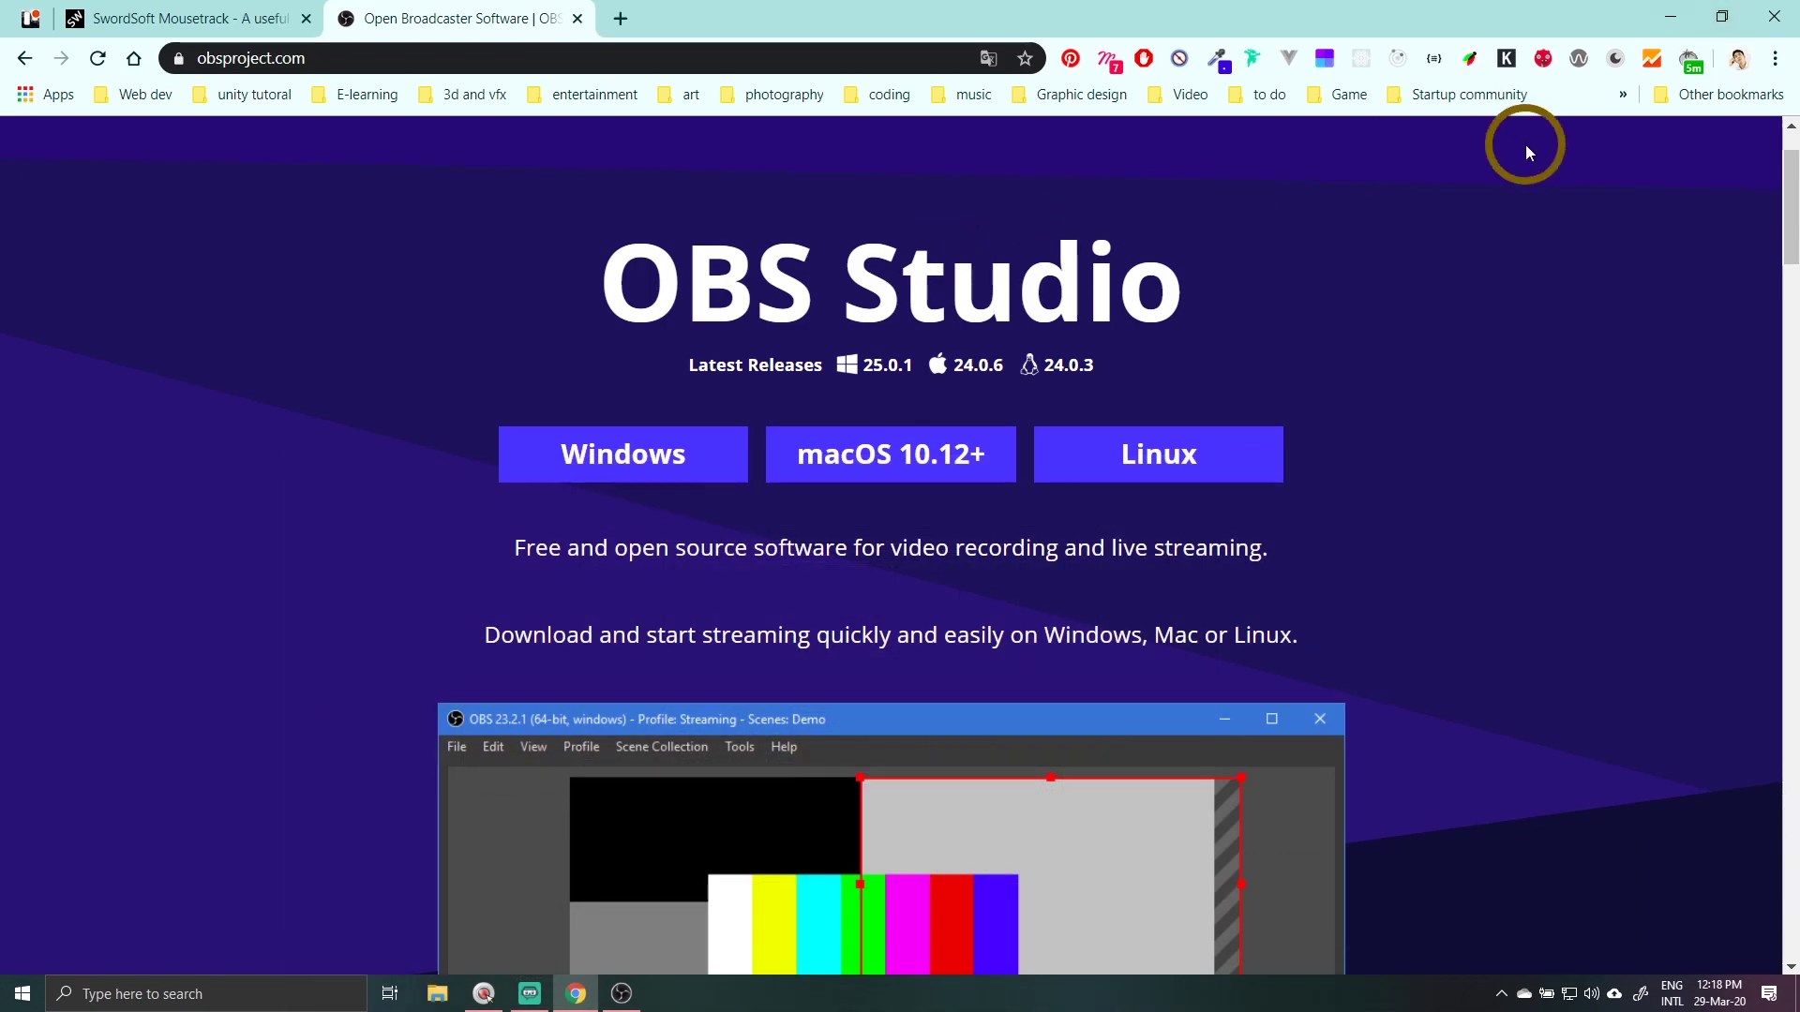
{"action": "left_click", "coordinate": [1669, 17]}
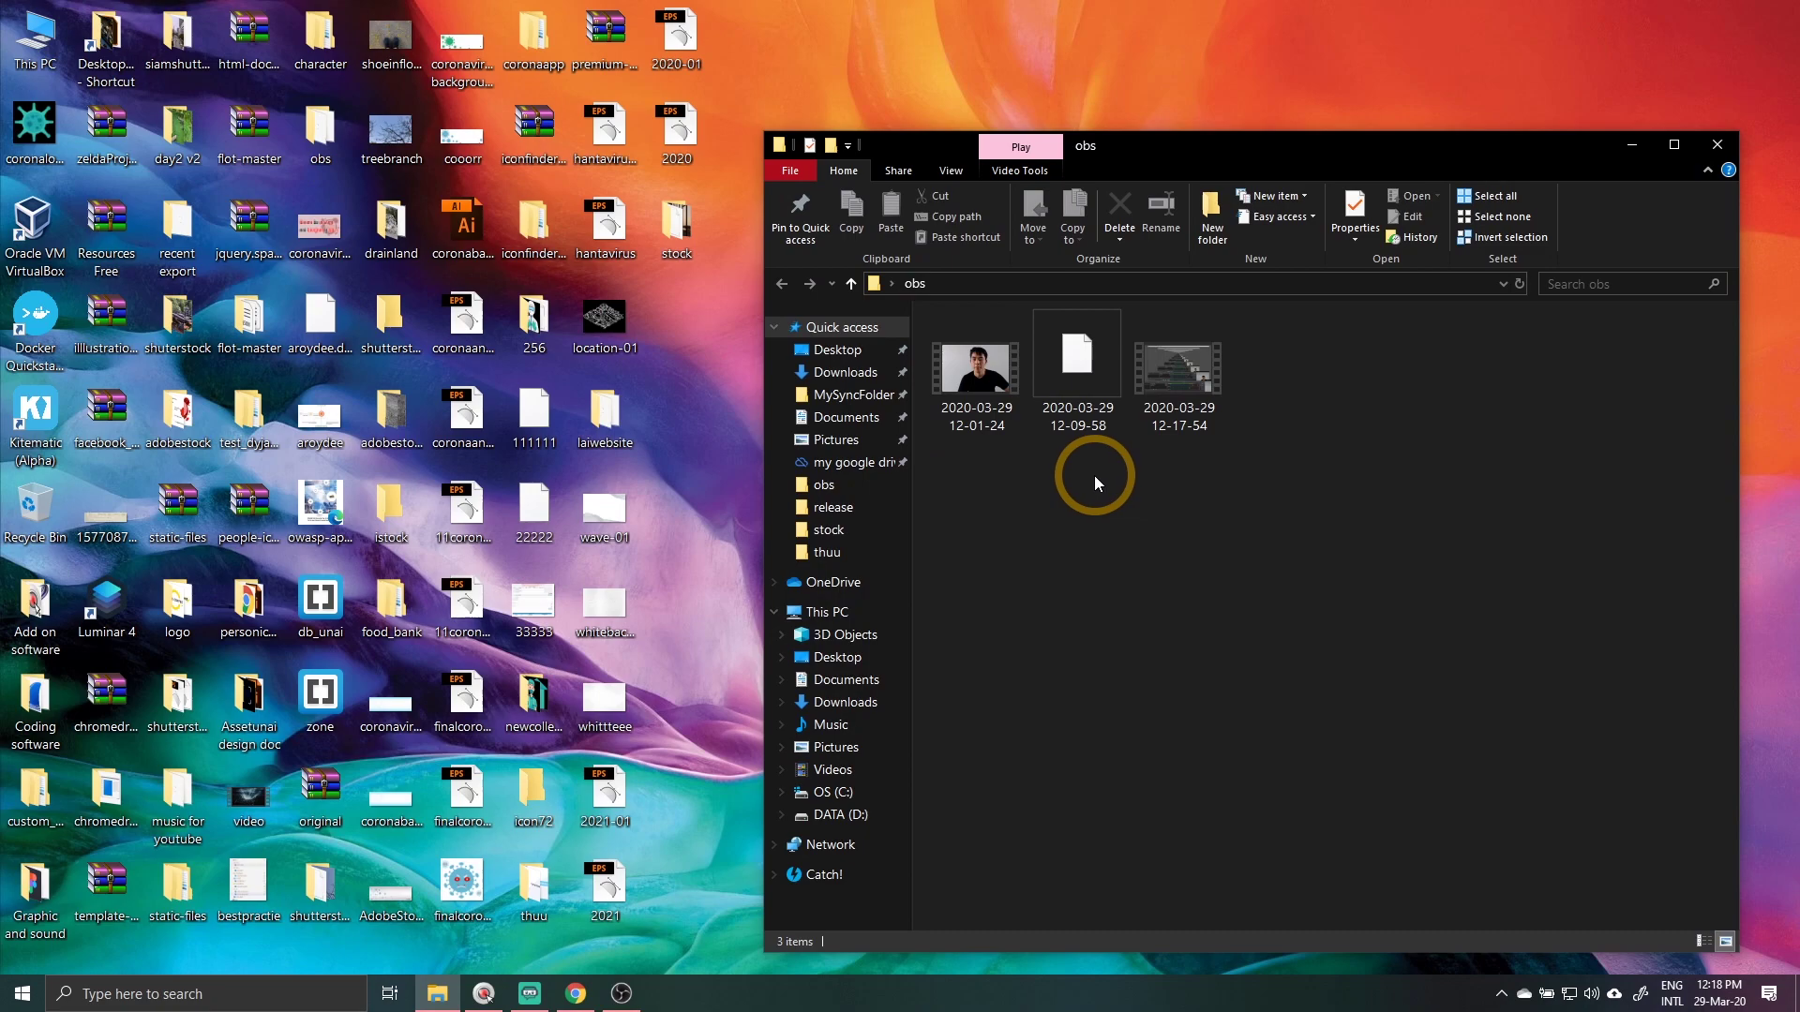
{"action": "left_click", "coordinate": [1168, 356]}
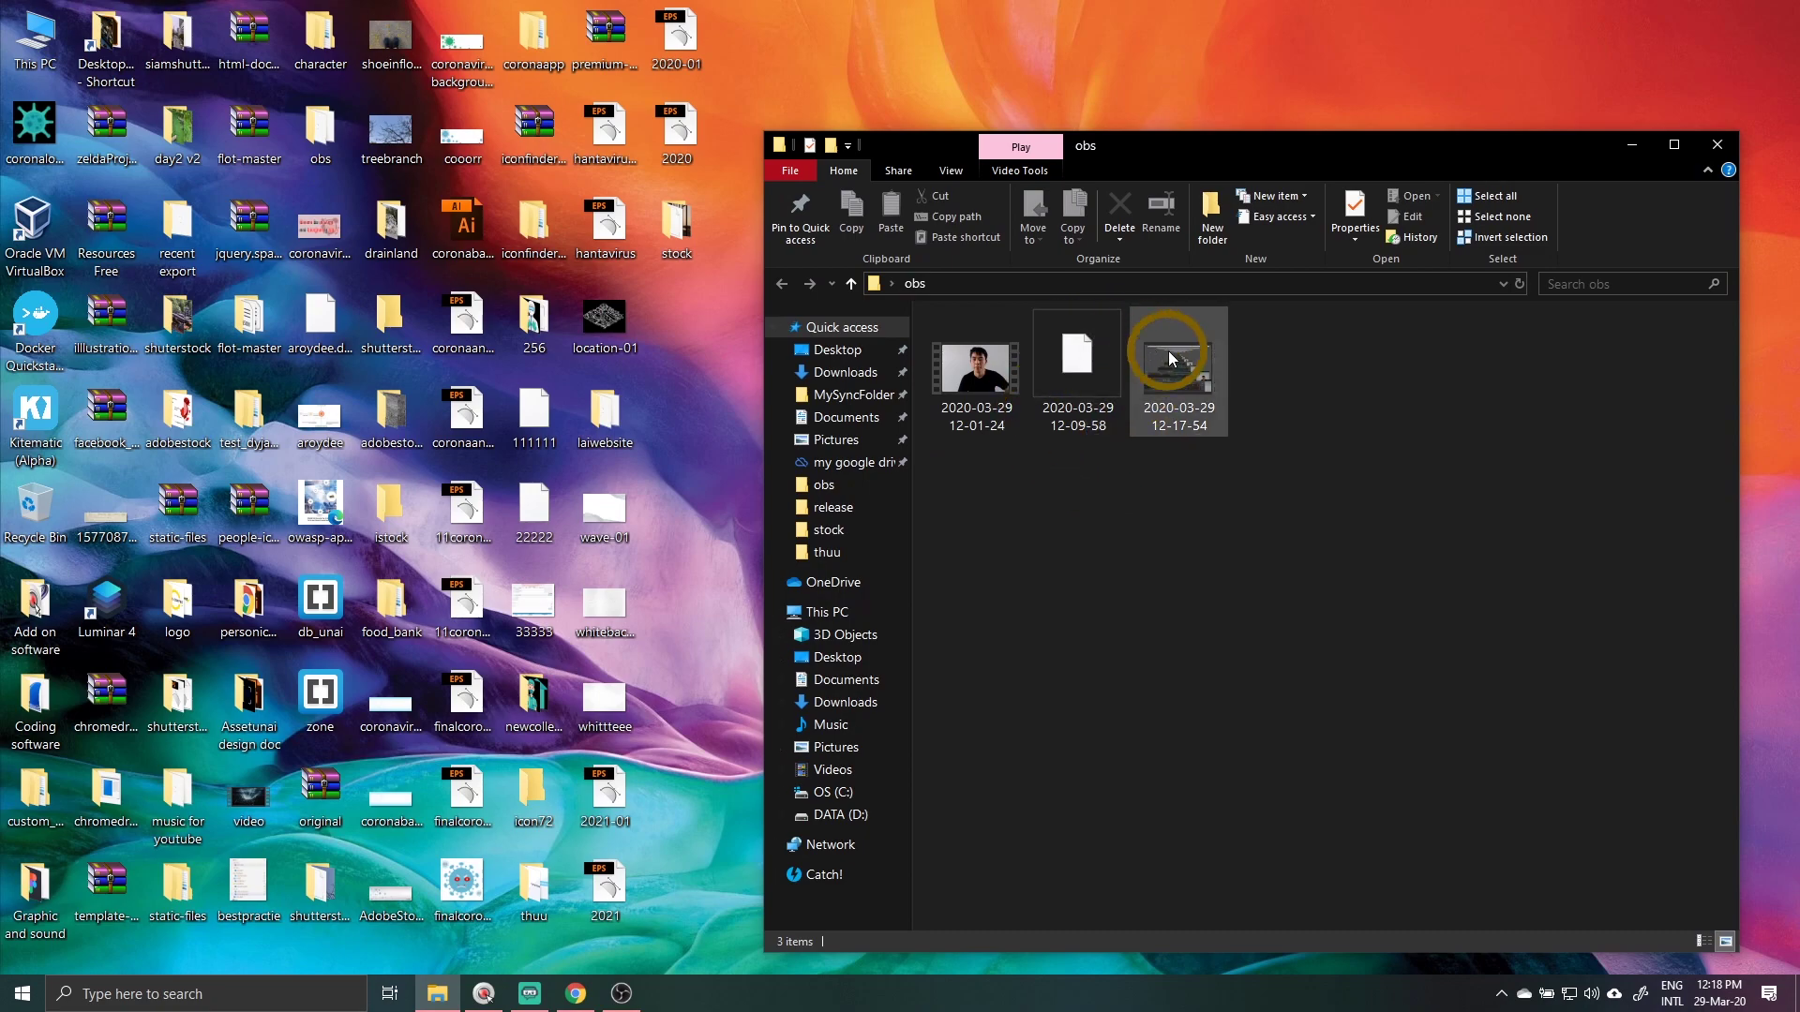
{"action": "double_click", "coordinate": [1173, 358]}
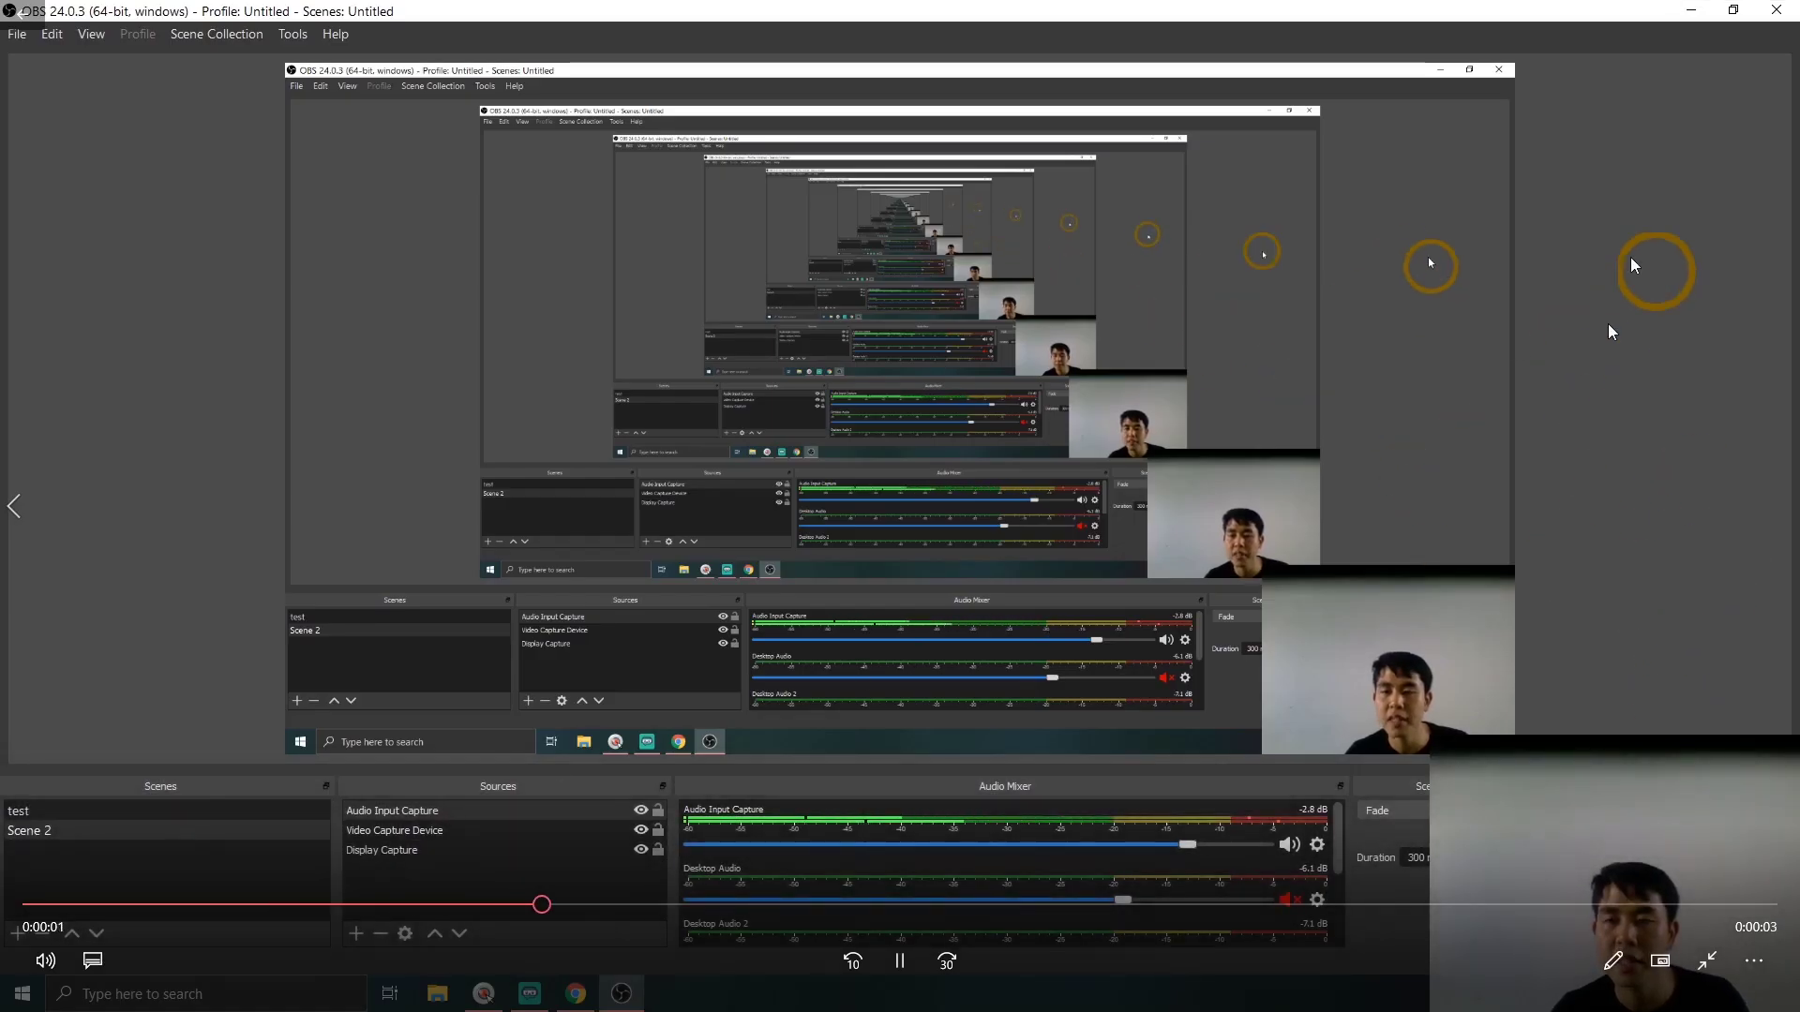
{"action": "key", "text": "alt+F4"}
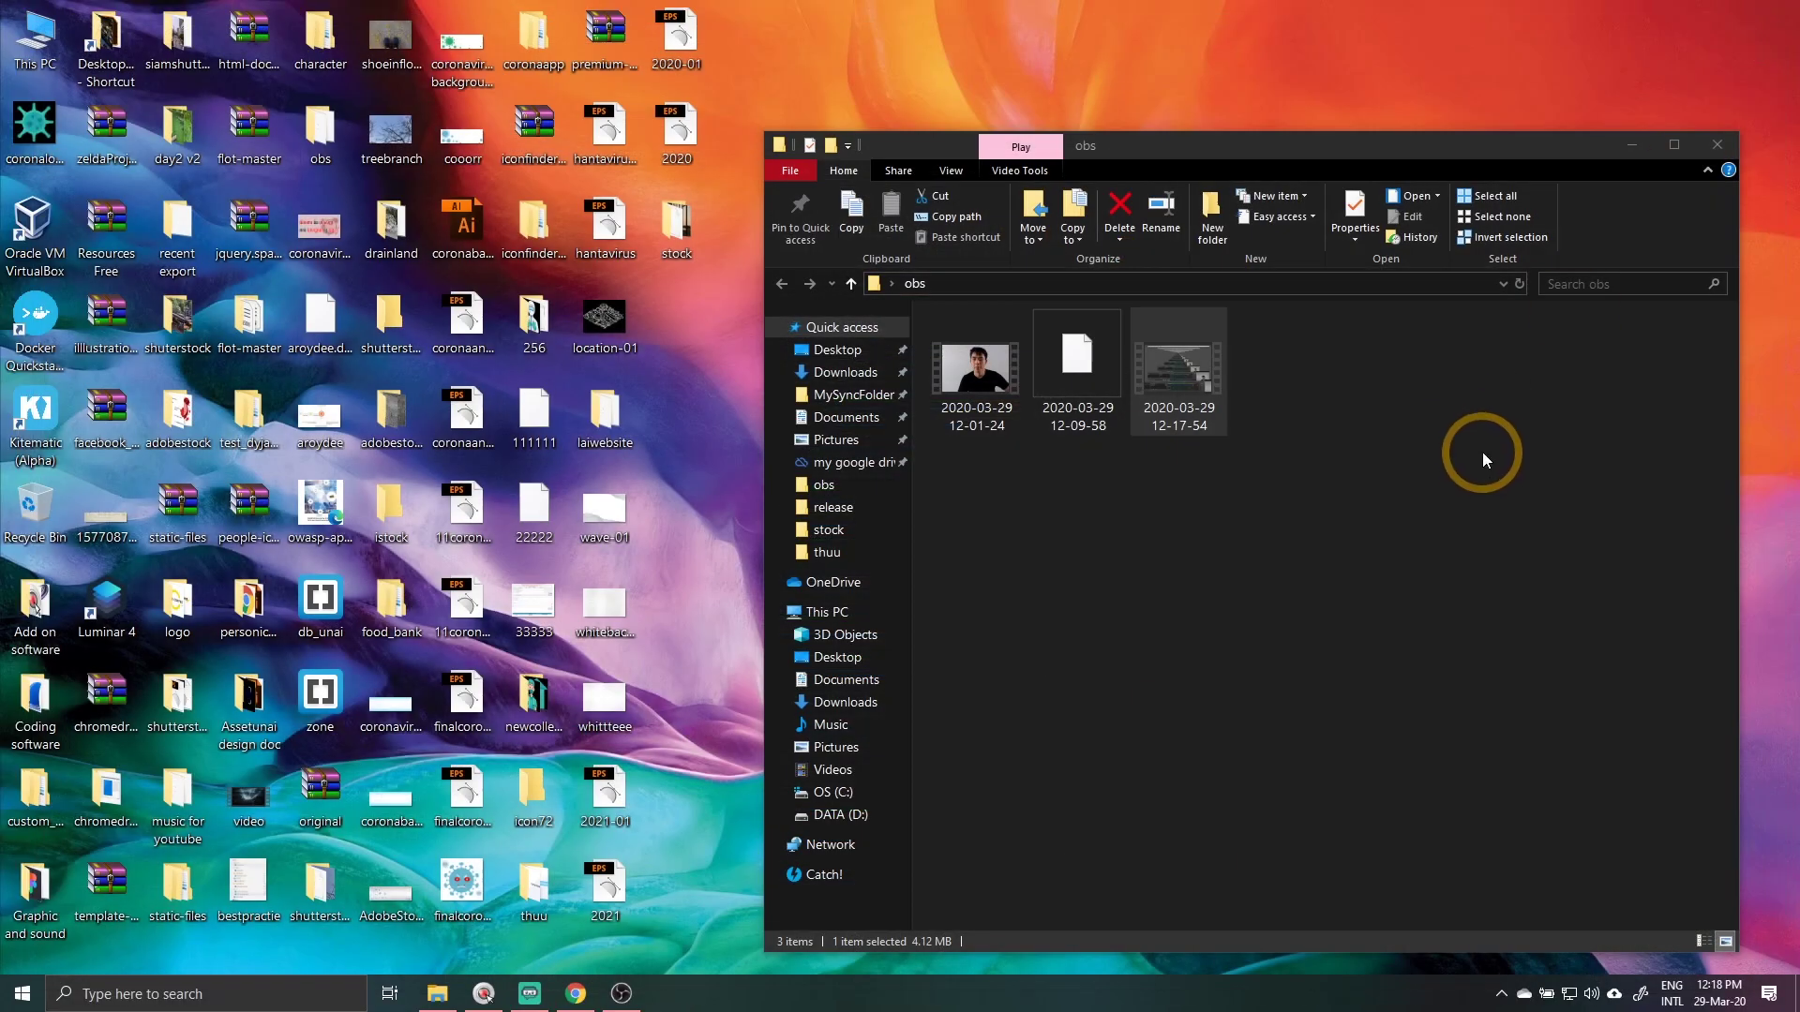
- Switch back to OBS Studio and select the Display Capture source in Scene 2
{"action": "left_click", "coordinate": [591, 980]}
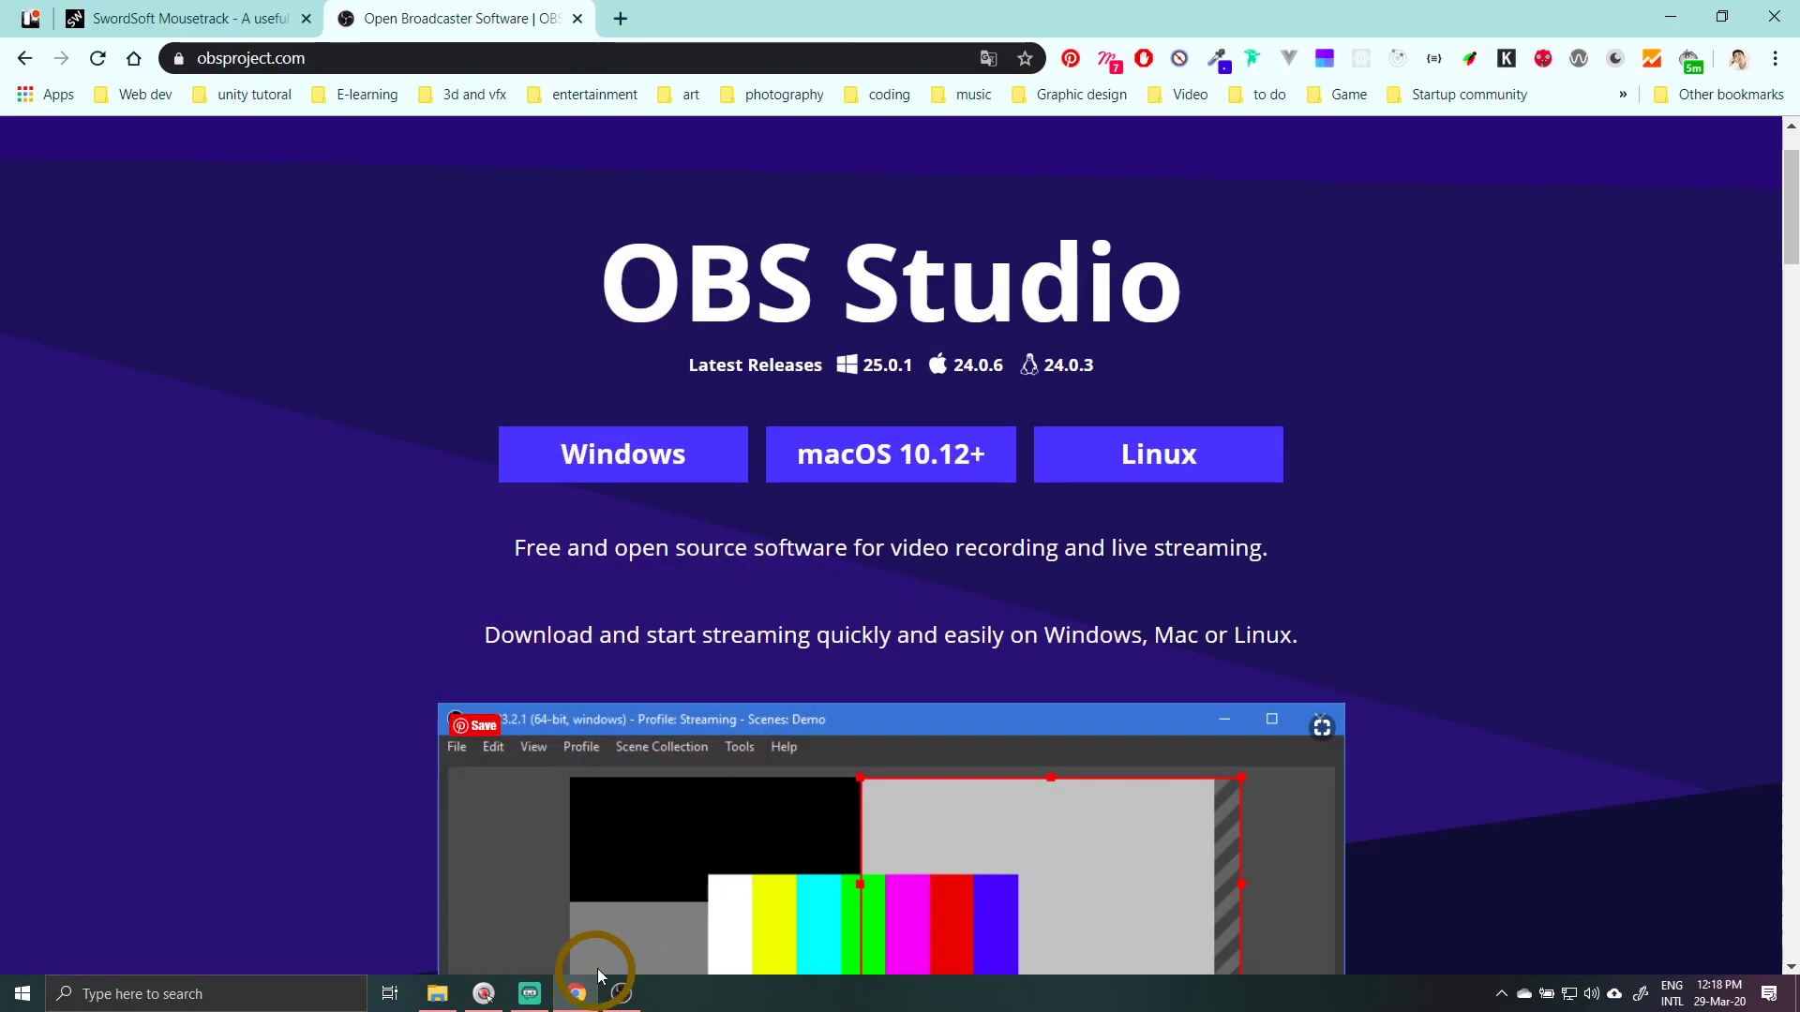
{"action": "left_click", "coordinate": [619, 992]}
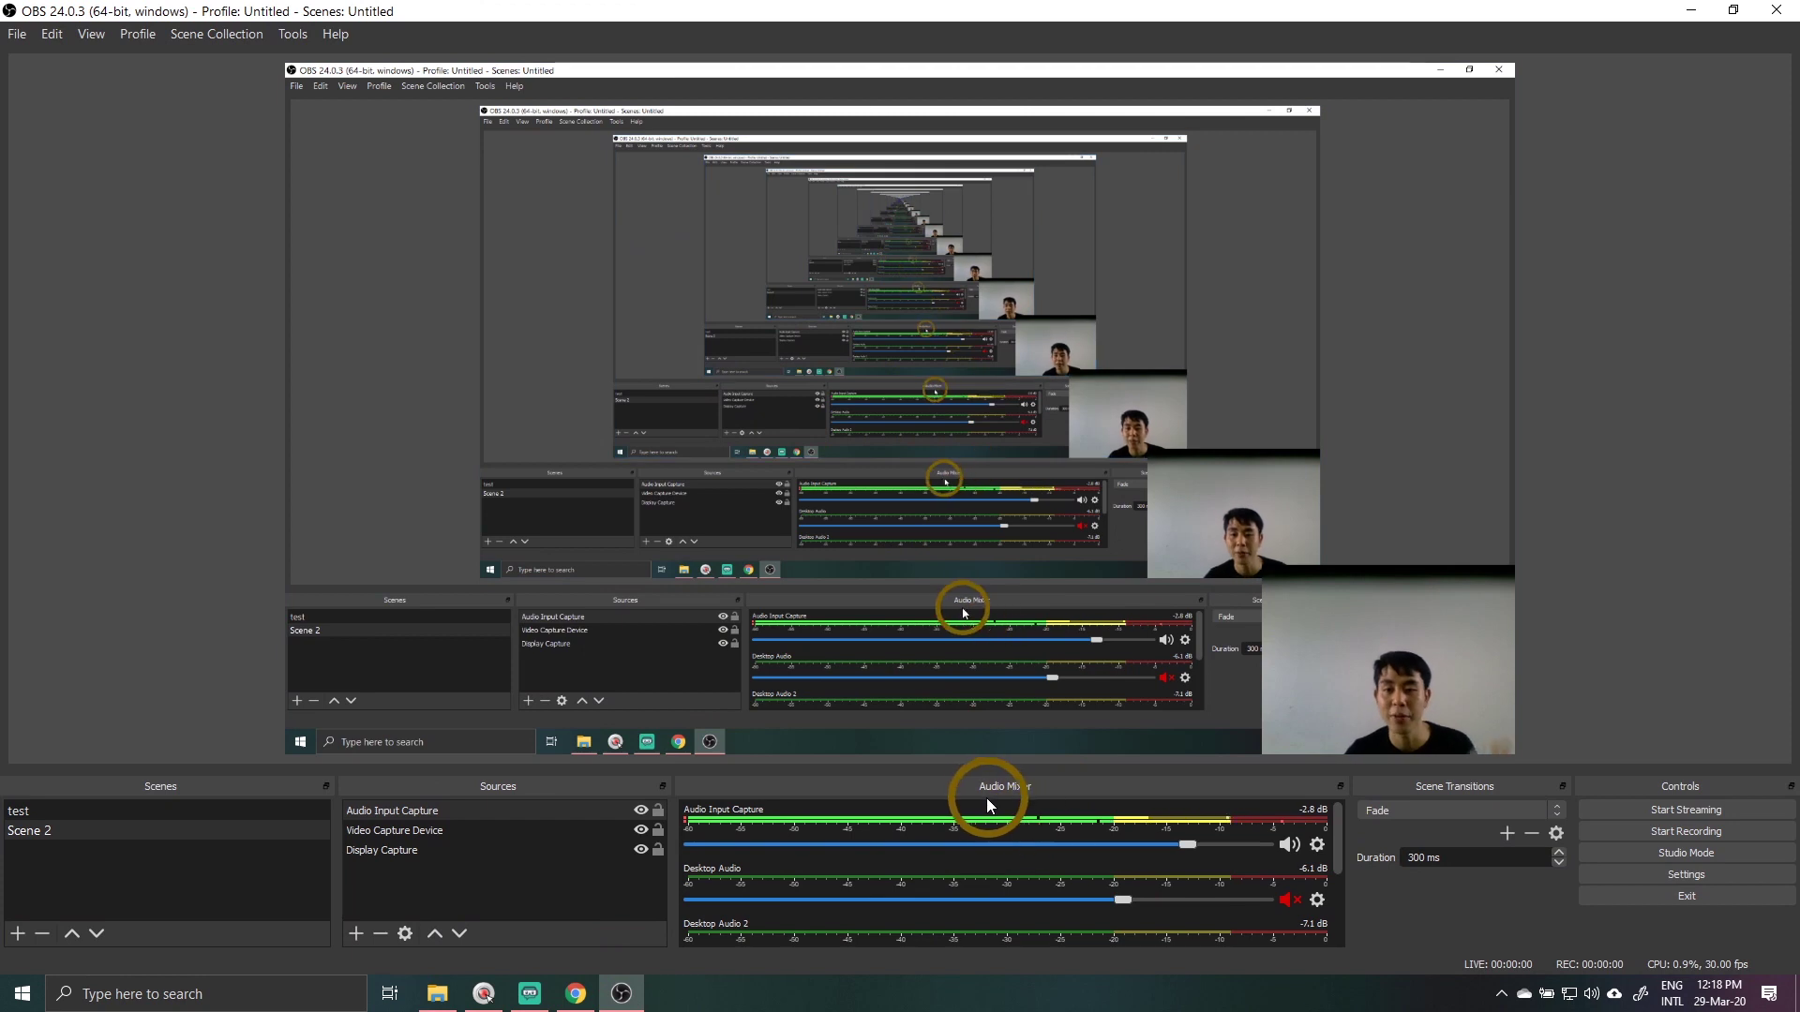
{"action": "left_click", "coordinate": [584, 848]}
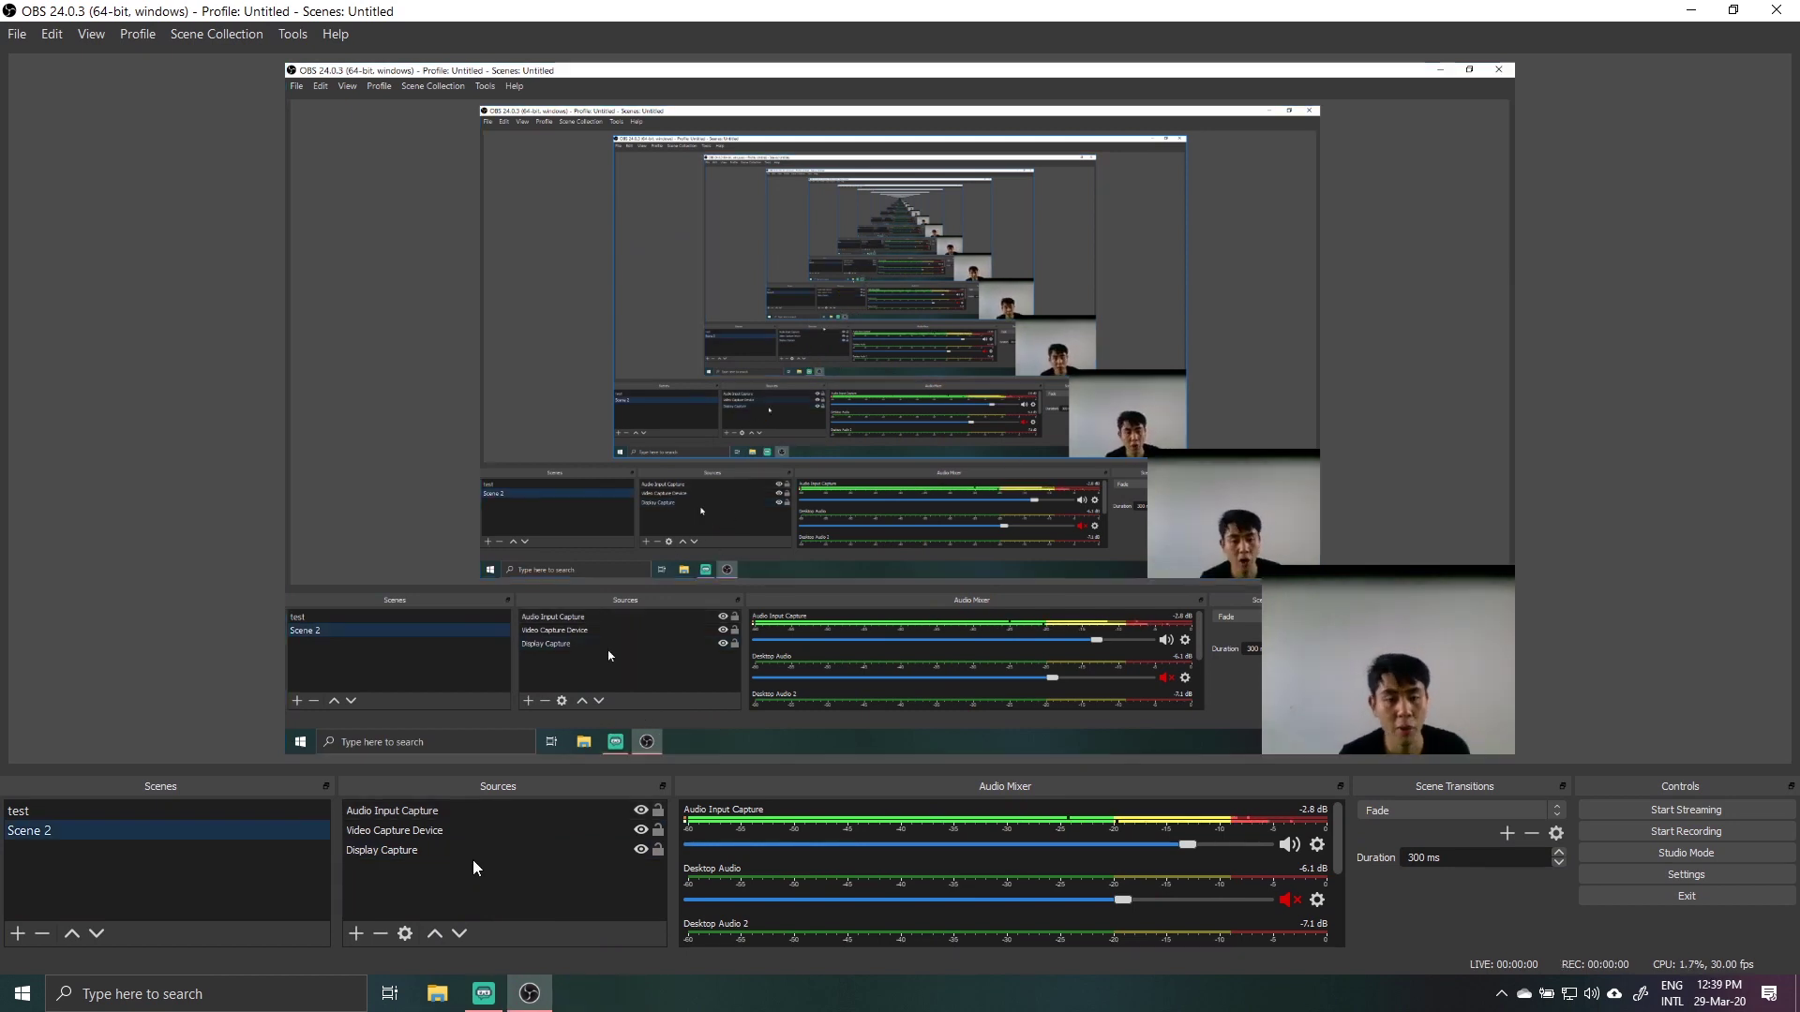
{"action": "left_click", "coordinate": [385, 858]}
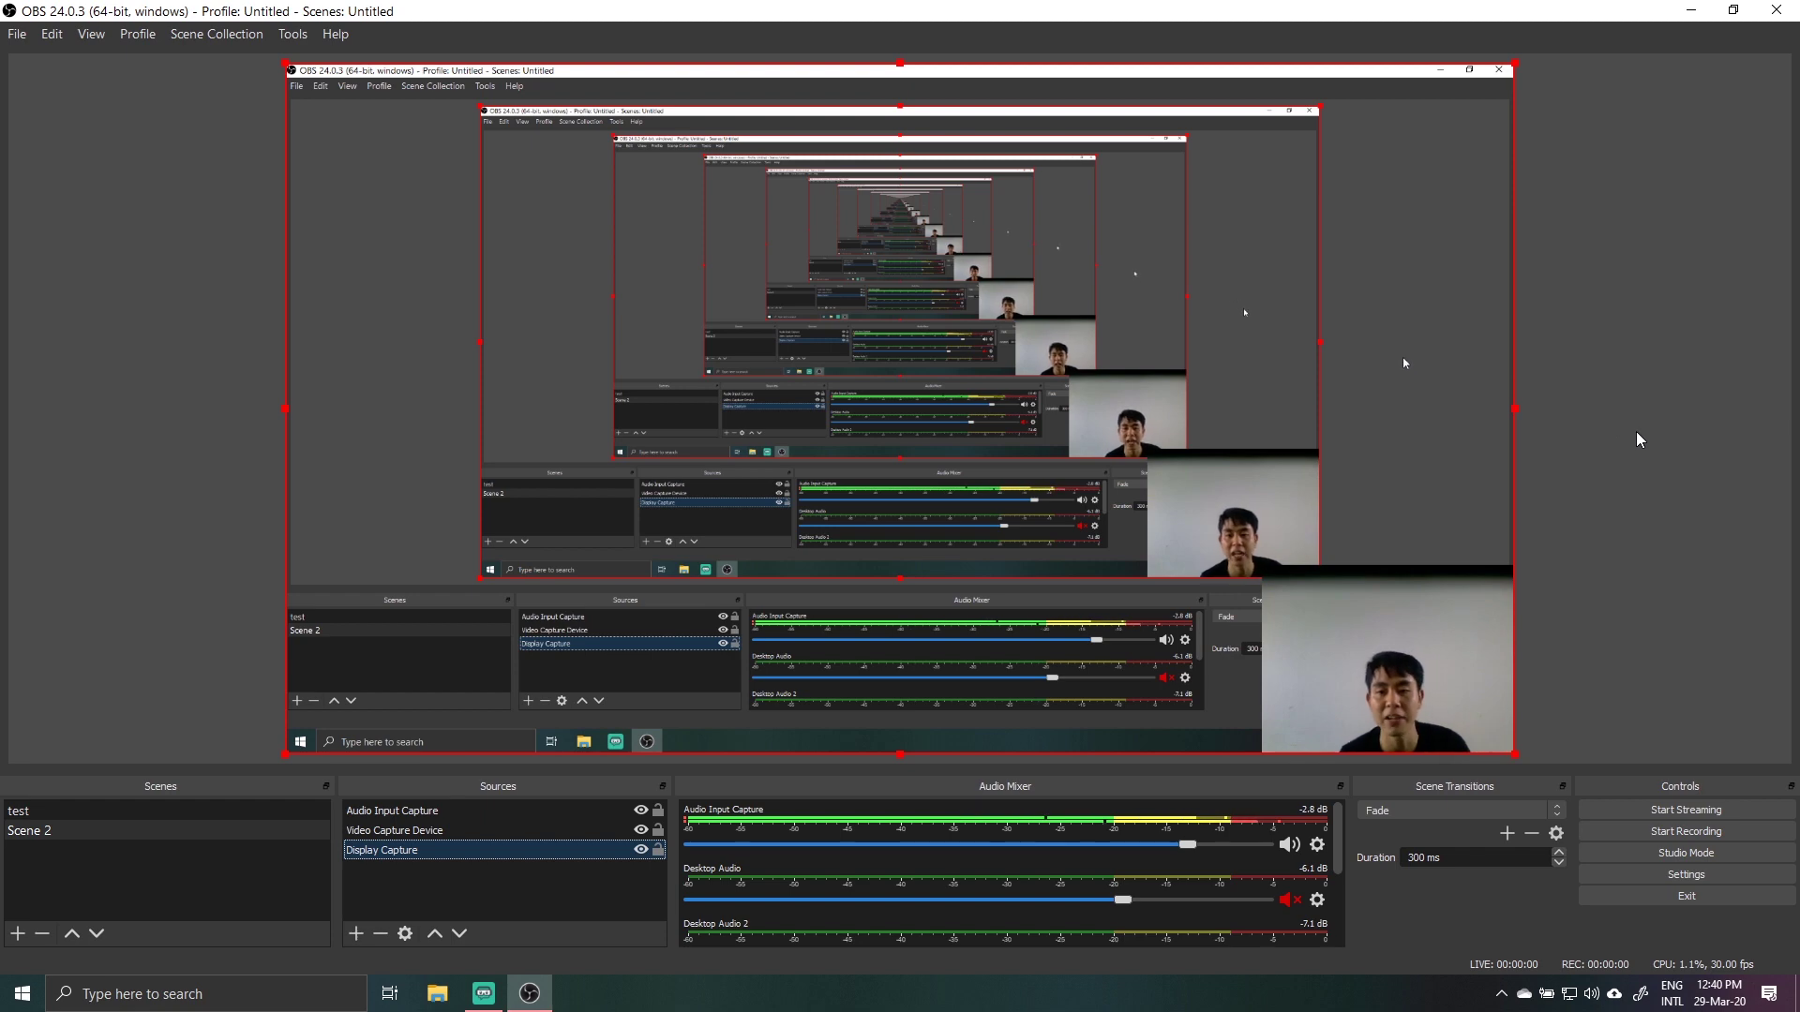
- Minimize OBS Studio, switch to the NVIDIA Control Panel, and show the program-specific settings of Manage 3D Settings
{"action": "left_click", "coordinate": [1691, 10]}
{"action": "right_click", "coordinate": [1459, 228]}
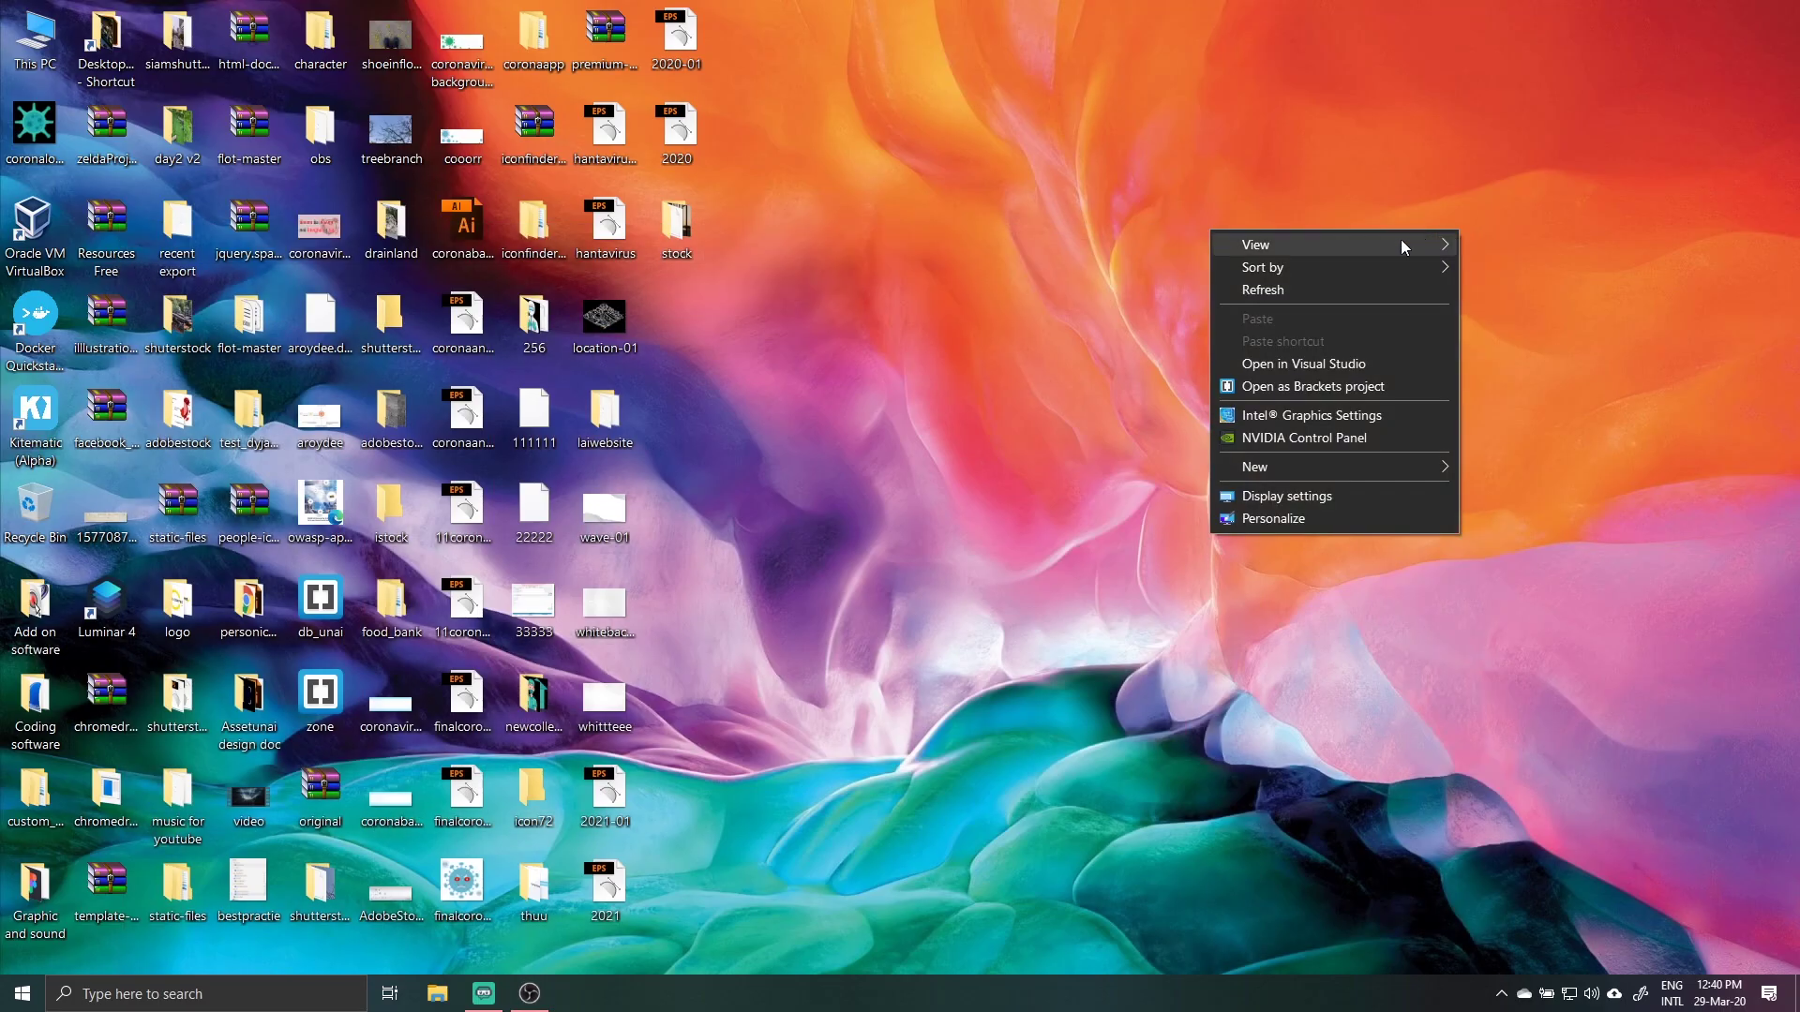
{"action": "left_click", "coordinate": [1337, 440]}
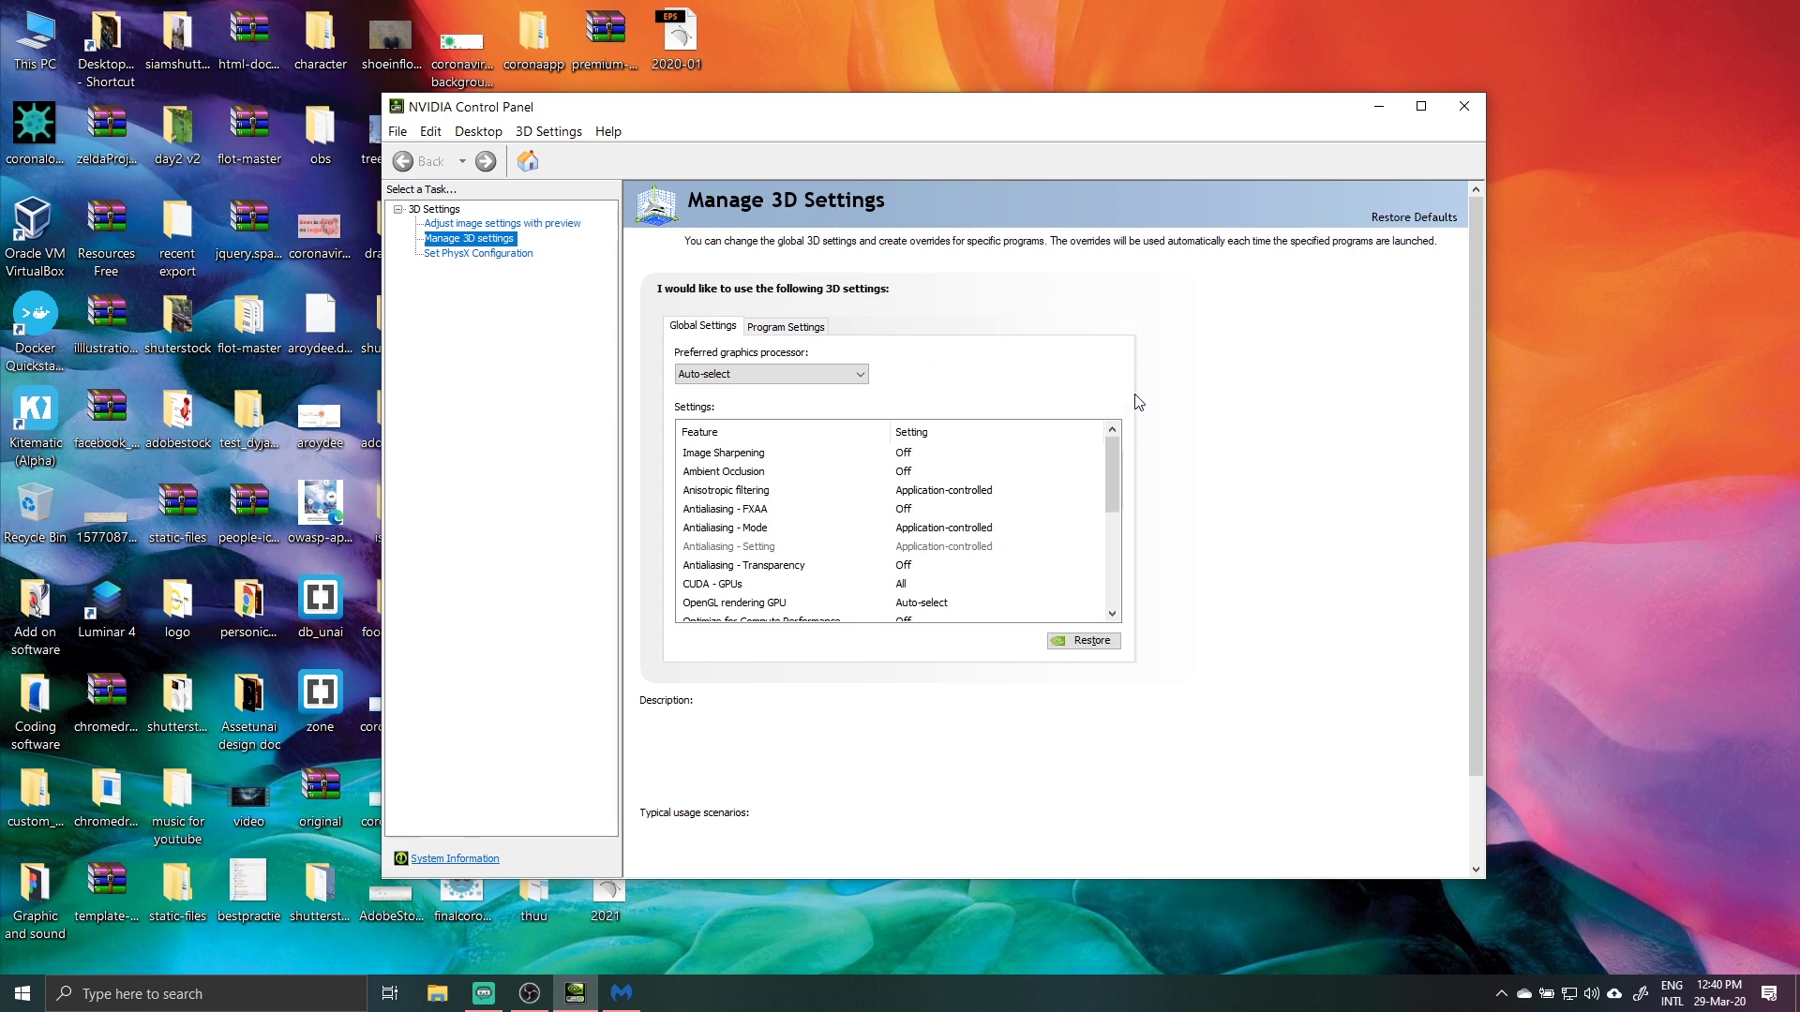
{"action": "left_click", "coordinate": [516, 224]}
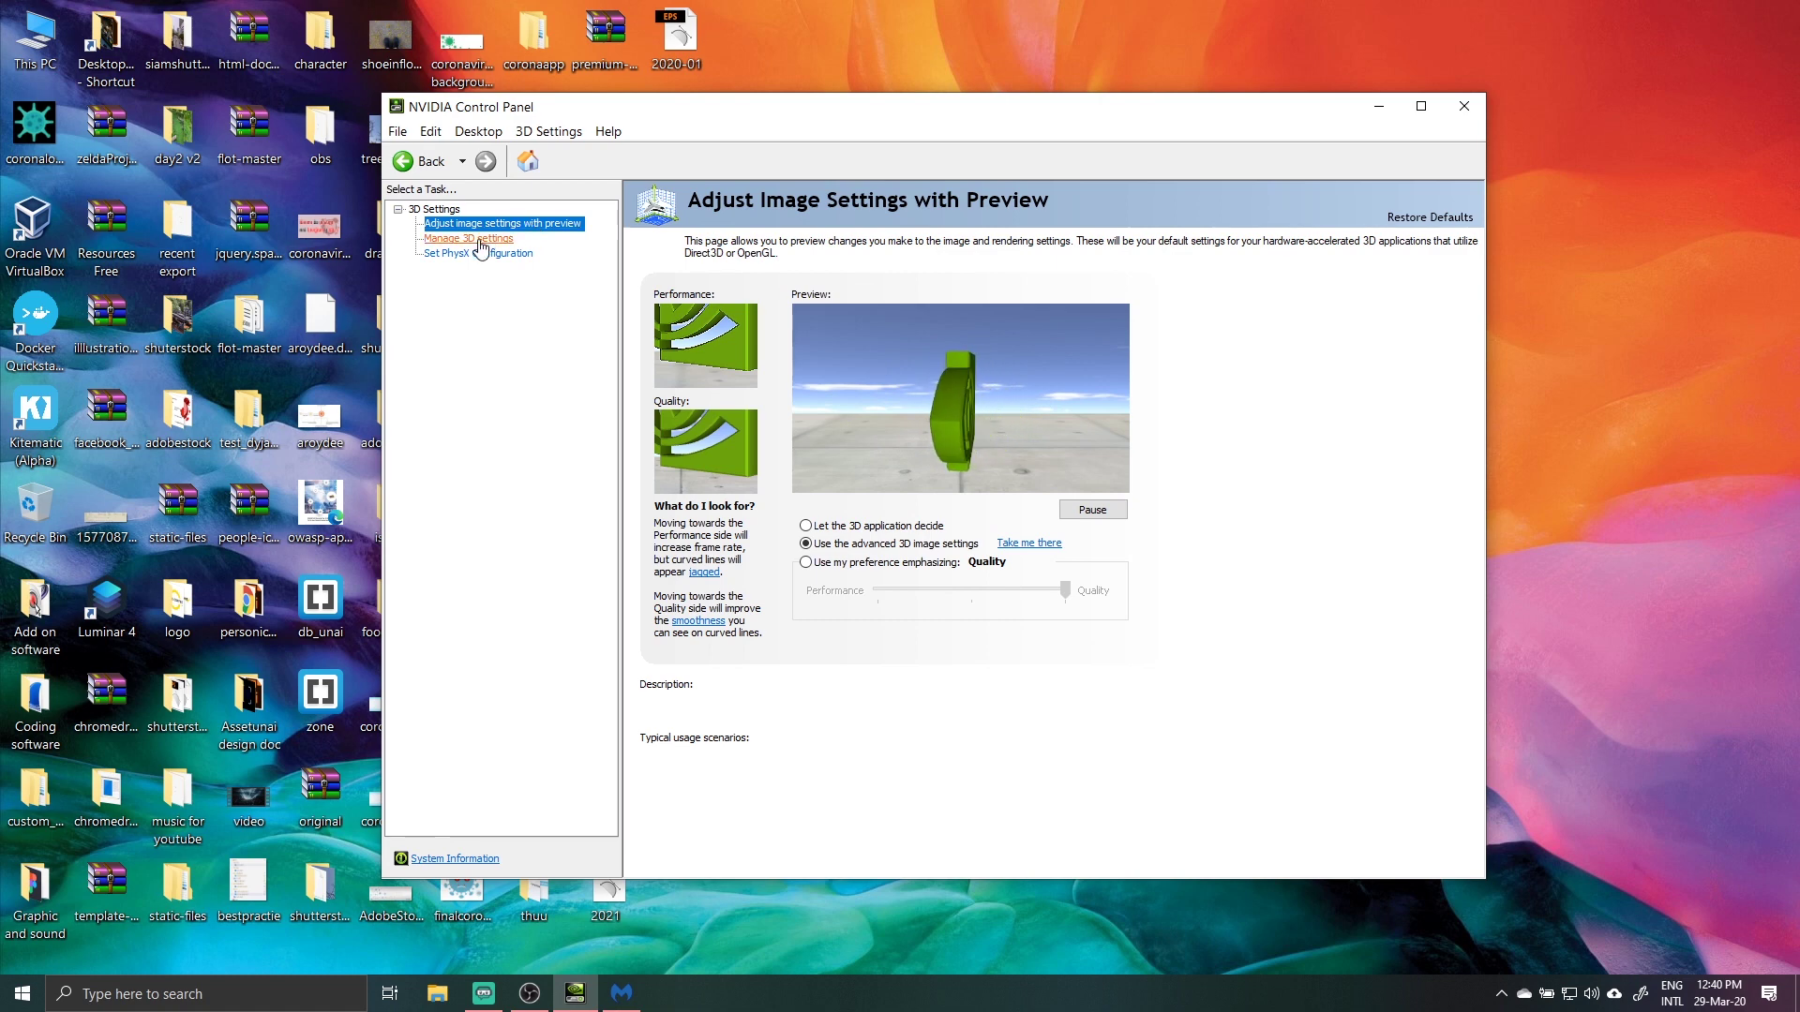
{"action": "left_click", "coordinate": [481, 240]}
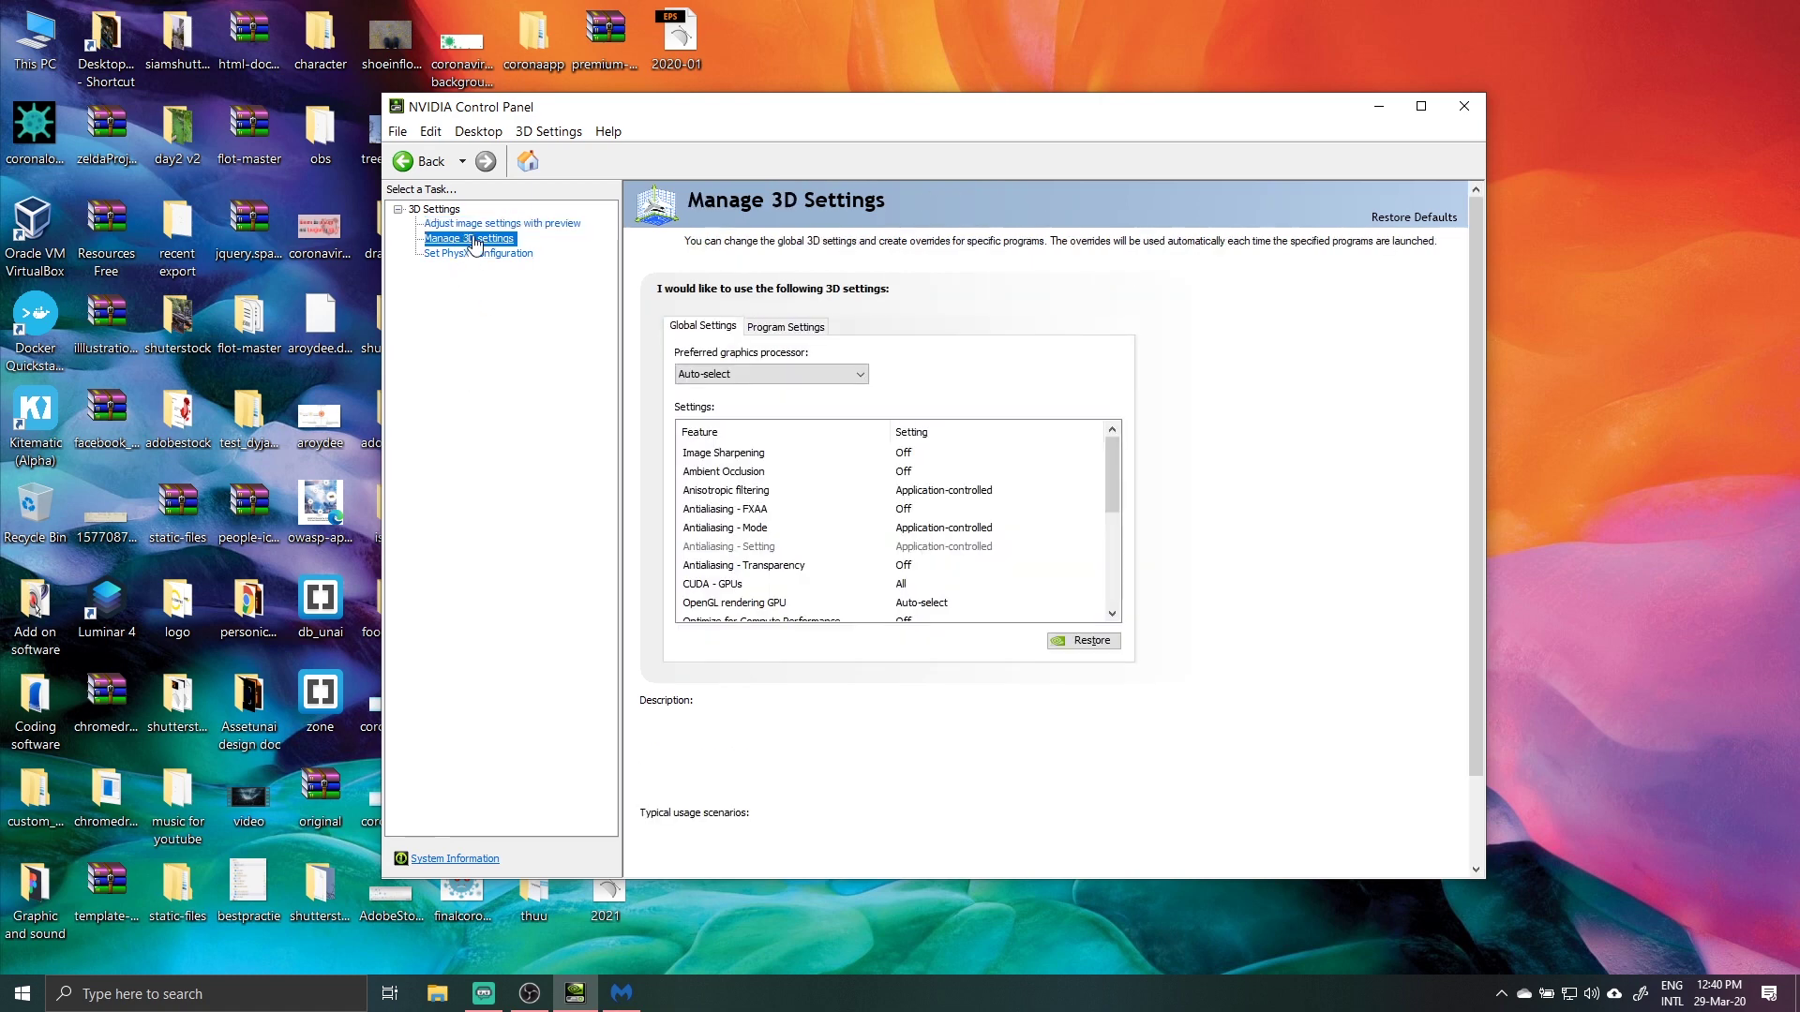
{"action": "left_click", "coordinate": [775, 328]}
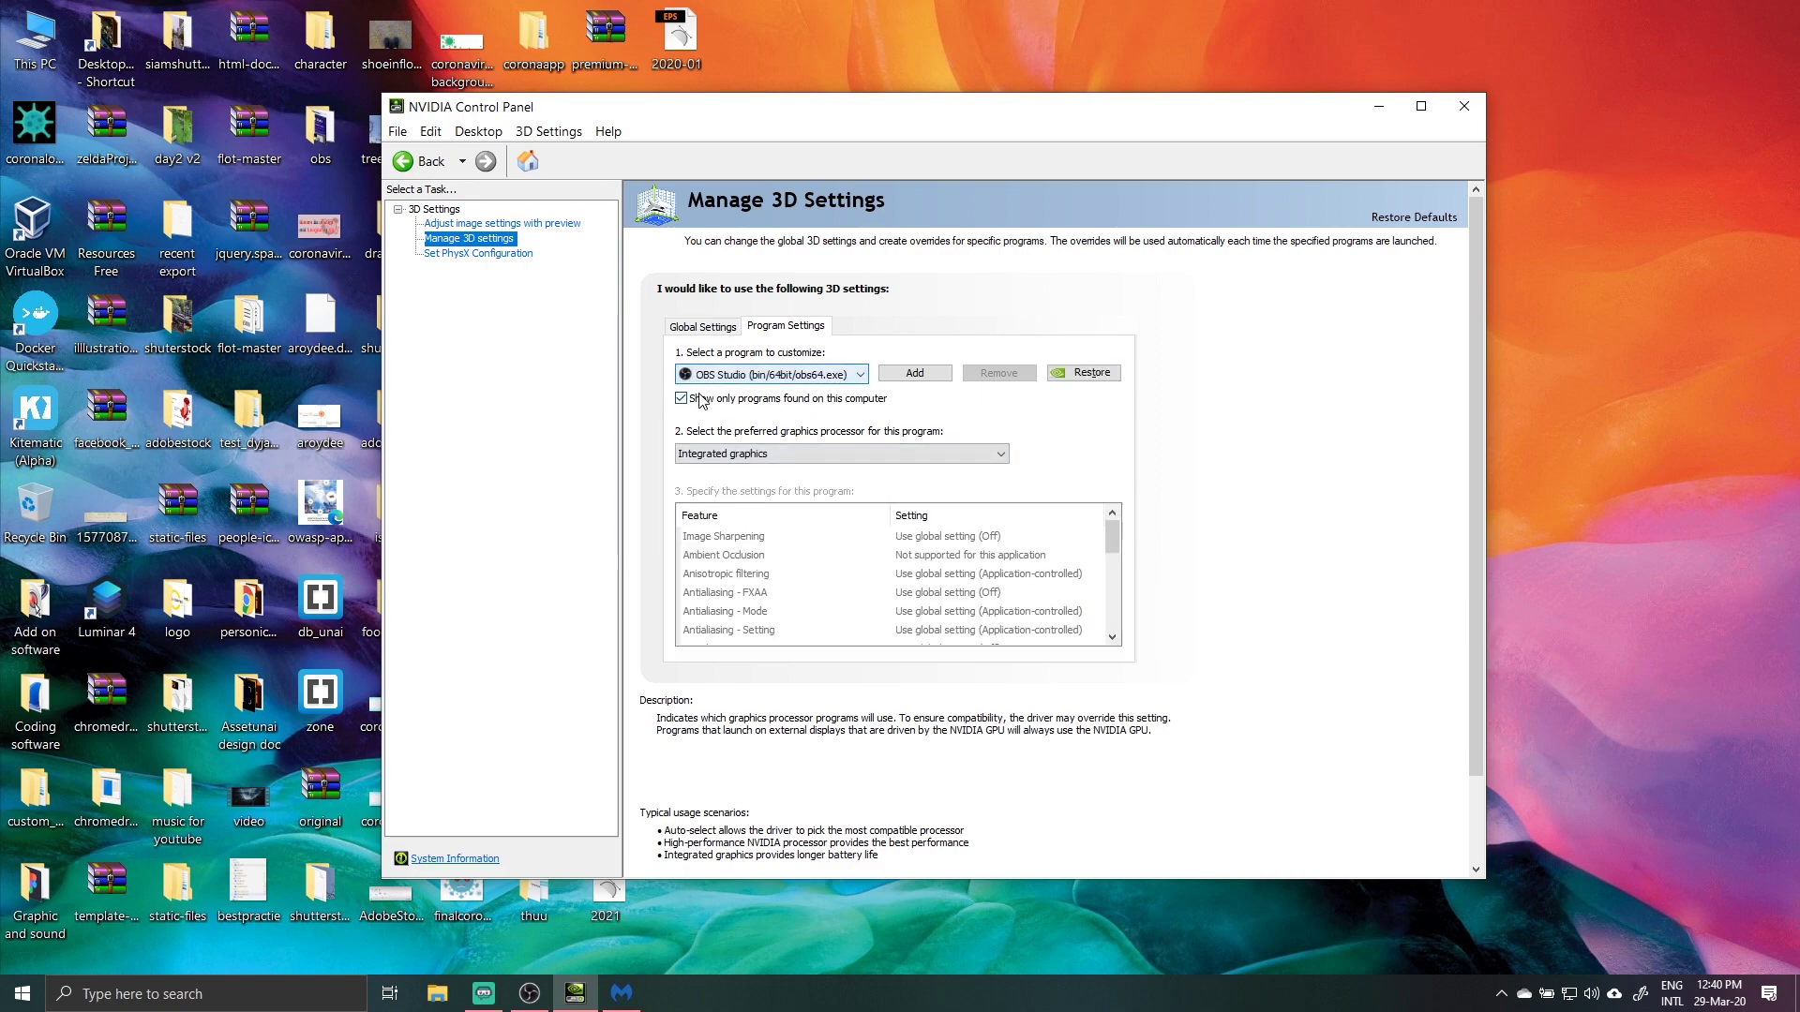
- Look through the list of customizable programs for the OBS Studio entries, keeping the 64-bit one selected
{"action": "left_click", "coordinate": [764, 375]}
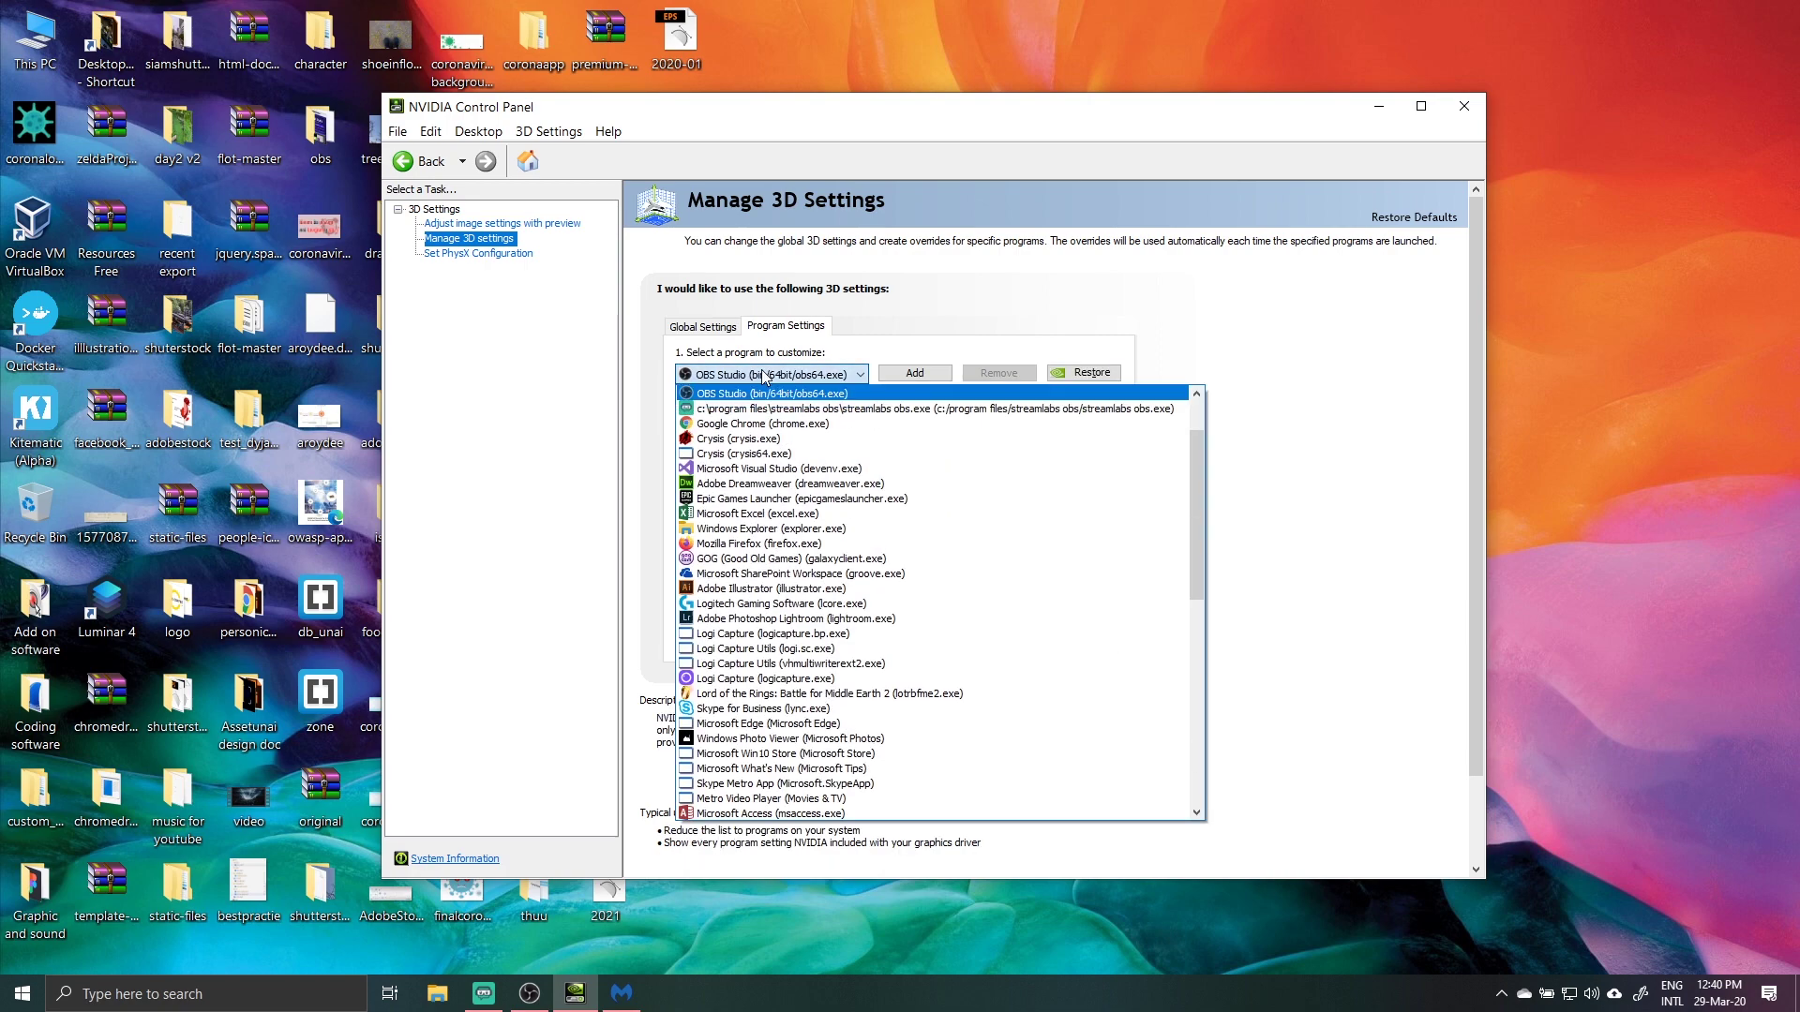
{"action": "scroll", "coordinate": [837, 694], "scroll_direction": "down", "scroll_amount": 5}
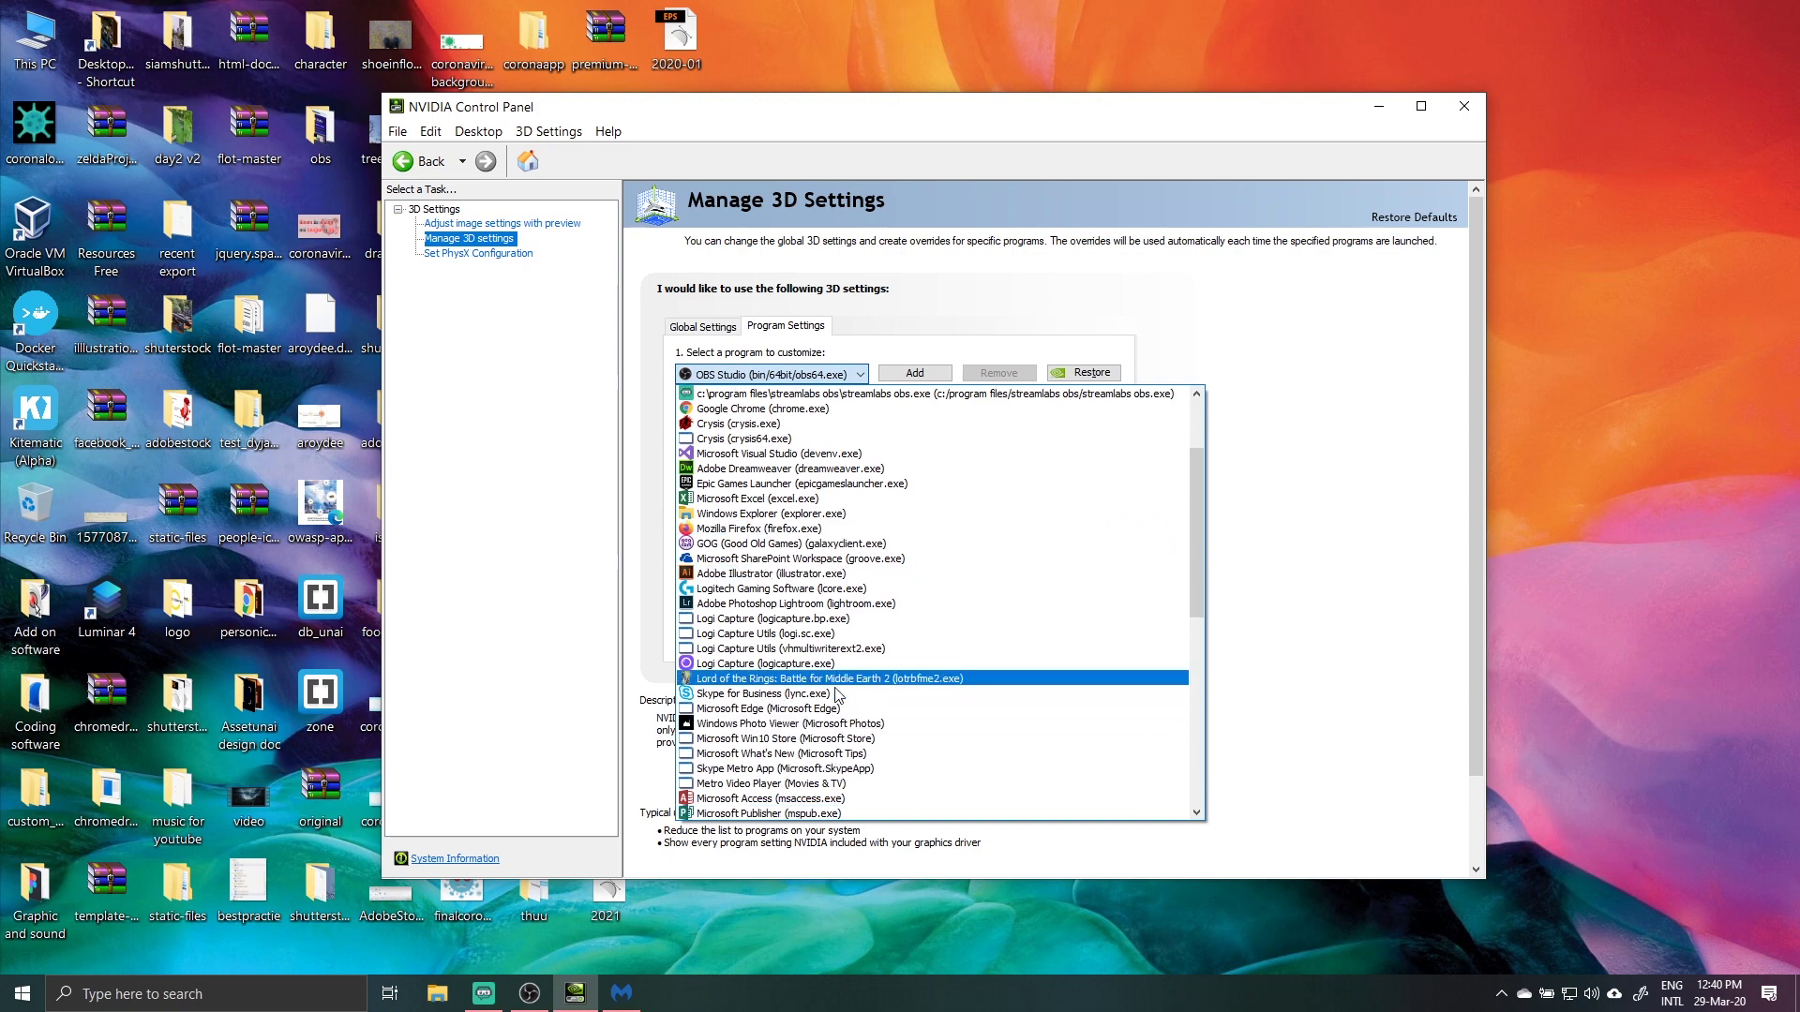
{"action": "scroll", "coordinate": [837, 694], "scroll_direction": "down", "scroll_amount": 7}
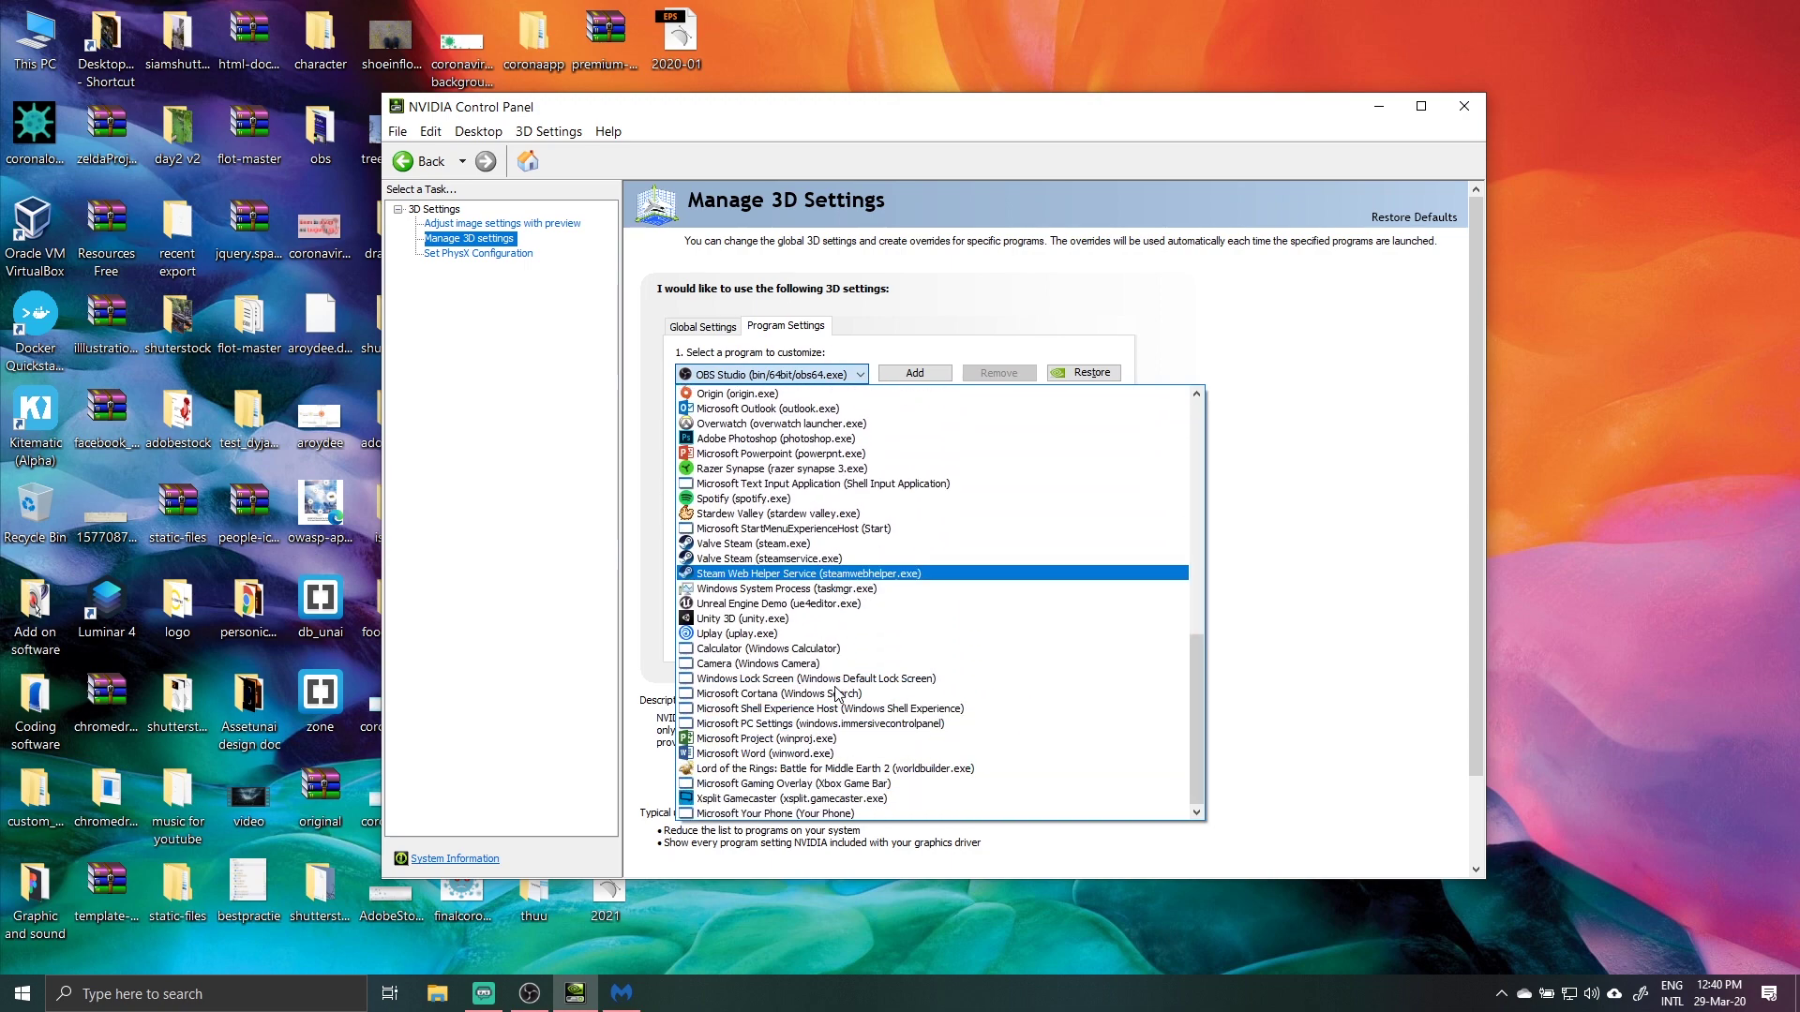
{"action": "scroll", "coordinate": [835, 690], "scroll_direction": "up", "scroll_amount": 10}
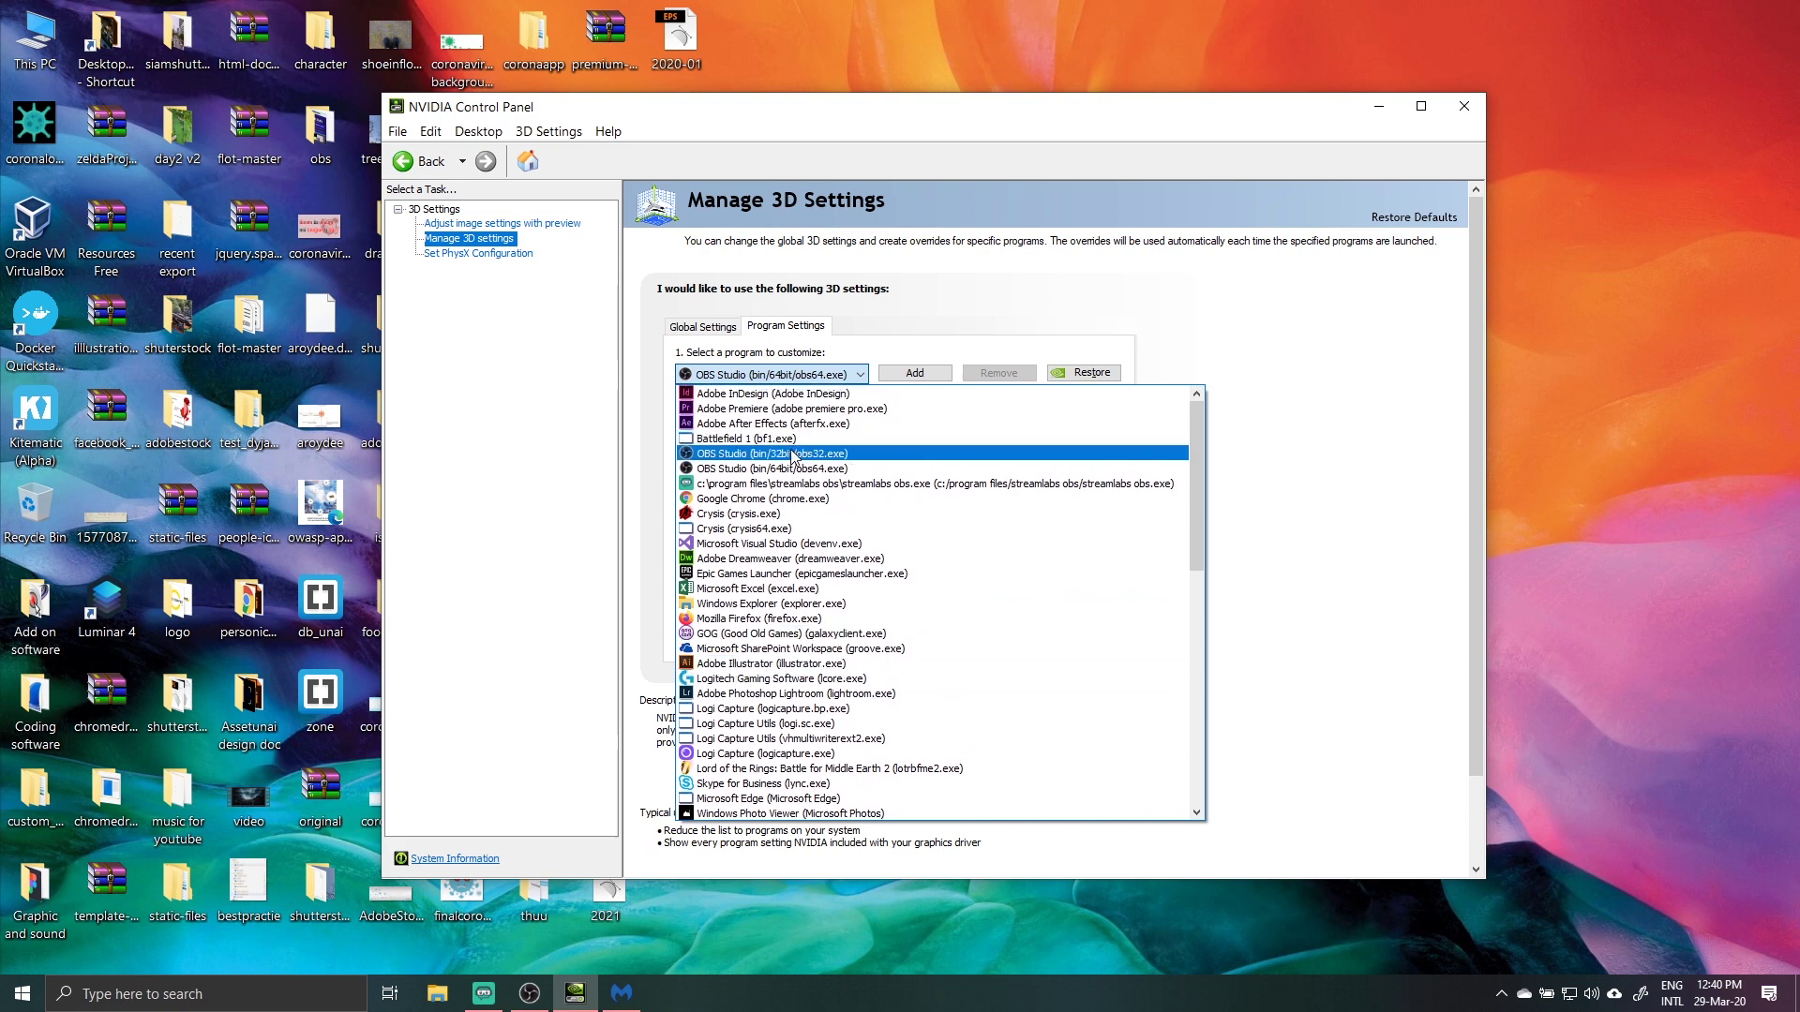
{"action": "left_click", "coordinate": [898, 385]}
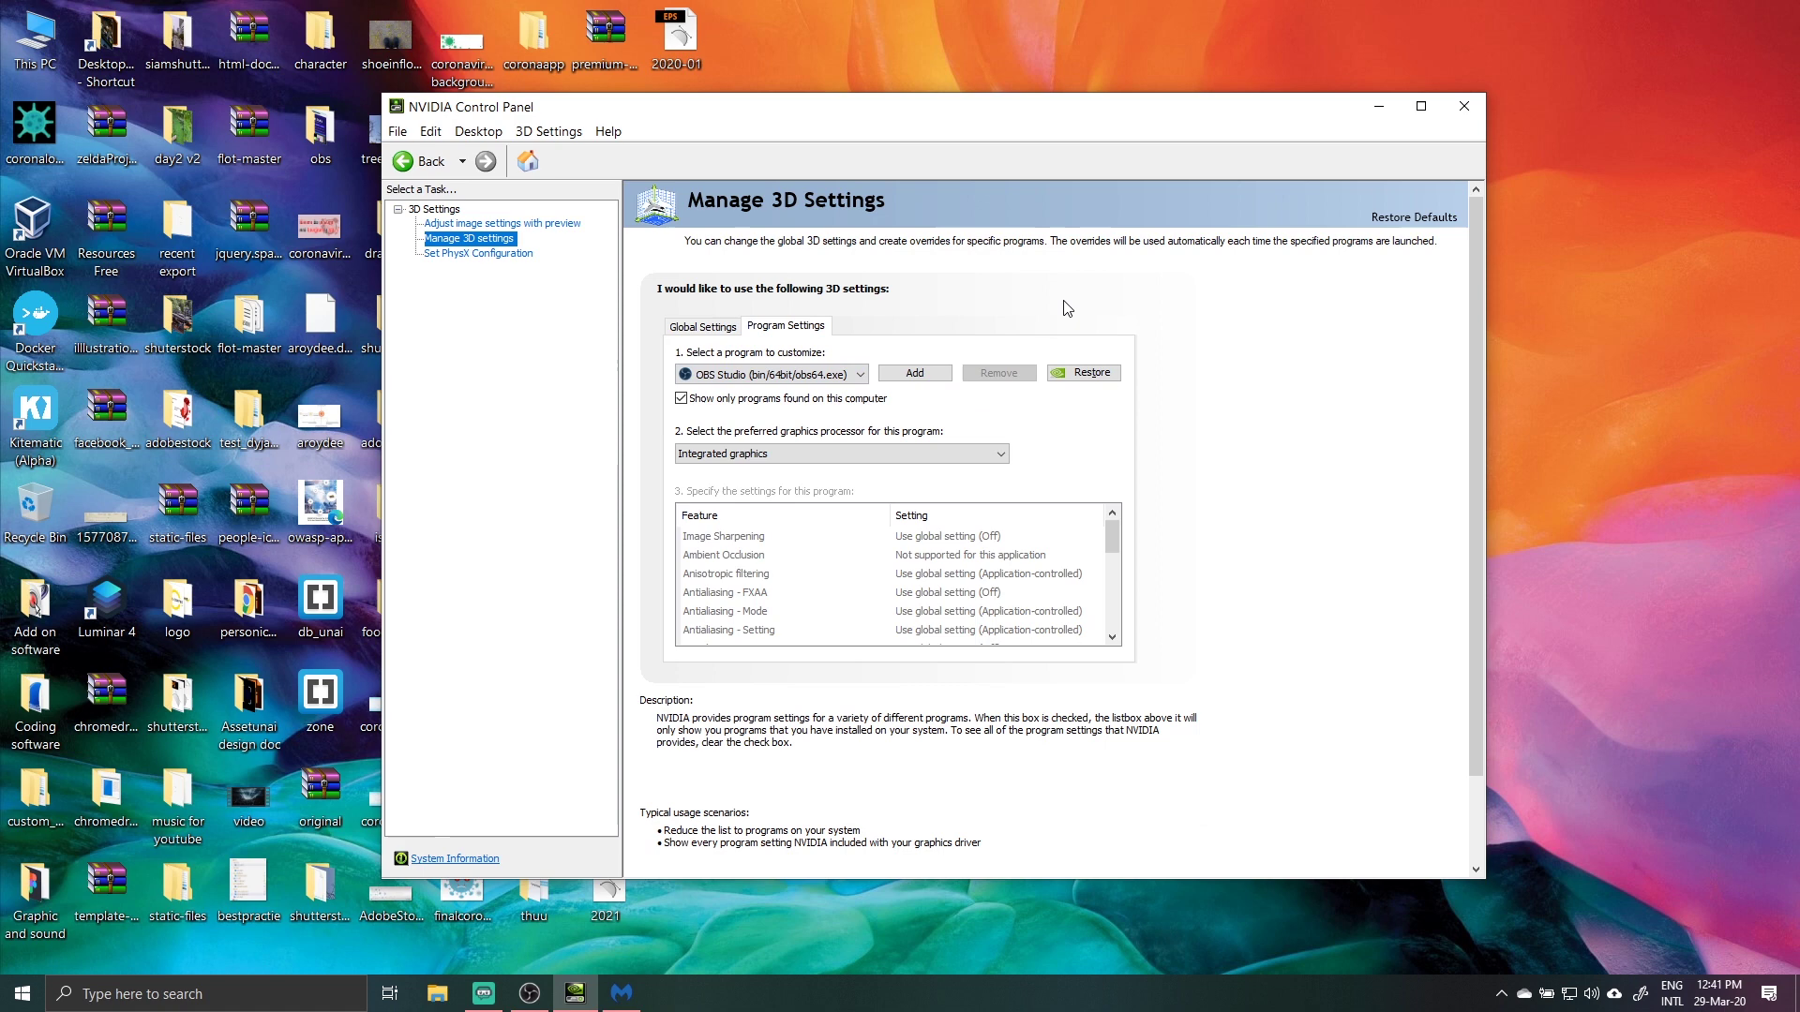
- Look through the programs that can be added for custom 3D settings, highlight OBS Studio, and cancel adding it
{"action": "left_click", "coordinate": [900, 375]}
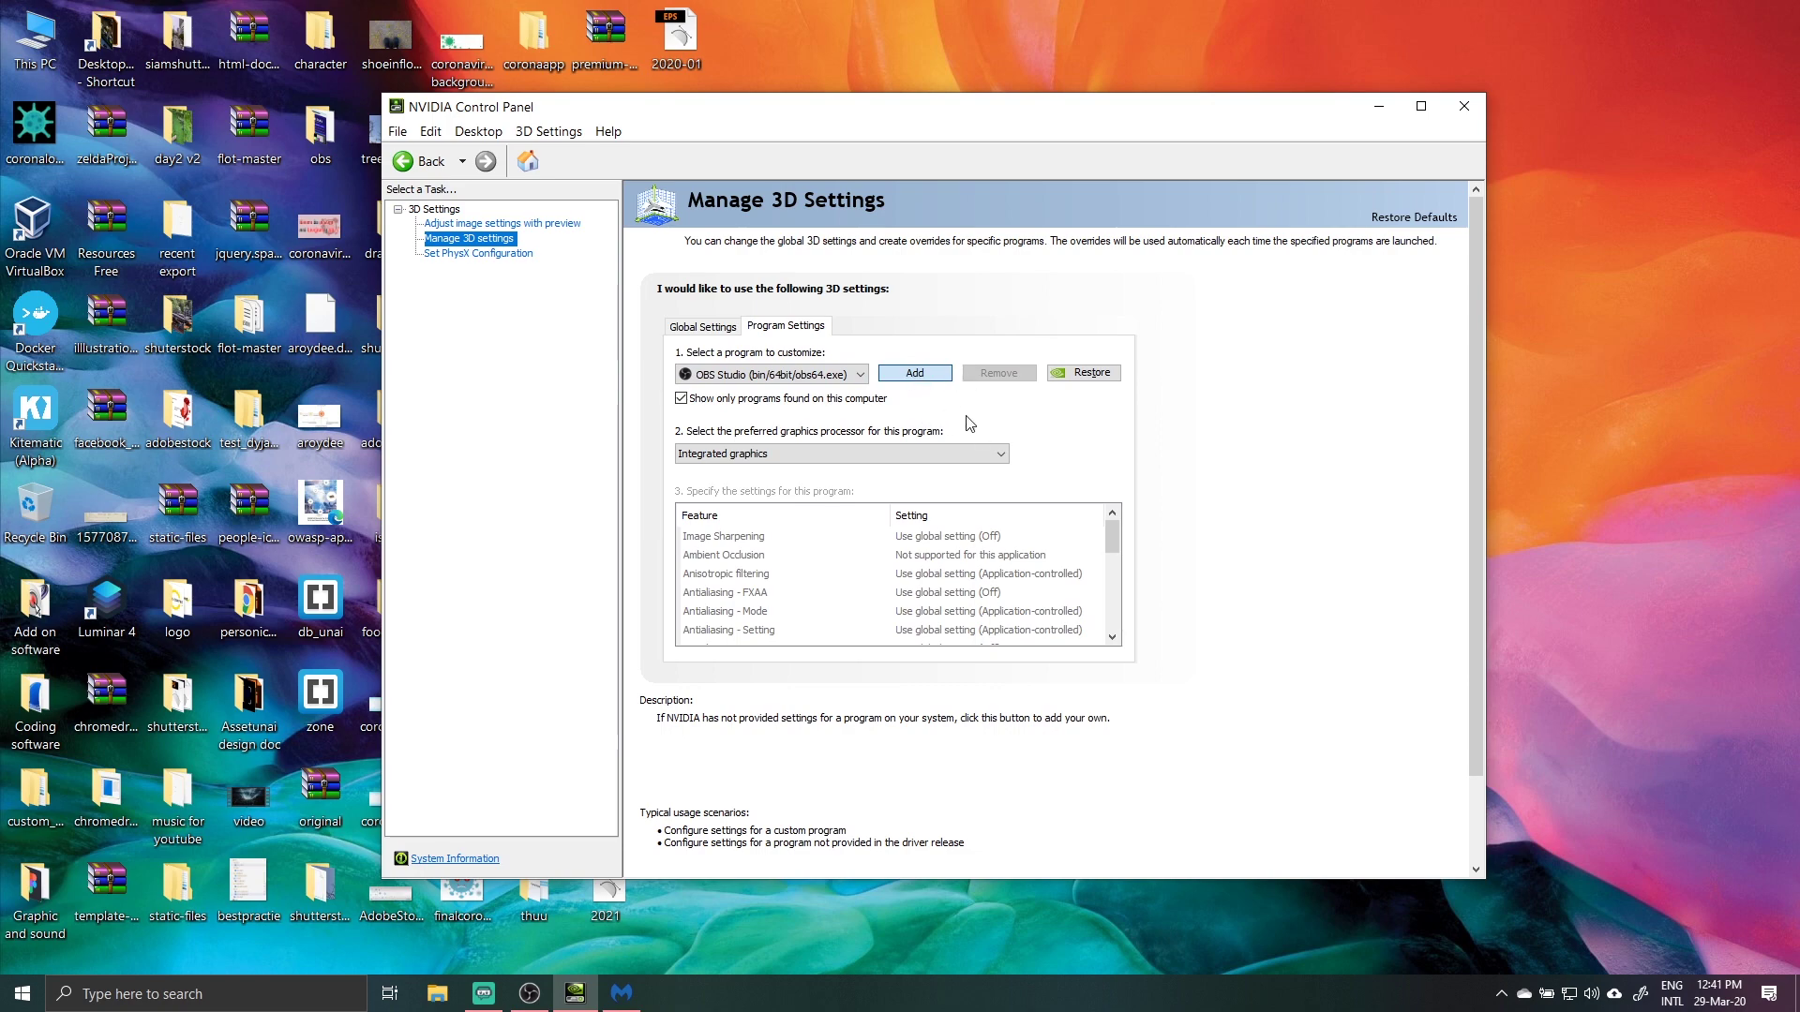
{"action": "key", "text": "super+a"}
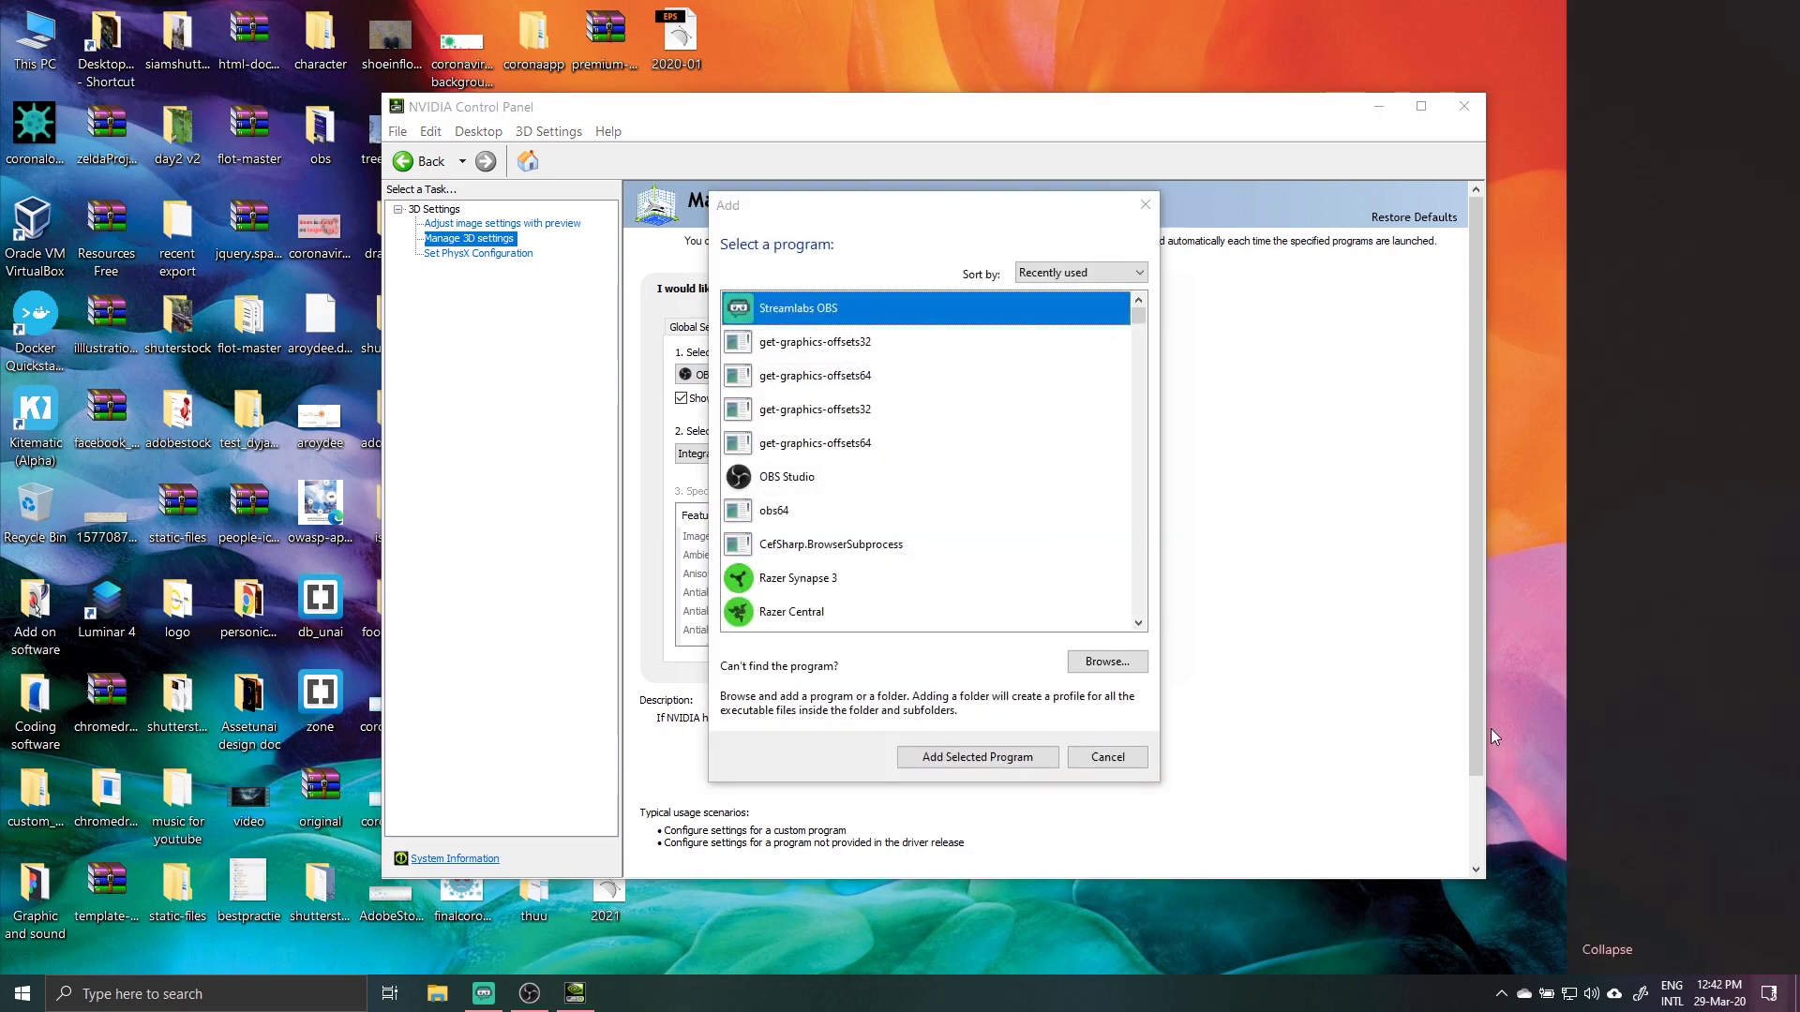
{"action": "left_click", "coordinate": [1336, 587]}
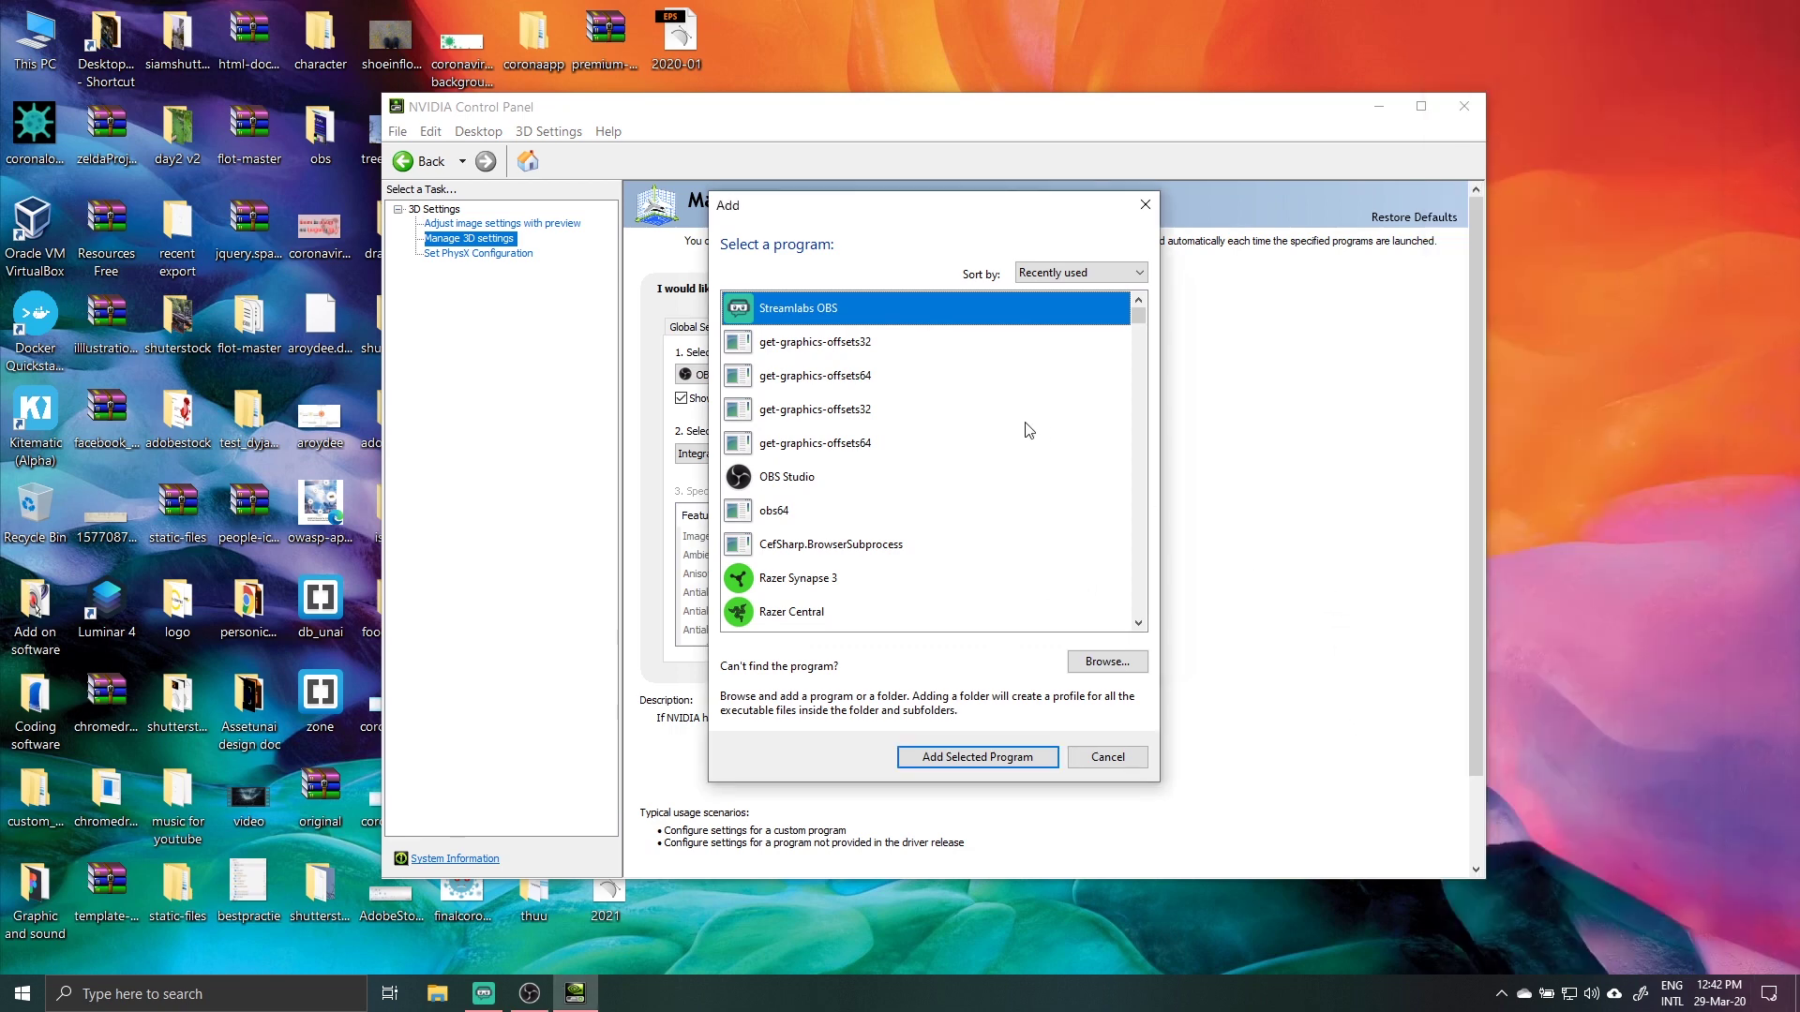
{"action": "scroll", "coordinate": [843, 511], "scroll_direction": "down", "scroll_amount": 5}
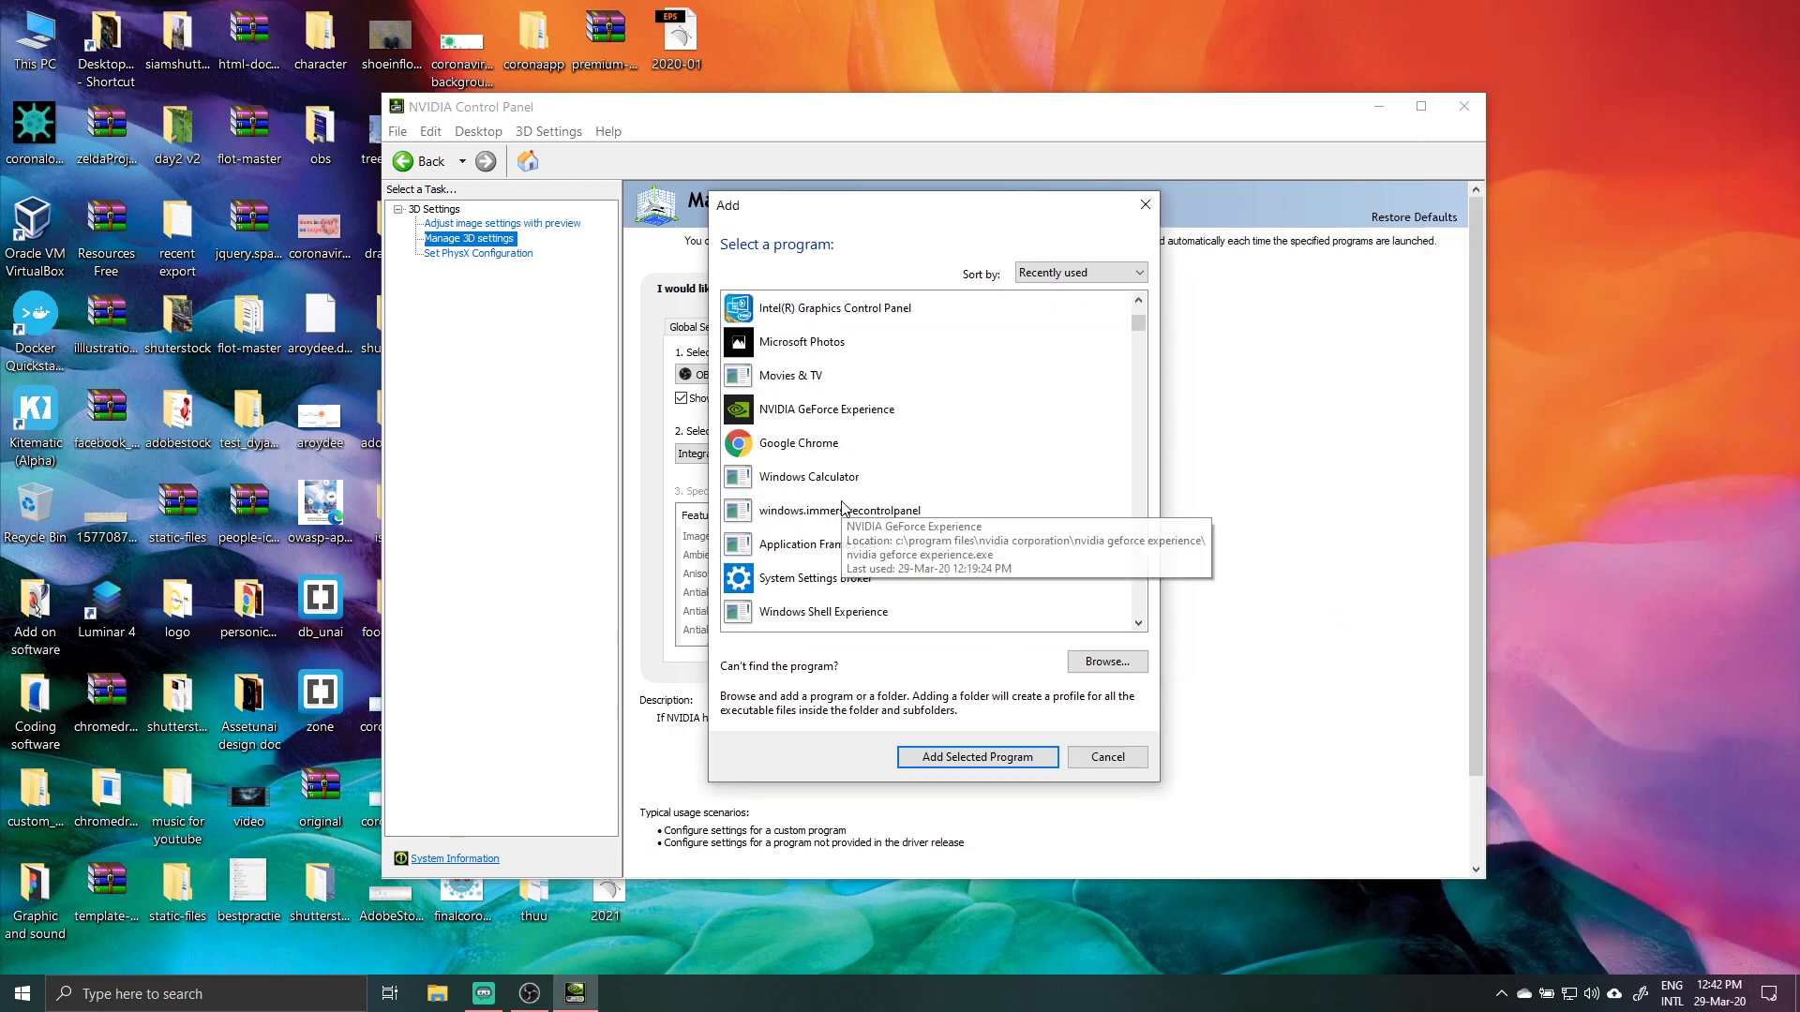
{"action": "scroll", "coordinate": [846, 504], "scroll_direction": "up", "scroll_amount": 5}
{"action": "scroll", "coordinate": [849, 492], "scroll_direction": "down", "scroll_amount": 5}
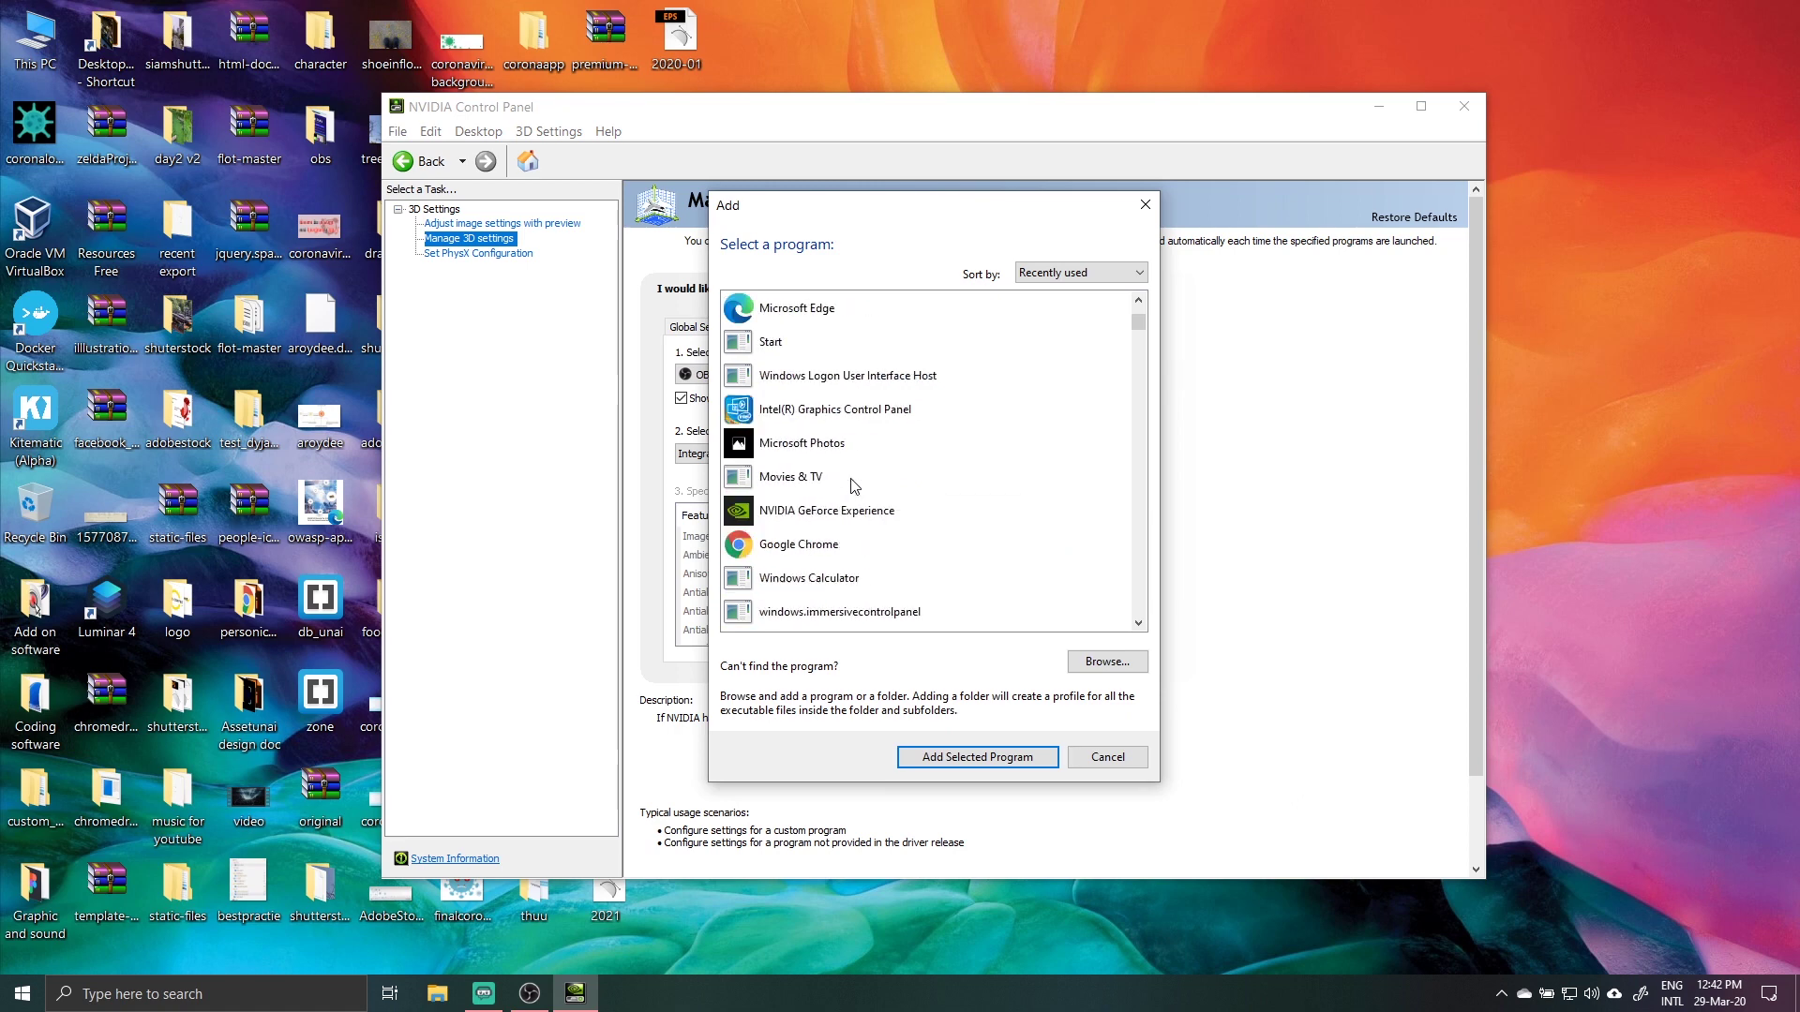
{"action": "scroll", "coordinate": [850, 487], "scroll_direction": "up", "scroll_amount": 3}
{"action": "scroll", "coordinate": [797, 431], "scroll_direction": "down", "scroll_amount": 4}
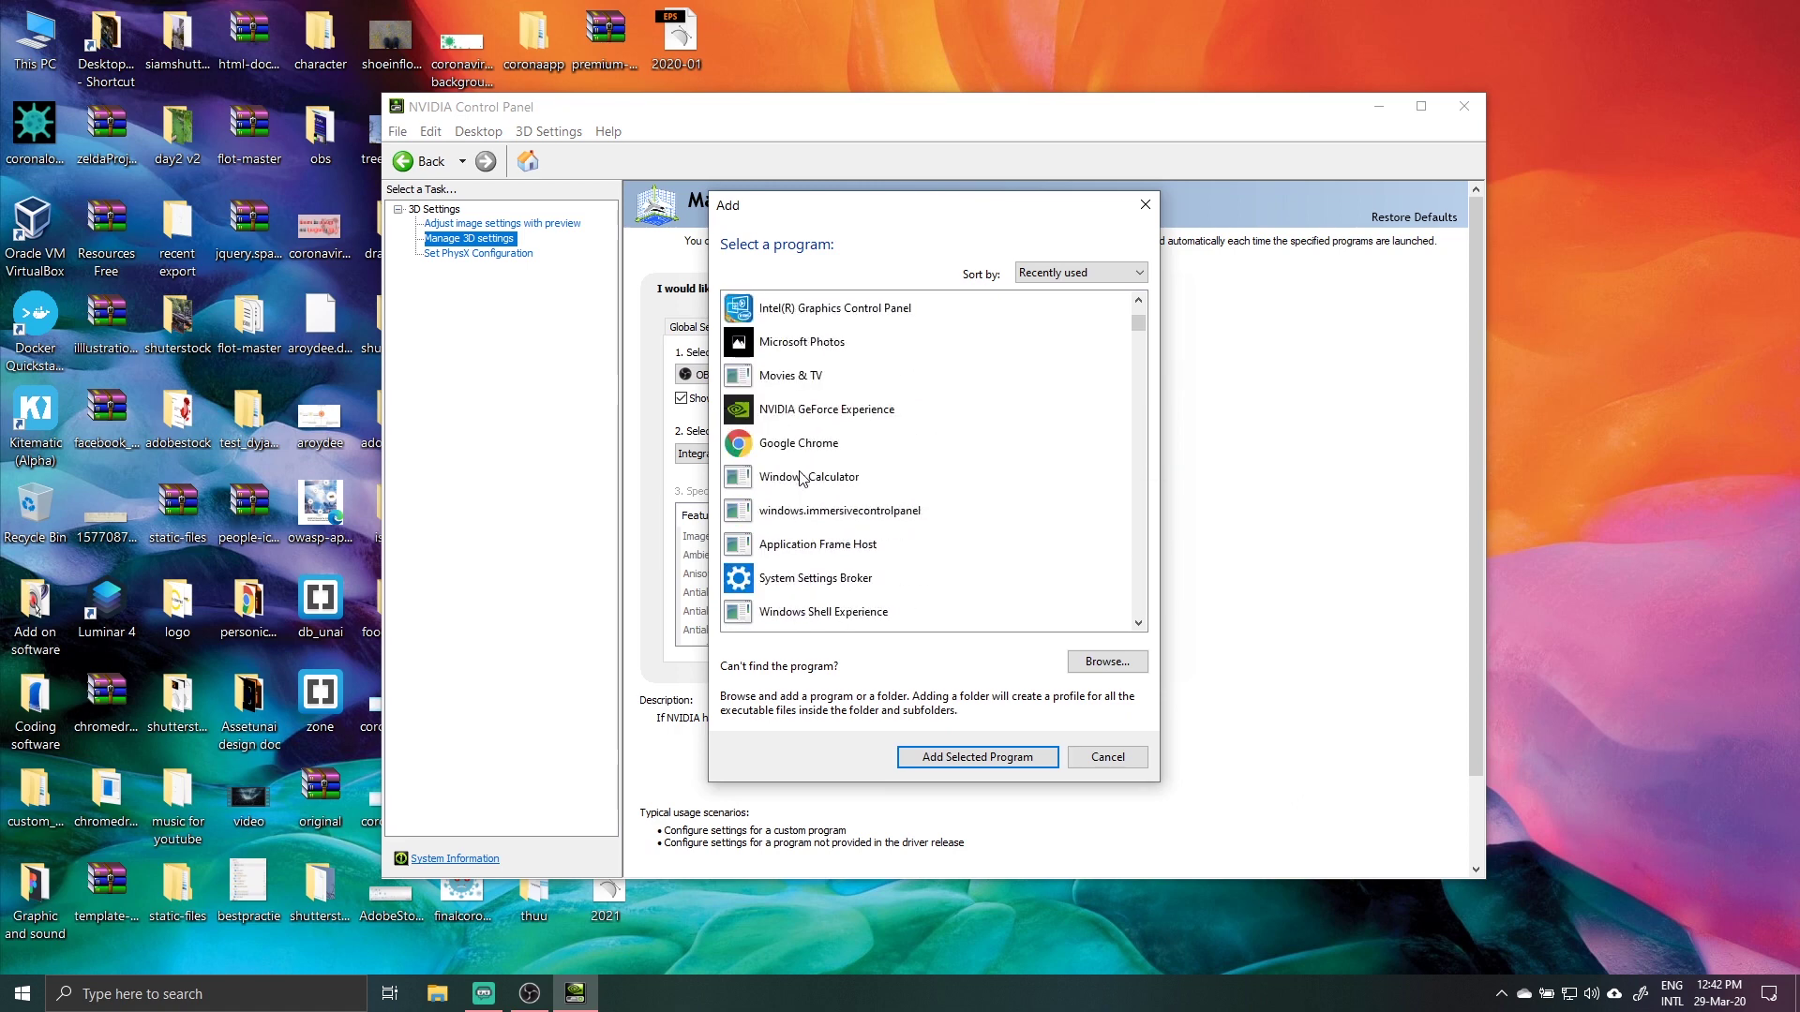
{"action": "scroll", "coordinate": [805, 450], "scroll_direction": "up", "scroll_amount": 6}
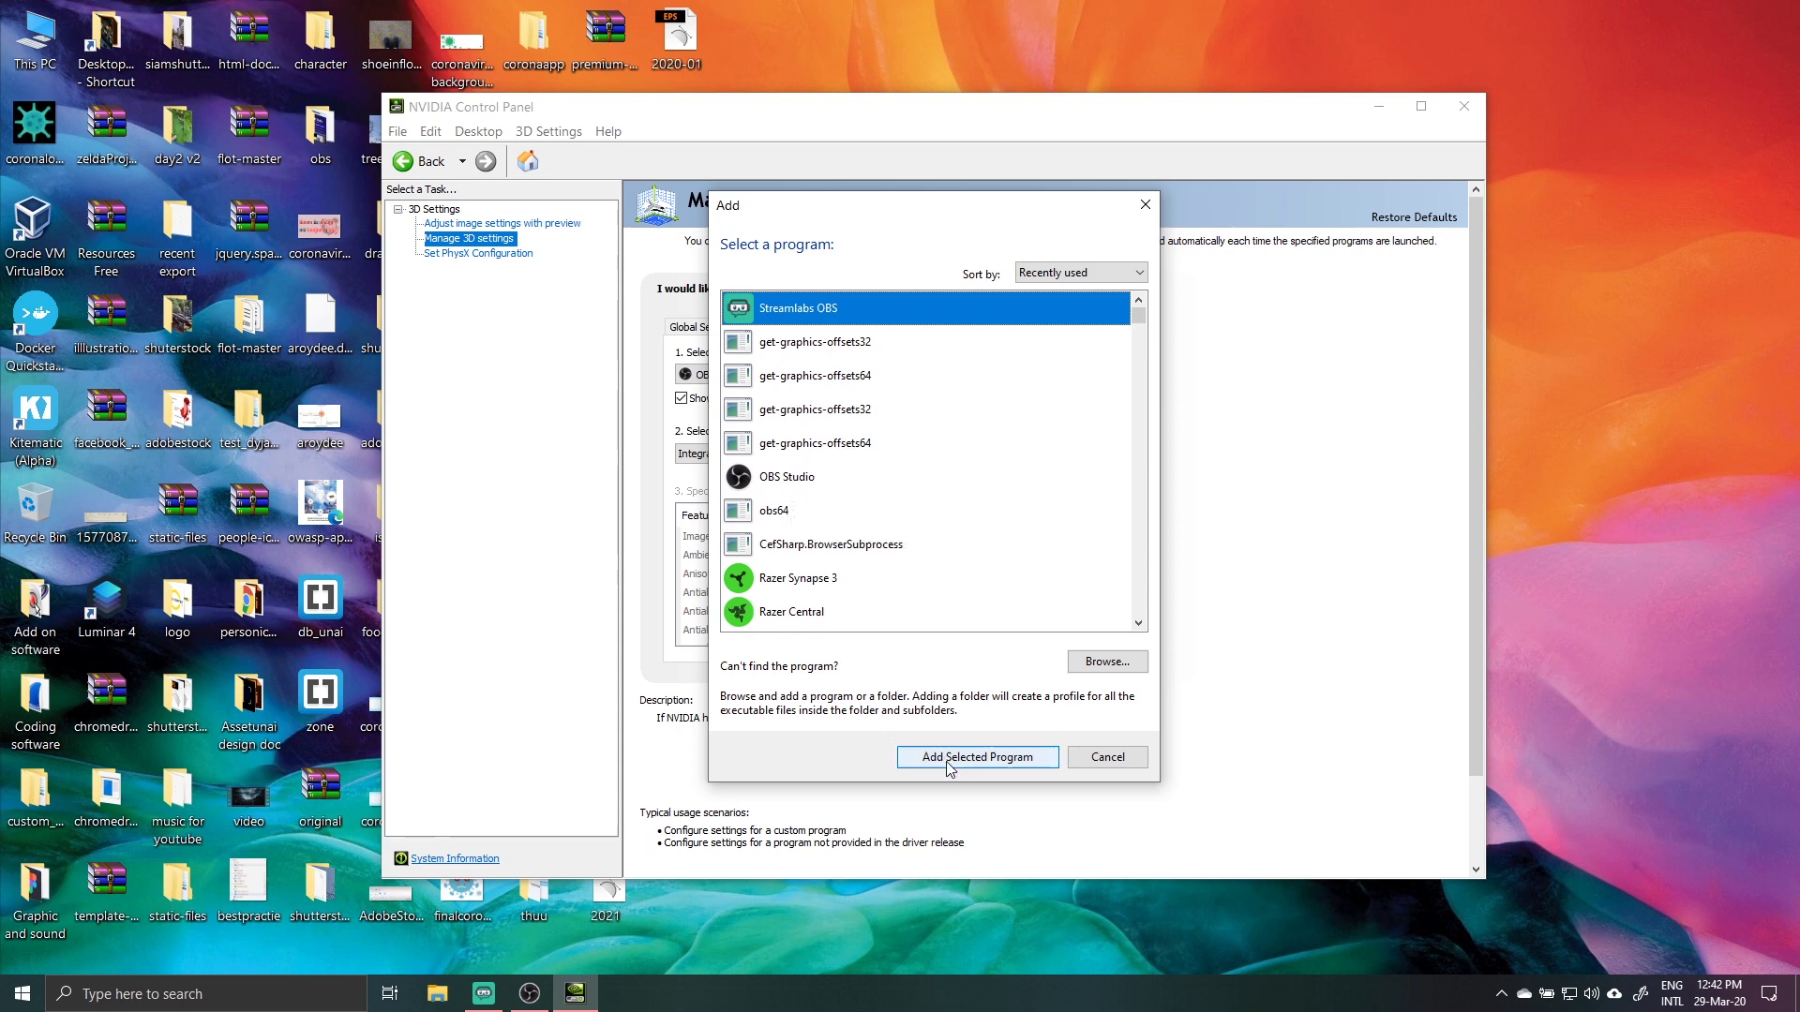
{"action": "left_click", "coordinate": [823, 480]}
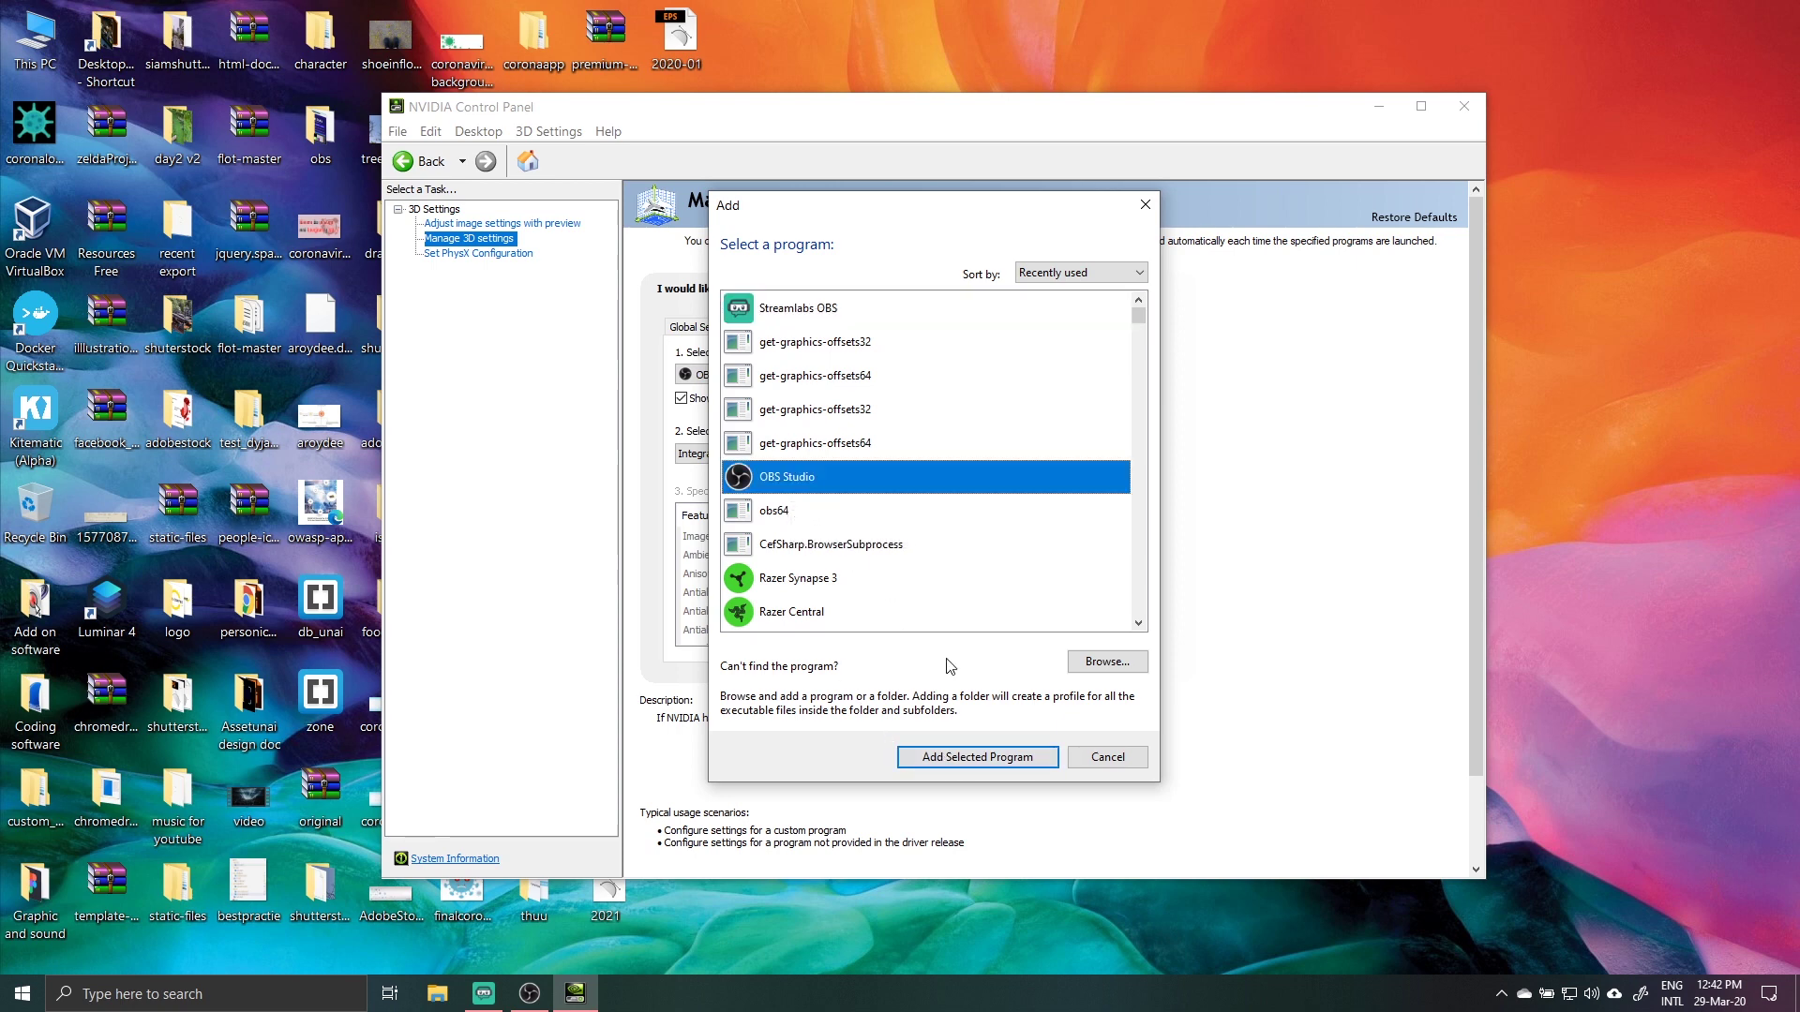
{"action": "left_click", "coordinate": [1095, 757]}
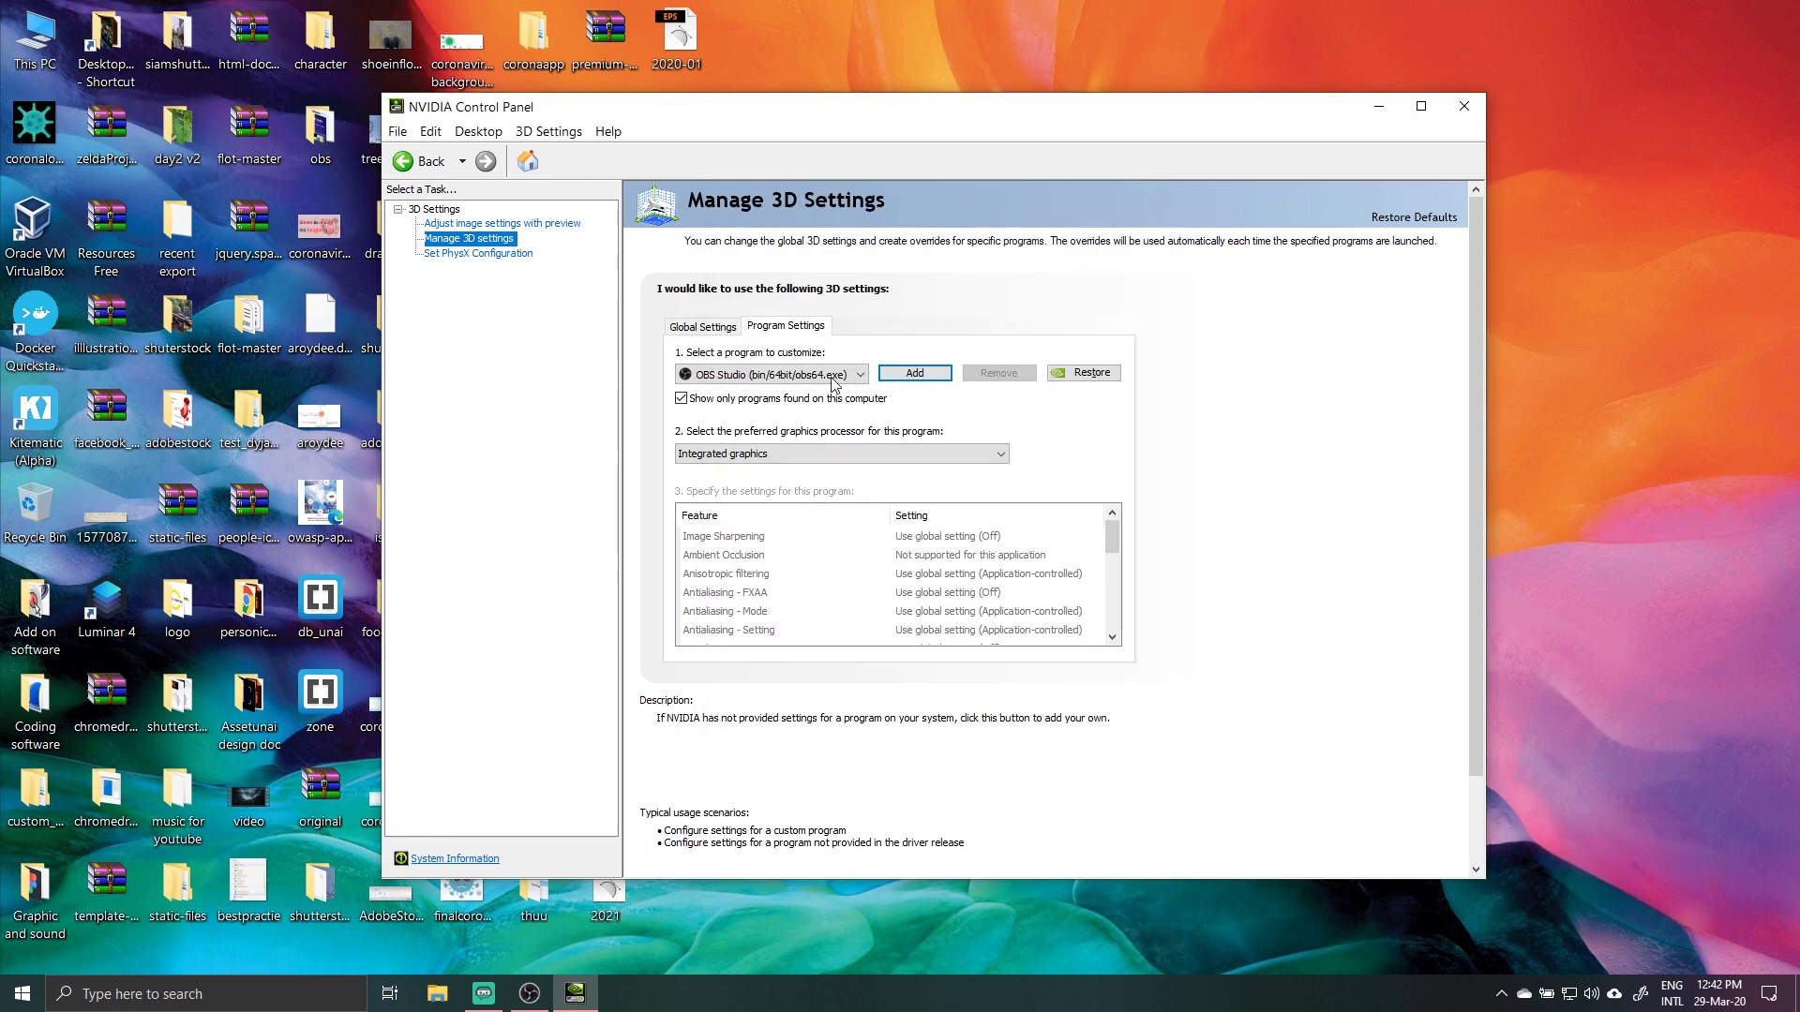
- Choose Integrated graphics as the preferred processor for OBS Studio, and close the NVIDIA Control Panel without applying changes
{"action": "left_click", "coordinate": [772, 456]}
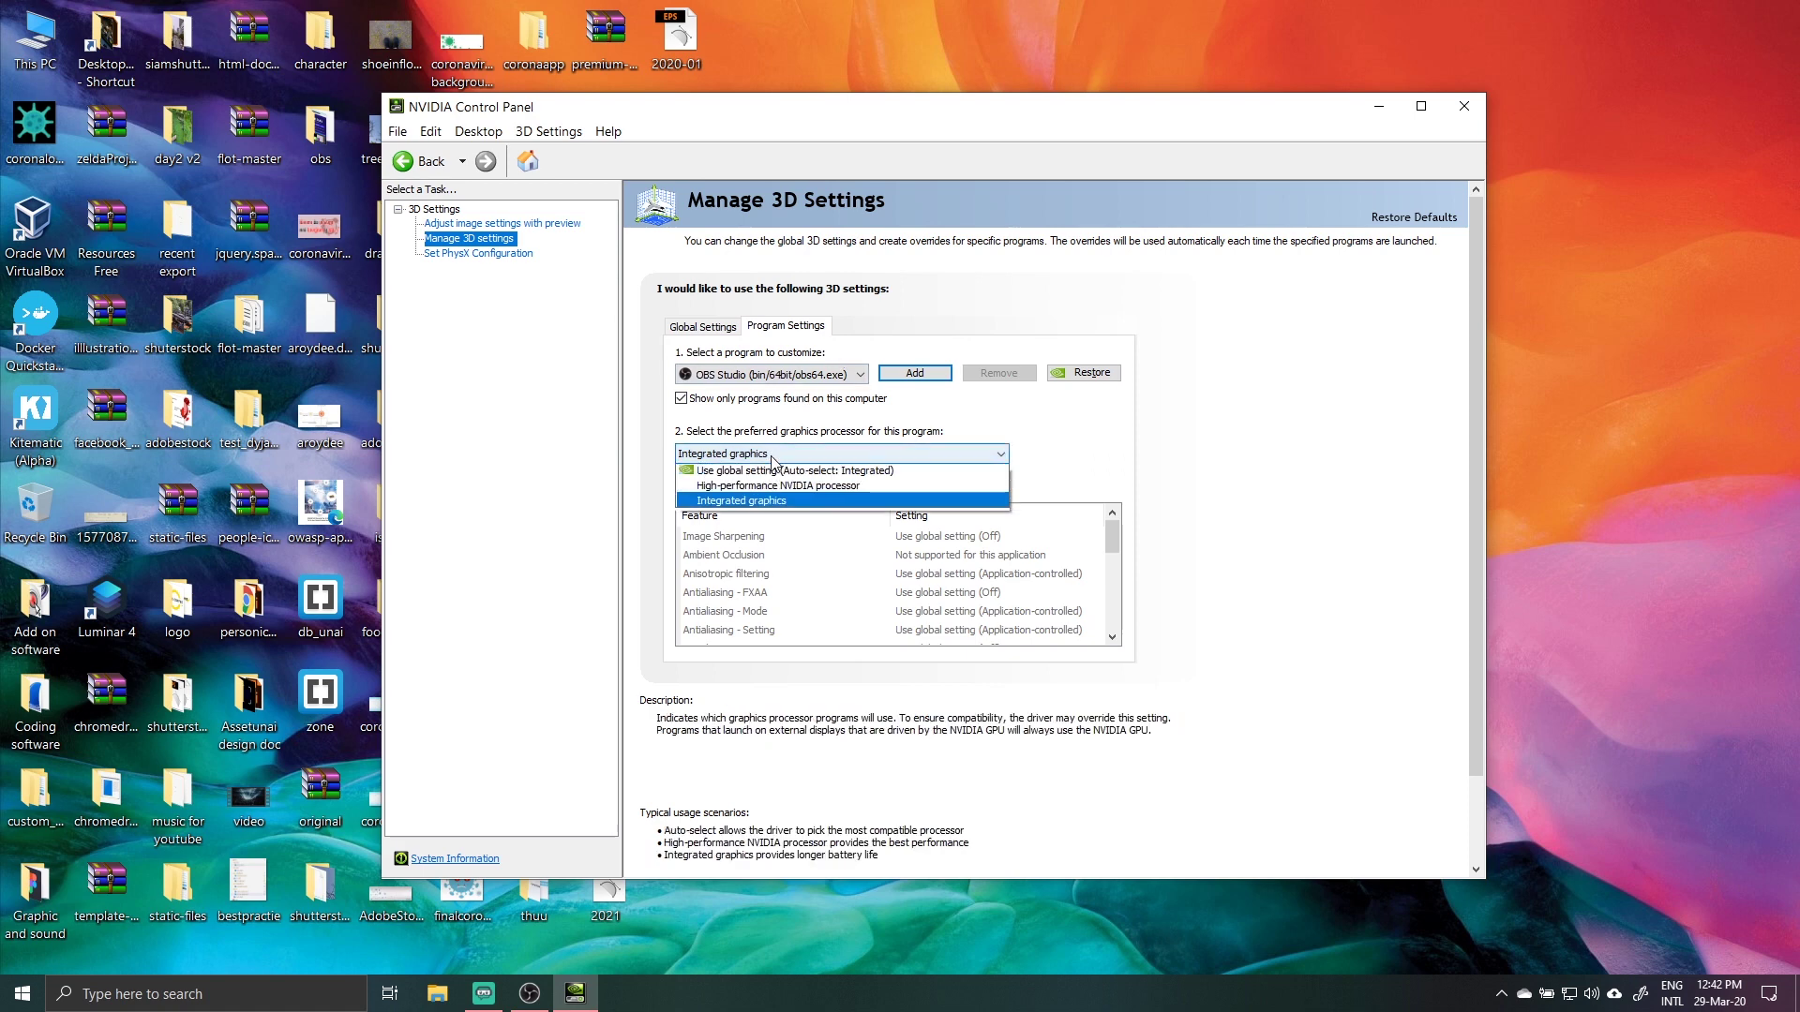
{"action": "left_click", "coordinate": [742, 504]}
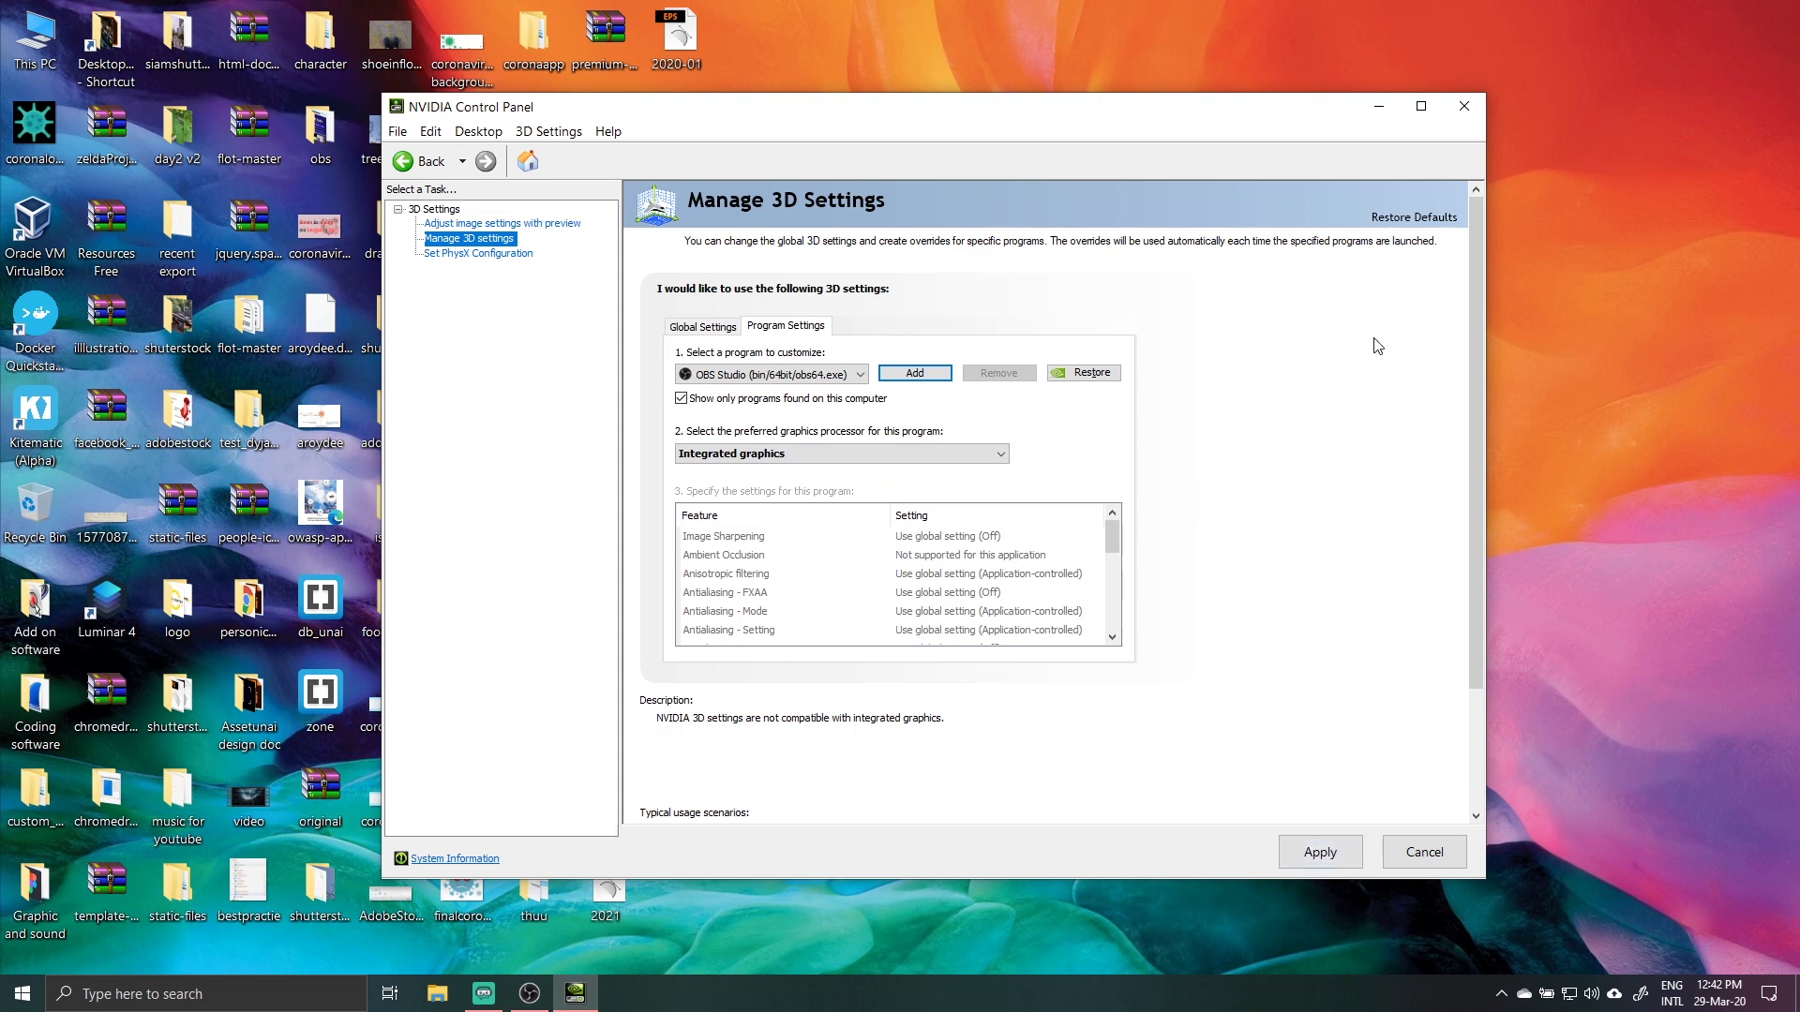
{"action": "left_click", "coordinate": [1459, 108]}
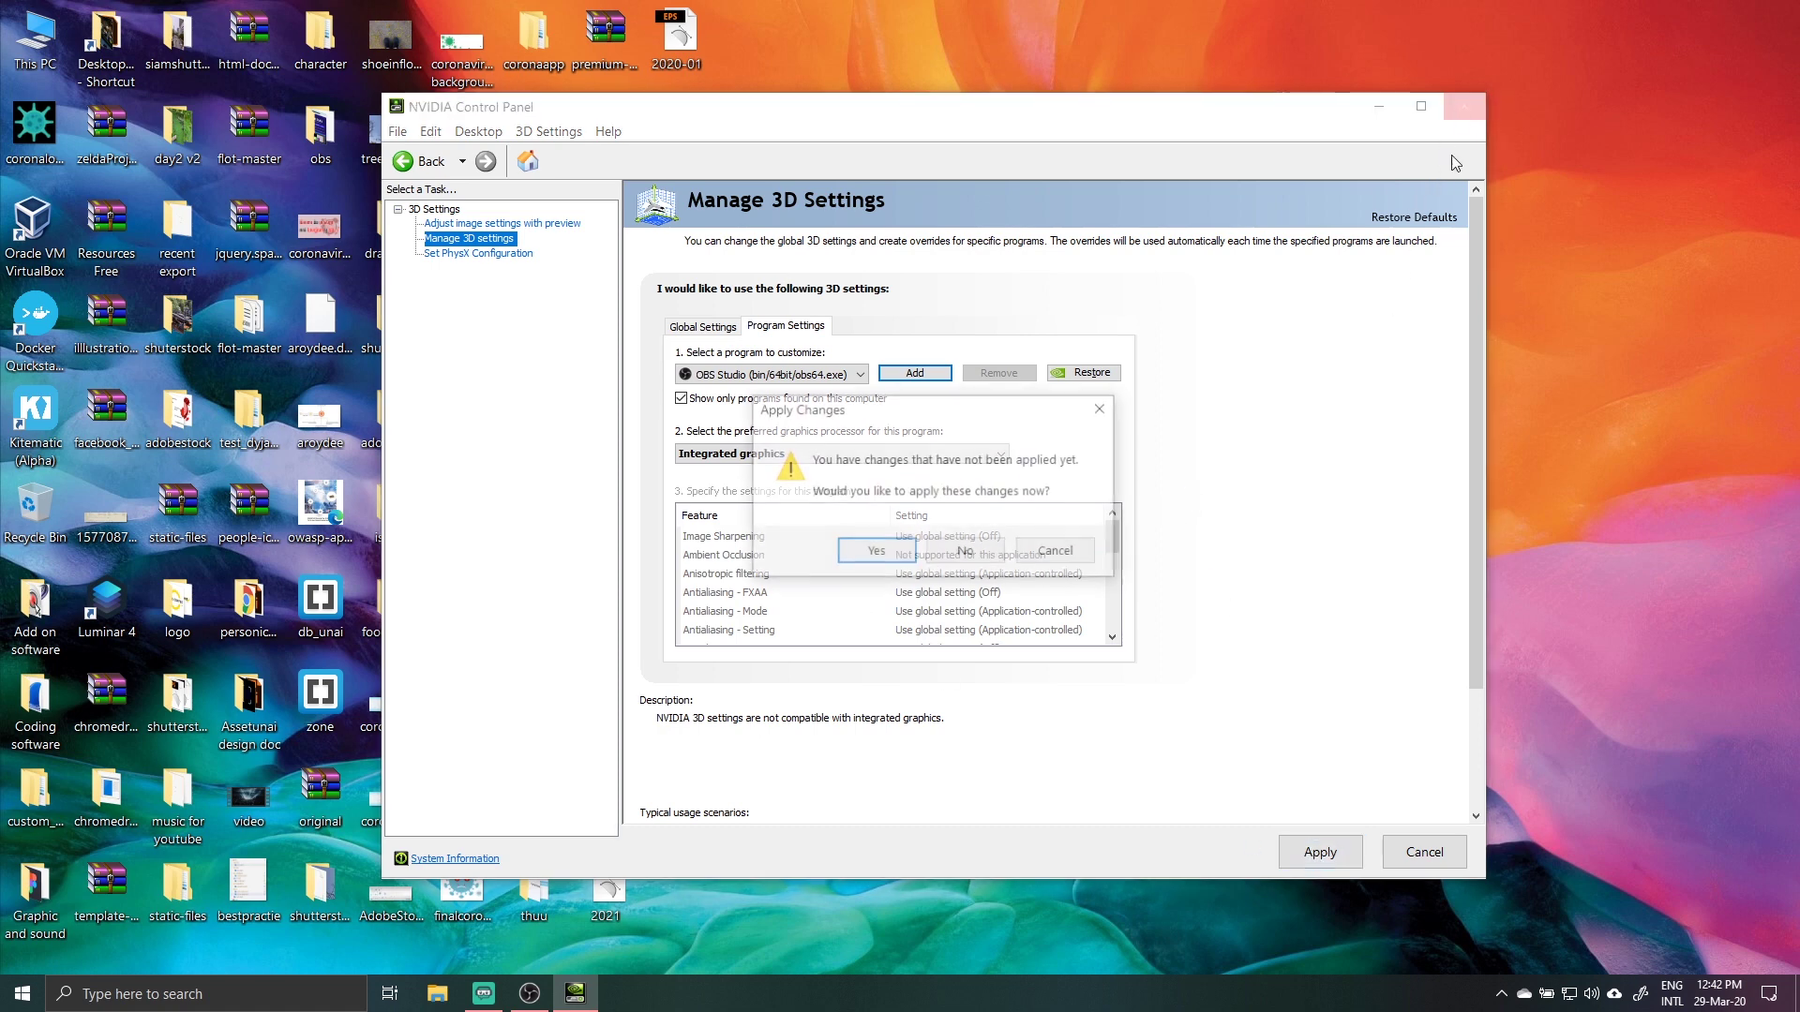
{"action": "left_click", "coordinate": [966, 553]}
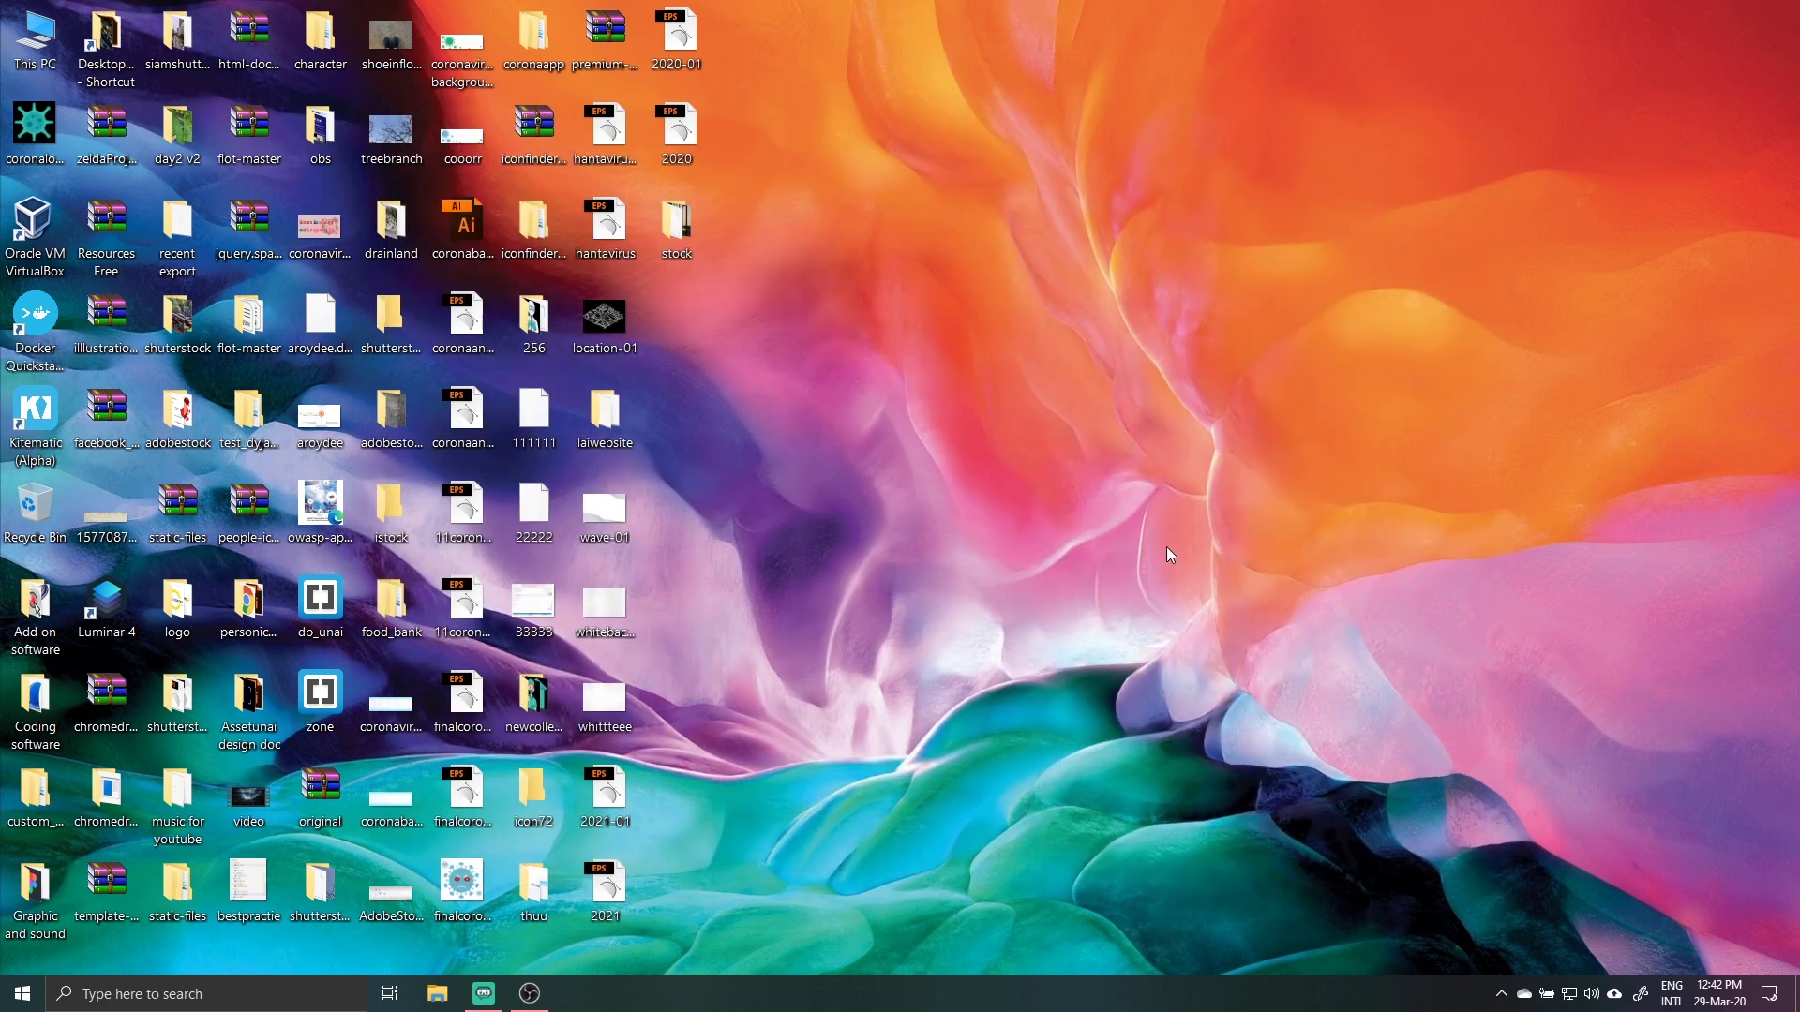
- Bring up Streamlabs OBS, switch to OBS Studio, and minimize it to reveal the SwordSoft Mousetrack window
{"action": "left_click", "coordinate": [500, 1002]}
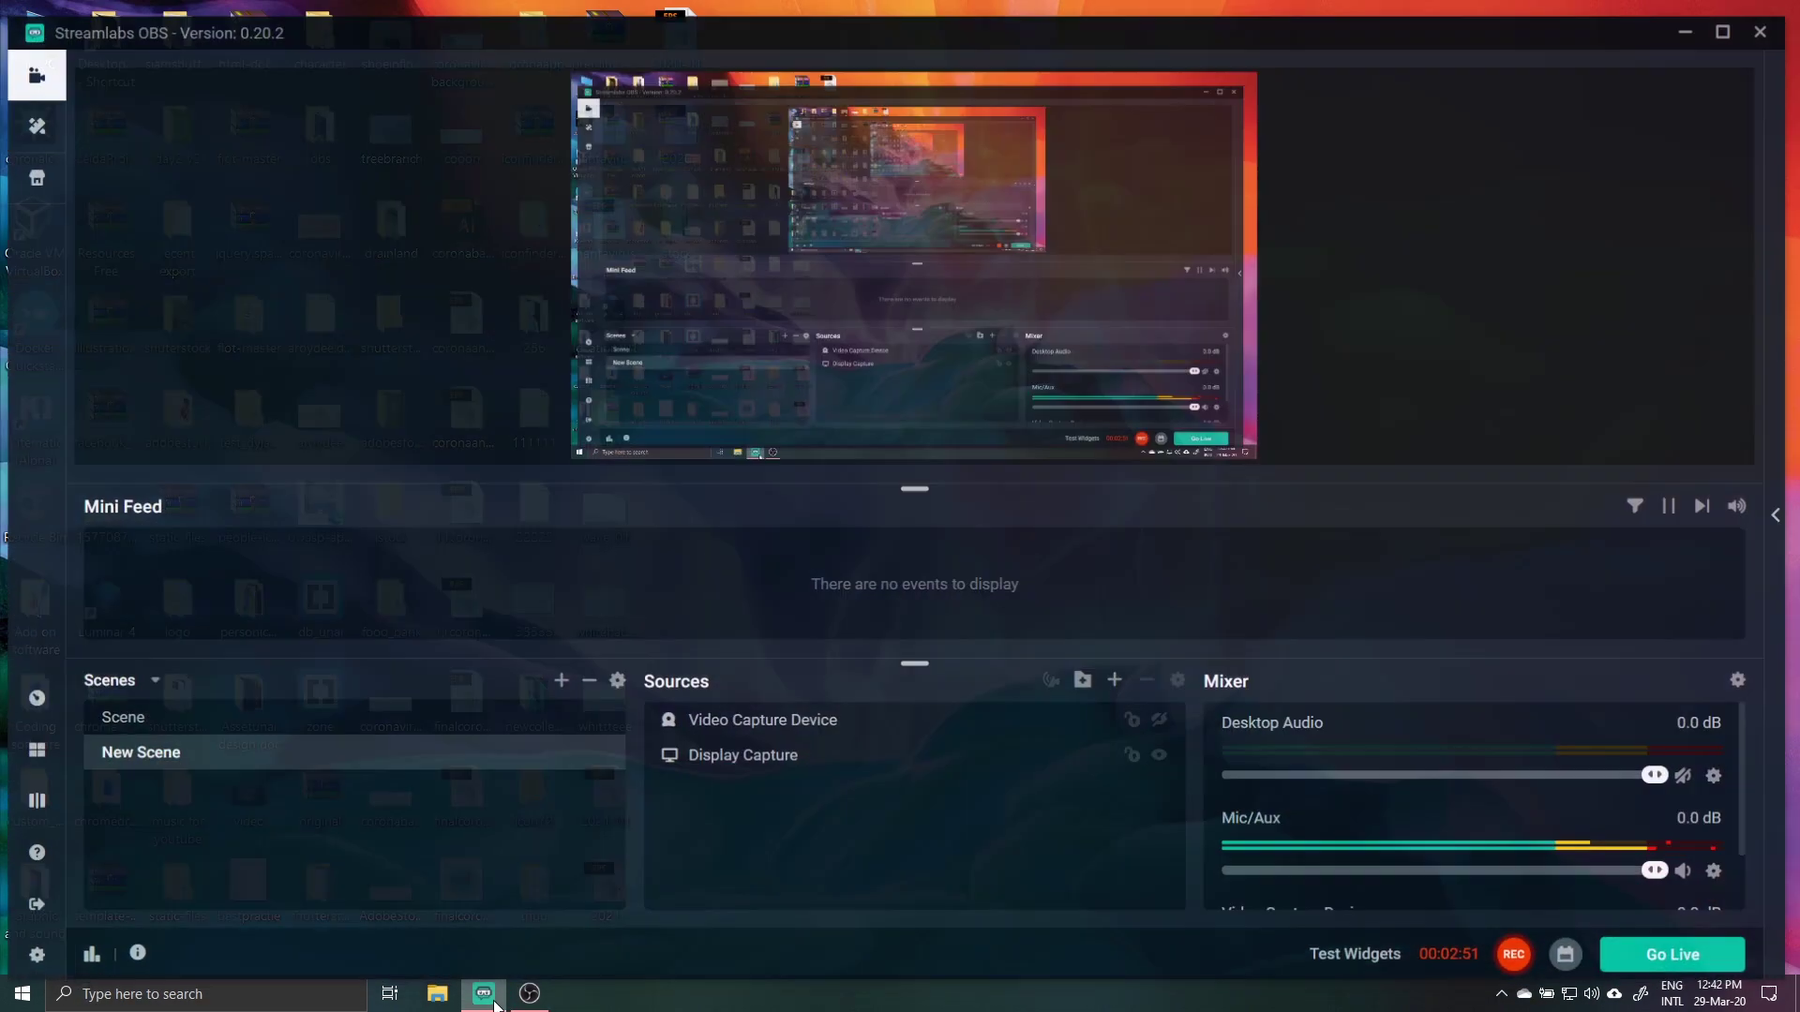
{"action": "left_click", "coordinate": [530, 994]}
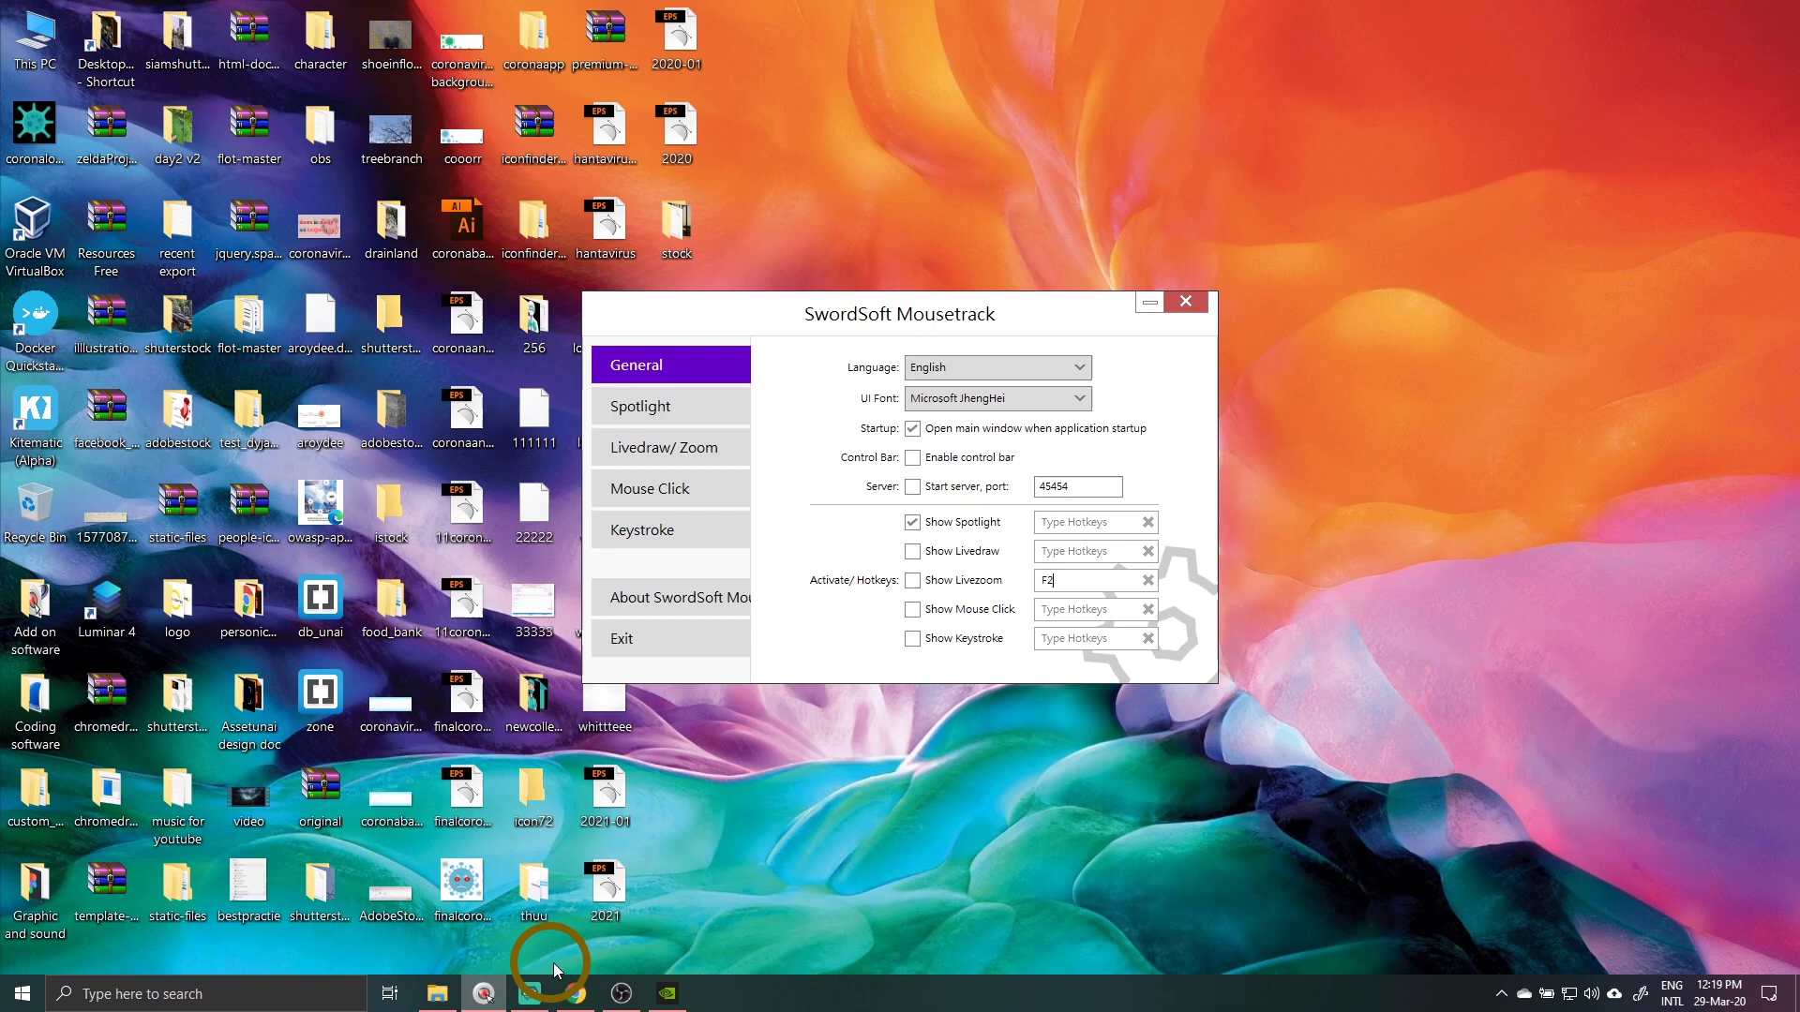
{"action": "left_click", "coordinate": [621, 994]}
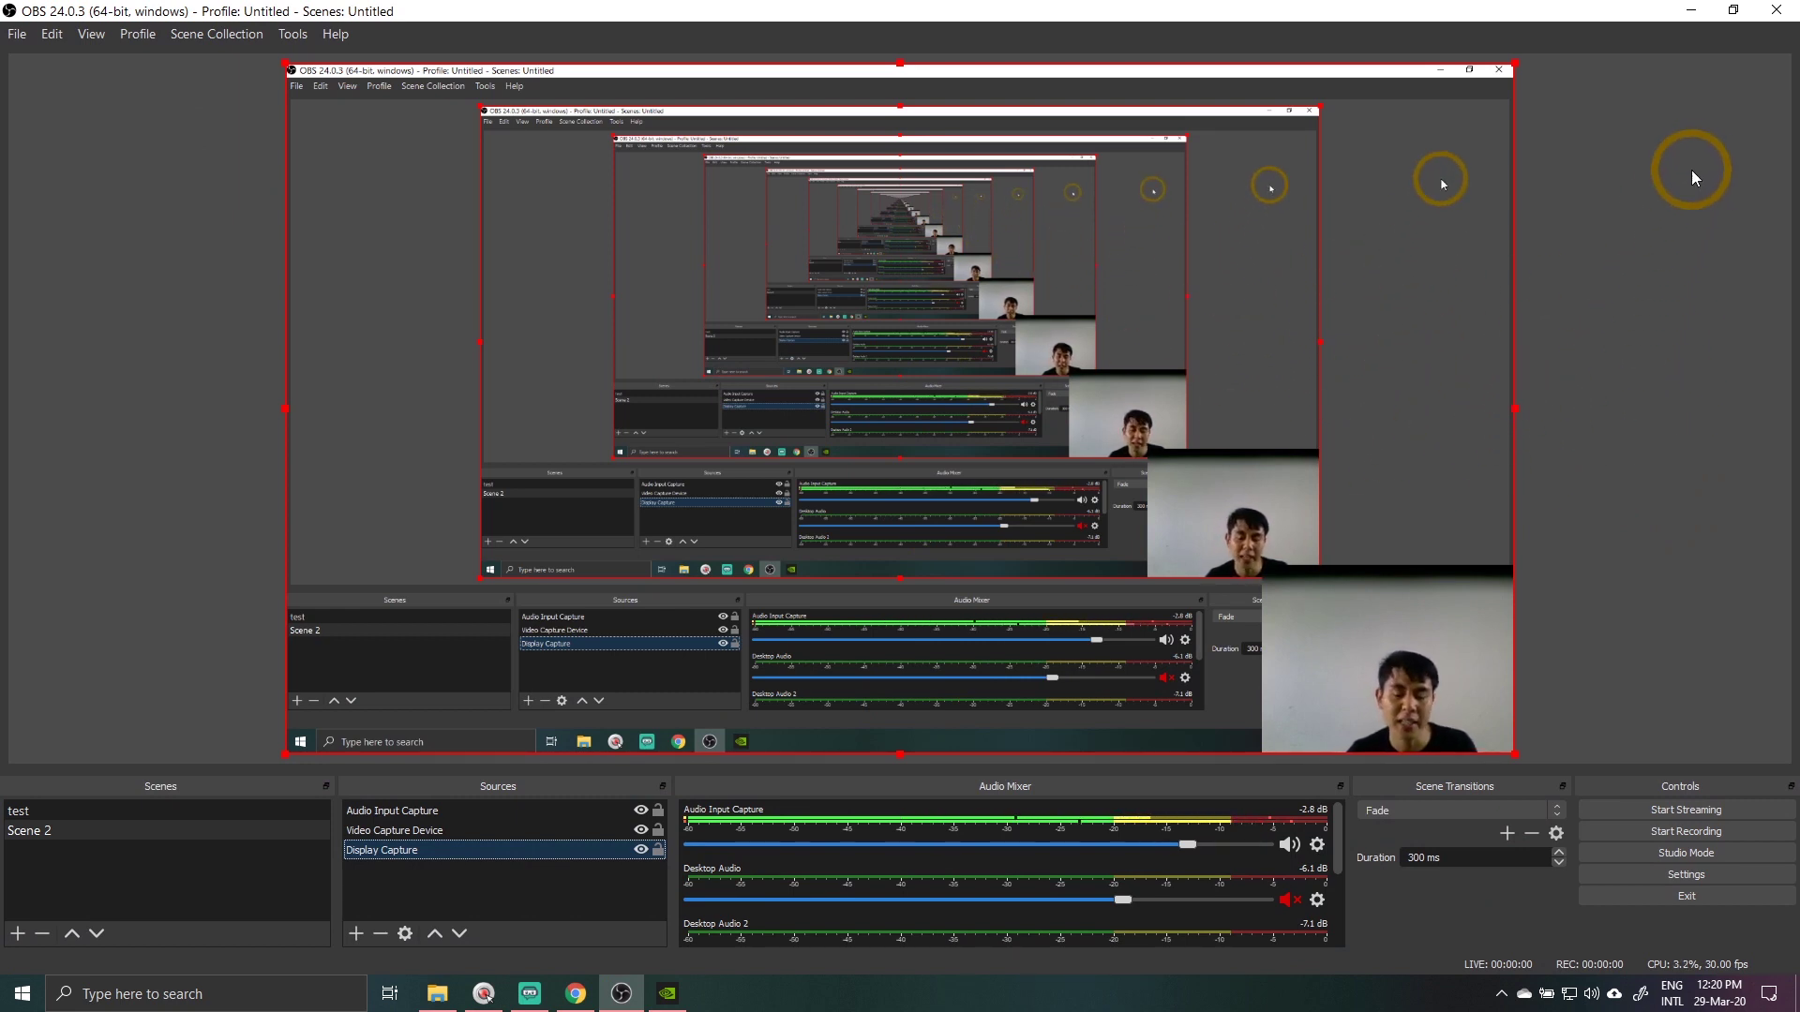
{"action": "left_click", "coordinate": [1691, 10]}
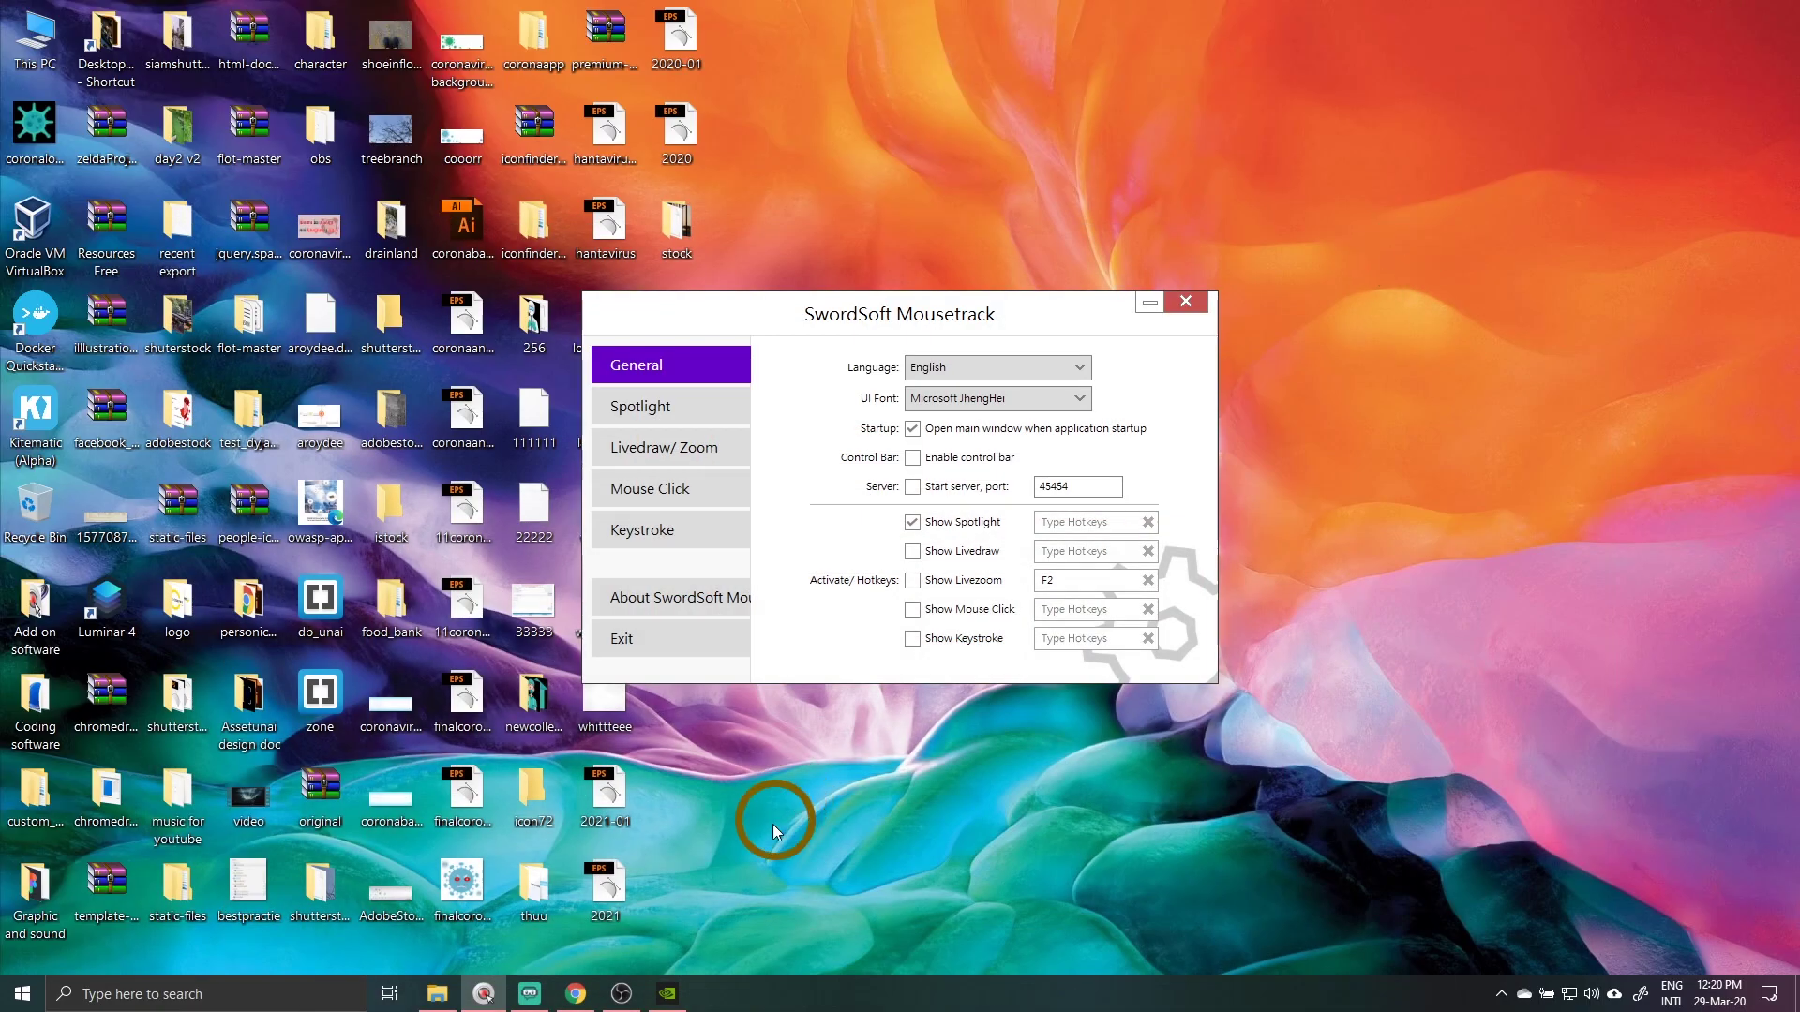
- Switch to Chrome, view the Download for Windows section of the SwordSoft Mousetrack page, and minimize the browser
{"action": "left_click", "coordinate": [576, 998]}
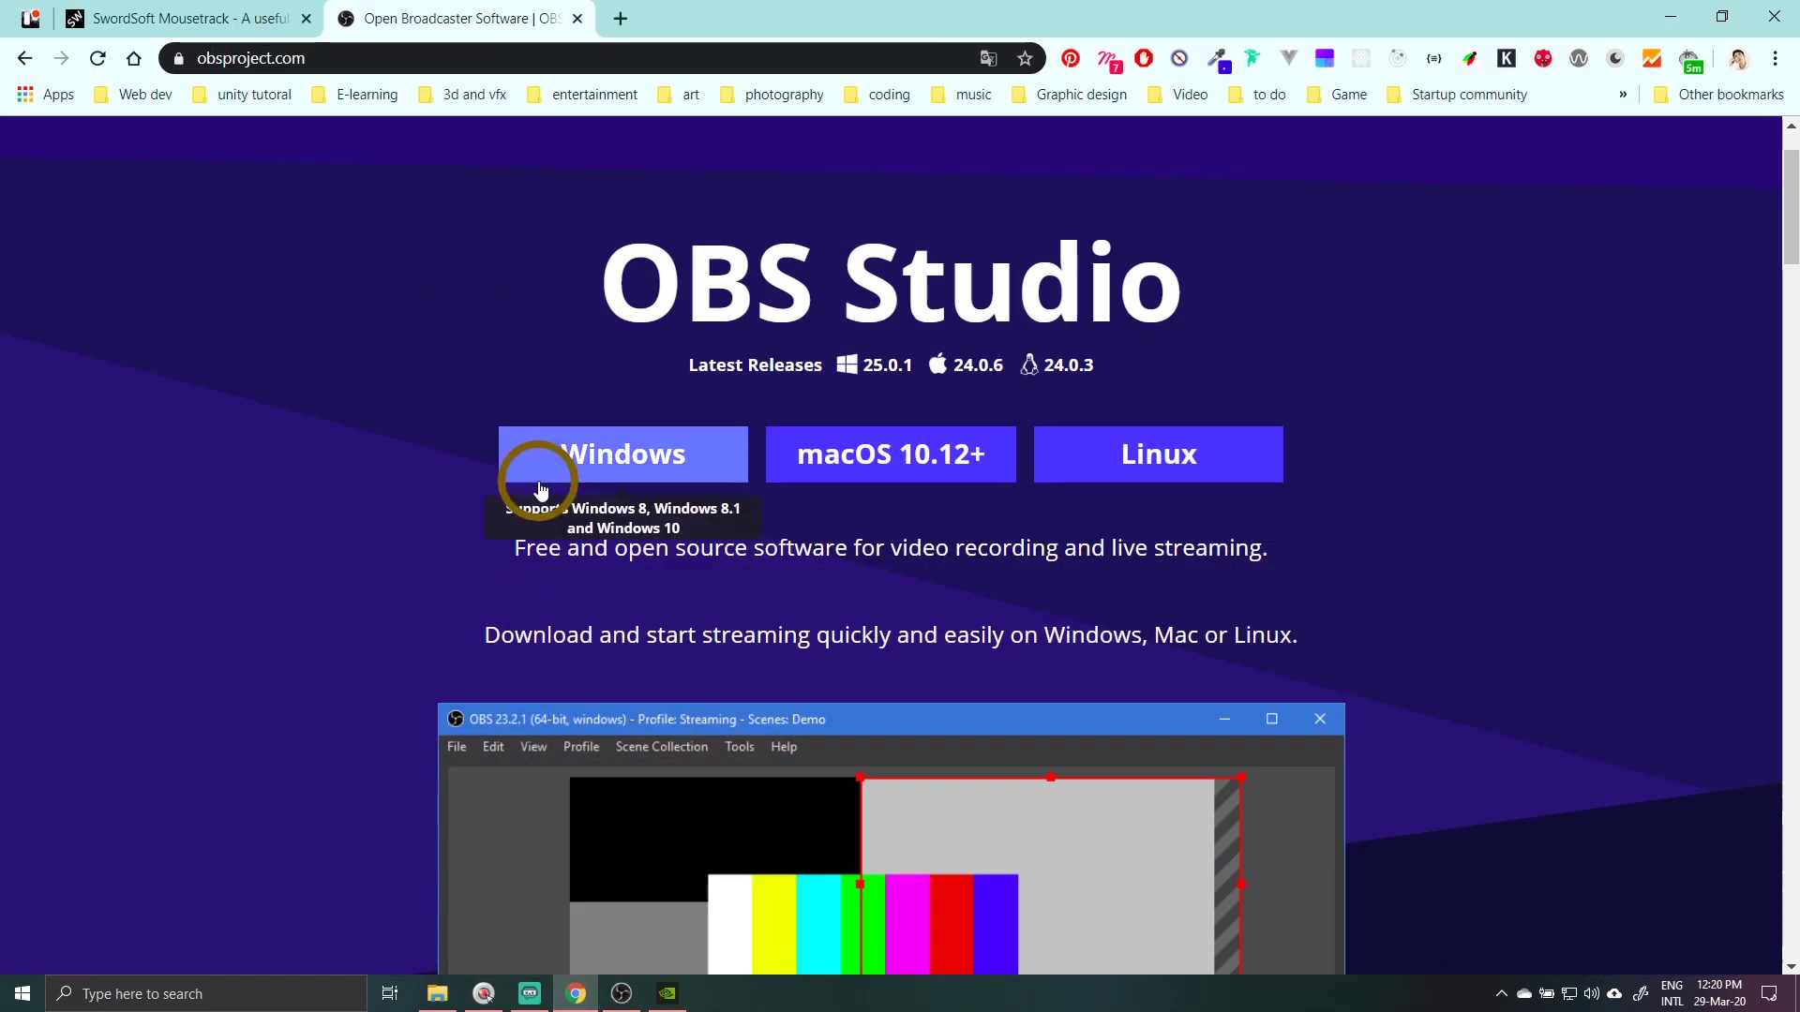
{"action": "left_click", "coordinate": [141, 21]}
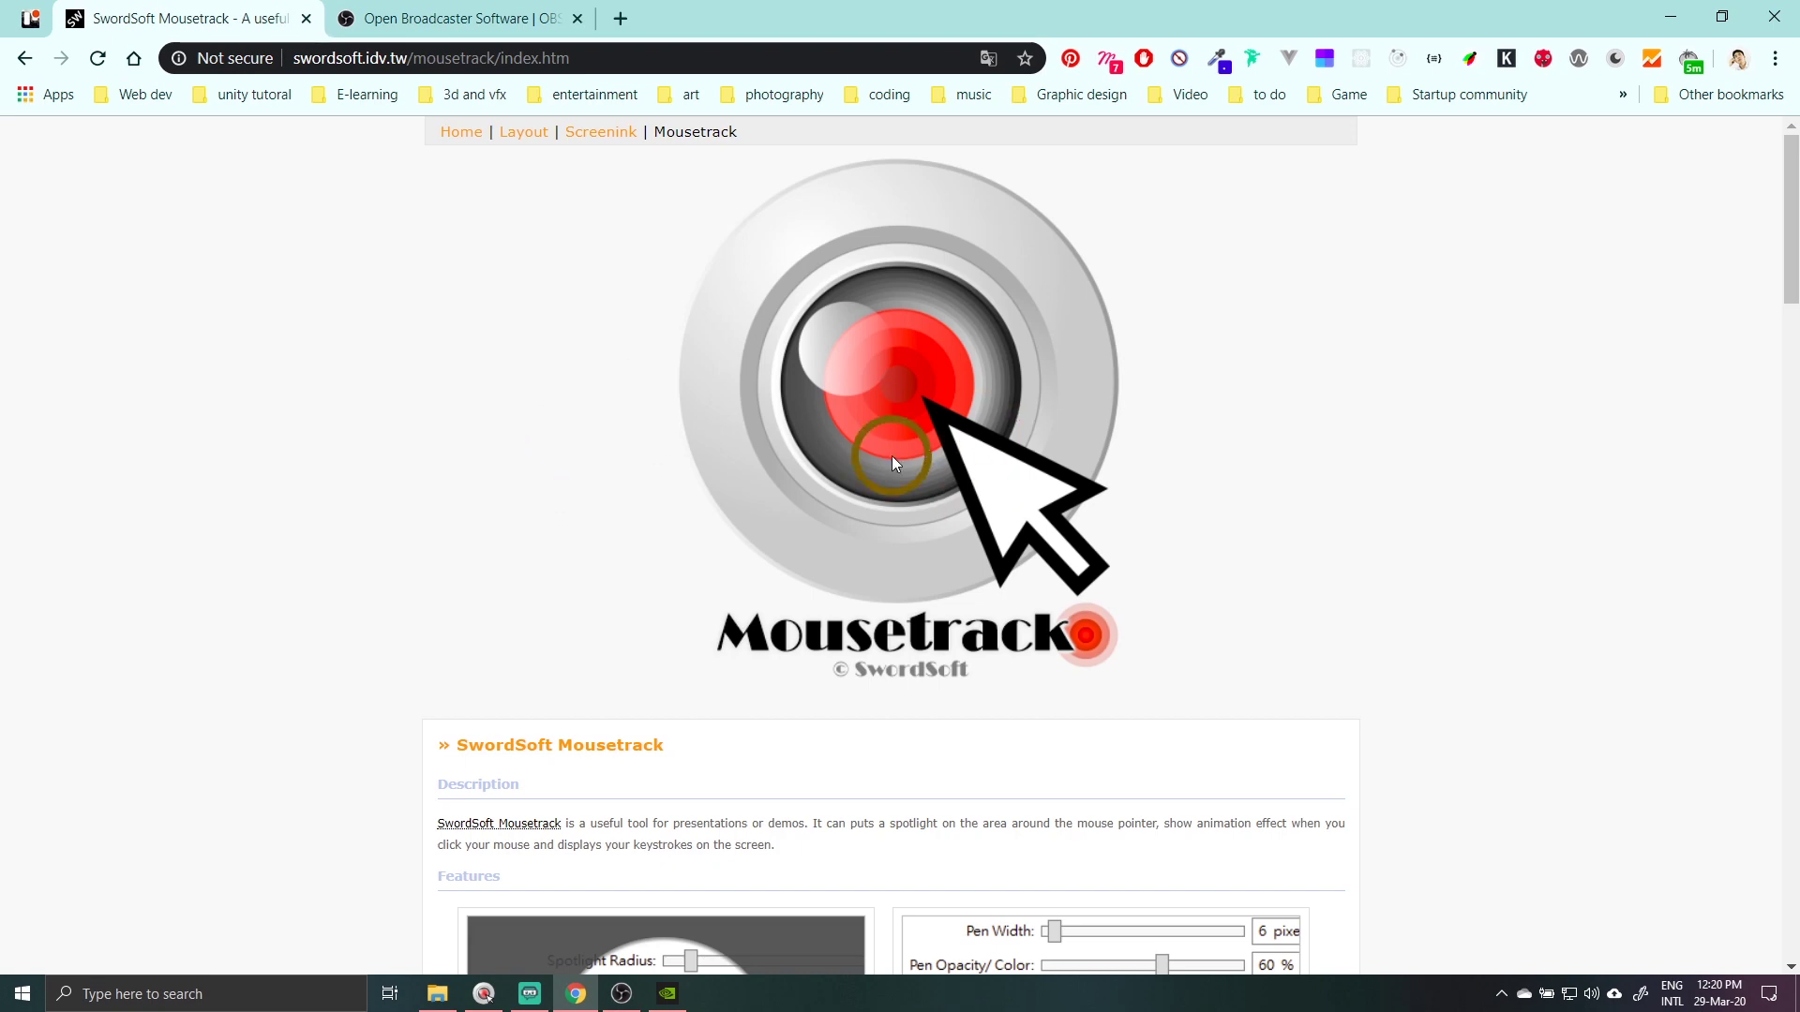
{"action": "scroll", "coordinate": [892, 455], "scroll_direction": "down", "scroll_amount": 20}
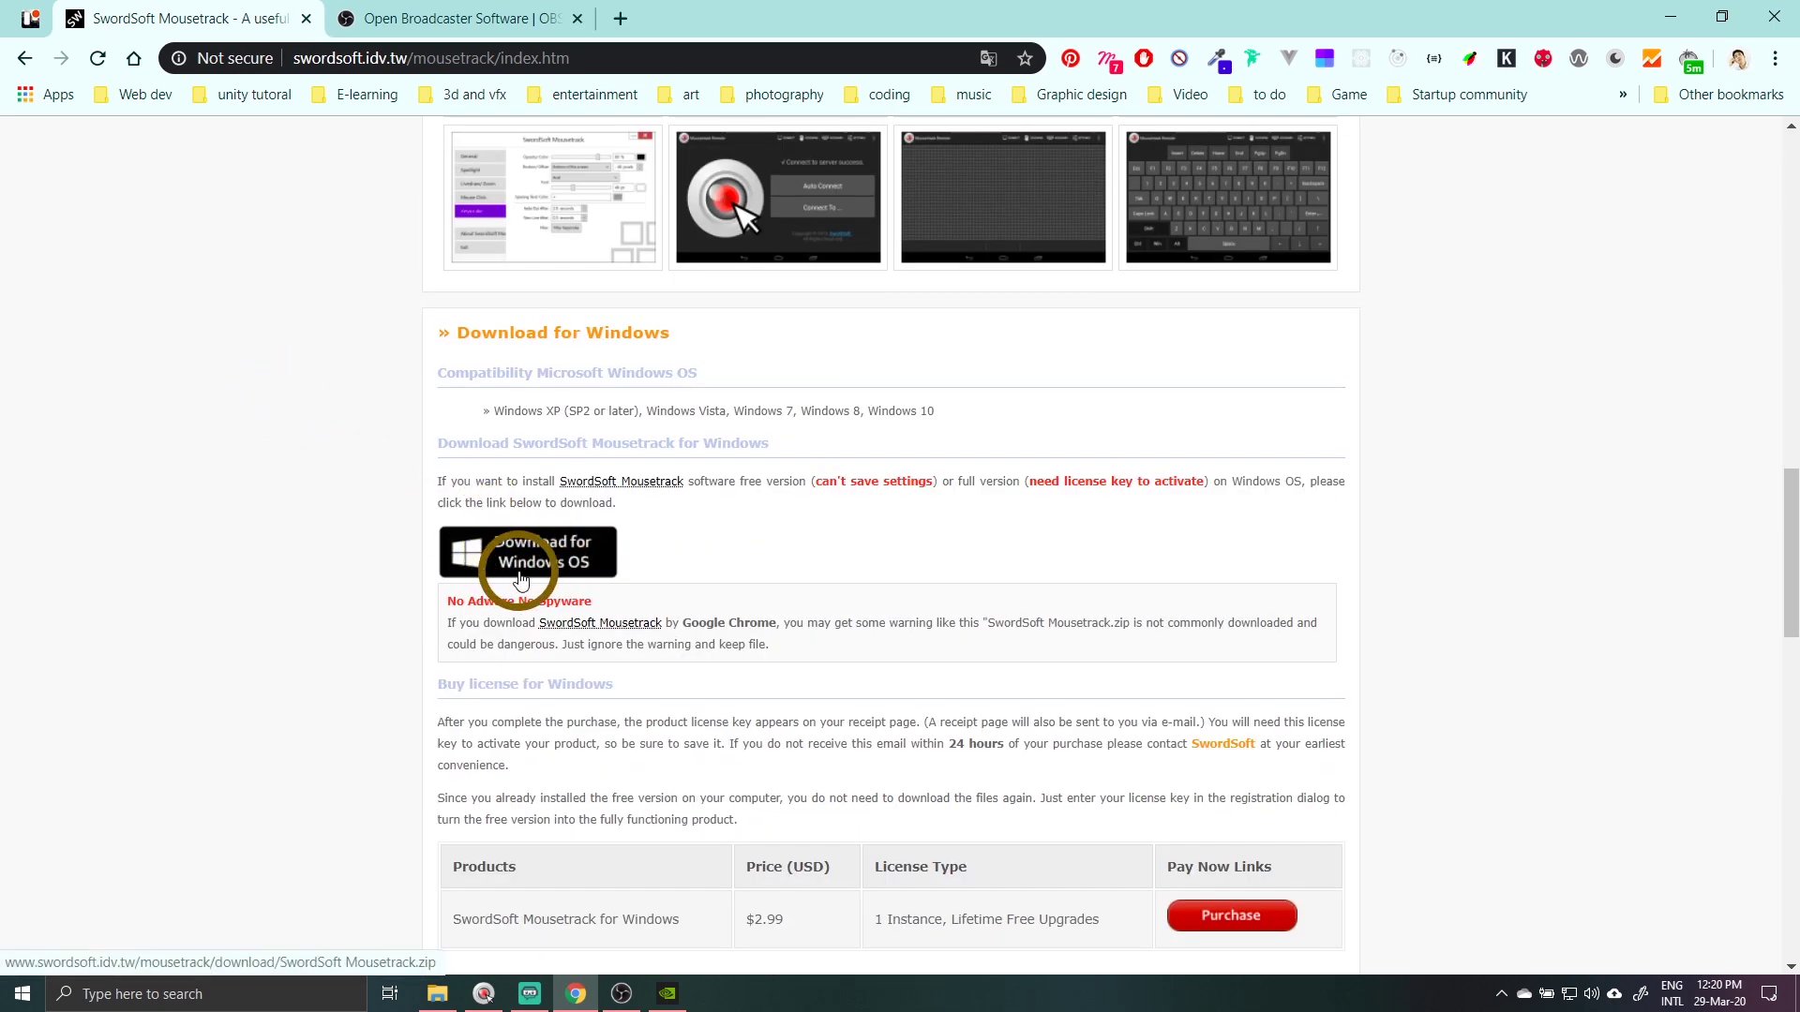
{"action": "left_click", "coordinate": [1668, 17]}
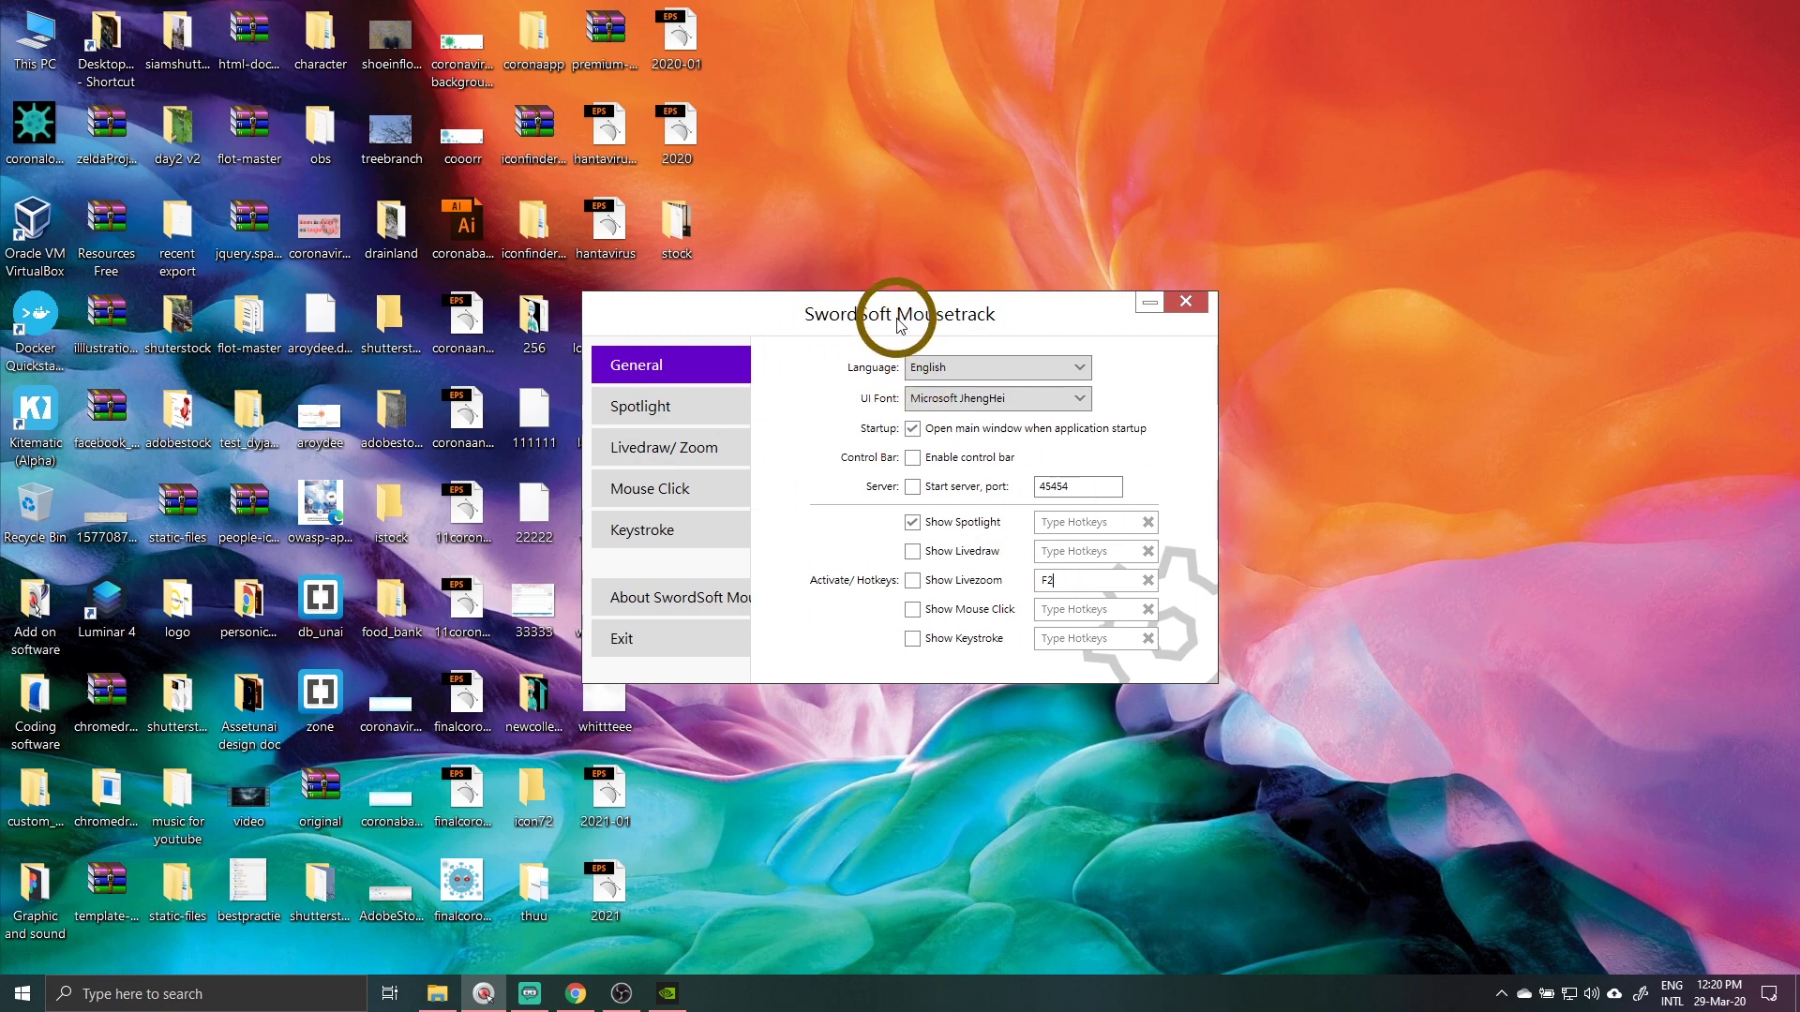
- Move the SwordSoft Mousetrack window higher and try out its Show Spotlight, Show Mouse Click and Show Keystroke options
{"action": "left_click_drag", "start_coordinate": [900, 325], "coordinate": [971, 226]}
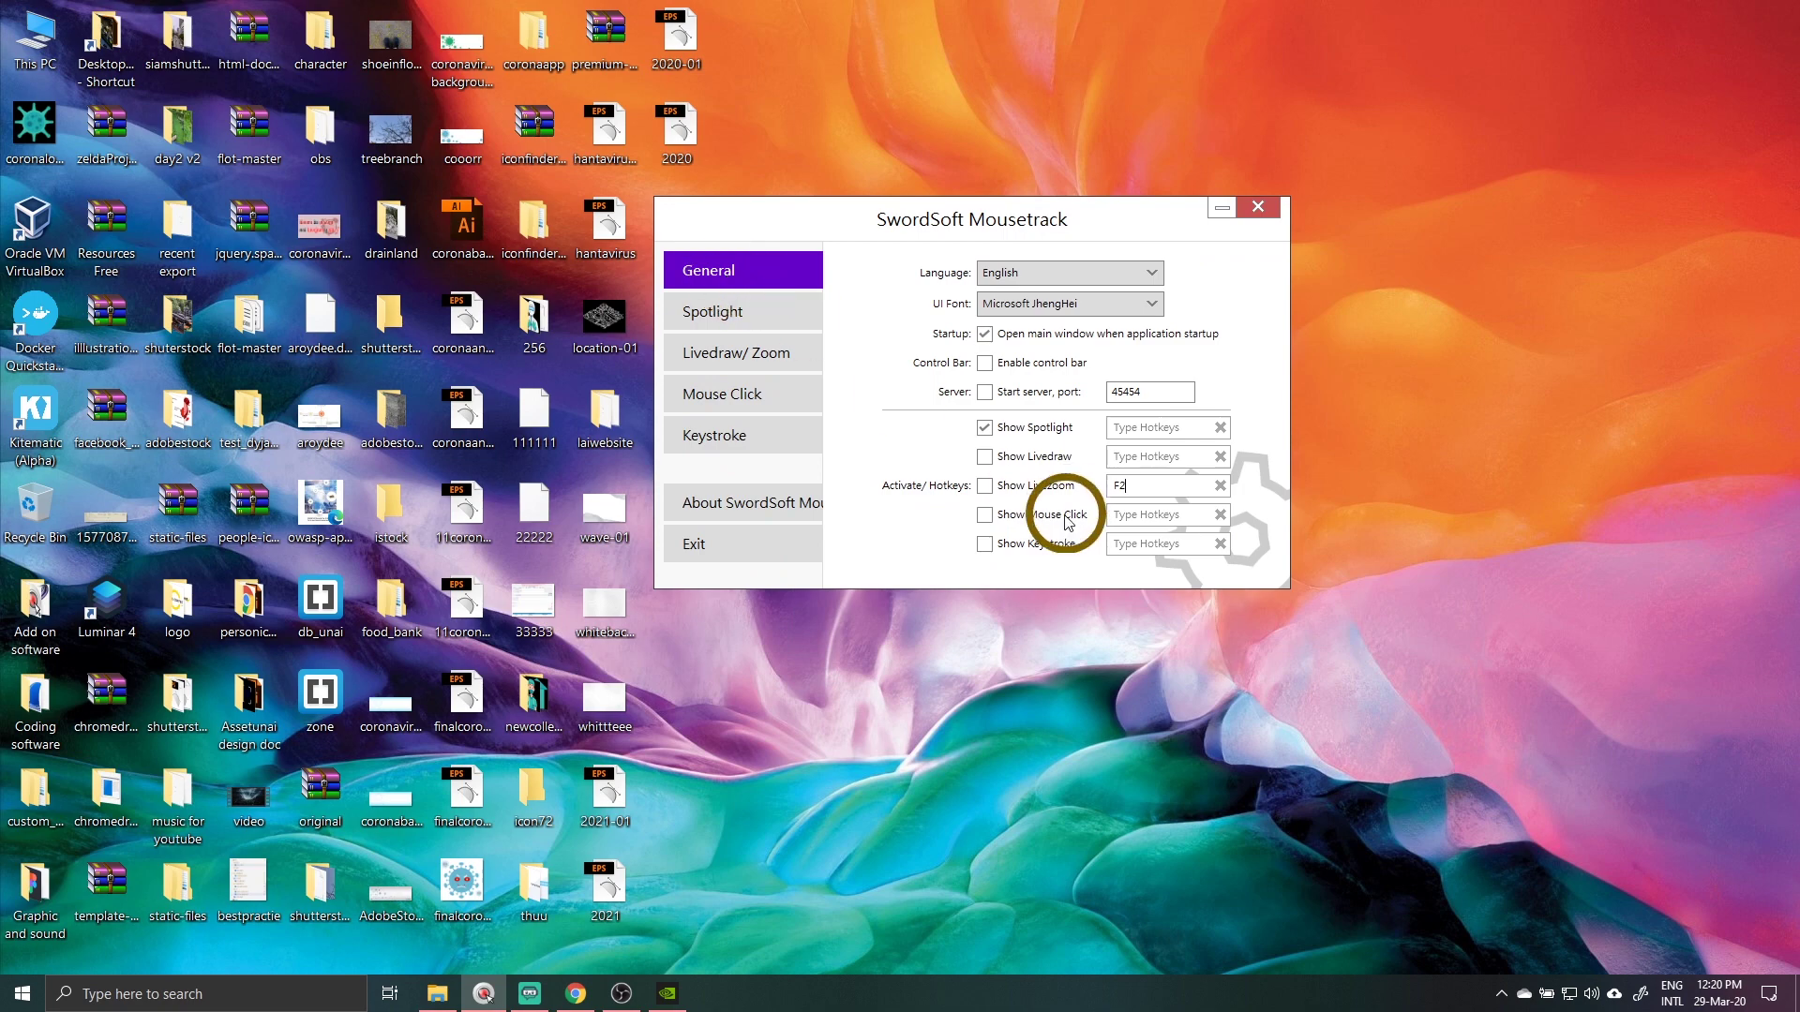
{"action": "left_click", "coordinate": [985, 429]}
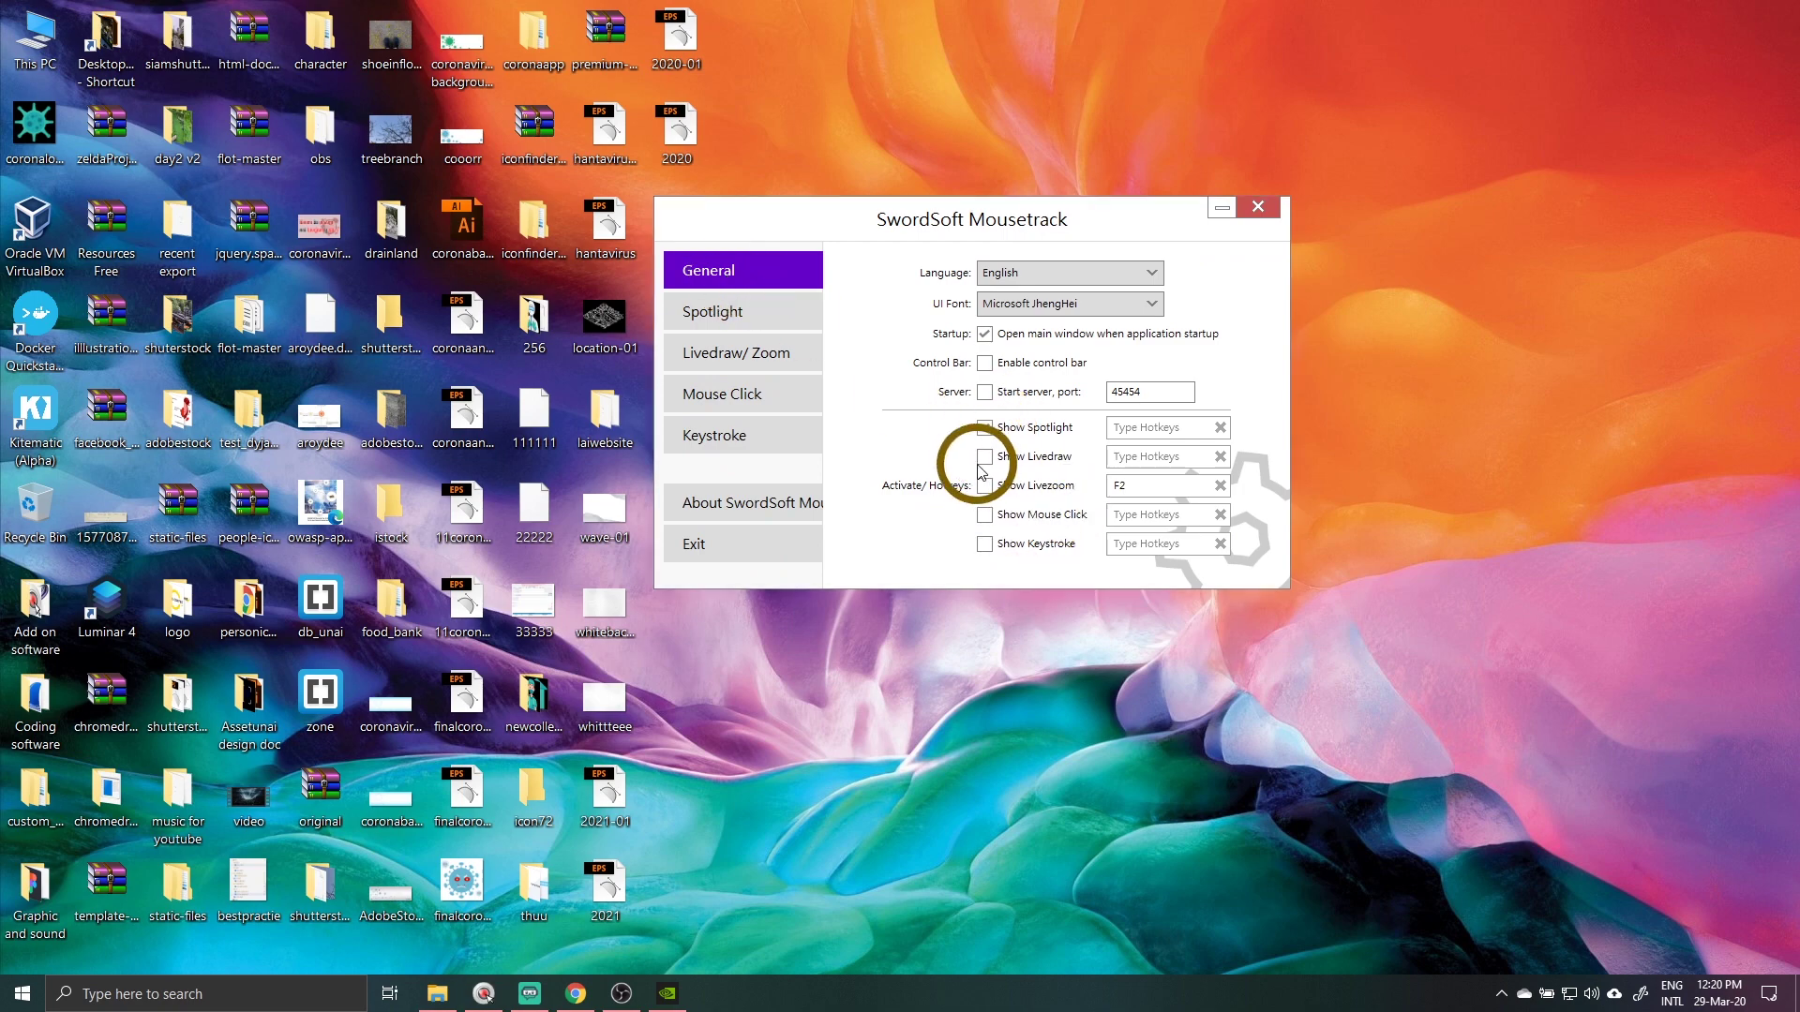
{"action": "left_click", "coordinate": [989, 517]}
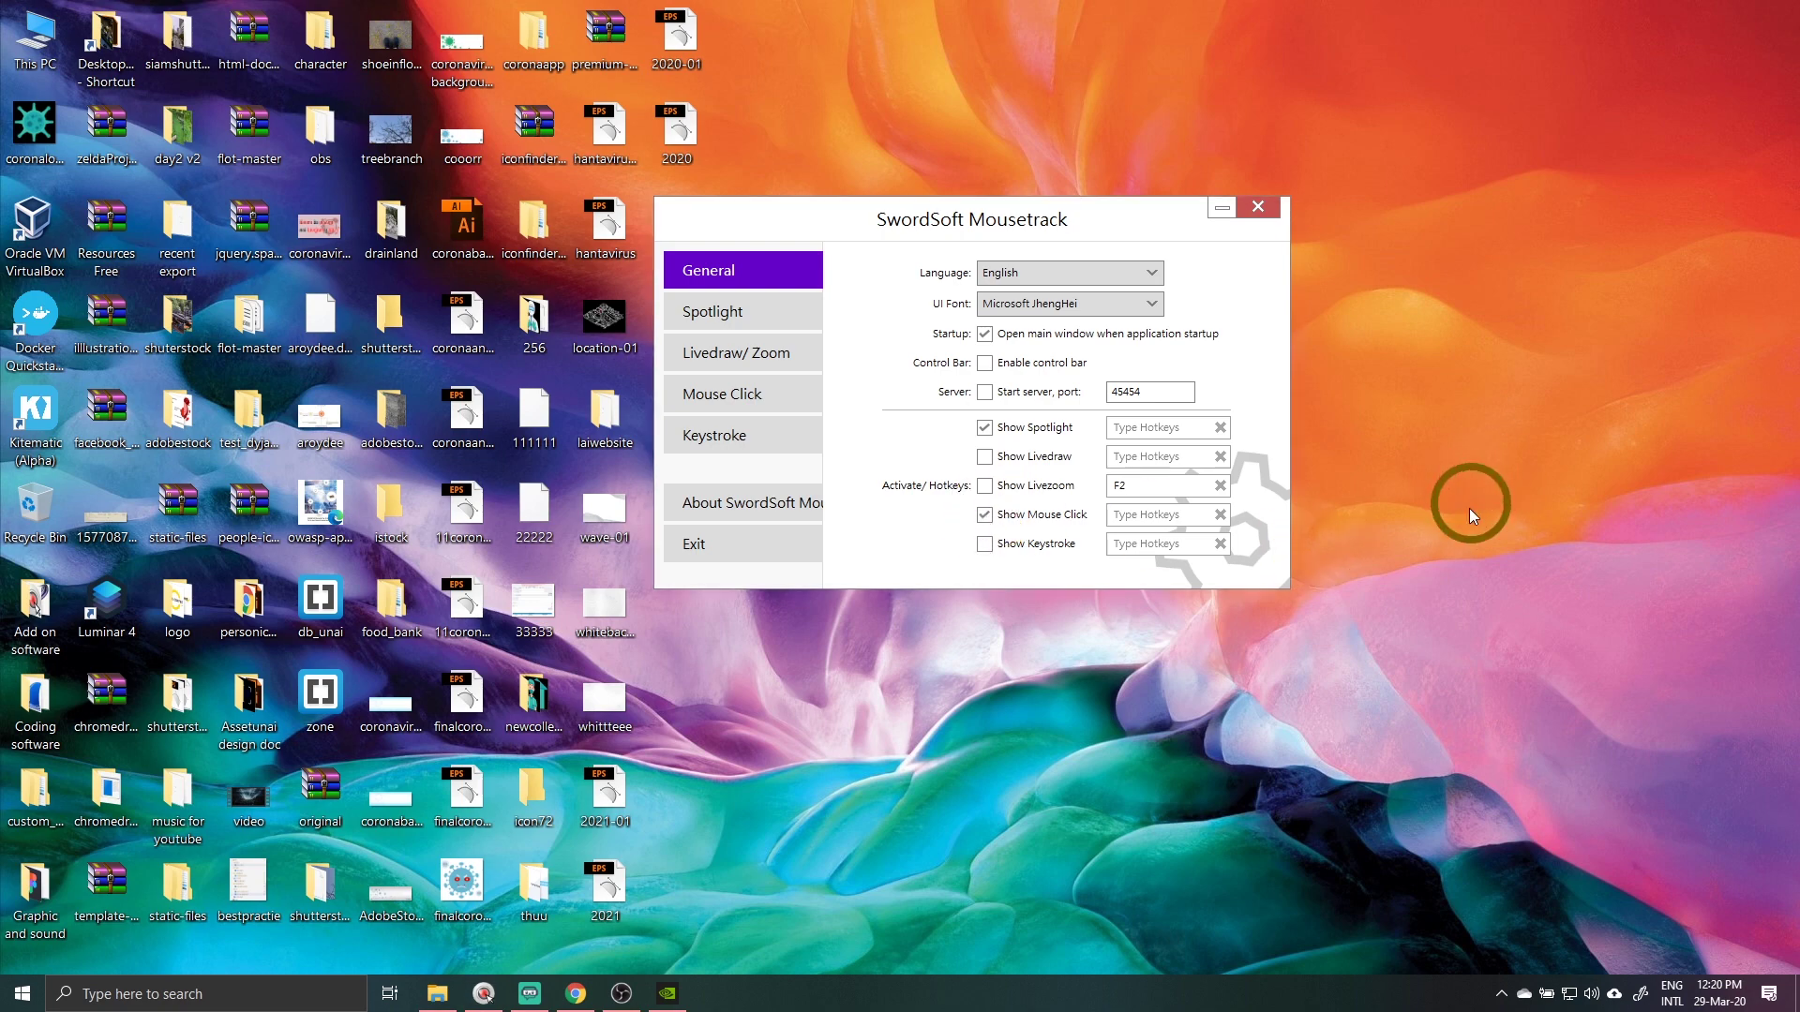
{"action": "left_click", "coordinate": [1418, 597]}
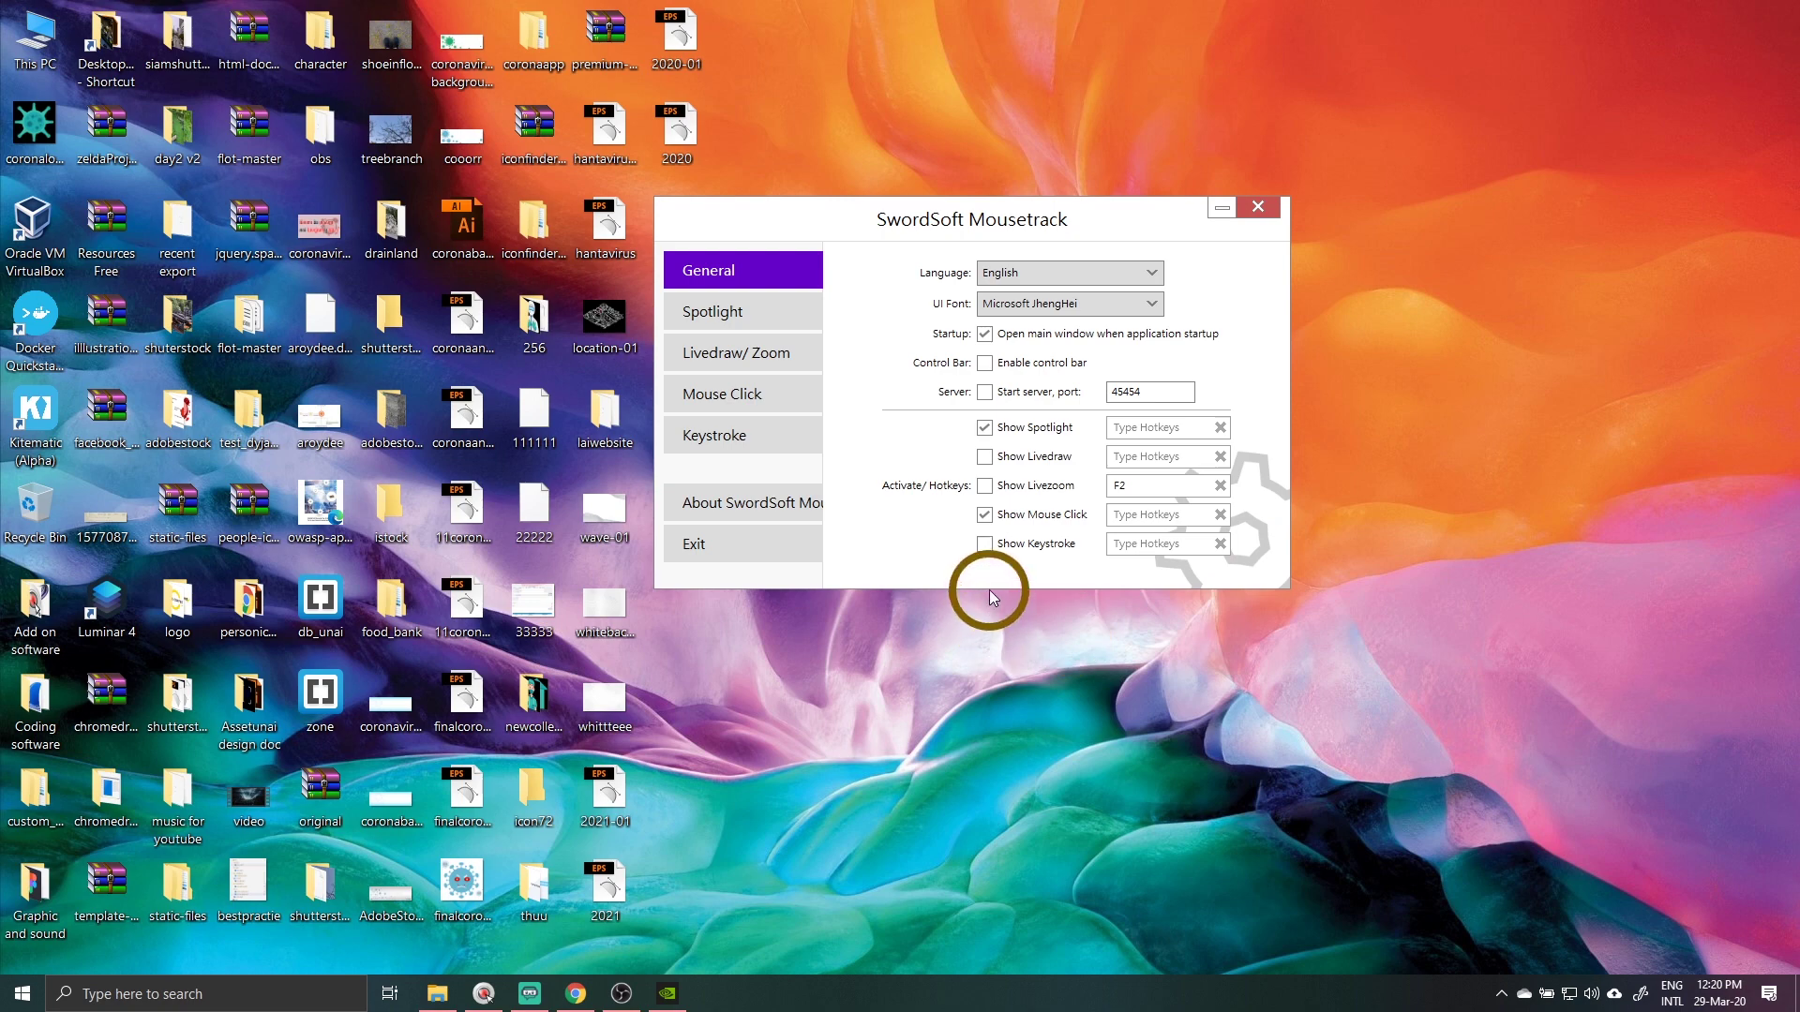
{"action": "left_click", "coordinate": [986, 546]}
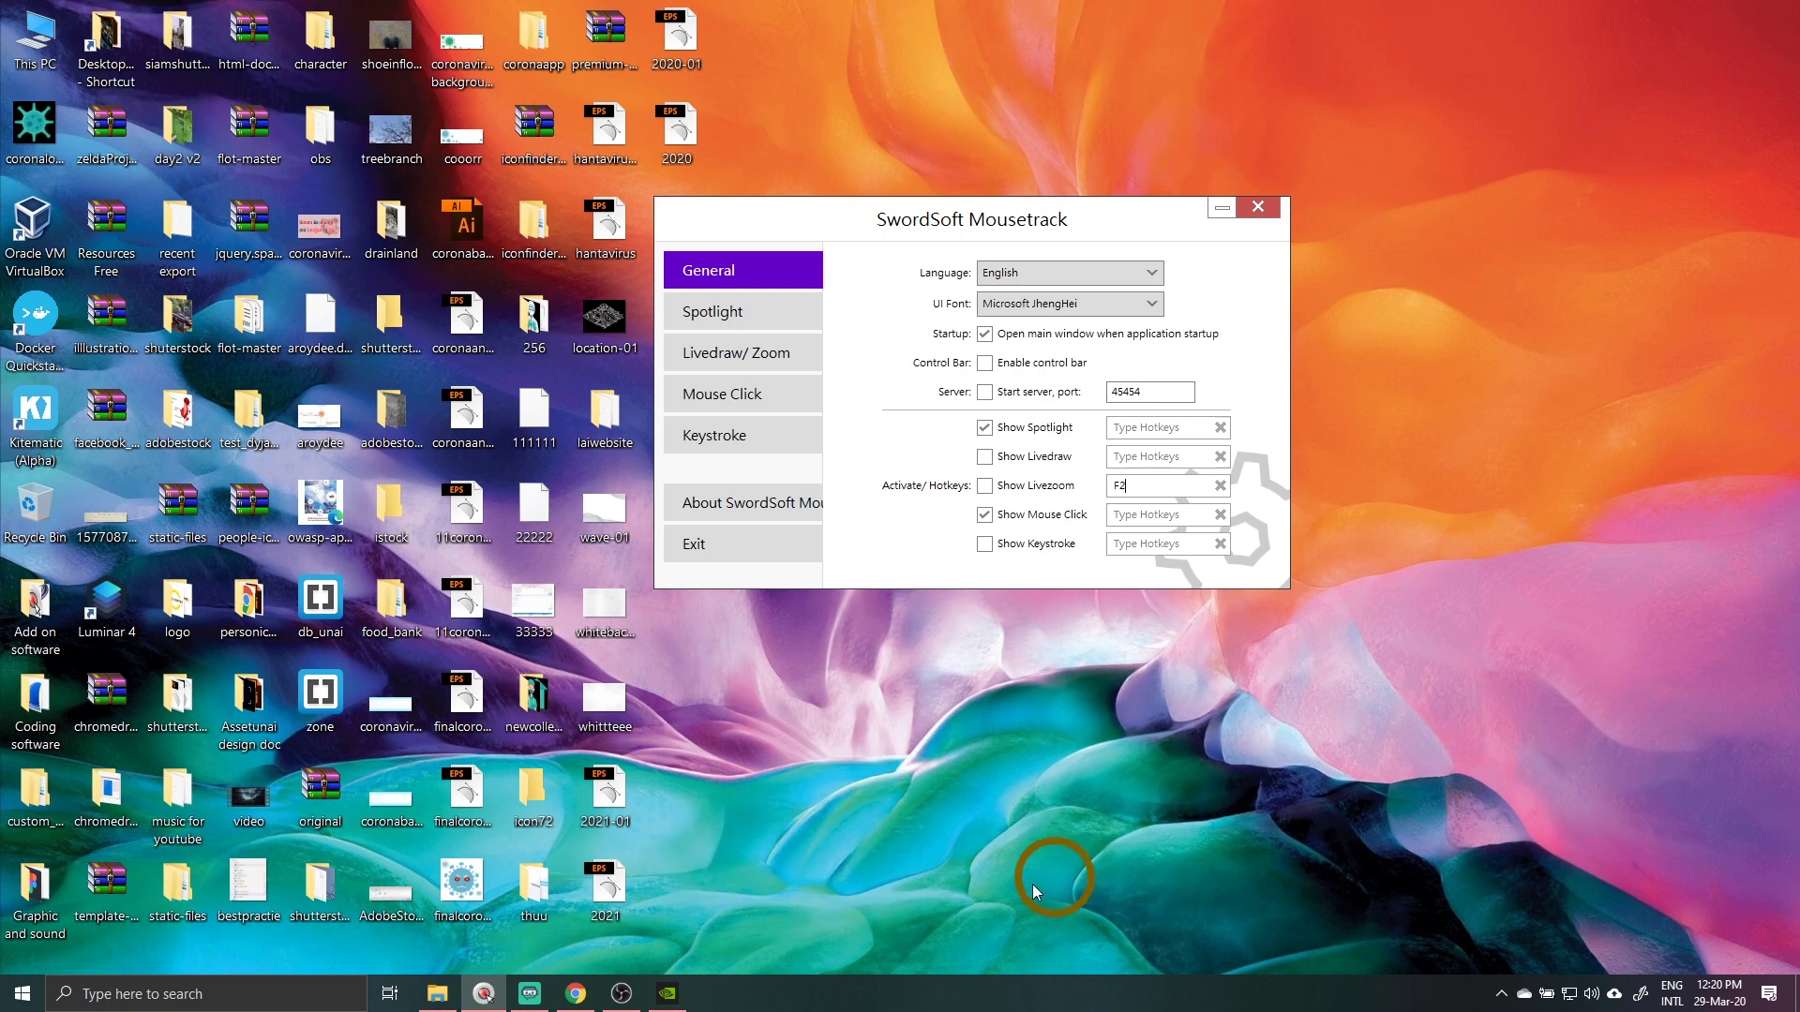
- Switch to GeForce Experience, try the click effect on Drivers, and minimize the window
{"action": "left_click", "coordinate": [668, 994]}
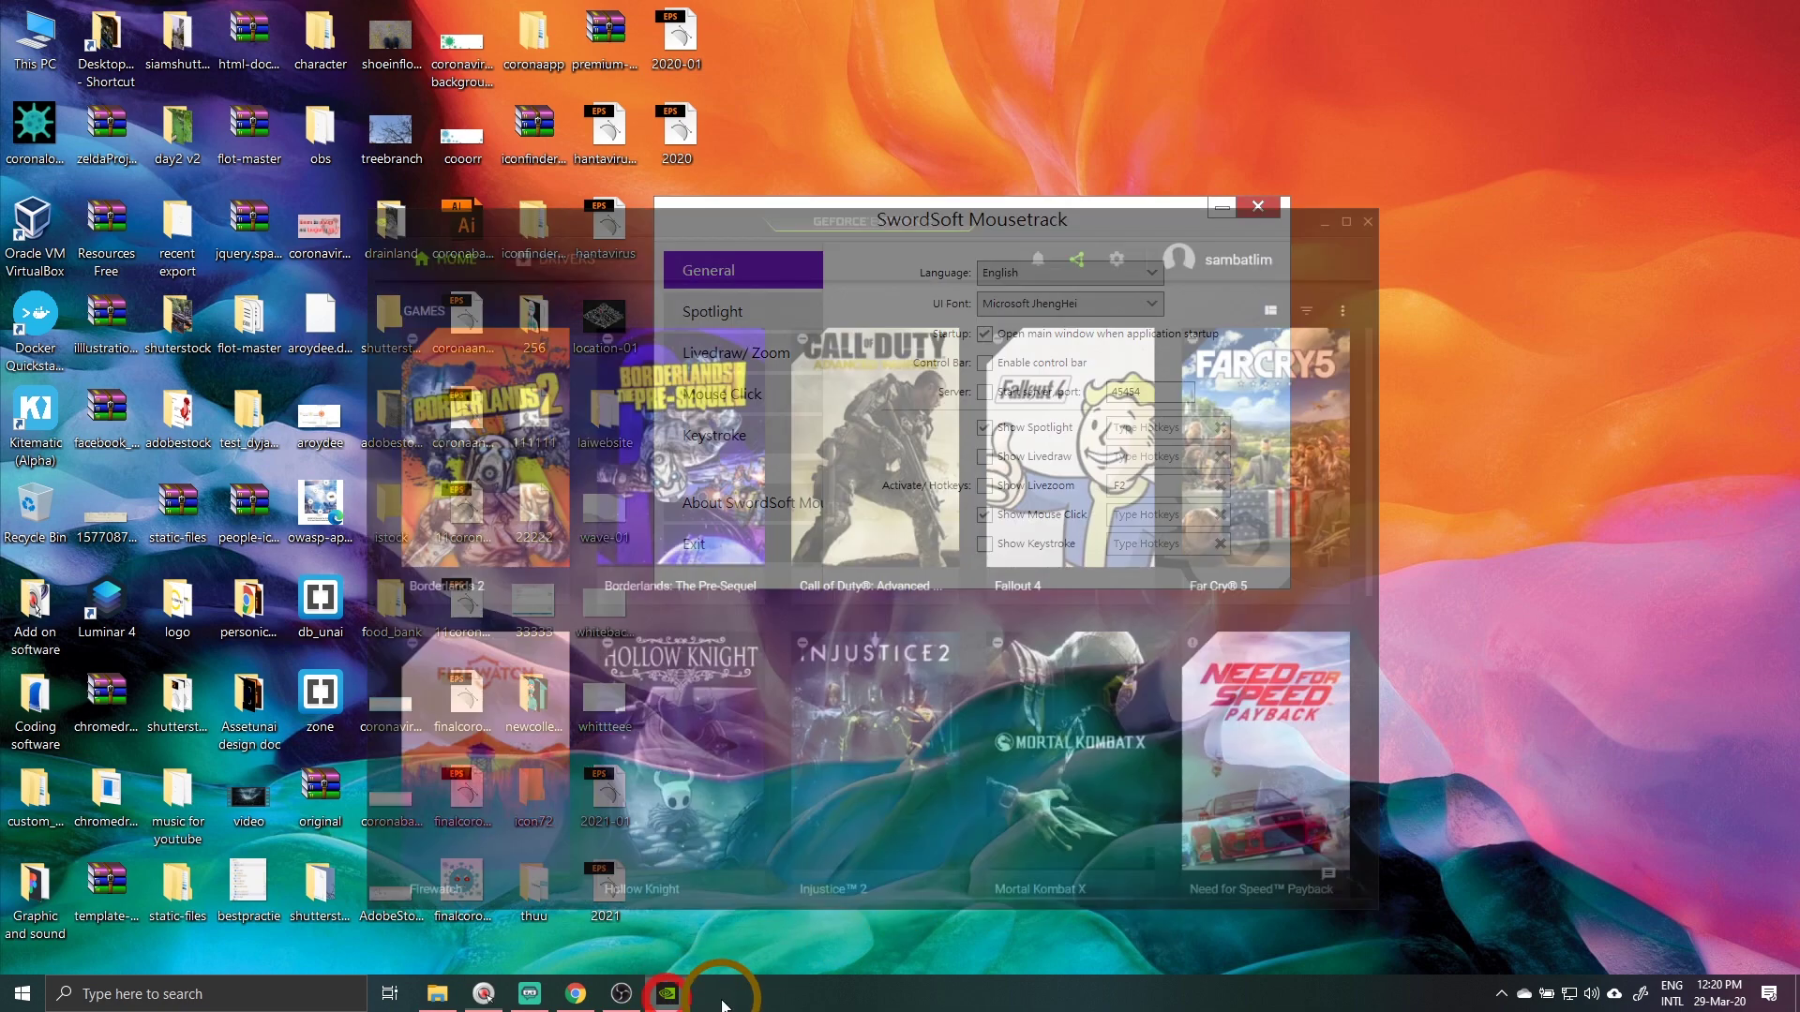
{"action": "left_click", "coordinate": [523, 168]}
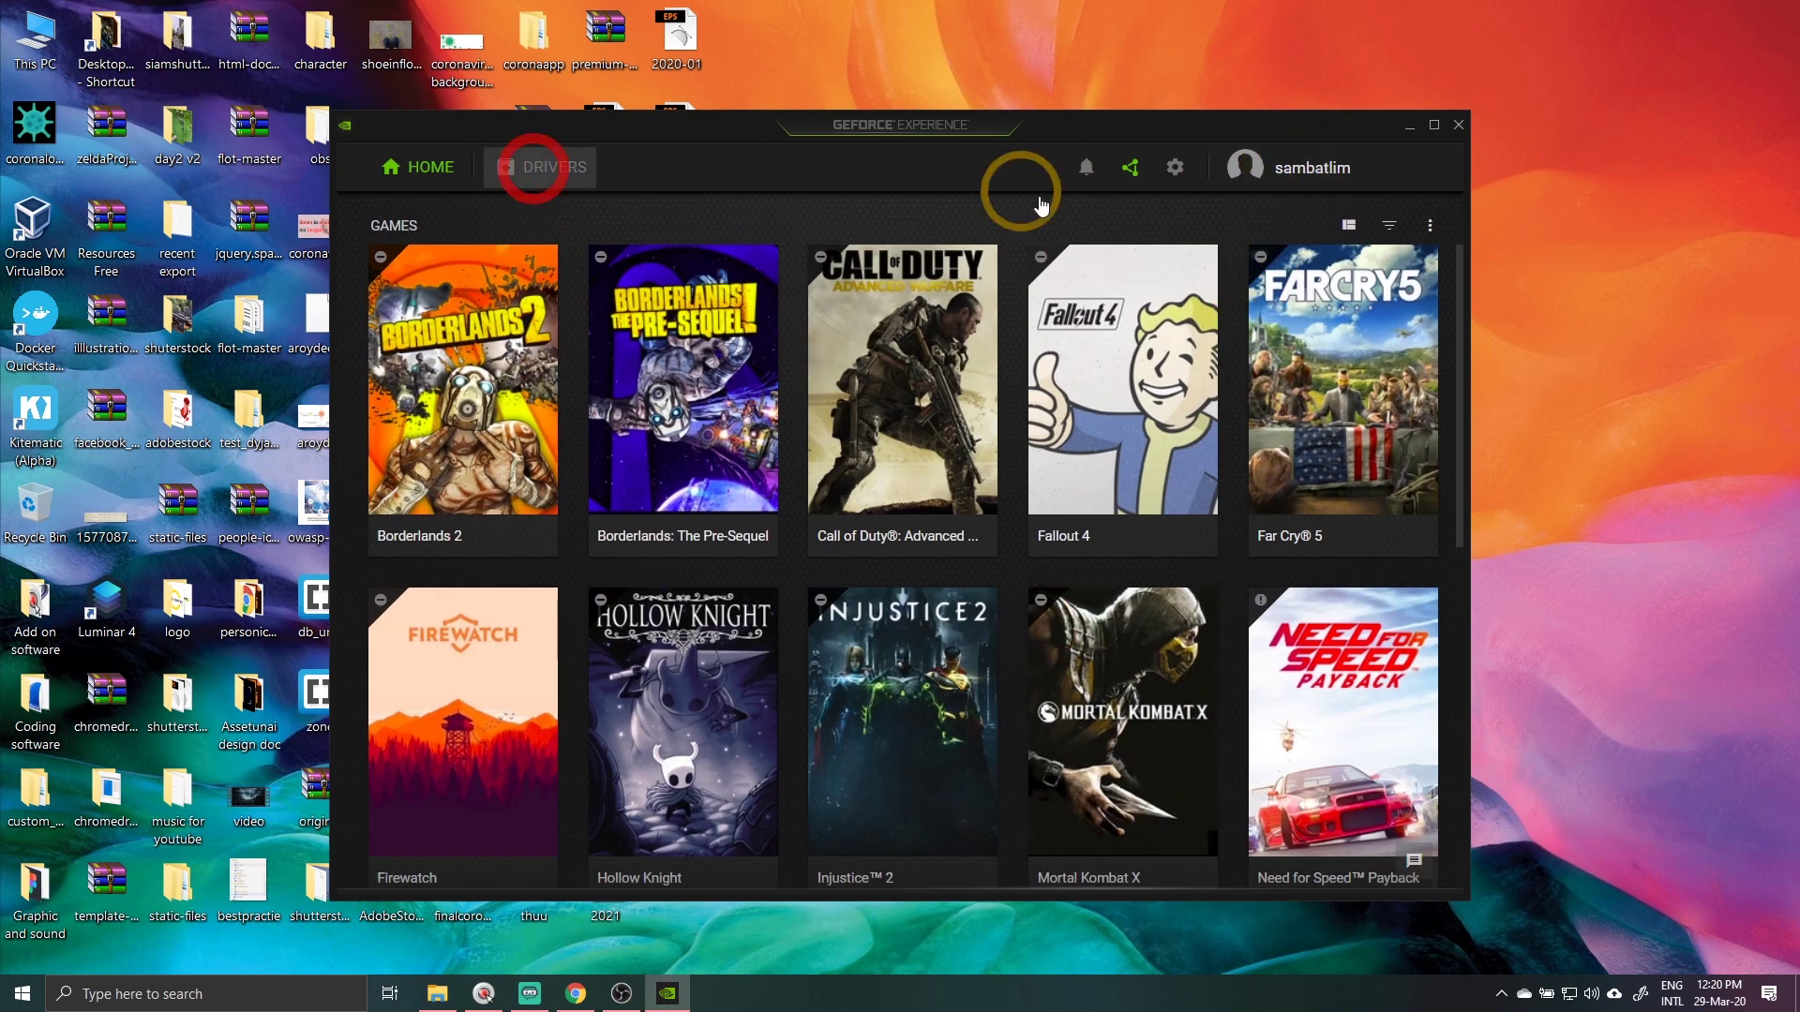
{"action": "left_click", "coordinate": [1406, 124]}
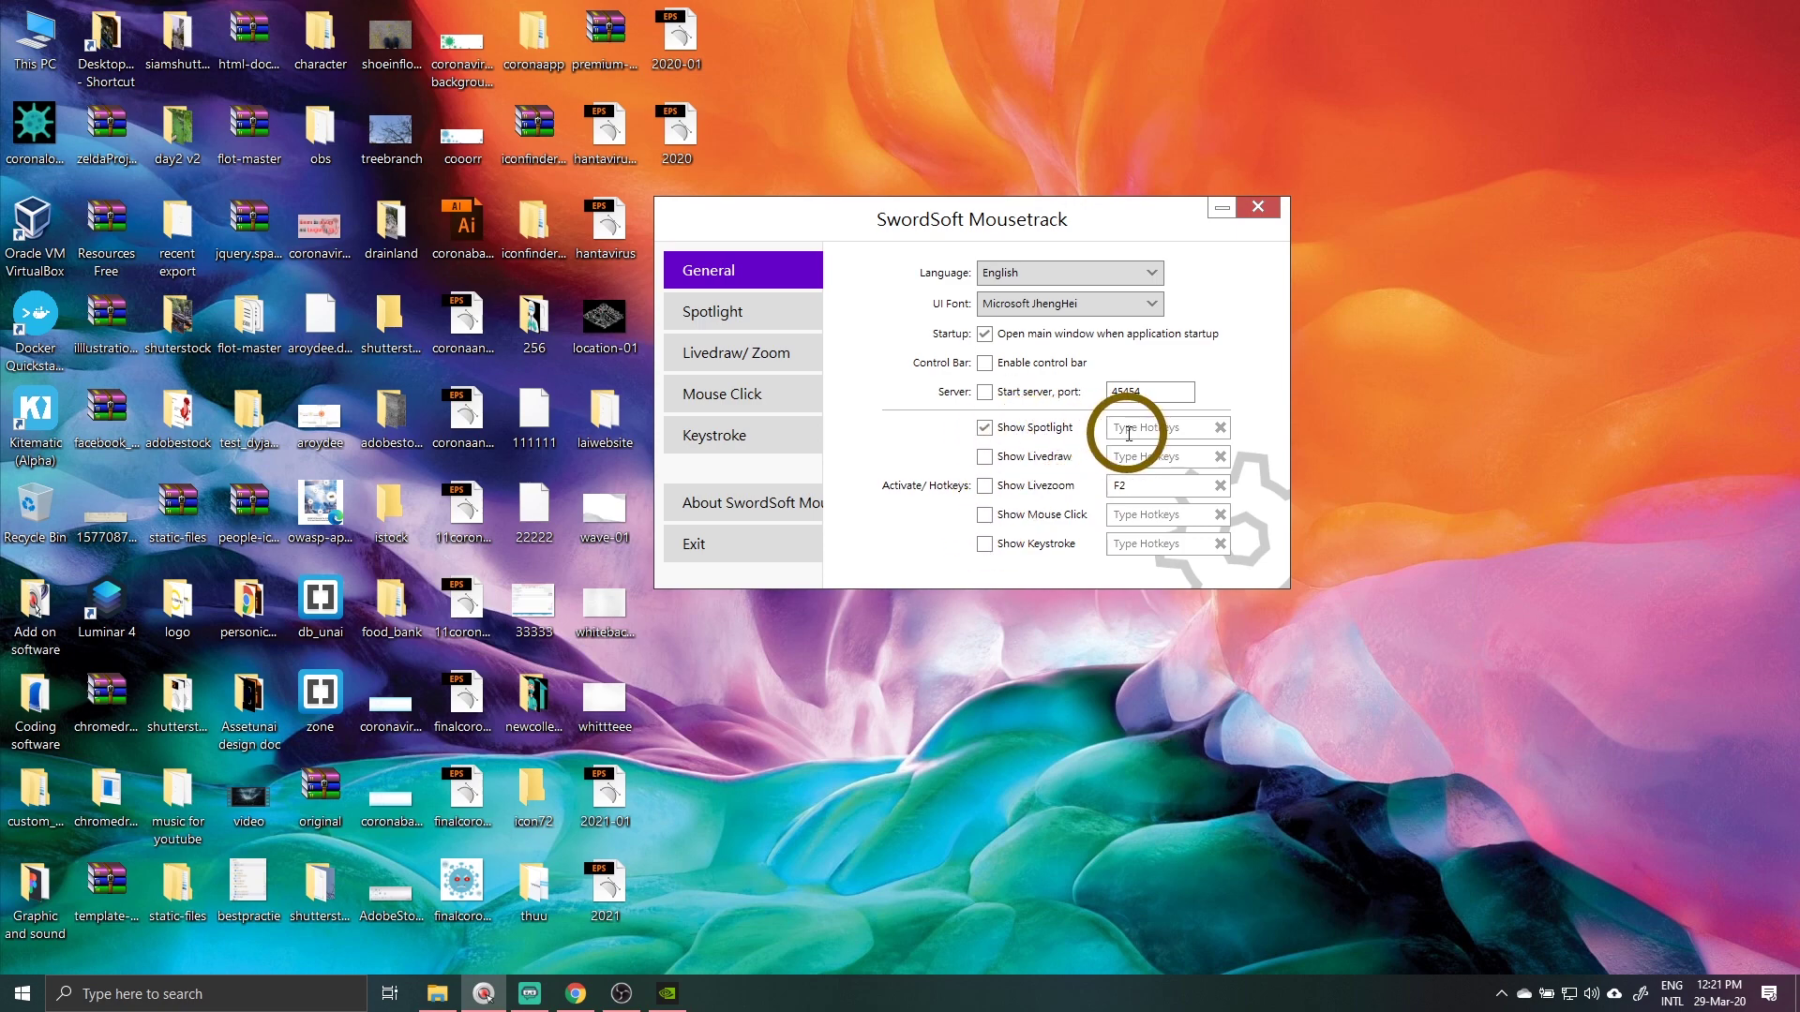
- Set the Mousetrack spotlight radius to 67 pixels, view the border colour choices without changing them, and exit Mousetrack
{"action": "left_click", "coordinate": [737, 318]}
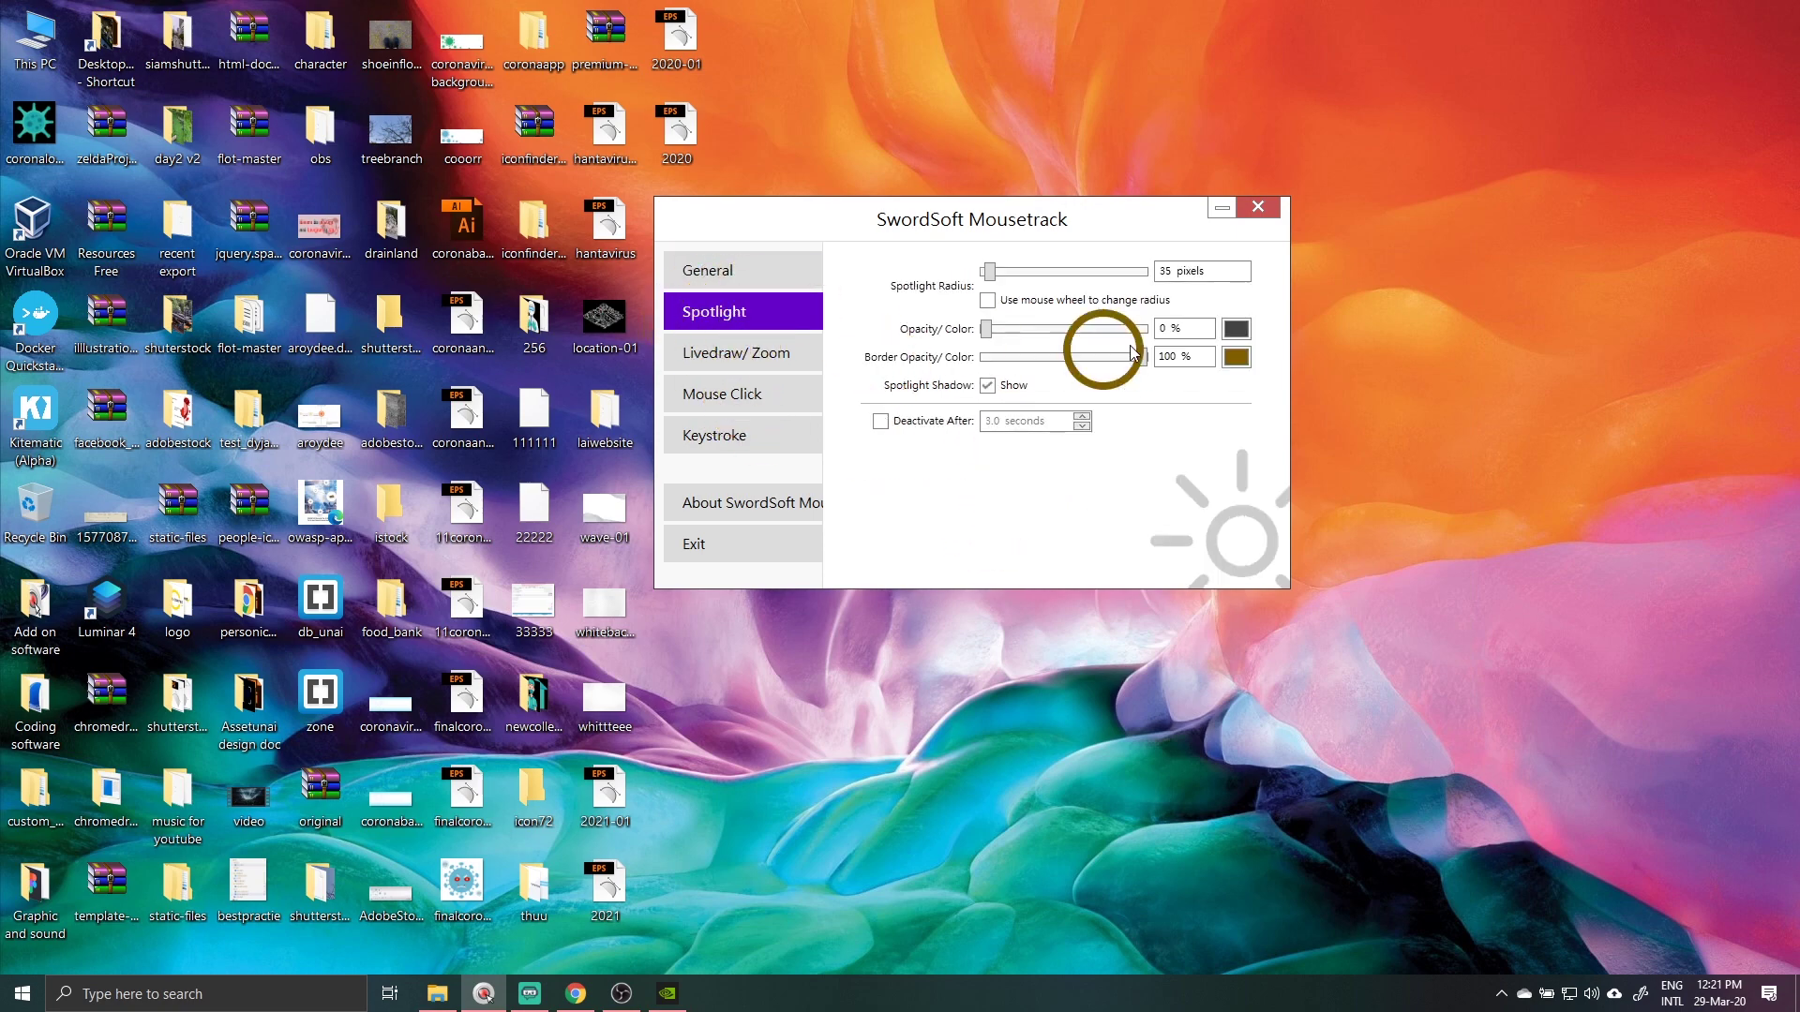
{"action": "left_click_drag", "start_coordinate": [998, 277], "coordinate": [984, 338]}
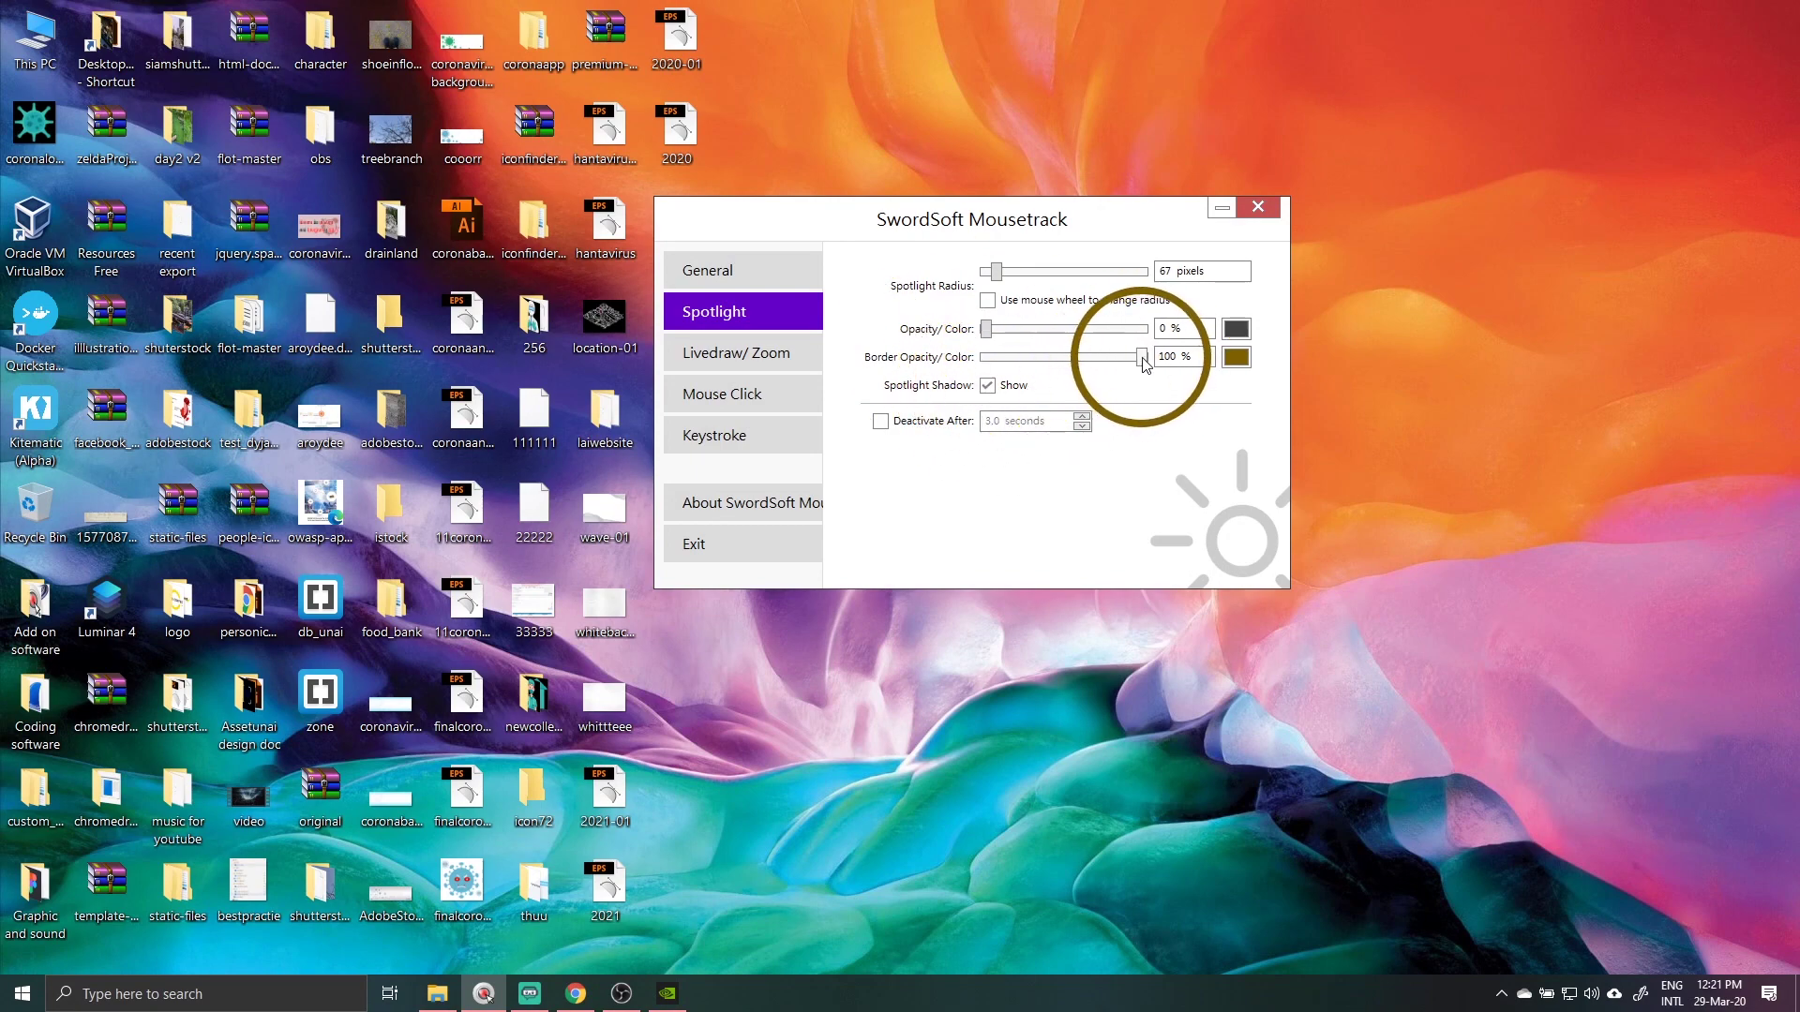
{"action": "left_click", "coordinate": [1235, 357]}
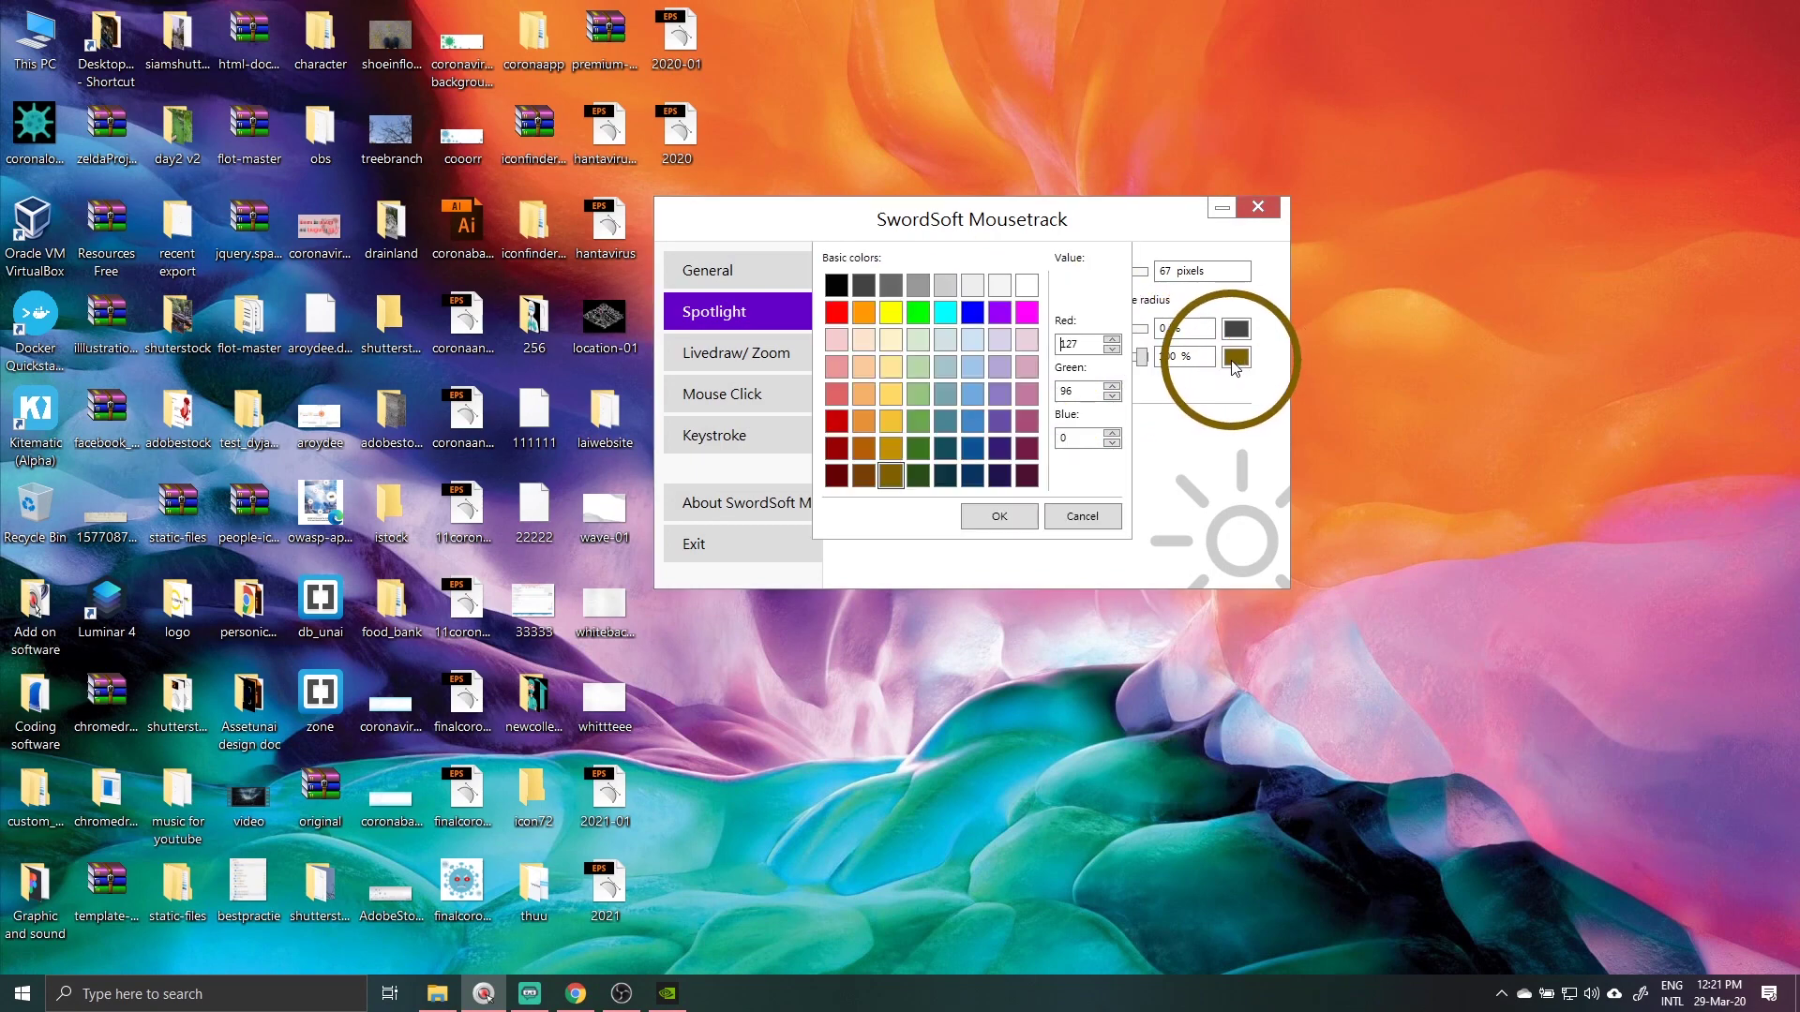
{"action": "left_click", "coordinate": [1082, 515]}
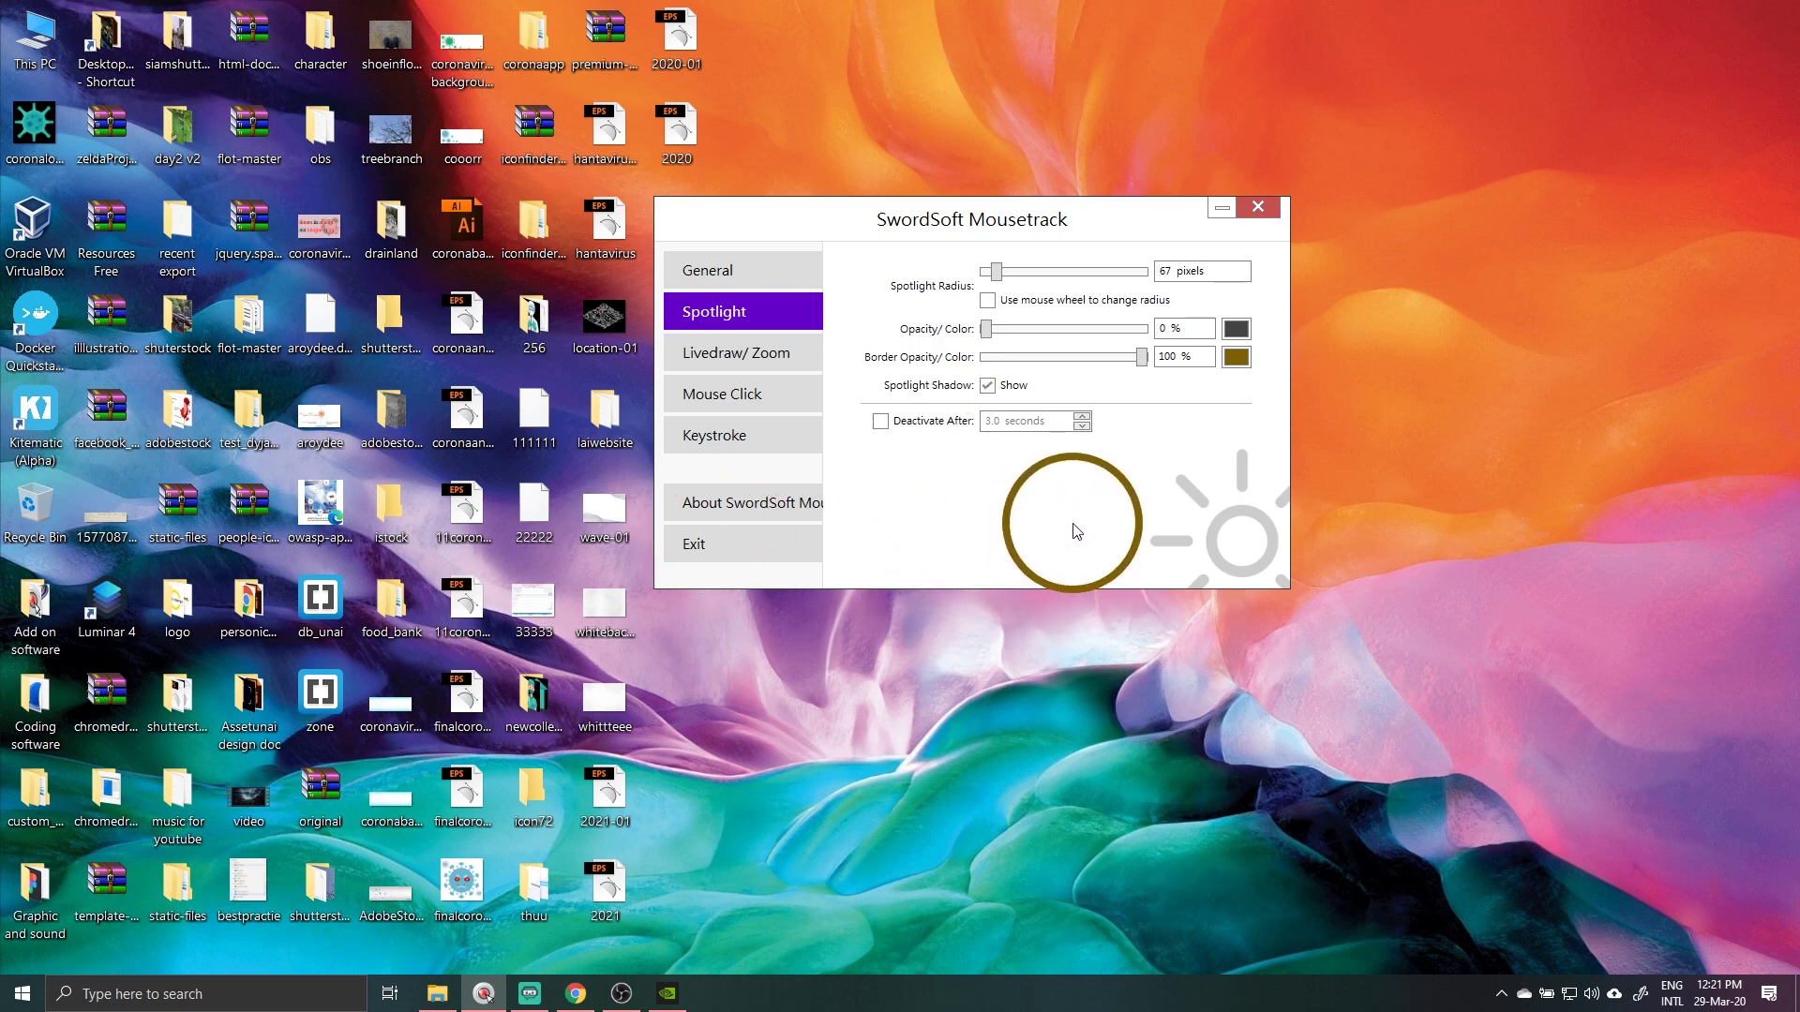
{"action": "left_click", "coordinate": [762, 544]}
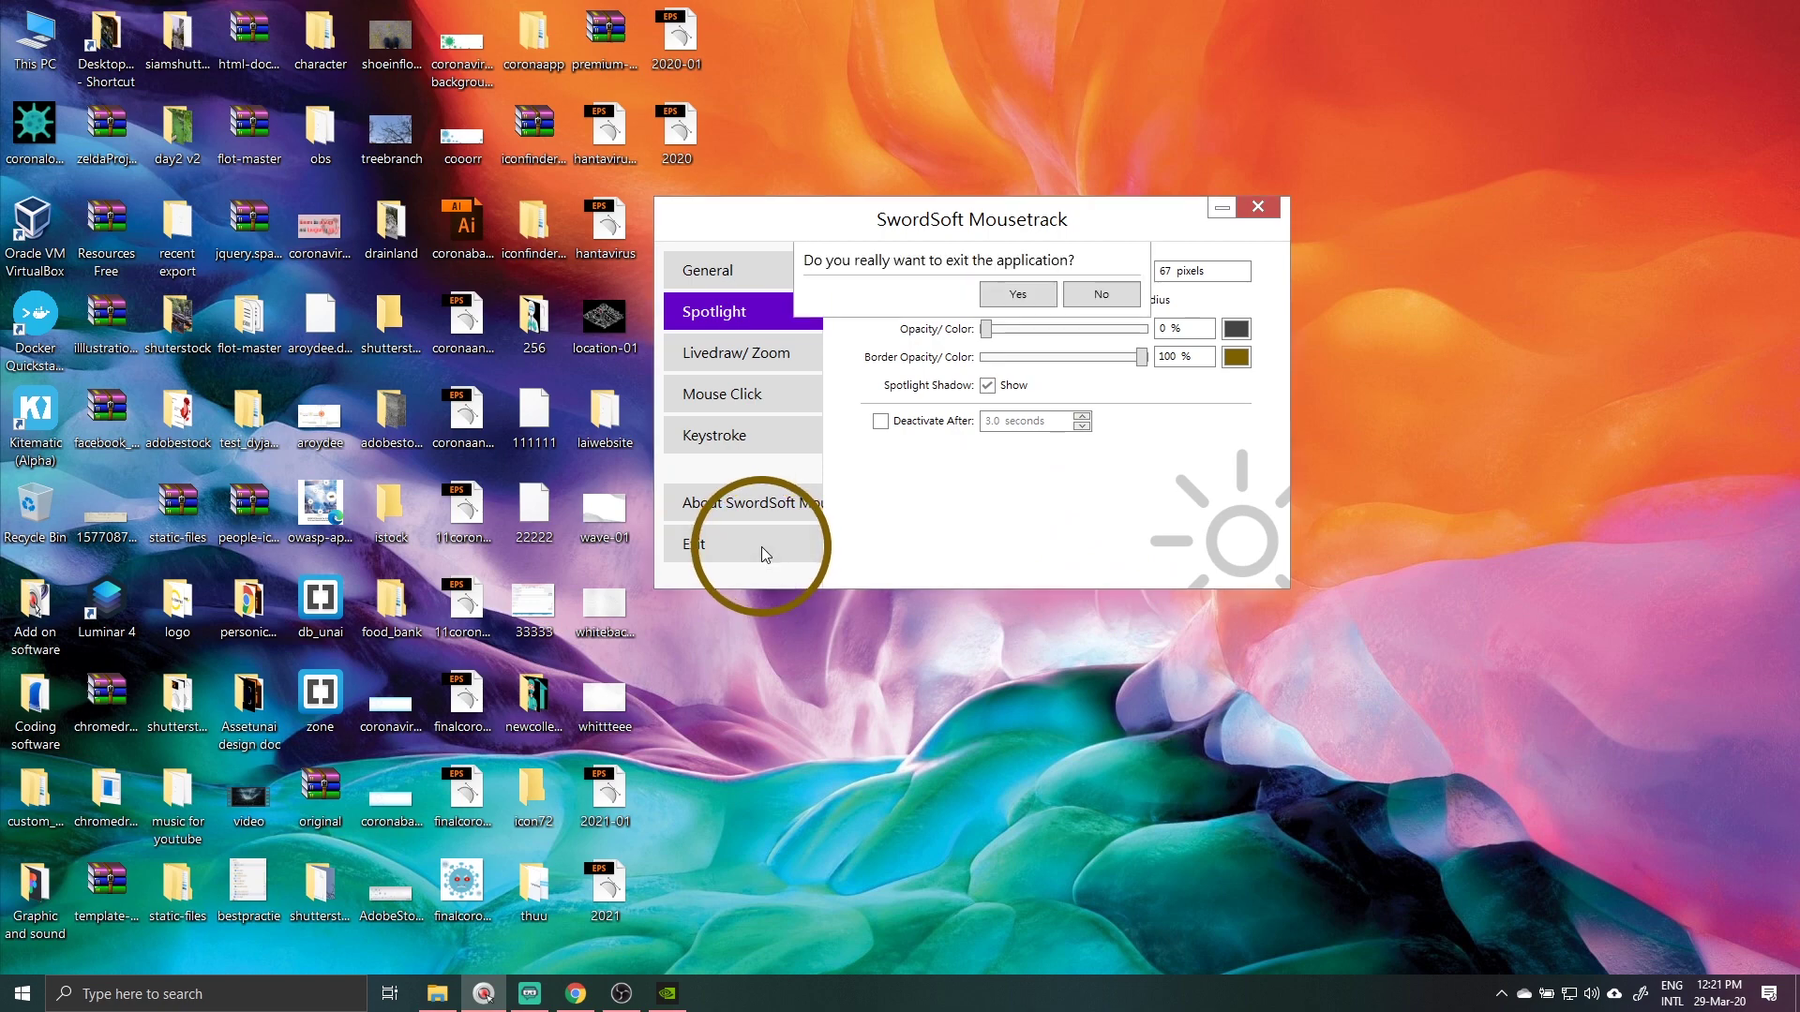
{"action": "left_click", "coordinate": [1005, 296]}
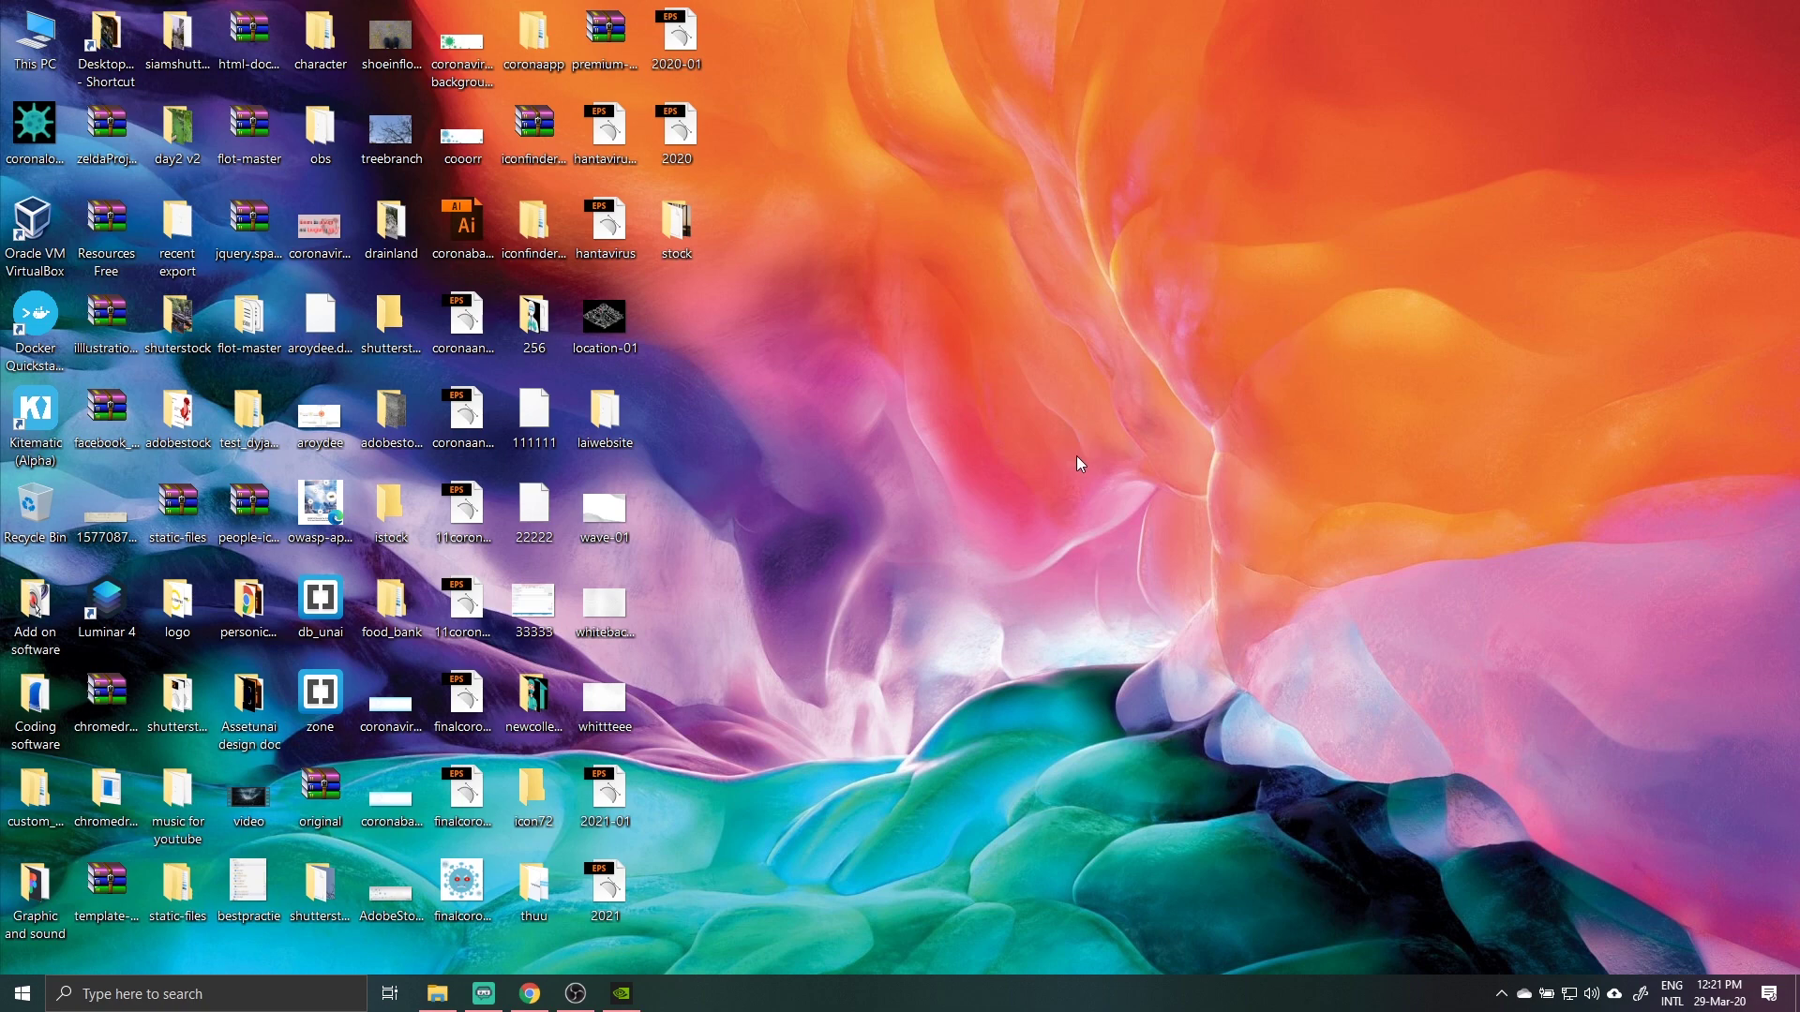
- Review the Mousetrack and OBS Studio download pages in Chrome, and show Streamlabs OBS followed by OBS Studio
{"action": "left_click", "coordinate": [539, 996]}
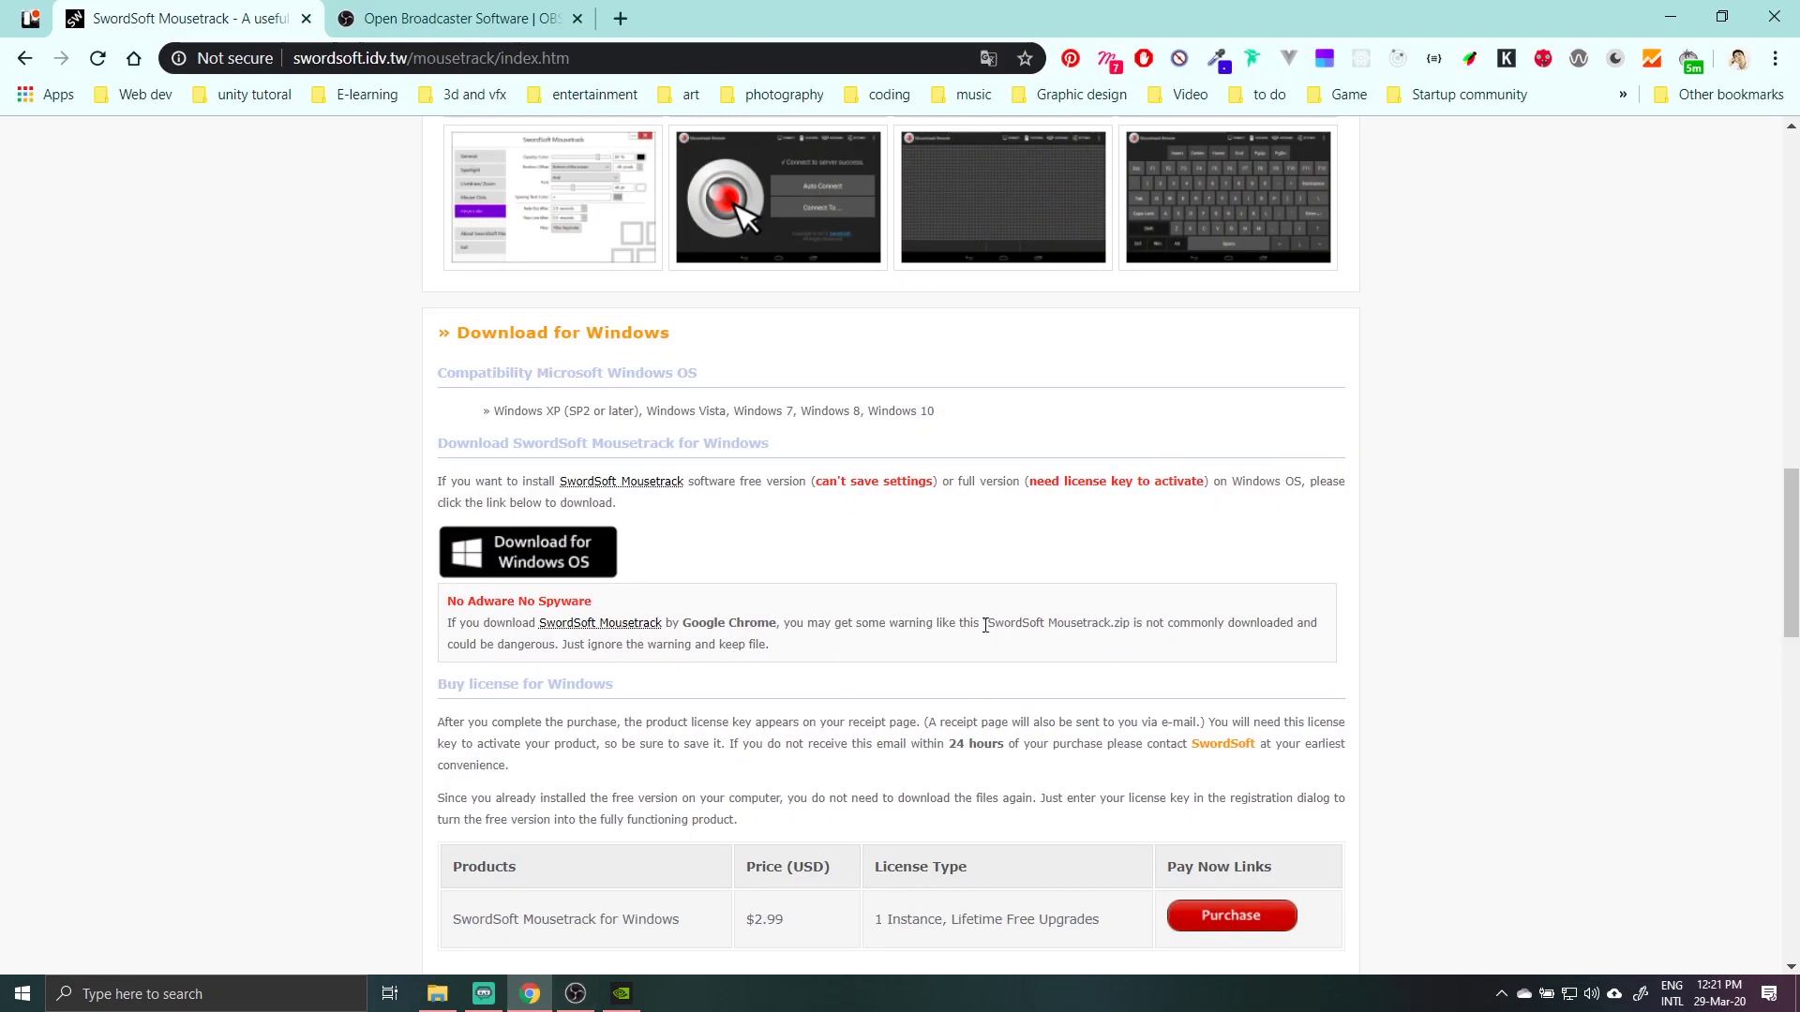
{"action": "scroll", "coordinate": [334, 266], "scroll_direction": "up", "scroll_amount": 4}
{"action": "left_click", "coordinate": [440, 18]}
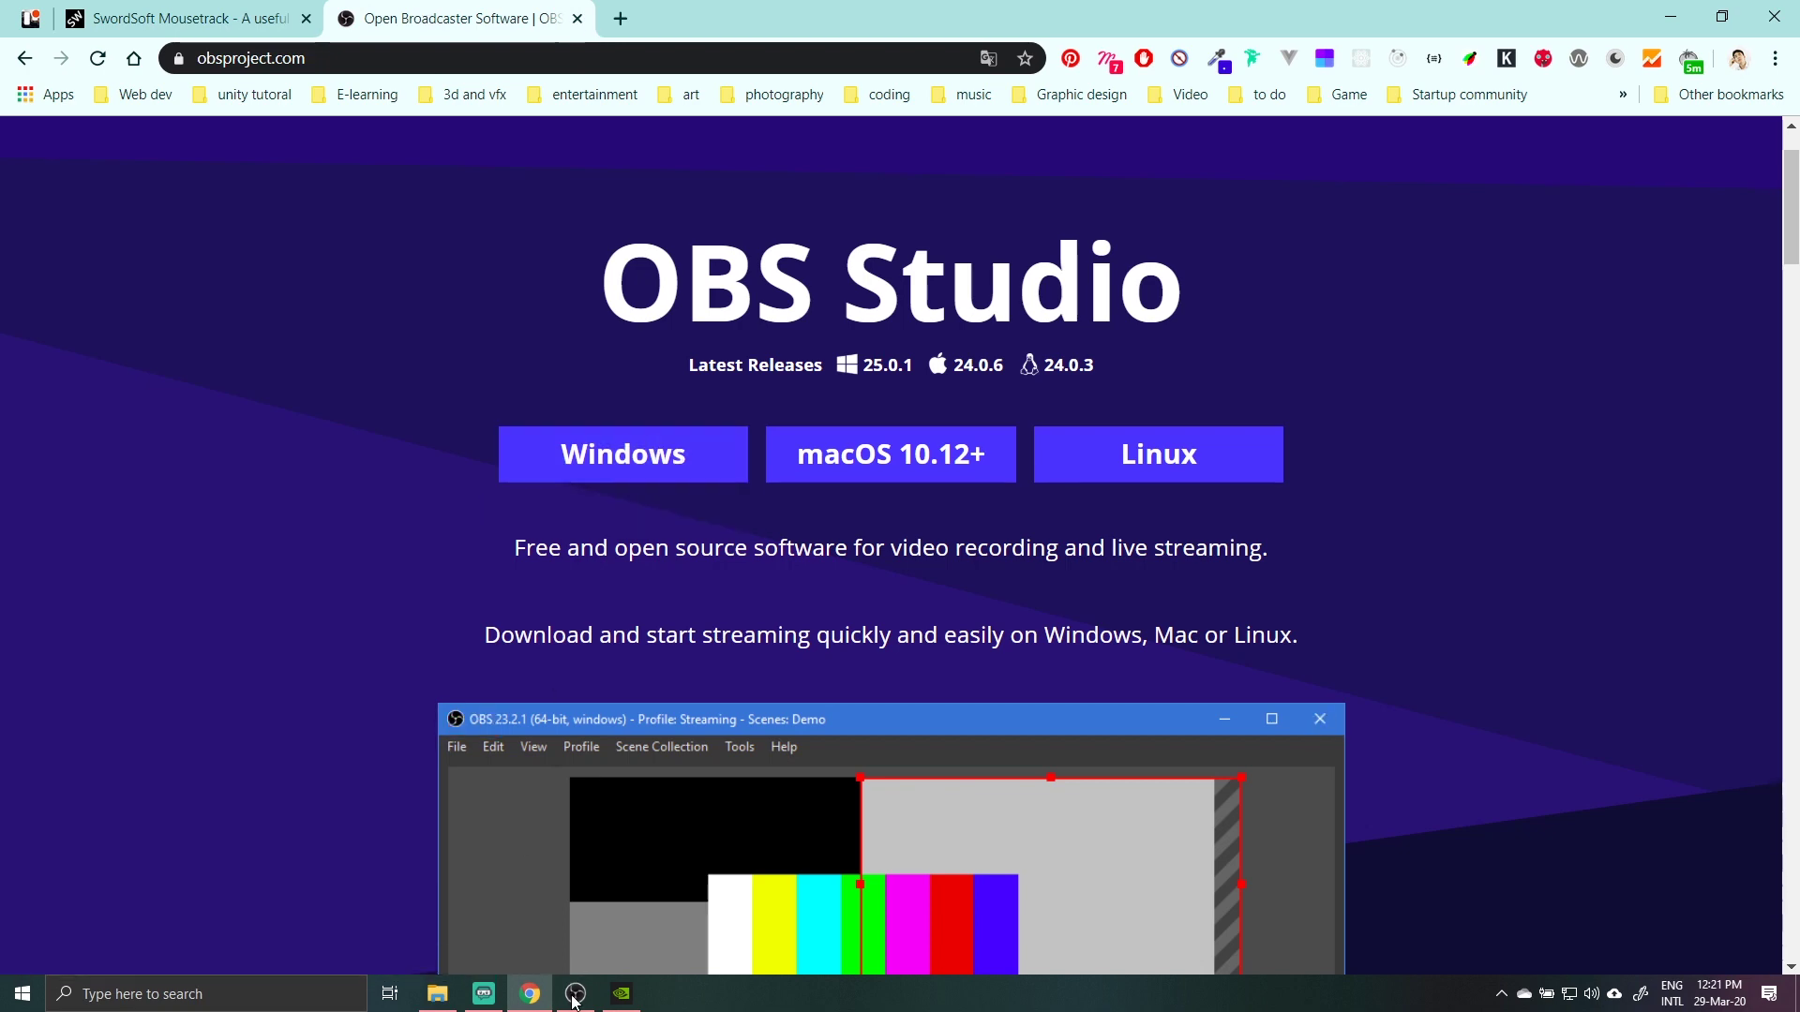
{"action": "left_click", "coordinate": [484, 996]}
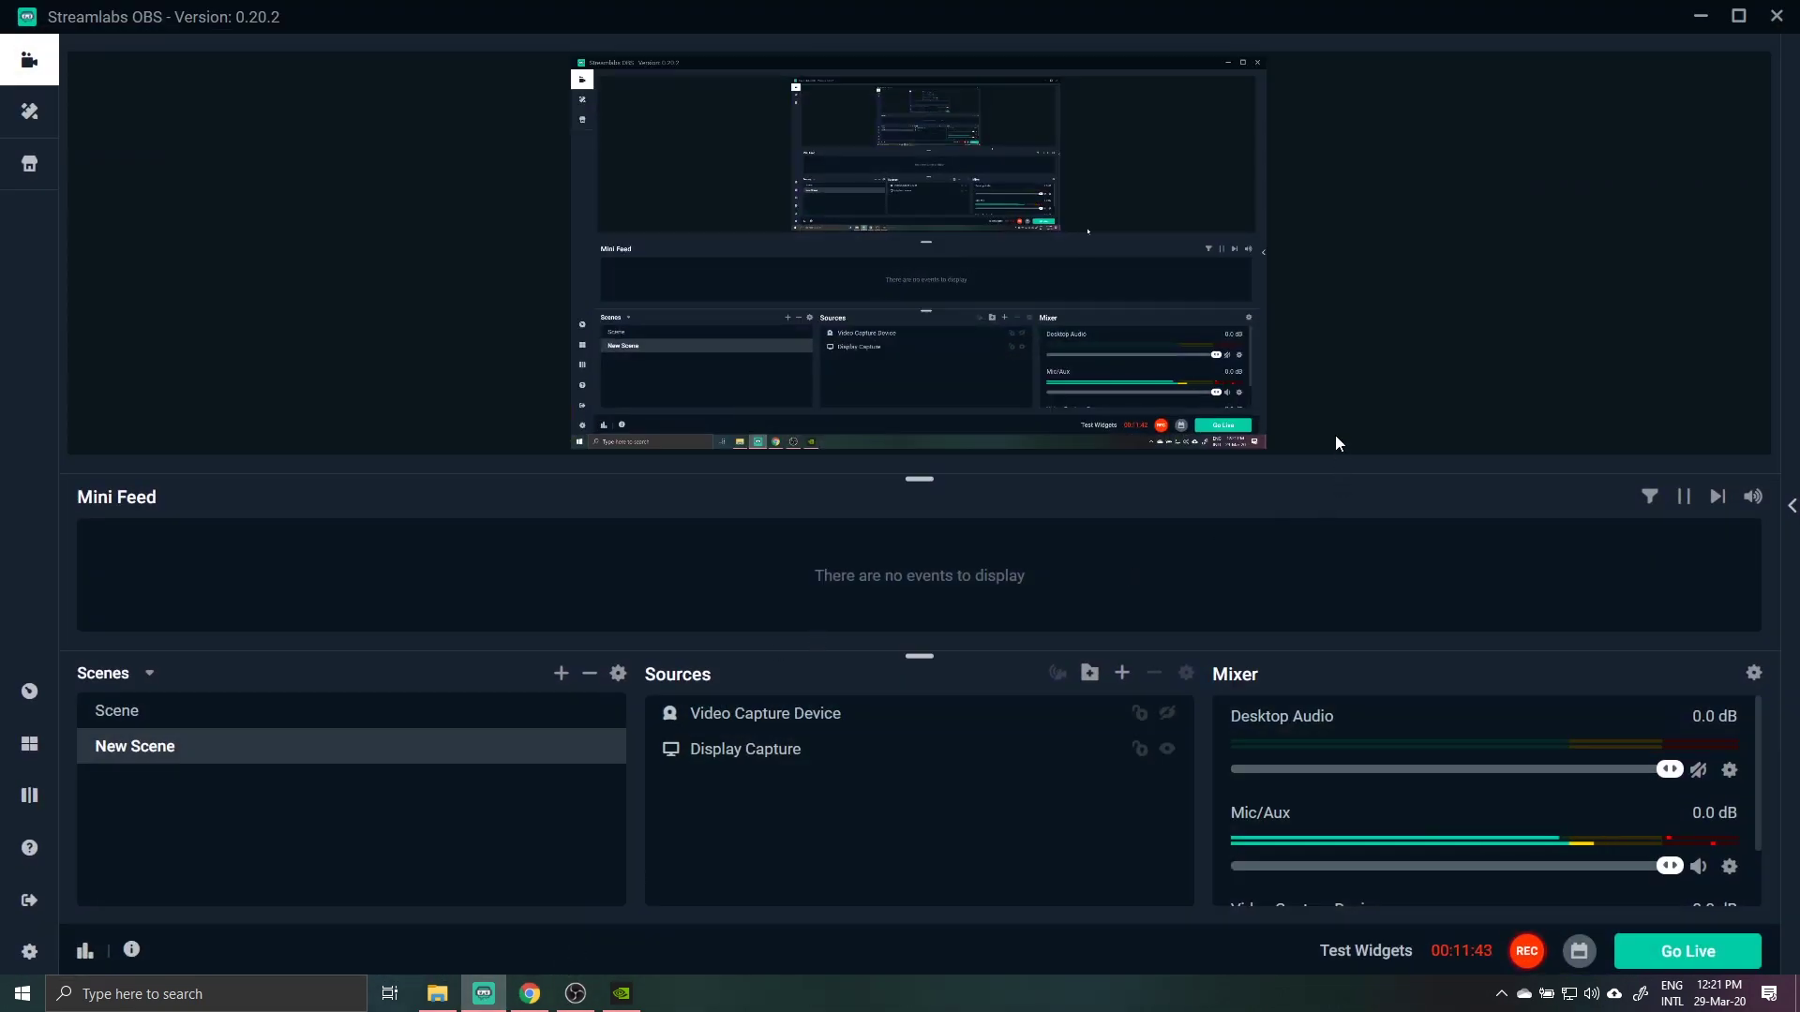
{"action": "key", "text": "alt+Tab"}
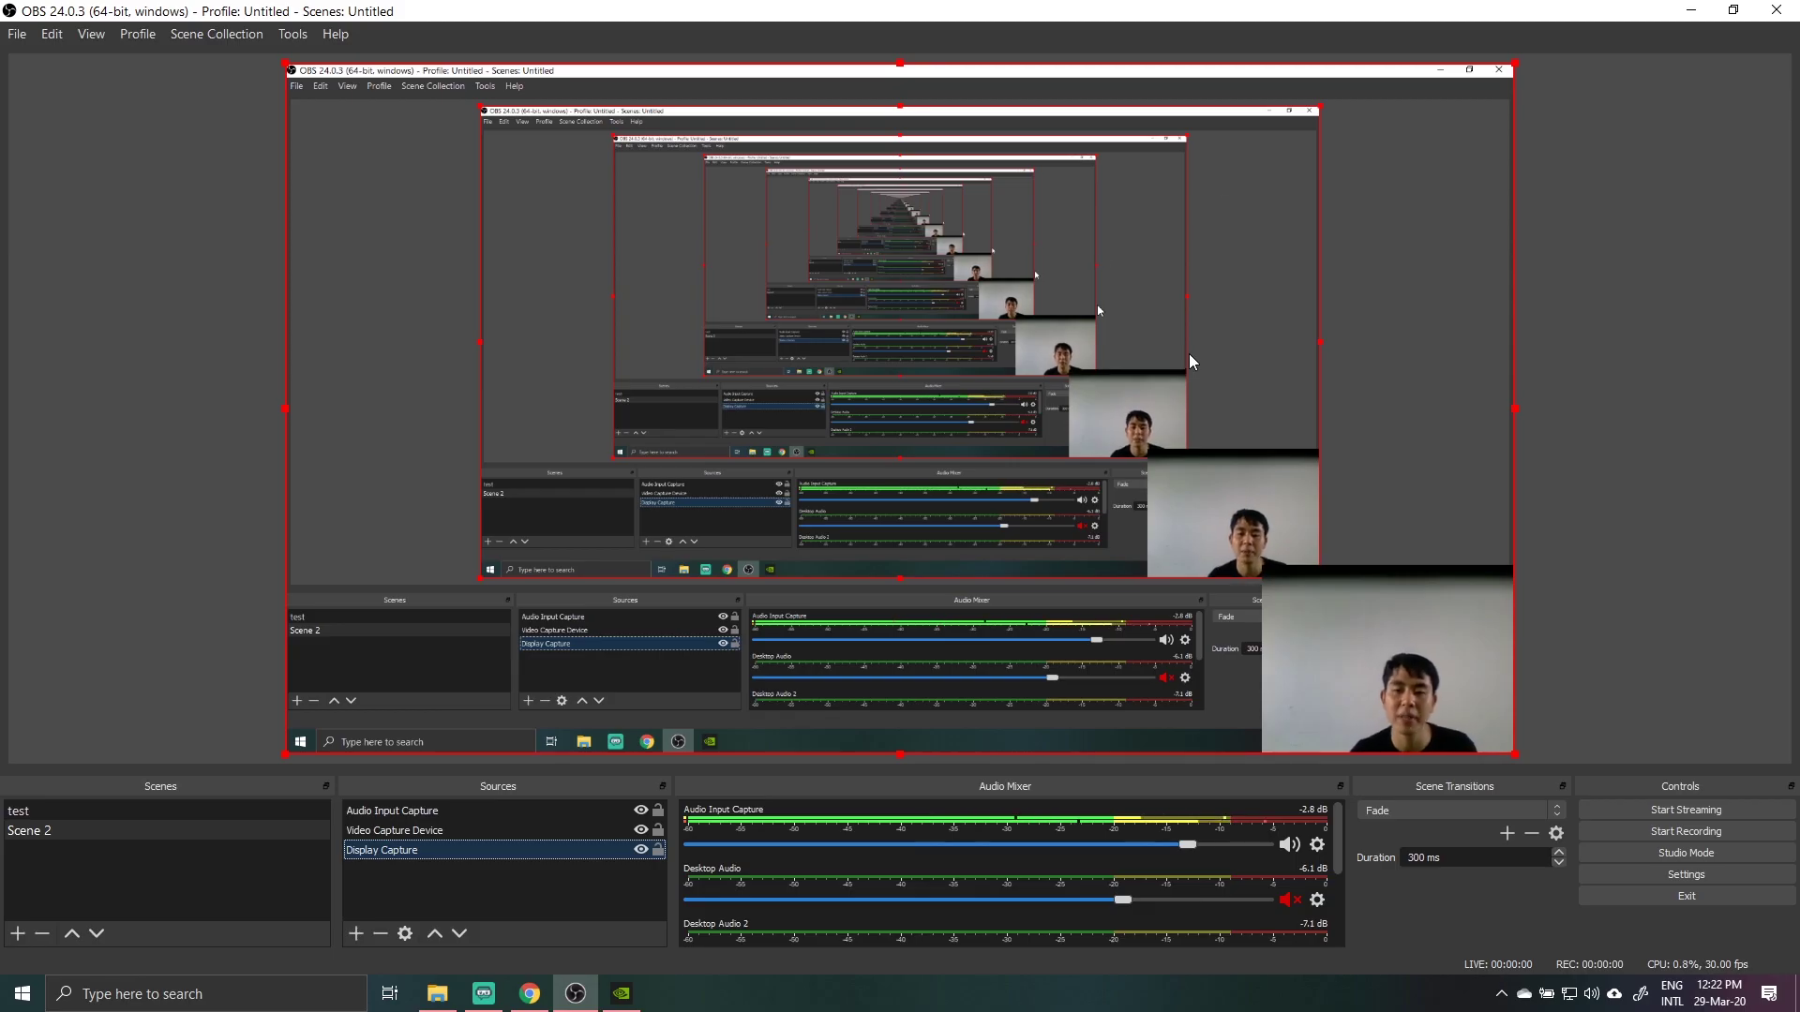